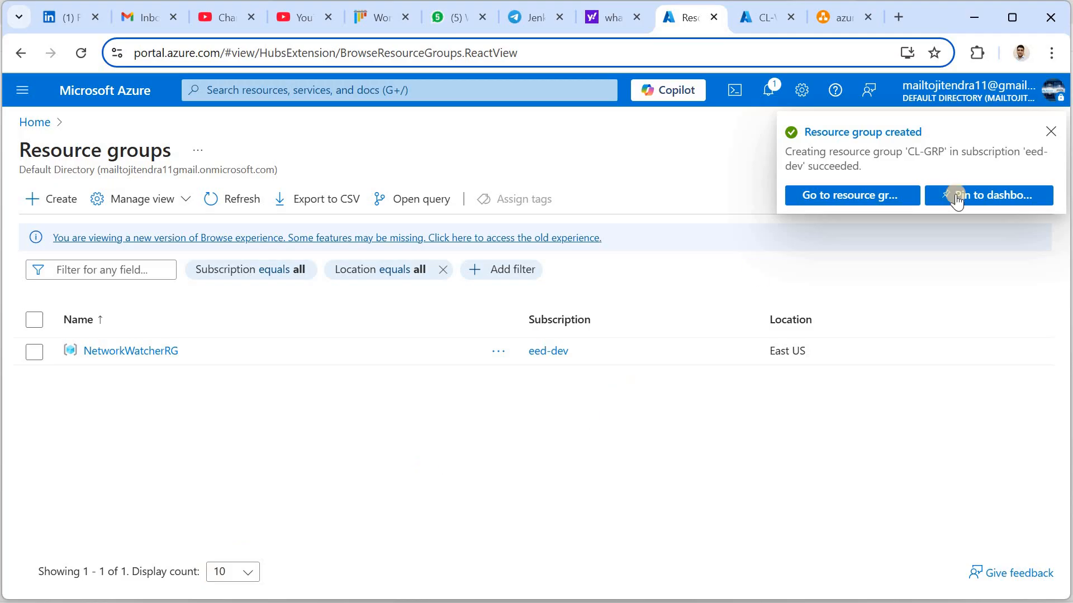
Go from the new CL-GRP resource group to the Virtual networks list to begin a network
{"action": "left_click", "coordinate": [872, 199]}
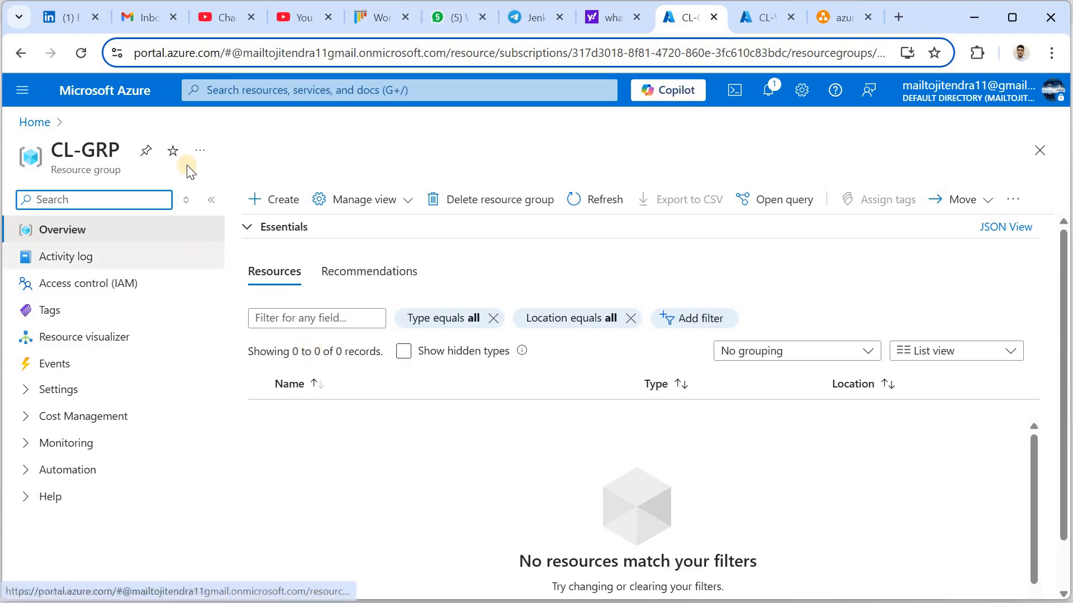
{"action": "left_click", "coordinate": [23, 94]}
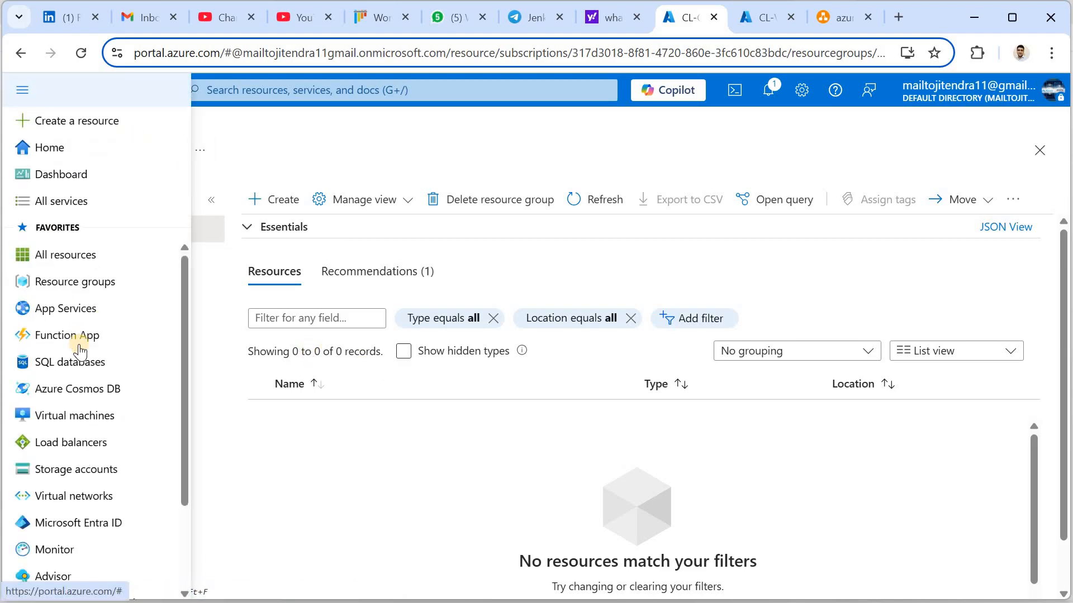
{"action": "left_click", "coordinate": [62, 496]}
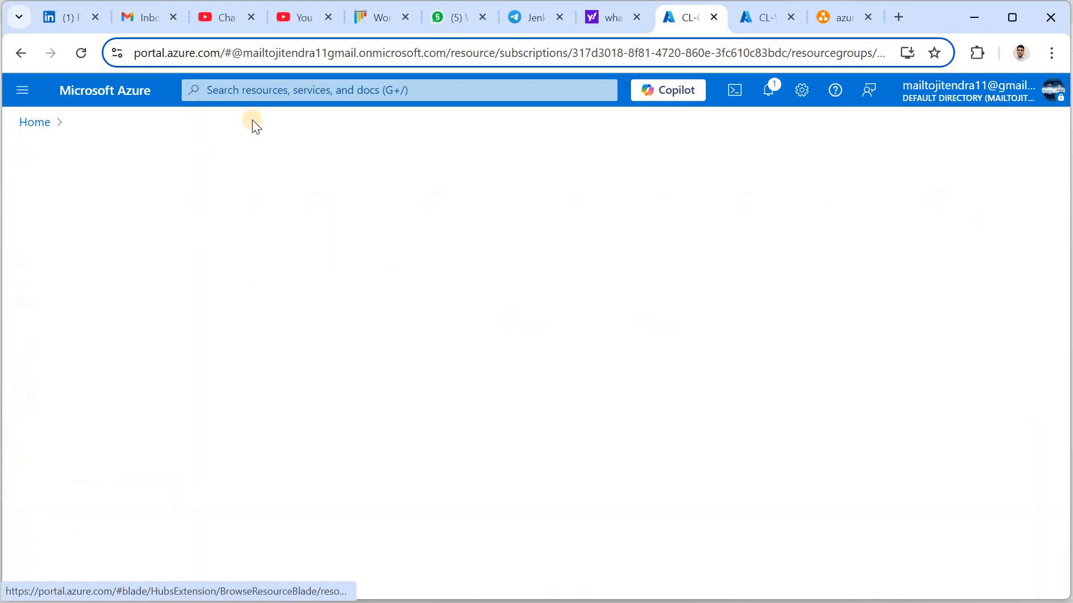
{"action": "left_click", "coordinate": [268, 90]}
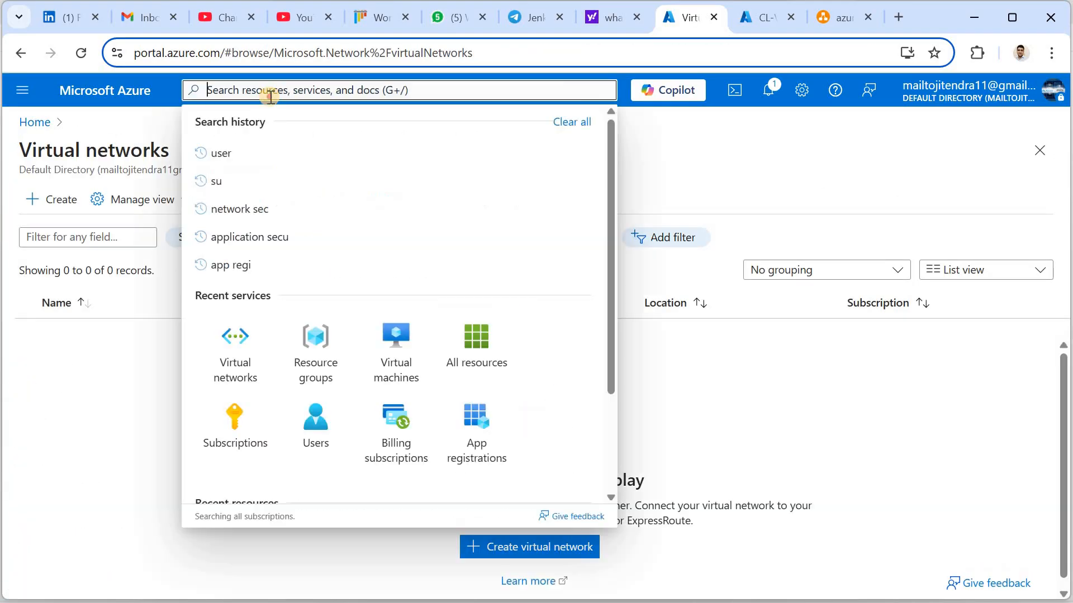
{"action": "left_click", "coordinate": [127, 351]}
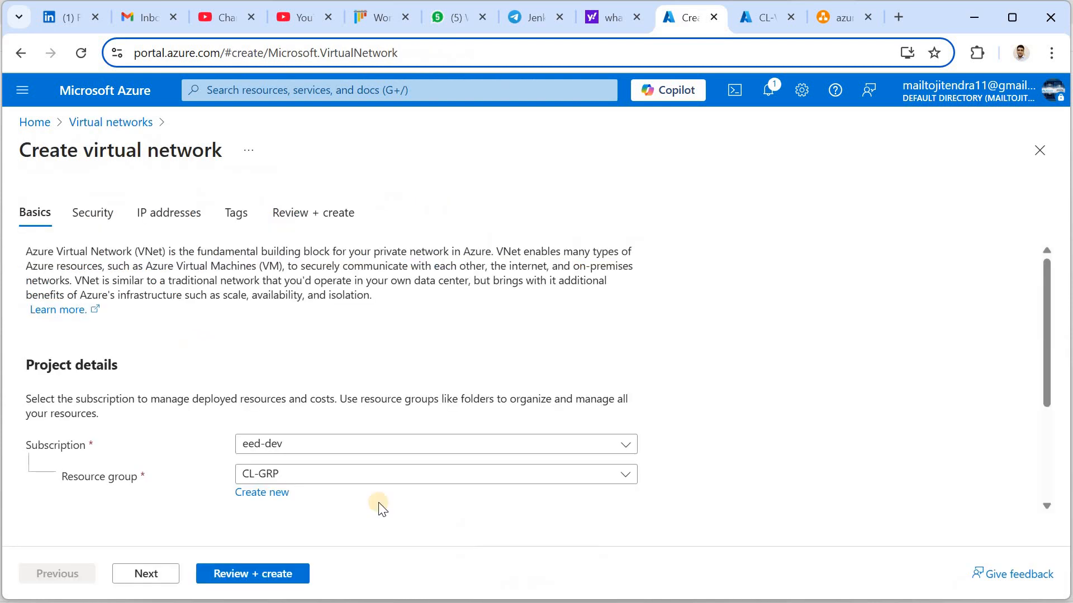
Name the virtual network CL-Vnet in CL-GRP, East US, and continue to Security
{"action": "left_click", "coordinate": [293, 475]}
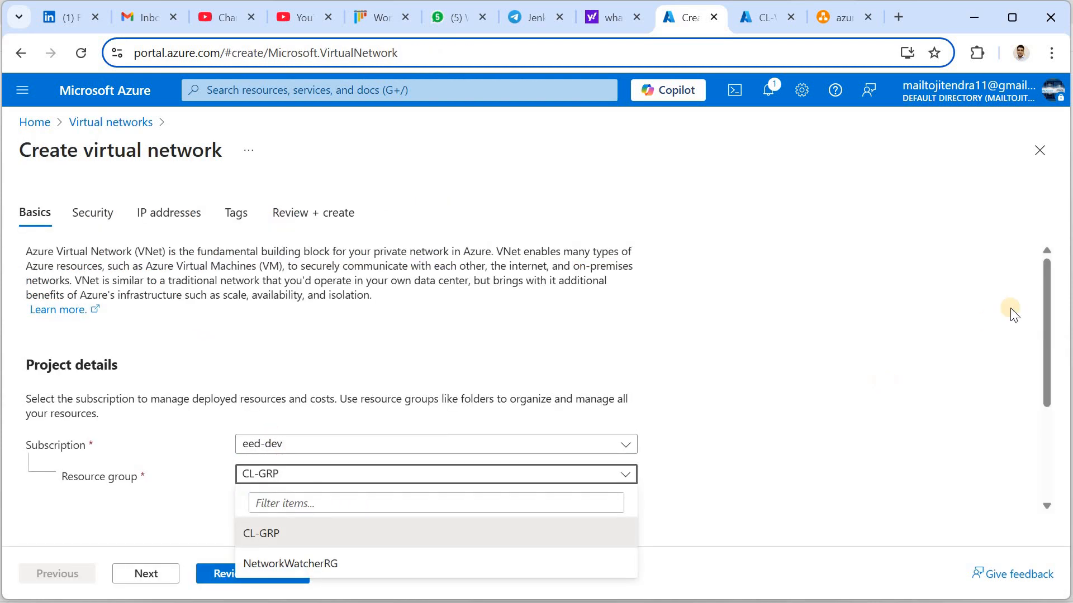
{"action": "left_click", "coordinate": [1037, 297]}
{"action": "left_click_drag", "start_coordinate": [1046, 383], "coordinate": [1053, 434]}
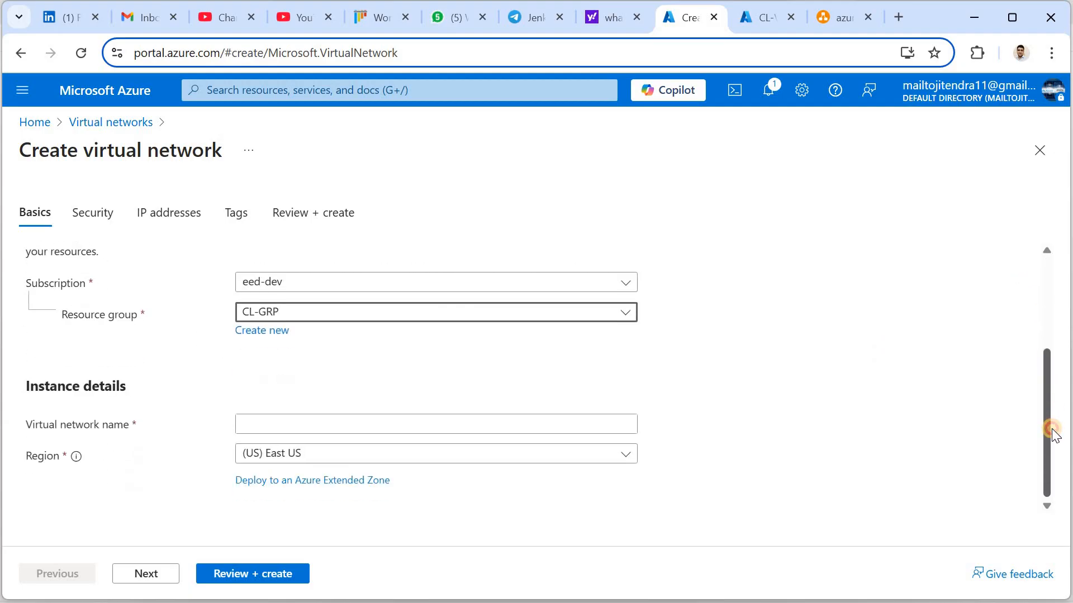
{"action": "left_click", "coordinate": [362, 428]}
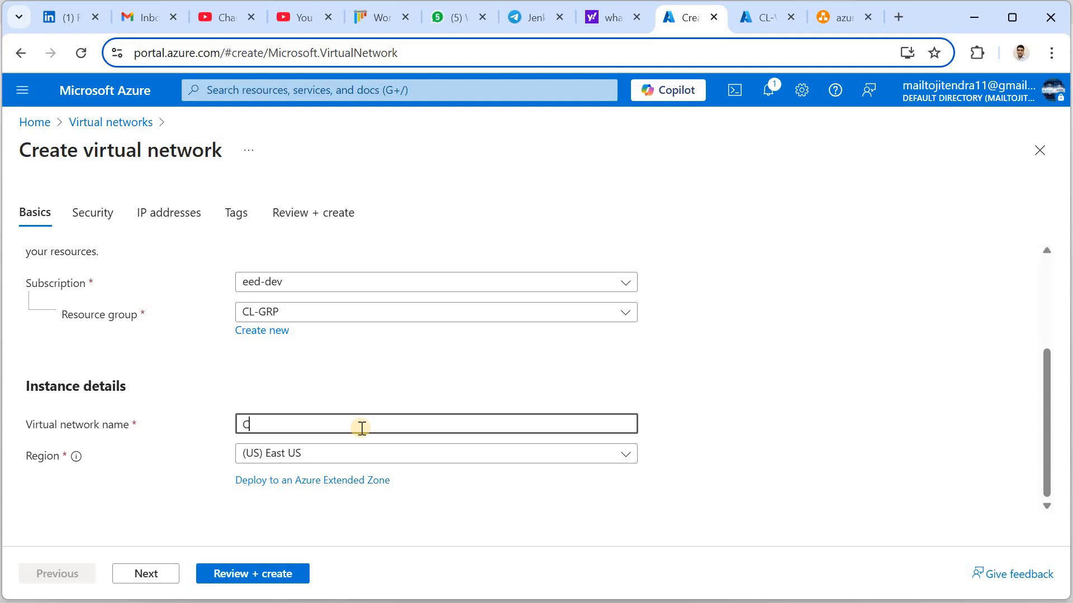
{"action": "type", "text": "CL-"}
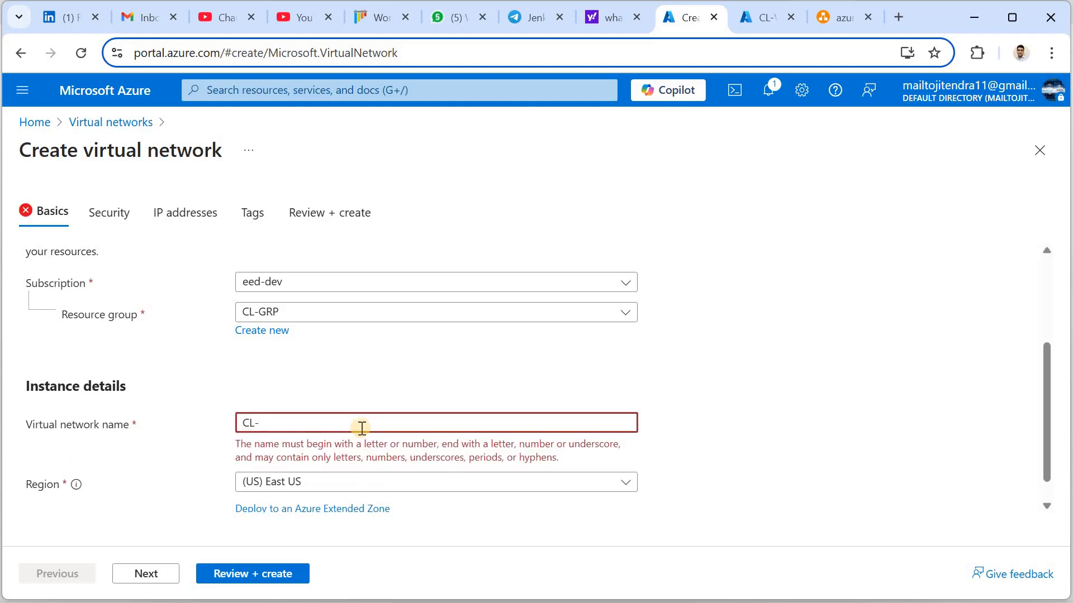
{"action": "type", "text": "Vnet"}
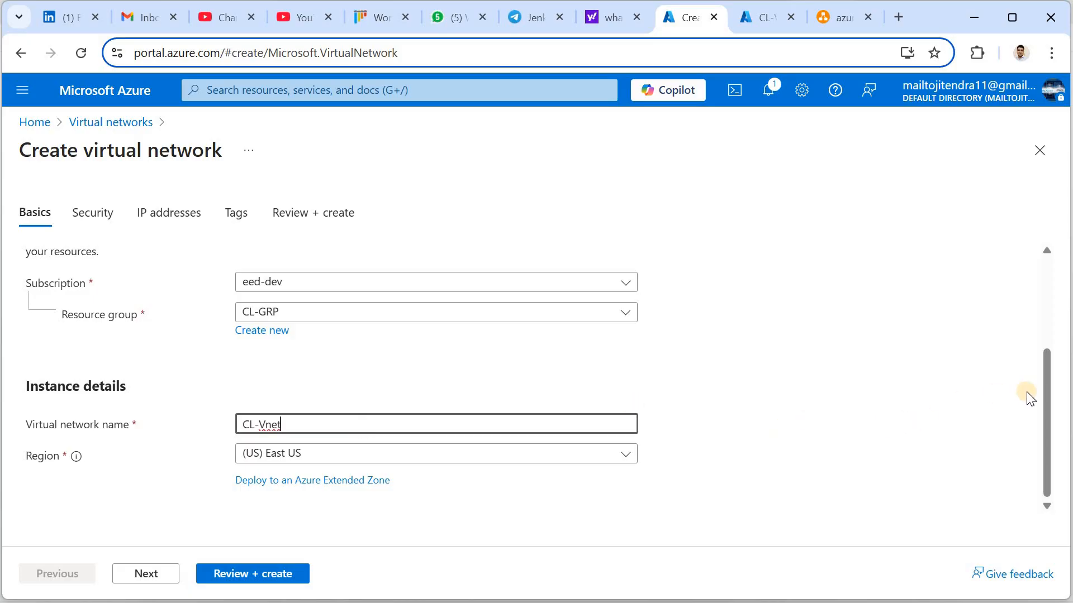
{"action": "left_click", "coordinate": [1051, 423]}
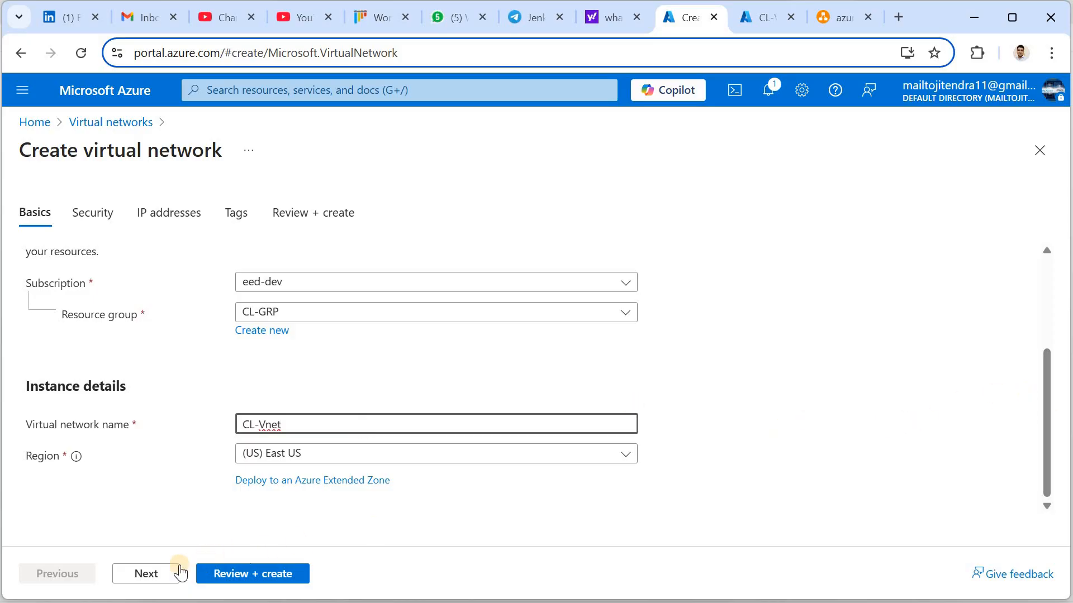
{"action": "left_click", "coordinate": [147, 574]}
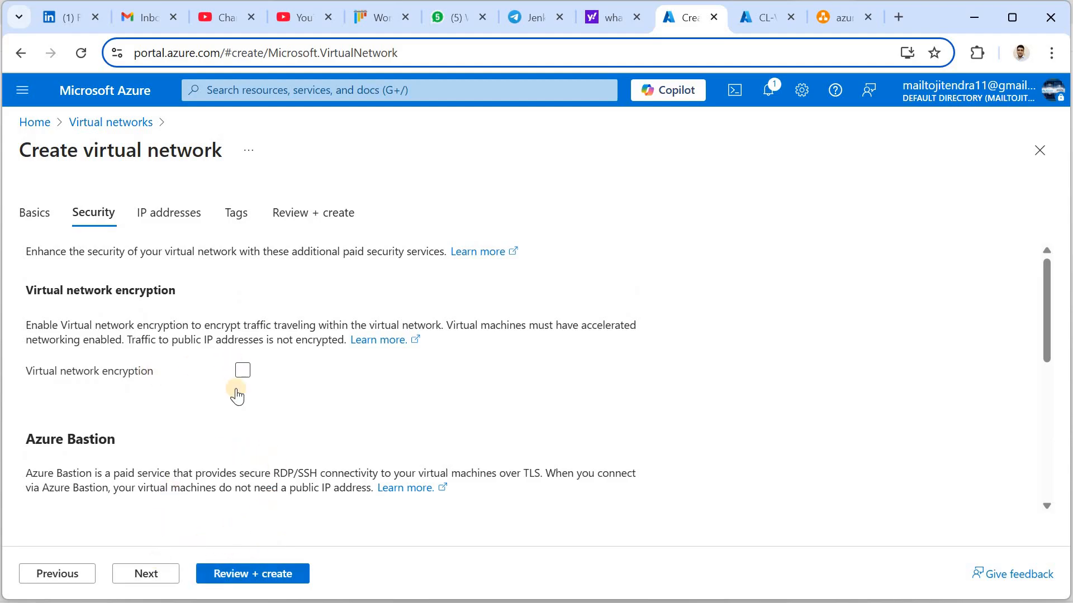
Skip past Security and delete the default subnet on IP addresses
{"action": "left_click", "coordinate": [152, 575]}
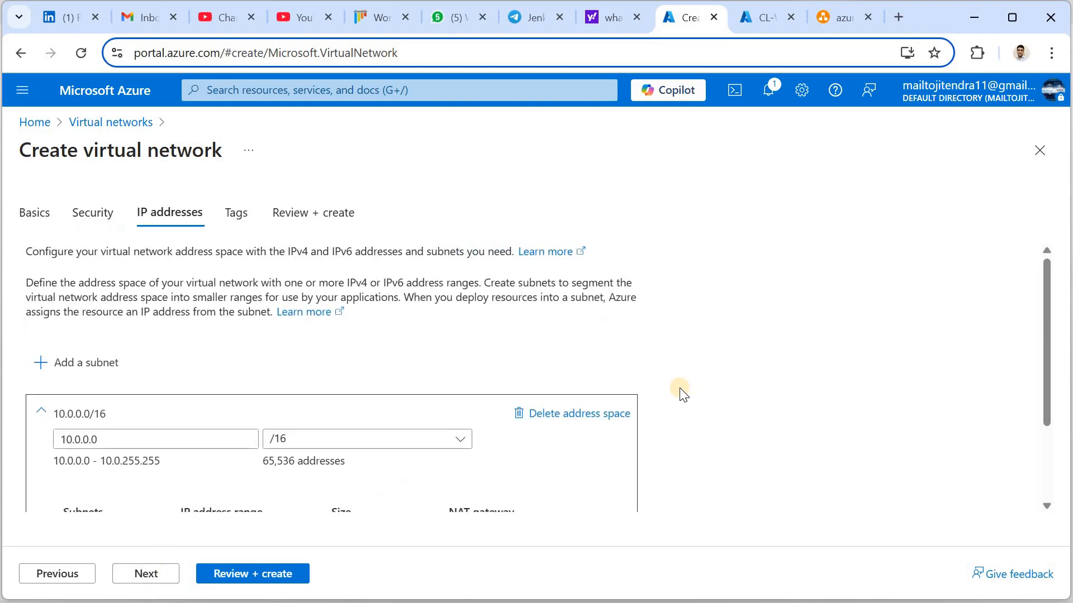
{"action": "left_click_drag", "start_coordinate": [1045, 310], "coordinate": [1046, 447]}
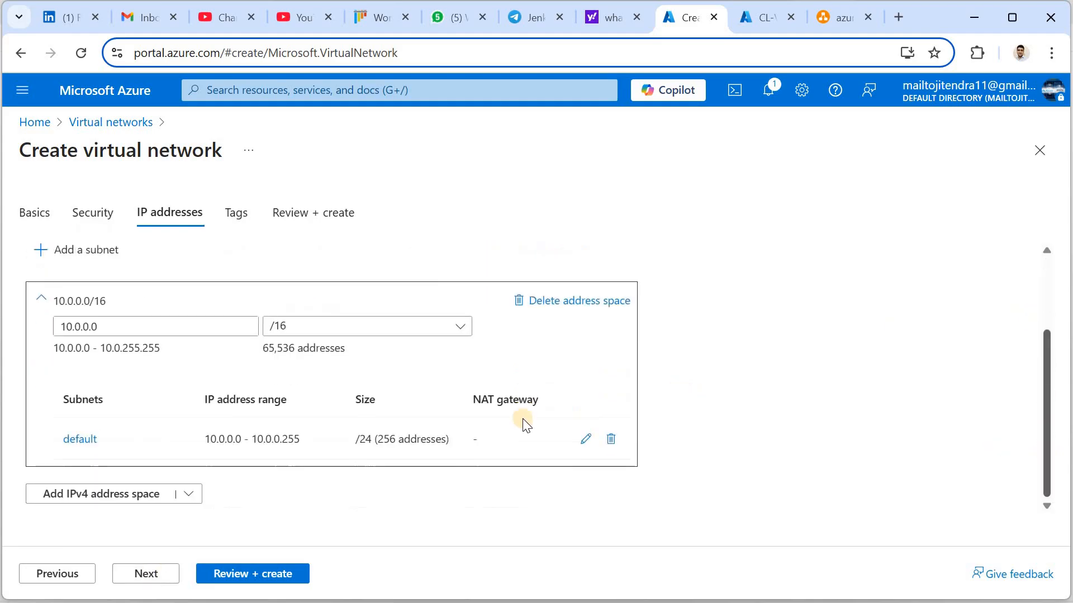
{"action": "left_click", "coordinate": [612, 442]}
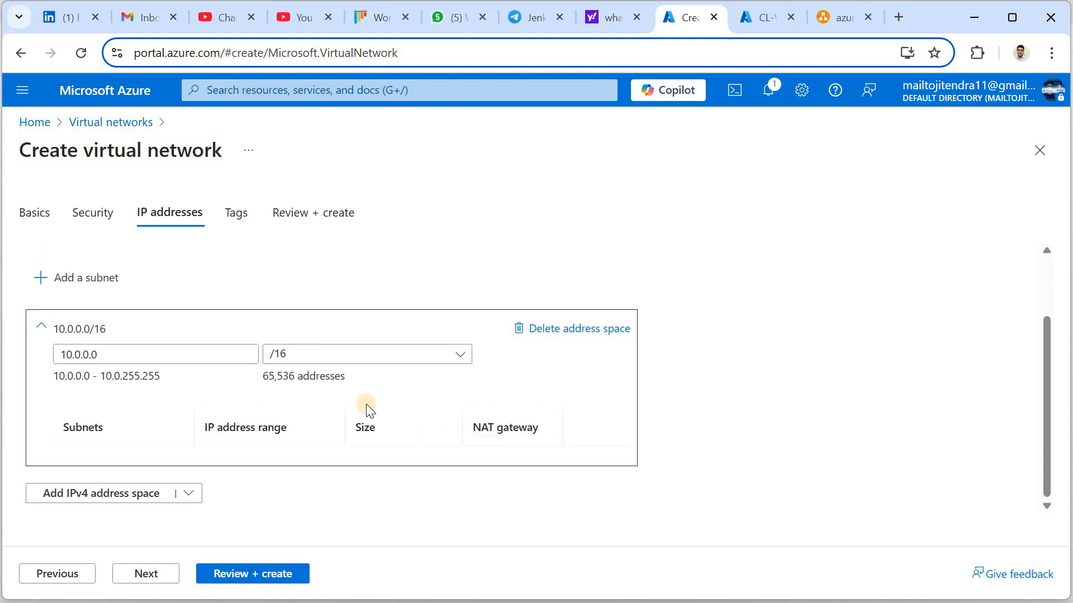
Change the address space to 10.10.0.0/16 and advance through Tags to Review + create
{"action": "left_click", "coordinate": [121, 354]}
{"action": "left_click", "coordinate": [121, 355]}
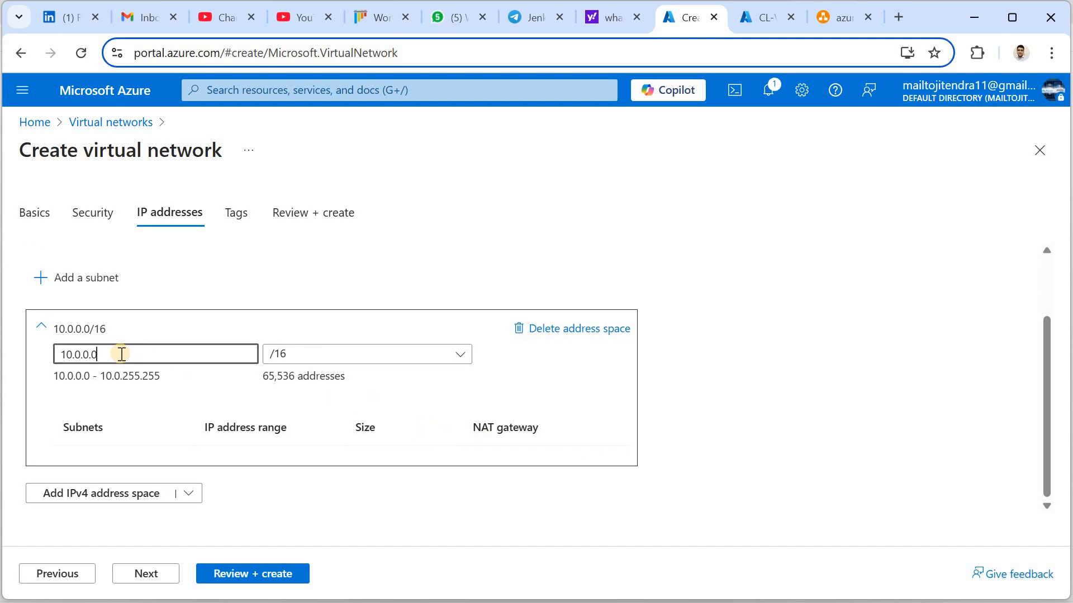
{"action": "key", "text": "BackSpace"}
{"action": "key", "text": "BackSpace"}
{"action": "key", "text": "BackSpace"}
{"action": "key", "text": "BackSpace"}
{"action": "key", "text": "BackSpace"}
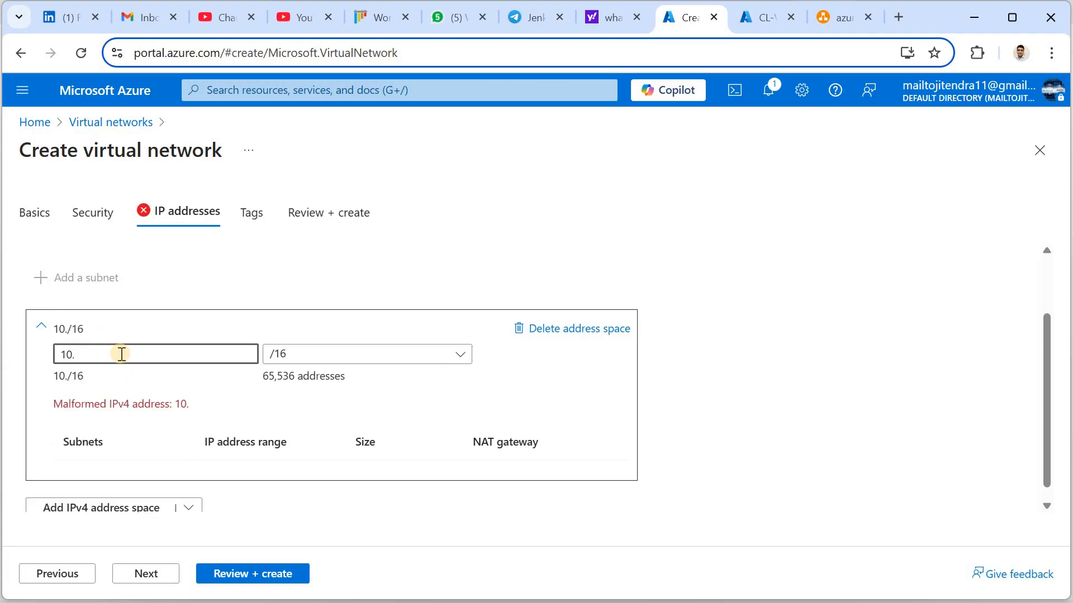
{"action": "type", "text": "10.0.0"}
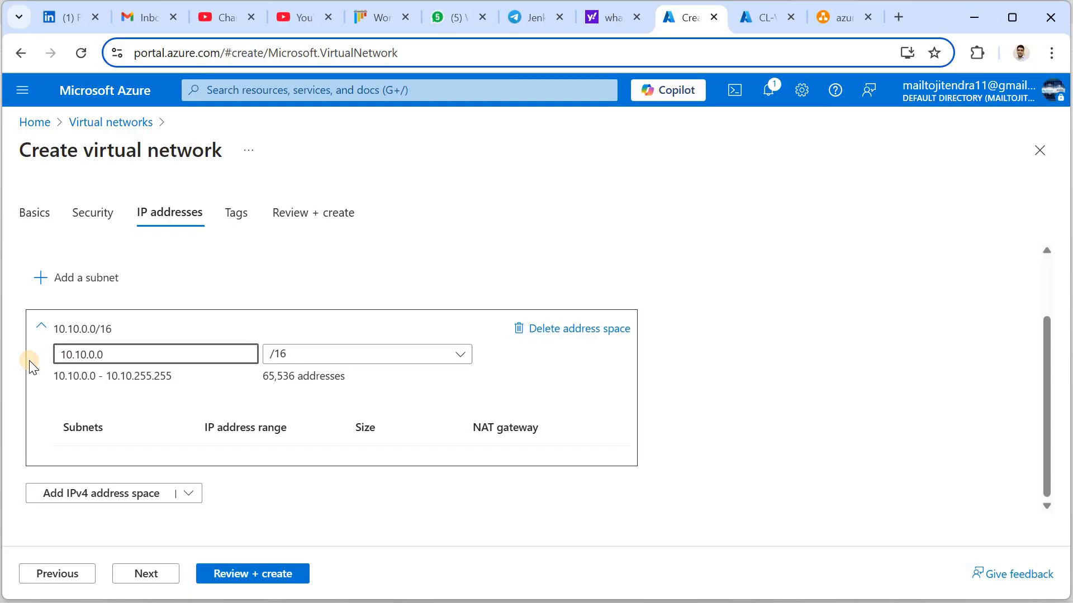
{"action": "key", "text": "ctrl+a"}
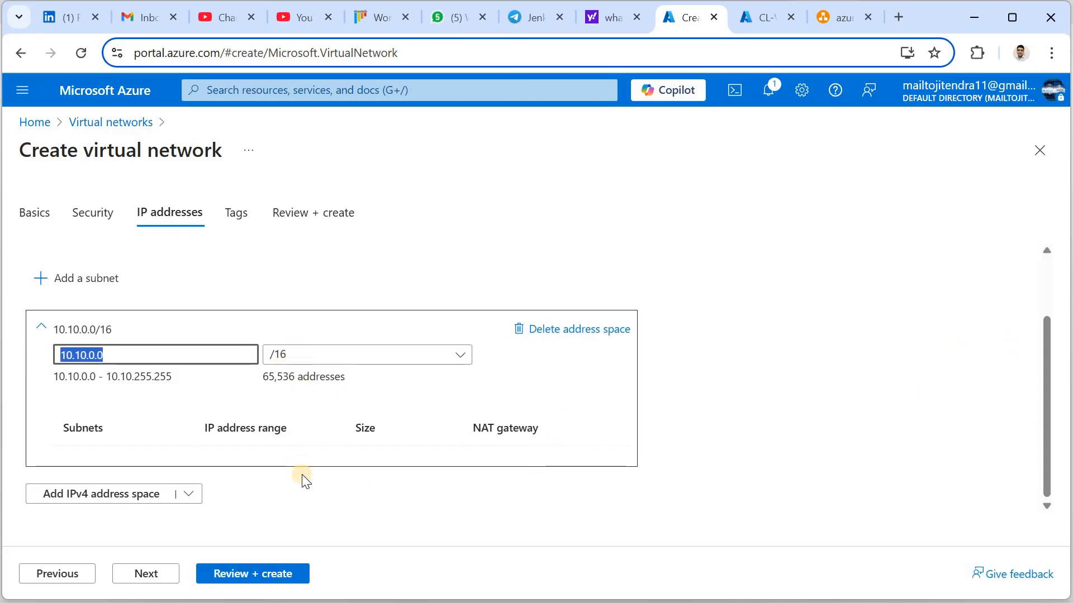
{"action": "left_click", "coordinate": [149, 583]}
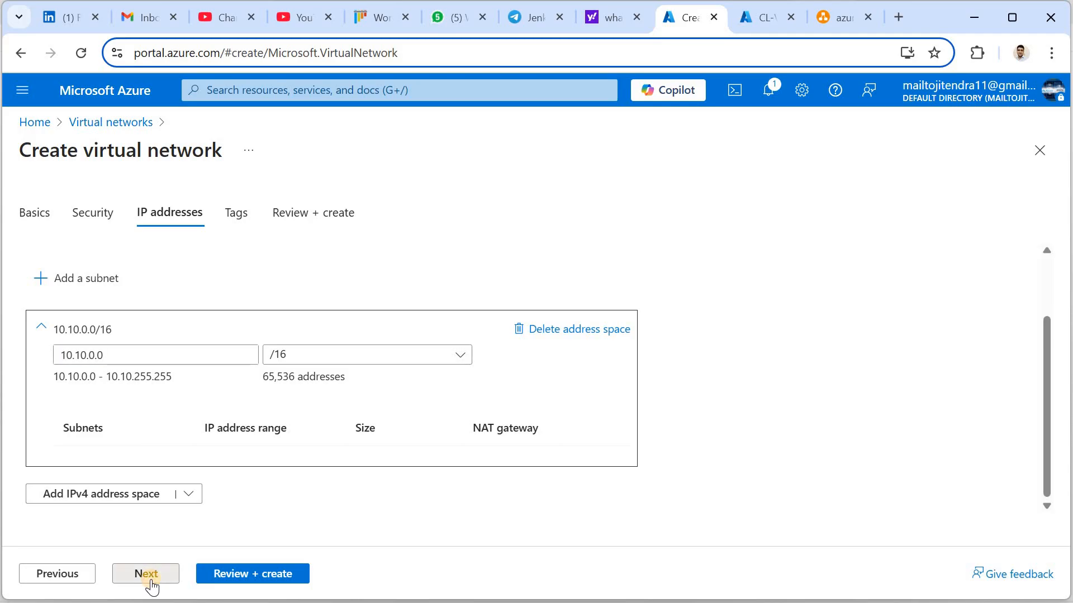
{"action": "left_click", "coordinate": [157, 575]}
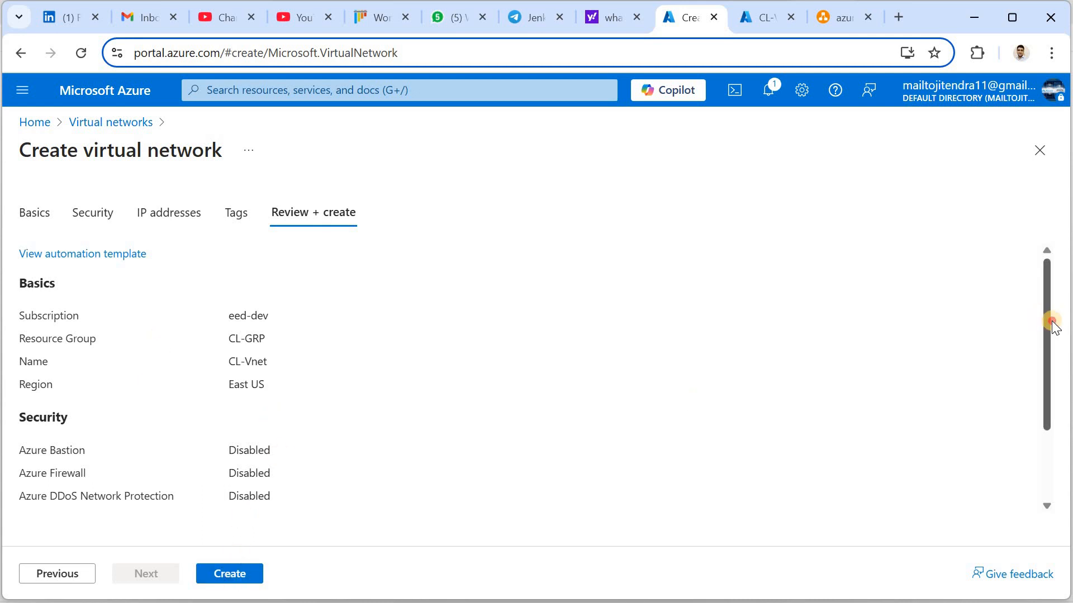
Review the CL-Vnet summary, create the network, and bring up the azure-vnet.jpg diagram
{"action": "scroll", "coordinate": [1046, 305], "scroll_direction": "down", "scroll_amount": 1}
{"action": "scroll", "coordinate": [697, 410], "scroll_direction": "up", "scroll_amount": 2}
{"action": "left_click", "coordinate": [247, 568]}
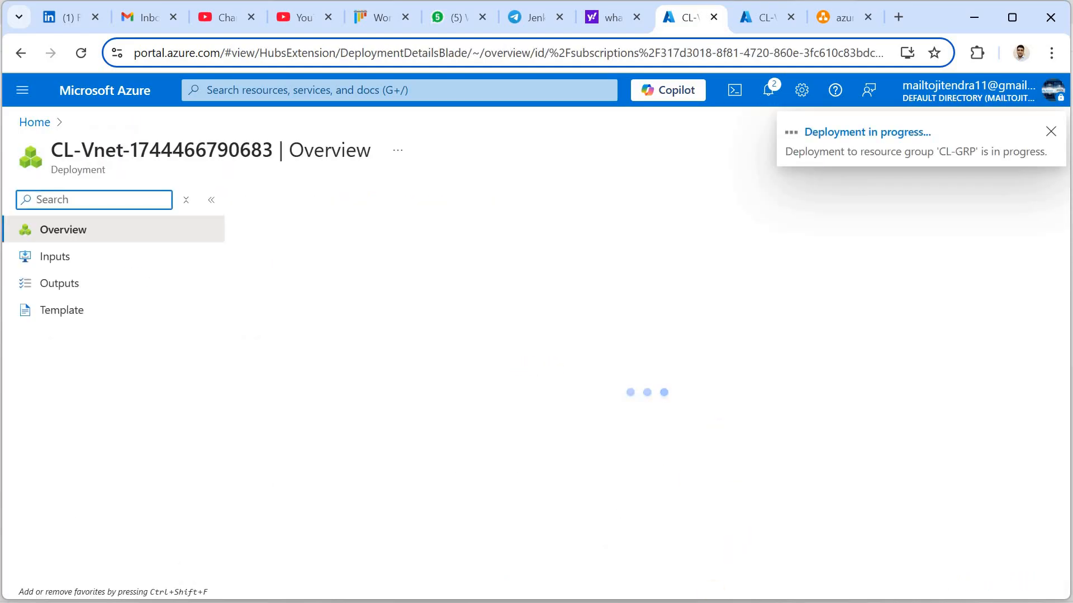
{"action": "key", "text": "alt+Tab"}
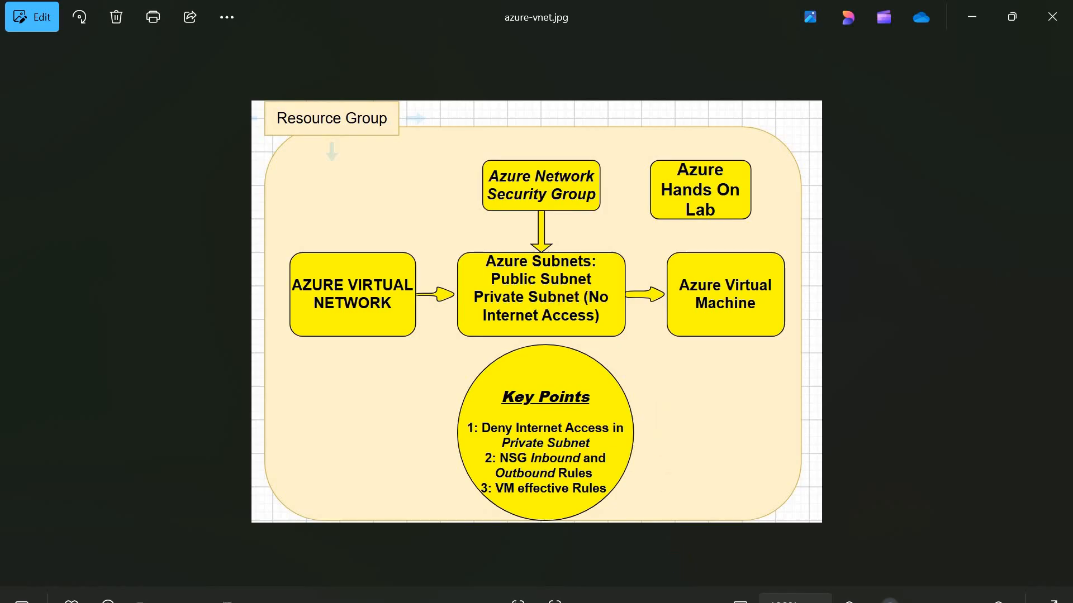
Return from the azure-vnet.jpg diagram to the CL-Vnet deployment page
{"action": "key", "text": "alt+Tab"}
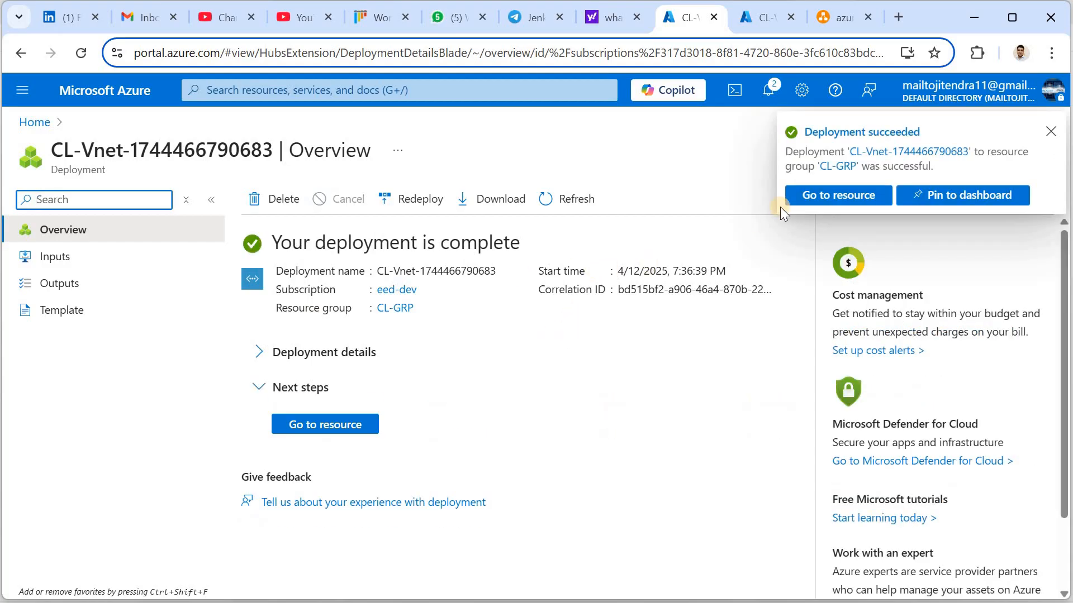
Open CL-Vnet's Subnets page and start adding a subnet
{"action": "left_click", "coordinate": [823, 197]}
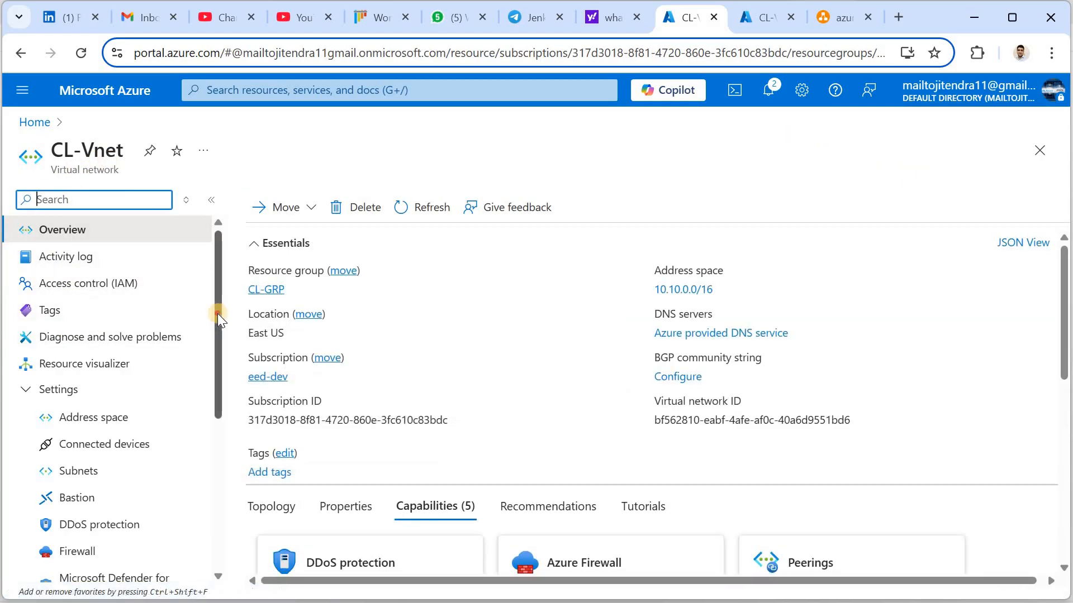
{"action": "left_click_drag", "start_coordinate": [222, 364], "coordinate": [224, 260]}
{"action": "scroll", "coordinate": [229, 394], "scroll_direction": "down", "scroll_amount": 2}
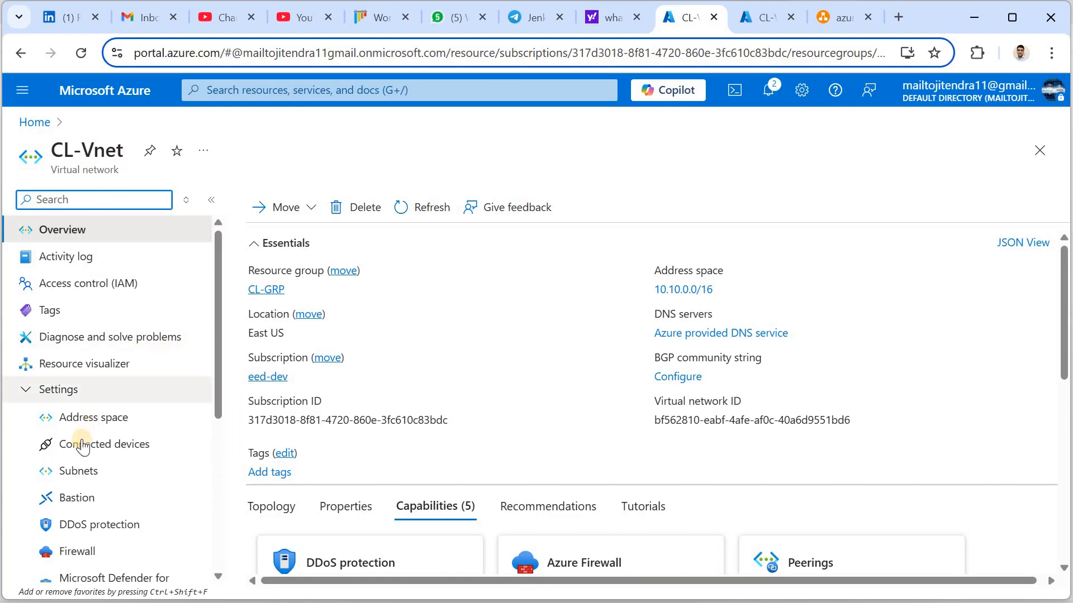
{"action": "left_click", "coordinate": [80, 474]}
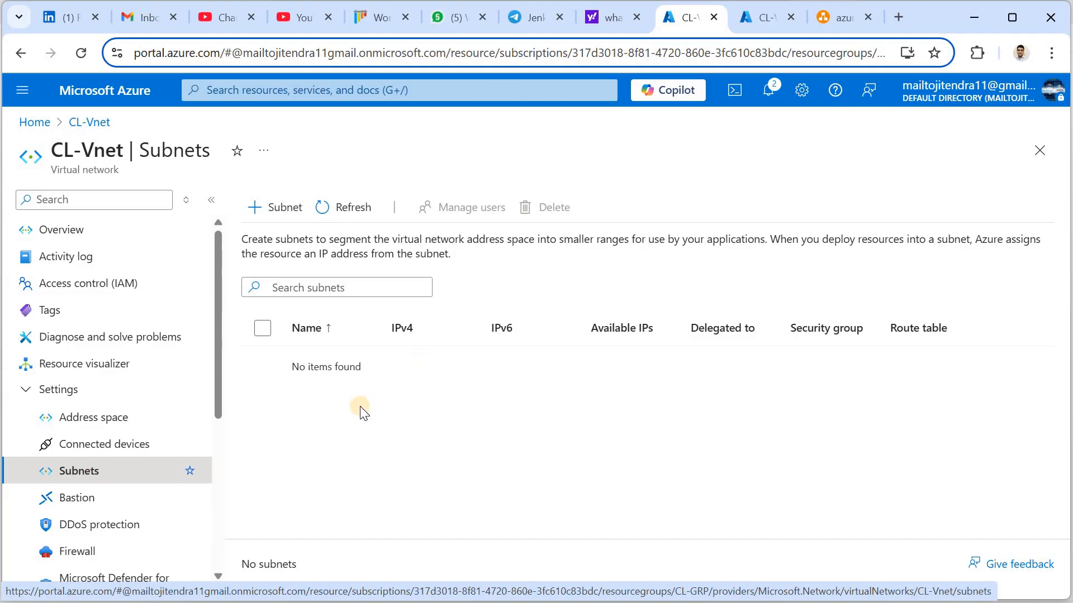
{"action": "left_click", "coordinate": [285, 218]}
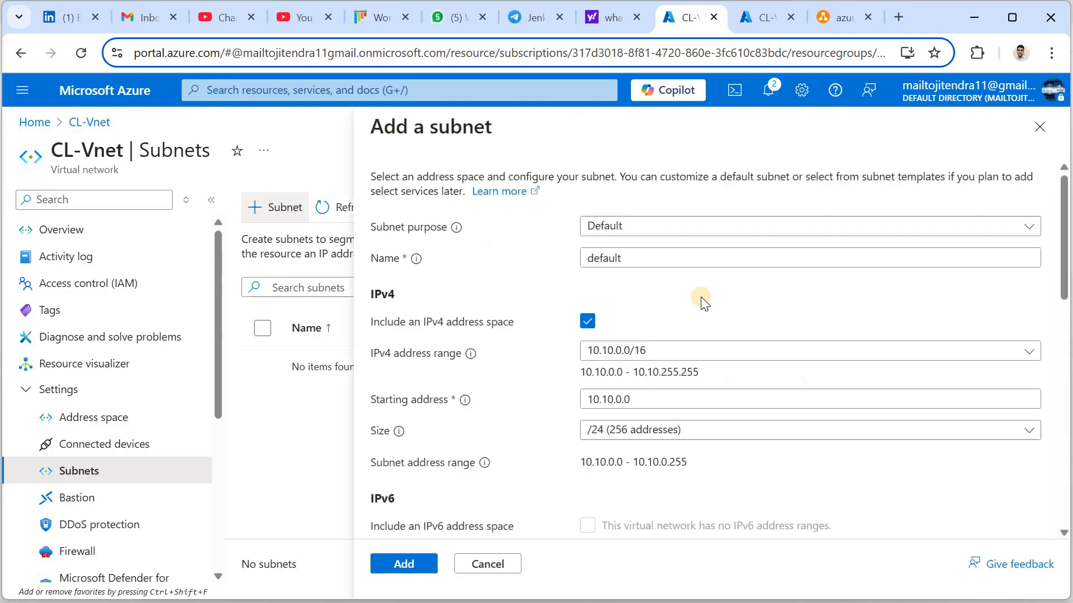
Keep the Default purpose, name the subnet CL-Private-Subnet-1, starting address 10.10.1.0
{"action": "left_click", "coordinate": [641, 229]}
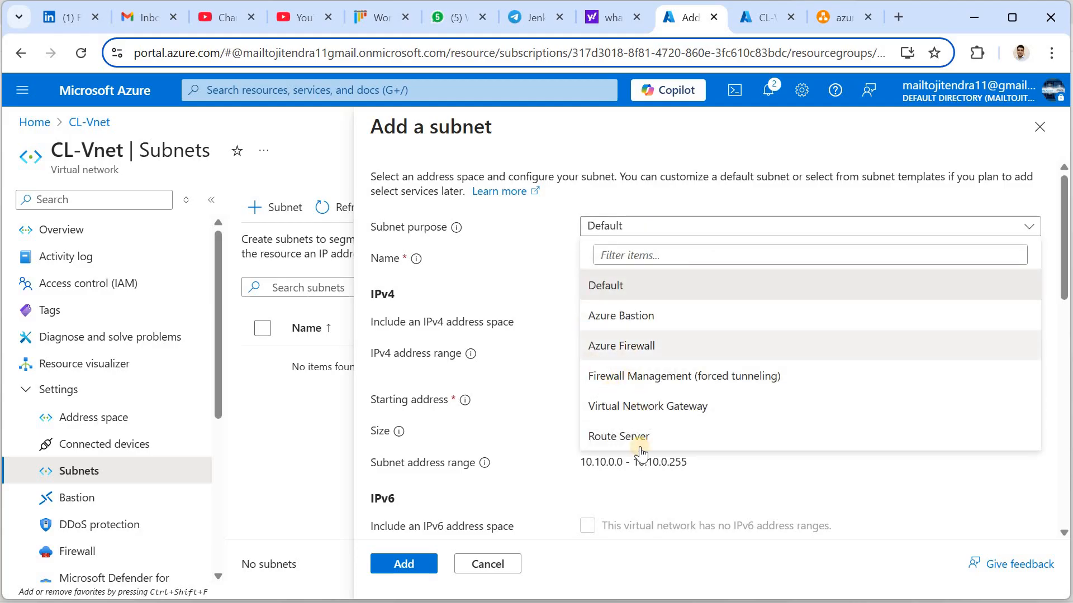
{"action": "left_click", "coordinate": [666, 229]}
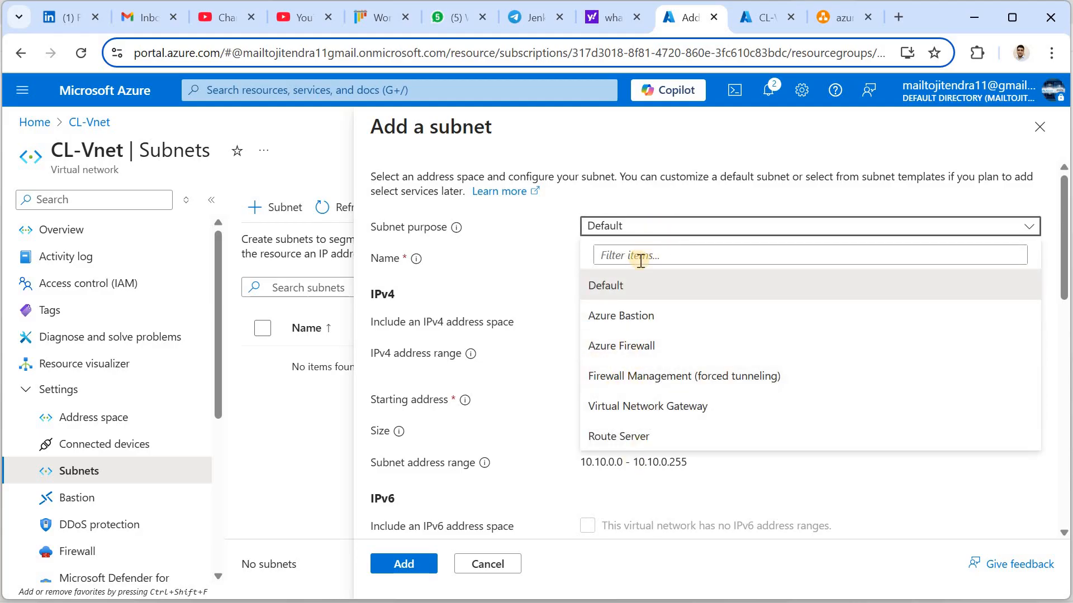
{"action": "left_click", "coordinate": [624, 262]}
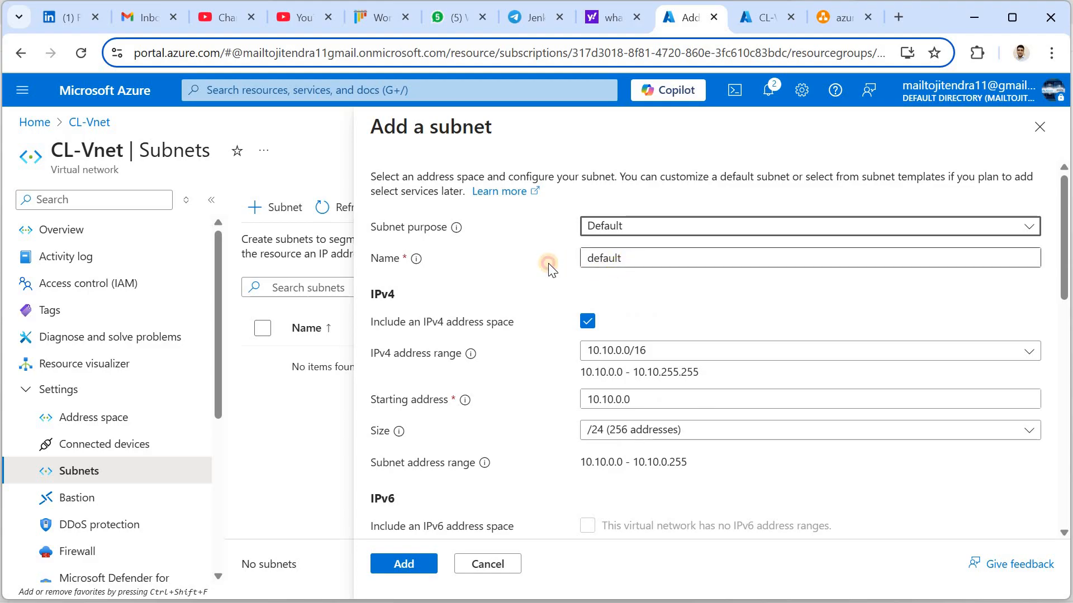
{"action": "key", "text": "ctrl+a"}
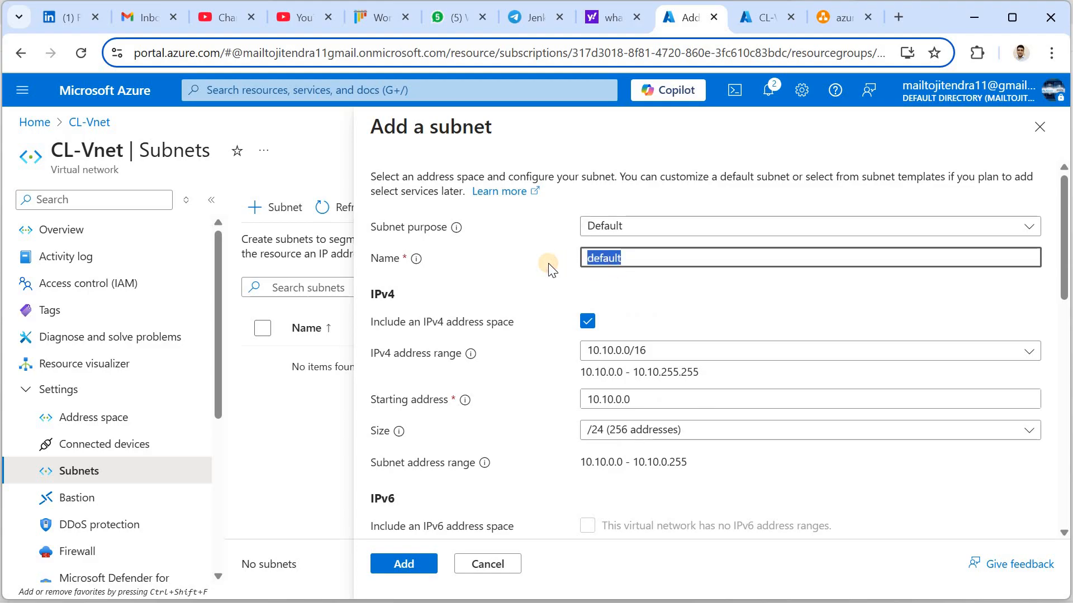
{"action": "type", "text": "CL"}
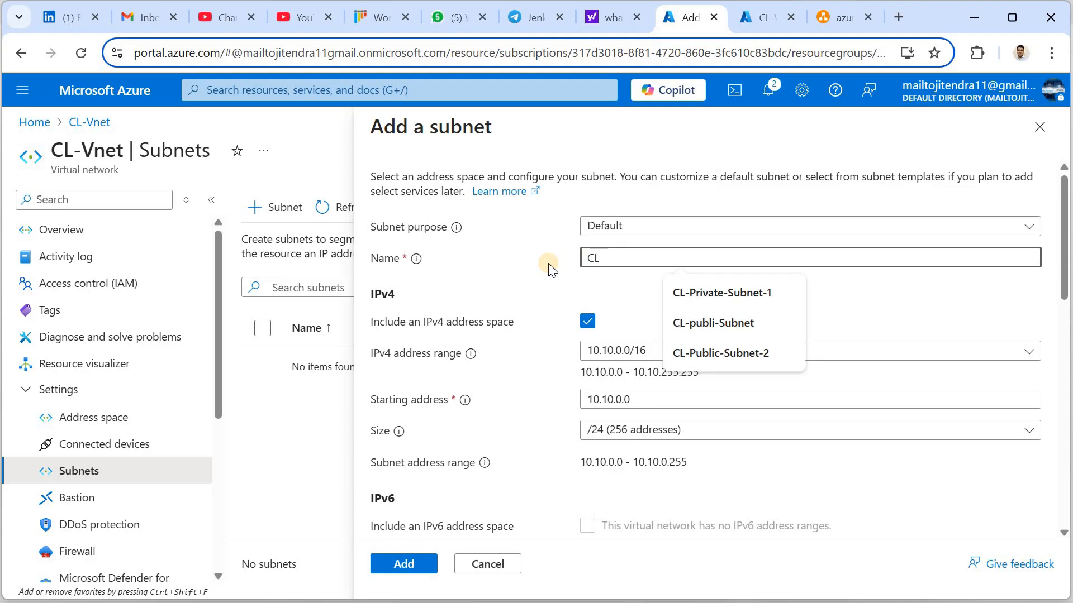
{"action": "type", "text": "-Private"}
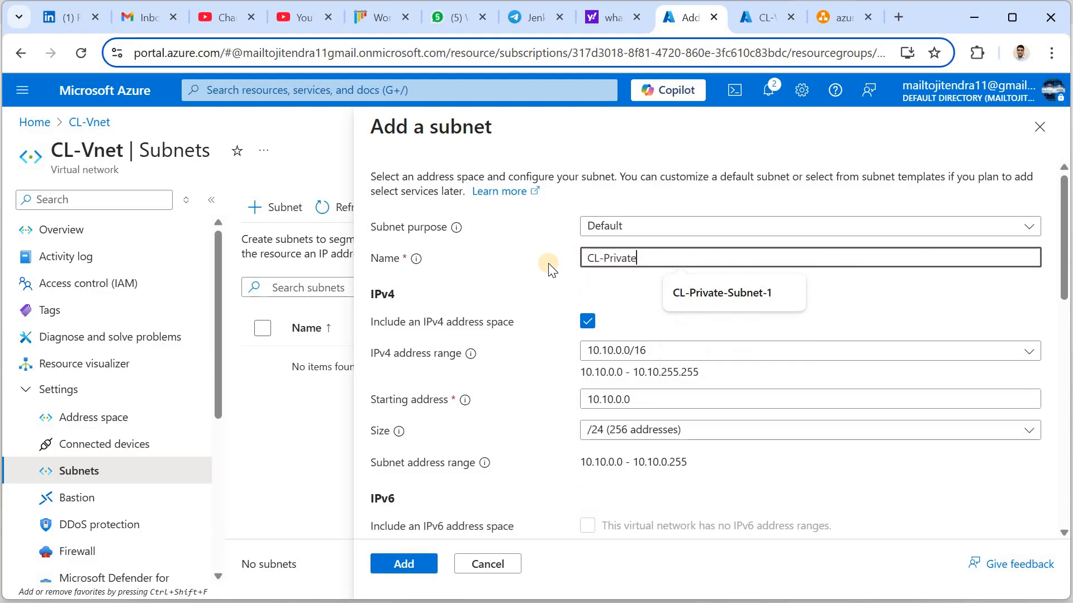
{"action": "type", "text": "-Subnet"}
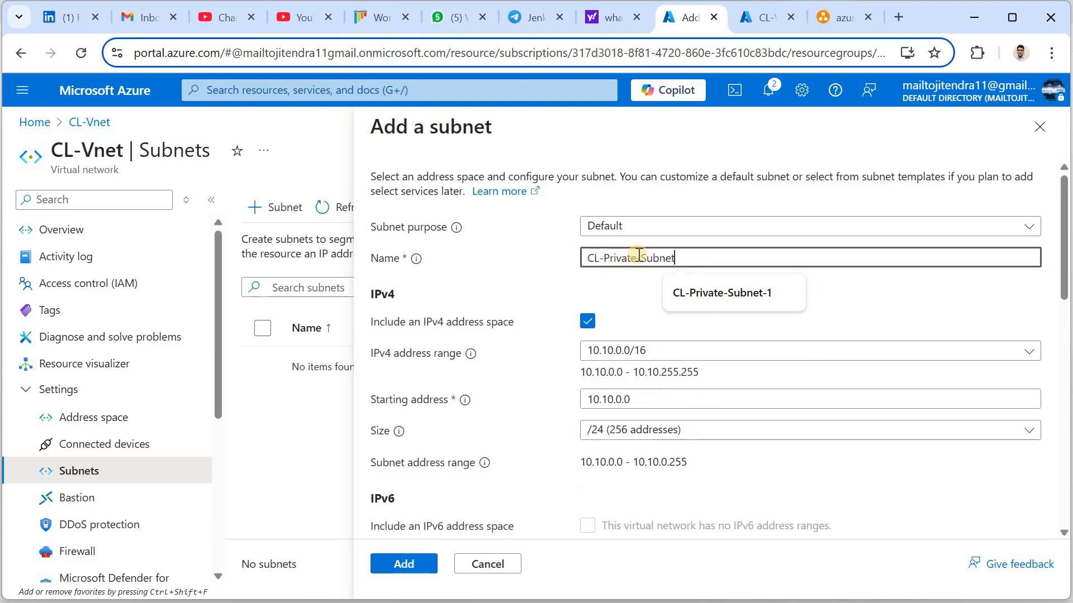
{"action": "type", "text": "-1"}
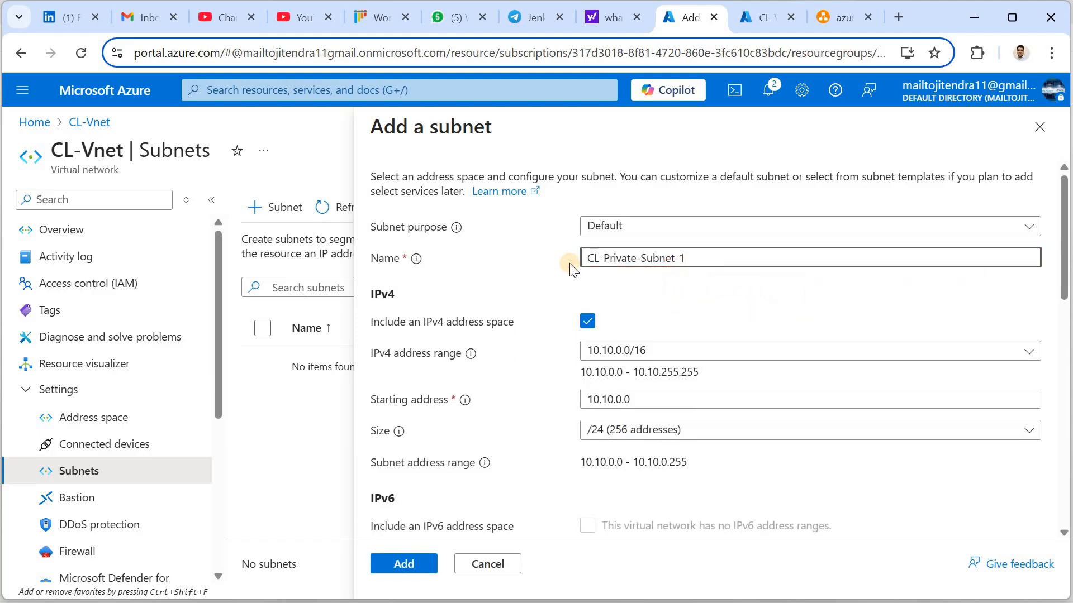
{"action": "key", "text": "ctrl+a"}
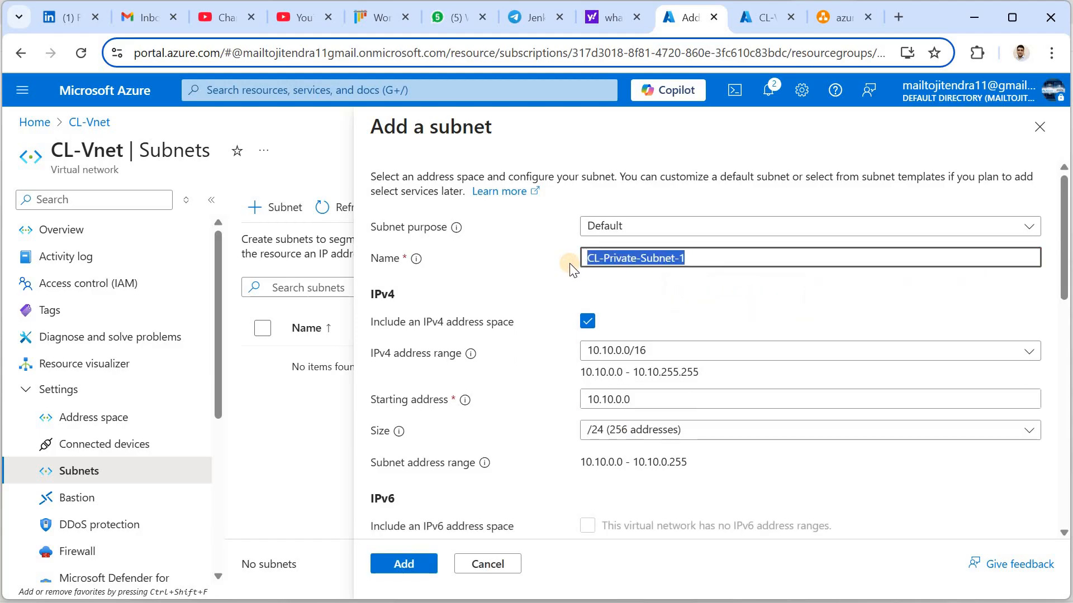
{"action": "left_click", "coordinate": [621, 400]}
{"action": "key", "text": "BackSpace"}
{"action": "type", "text": "1"}
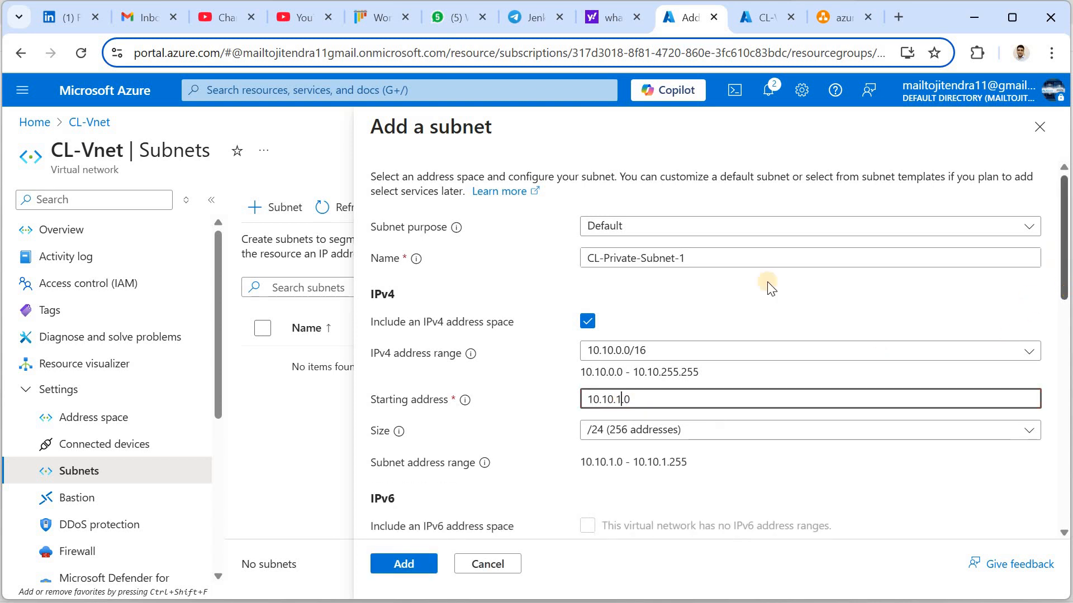
Enable private subnet without default outbound access and add CL-Private-Subnet-1
{"action": "scroll", "coordinate": [628, 246], "scroll_direction": "down", "scroll_amount": 2}
{"action": "left_click", "coordinate": [631, 249]}
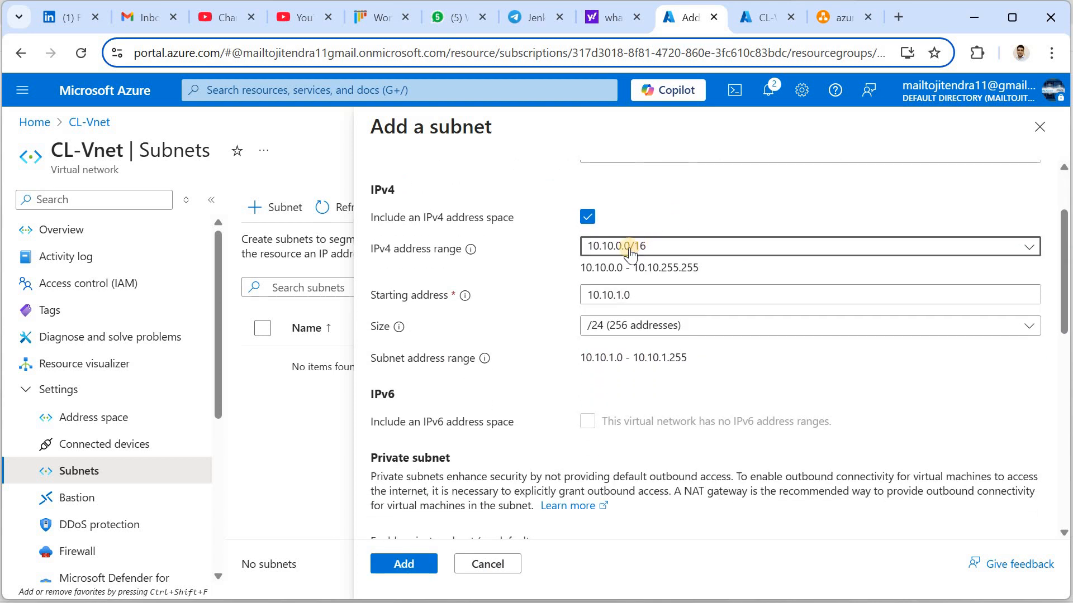
{"action": "left_click", "coordinate": [607, 297]}
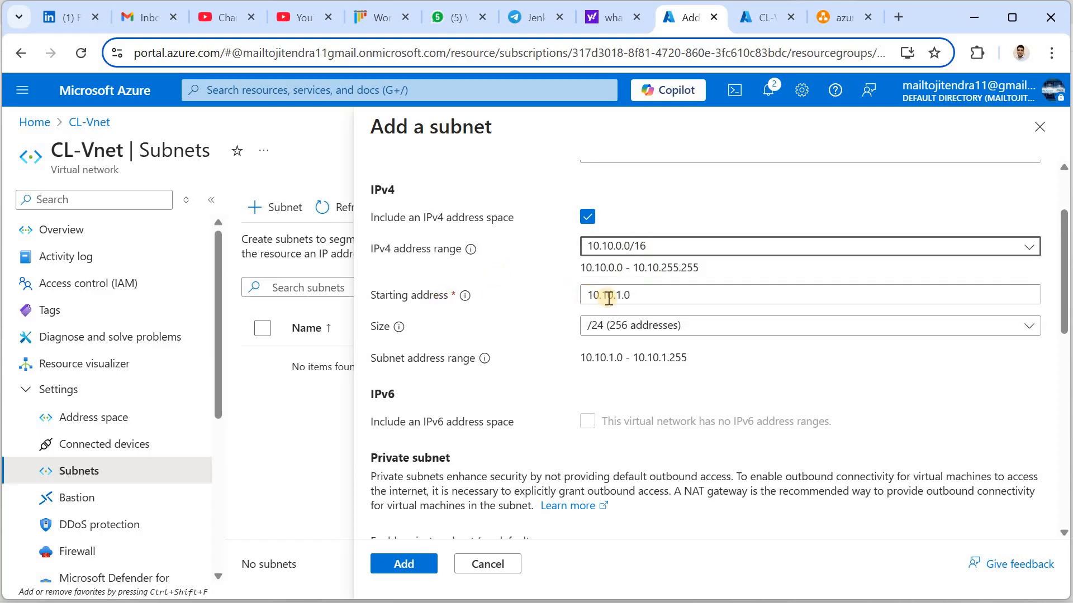
{"action": "left_click_drag", "start_coordinate": [587, 295], "coordinate": [635, 294]}
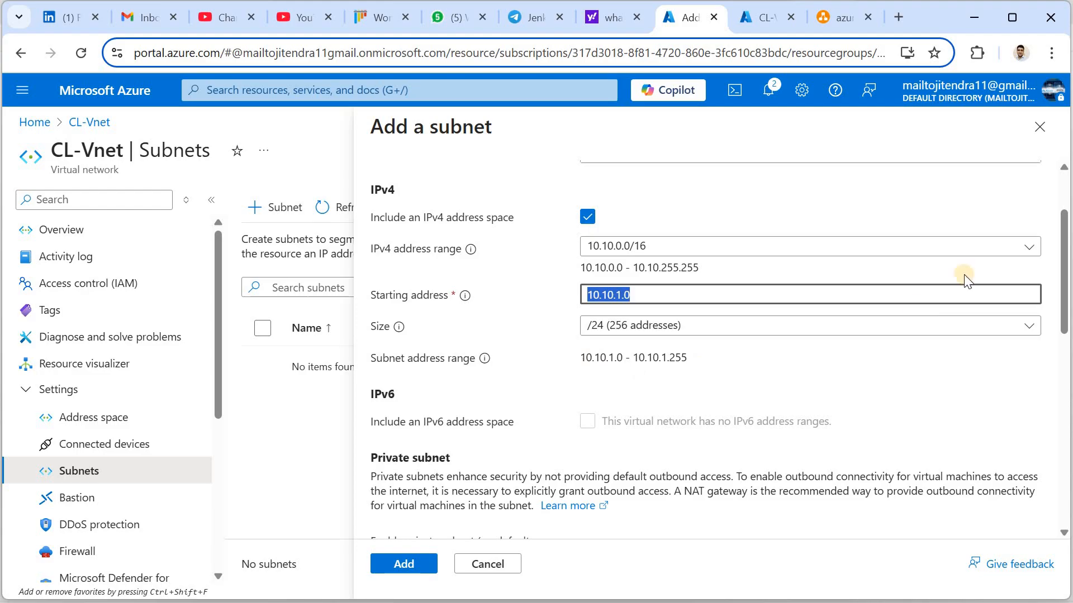
{"action": "left_click_drag", "start_coordinate": [1064, 267], "coordinate": [1065, 291]}
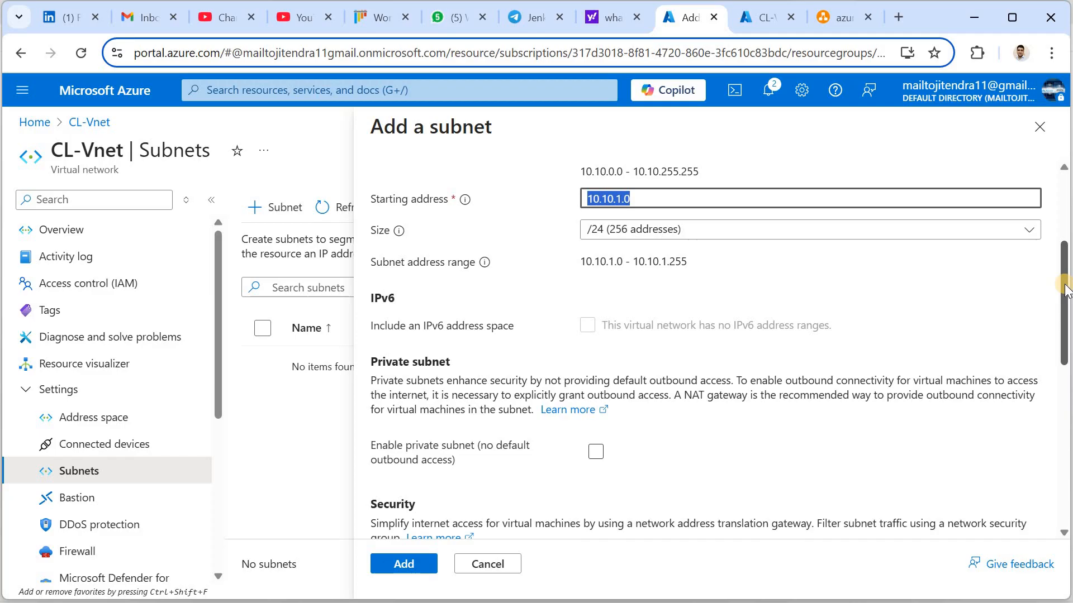
{"action": "left_click_drag", "start_coordinate": [1066, 289], "coordinate": [1065, 306]}
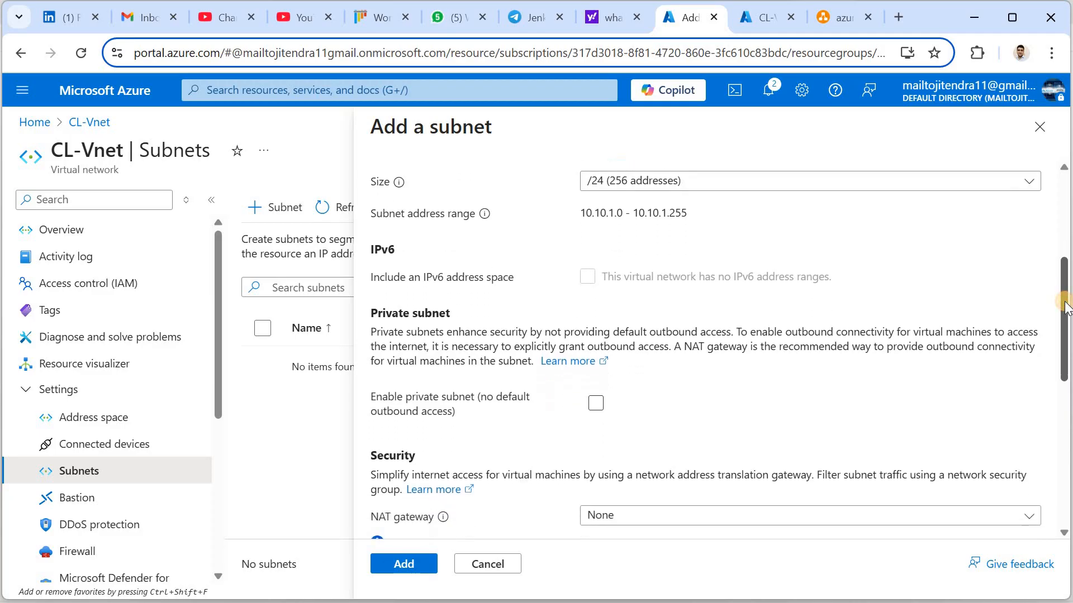
{"action": "scroll", "coordinate": [718, 342], "scroll_direction": "down", "scroll_amount": 2}
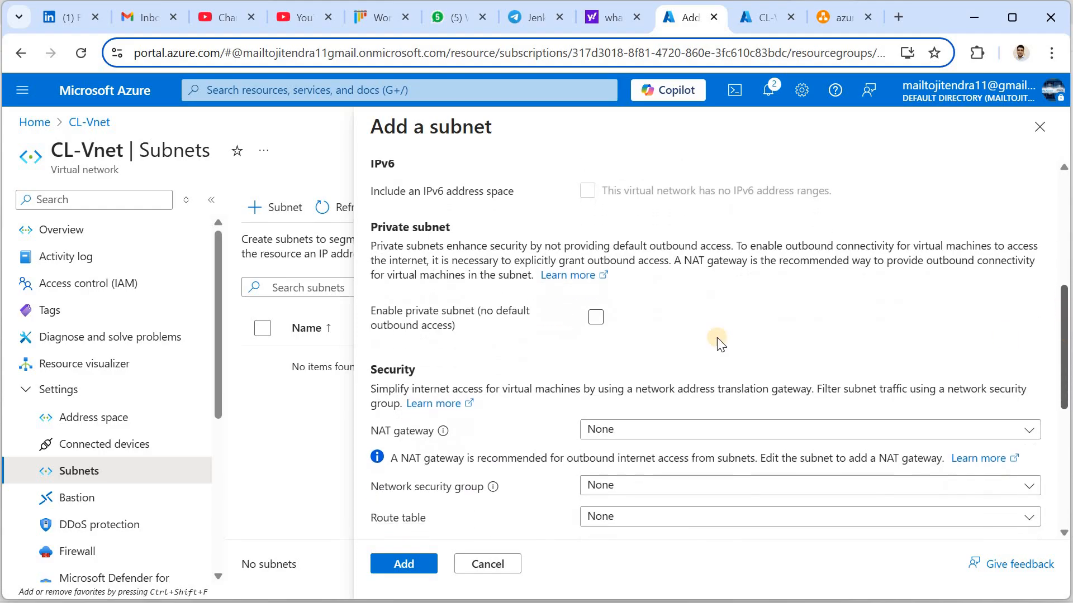
{"action": "left_click", "coordinate": [597, 303]}
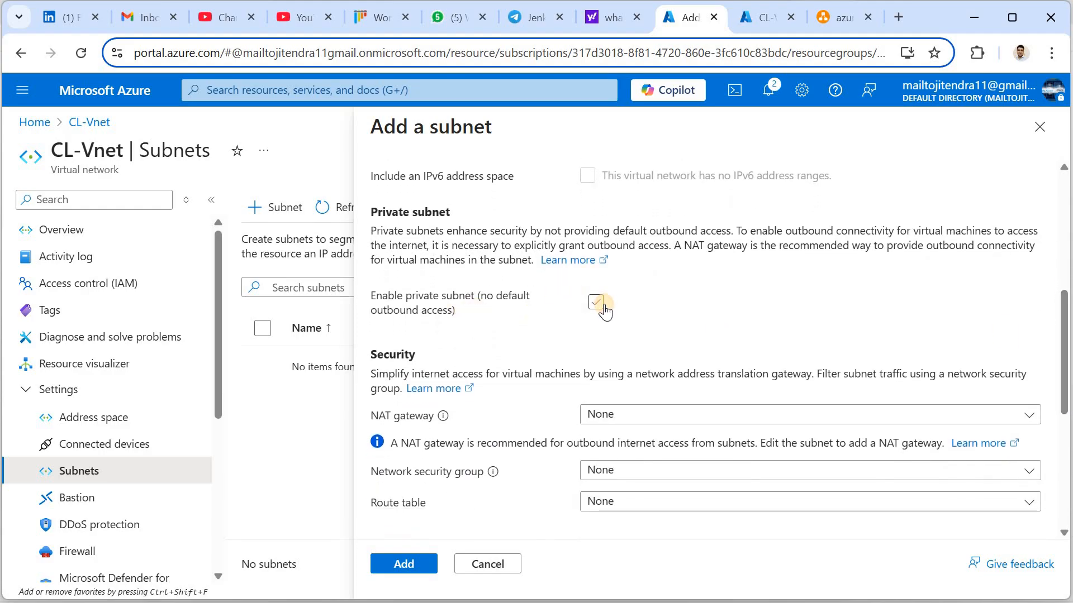
{"action": "left_click_drag", "start_coordinate": [1066, 337], "coordinate": [1066, 382]}
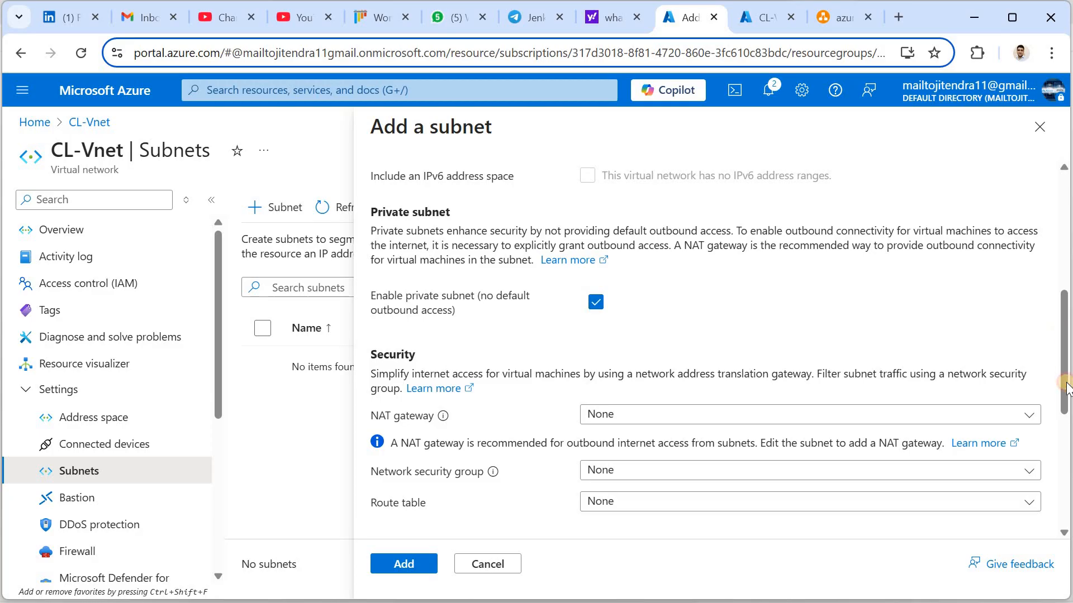
{"action": "scroll", "coordinate": [680, 292], "scroll_direction": "down", "scroll_amount": 3}
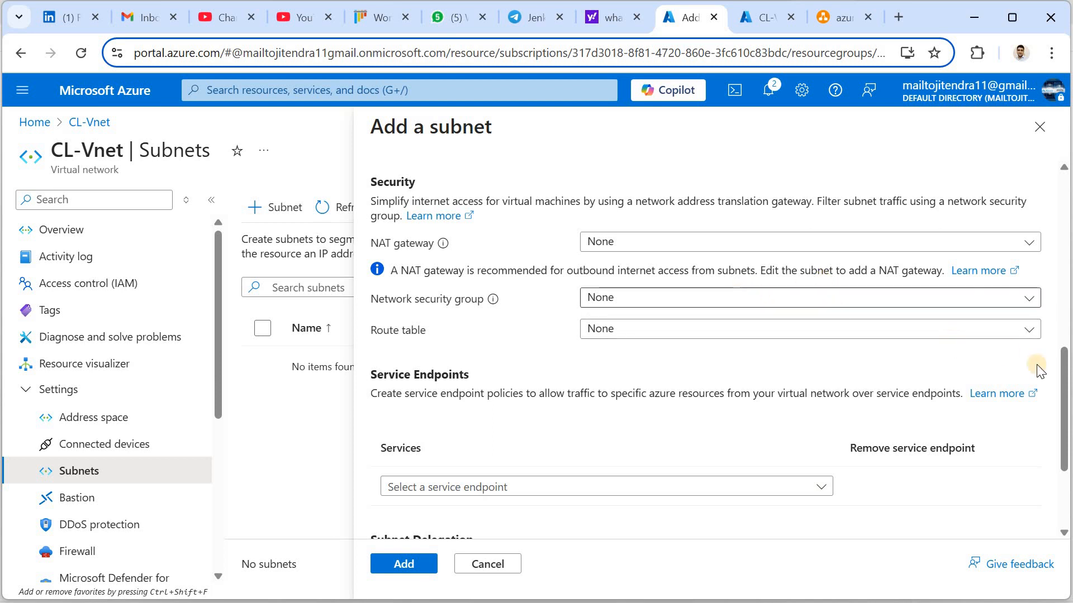
{"action": "left_click_drag", "start_coordinate": [1063, 391], "coordinate": [1065, 430]}
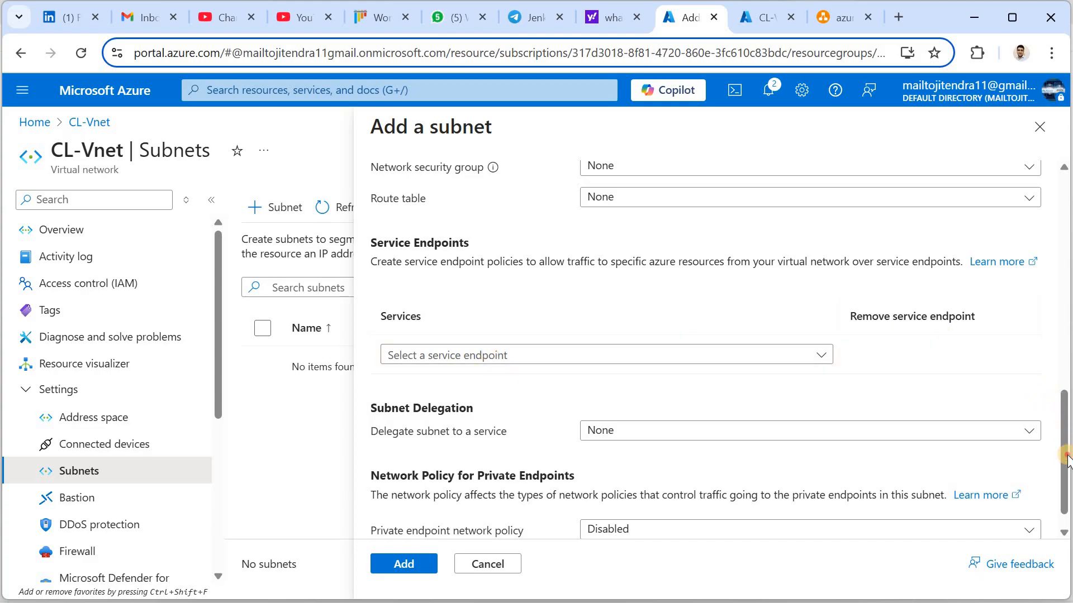
{"action": "scroll", "coordinate": [726, 425], "scroll_direction": "down", "scroll_amount": 1}
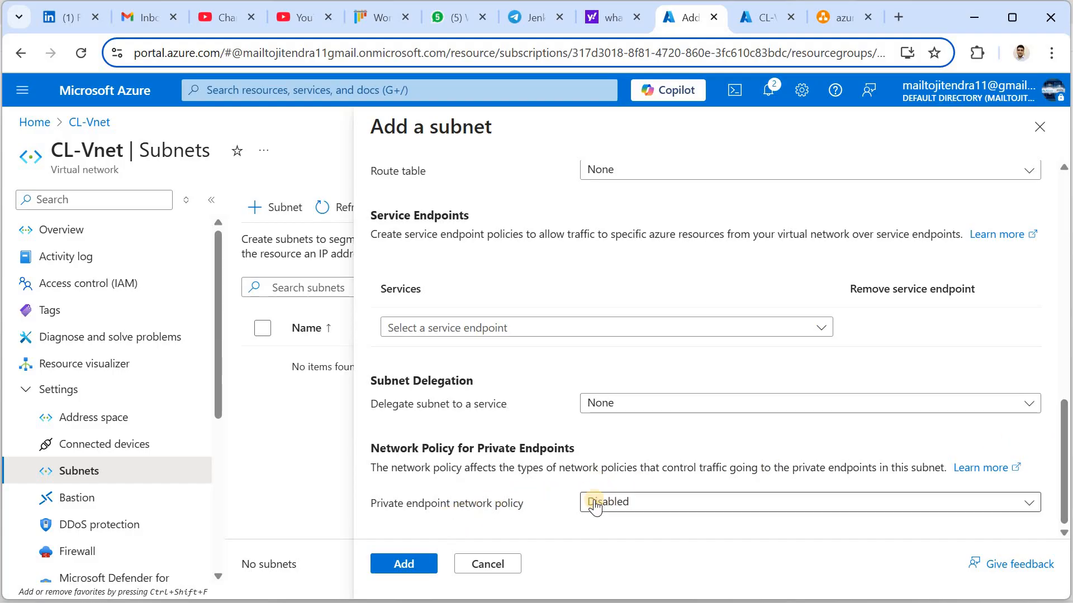
{"action": "left_click", "coordinate": [408, 562]}
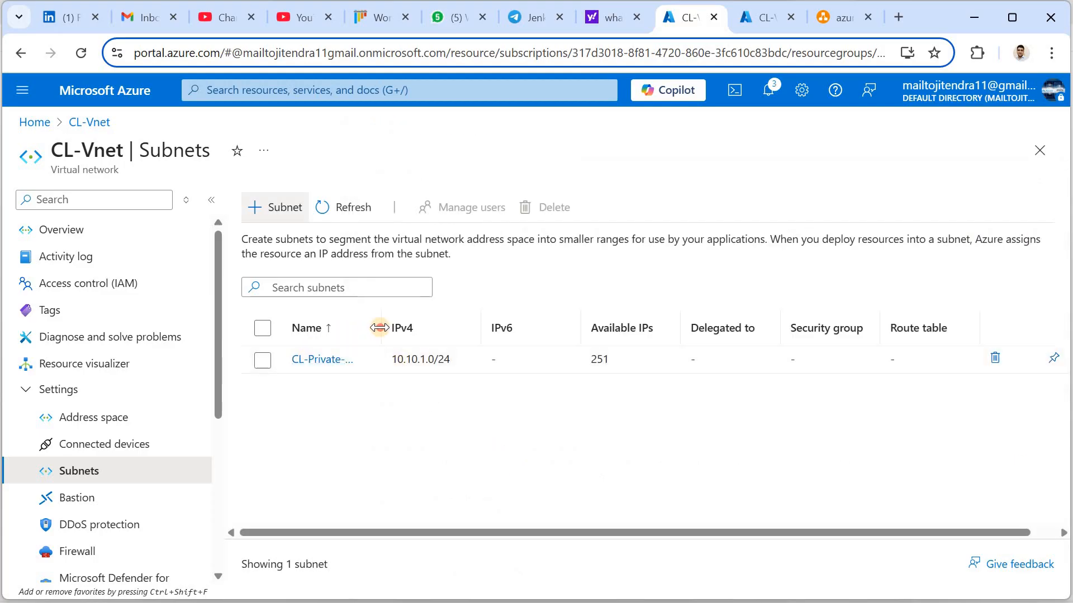
Widen the Name column and start another subnet named CL-Public-Subnet-1
{"action": "left_click_drag", "start_coordinate": [382, 328], "coordinate": [489, 329]}
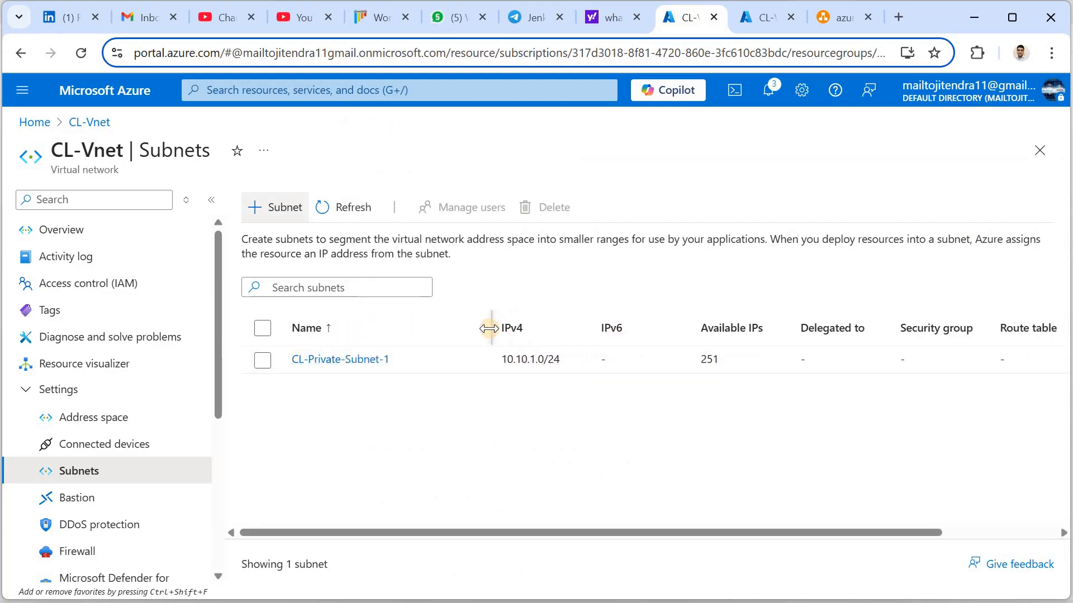
{"action": "left_click", "coordinate": [271, 214]}
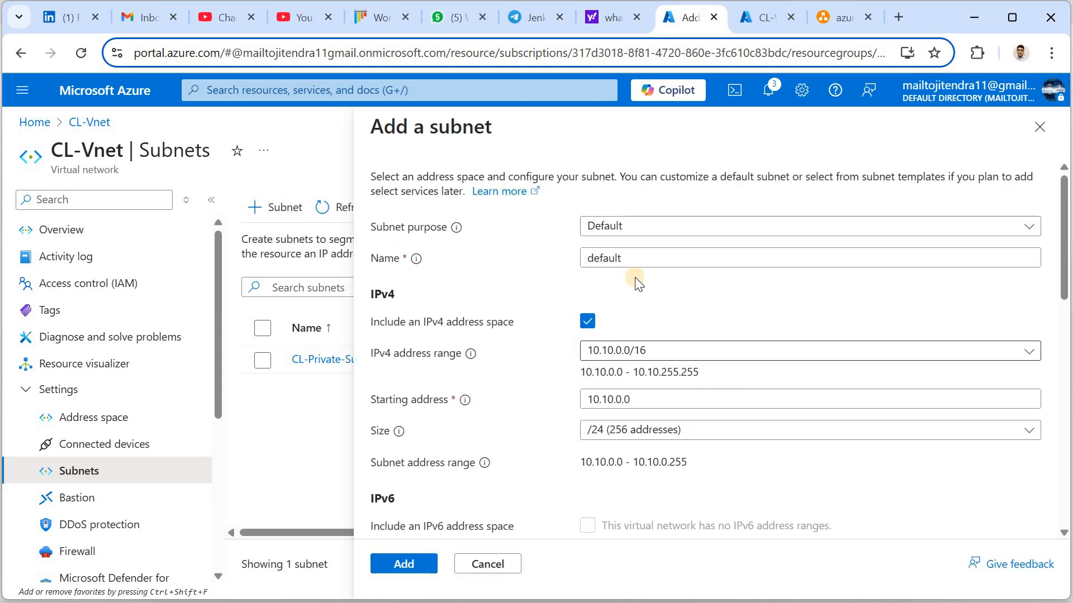
{"action": "left_click_drag", "start_coordinate": [631, 261], "coordinate": [558, 272]}
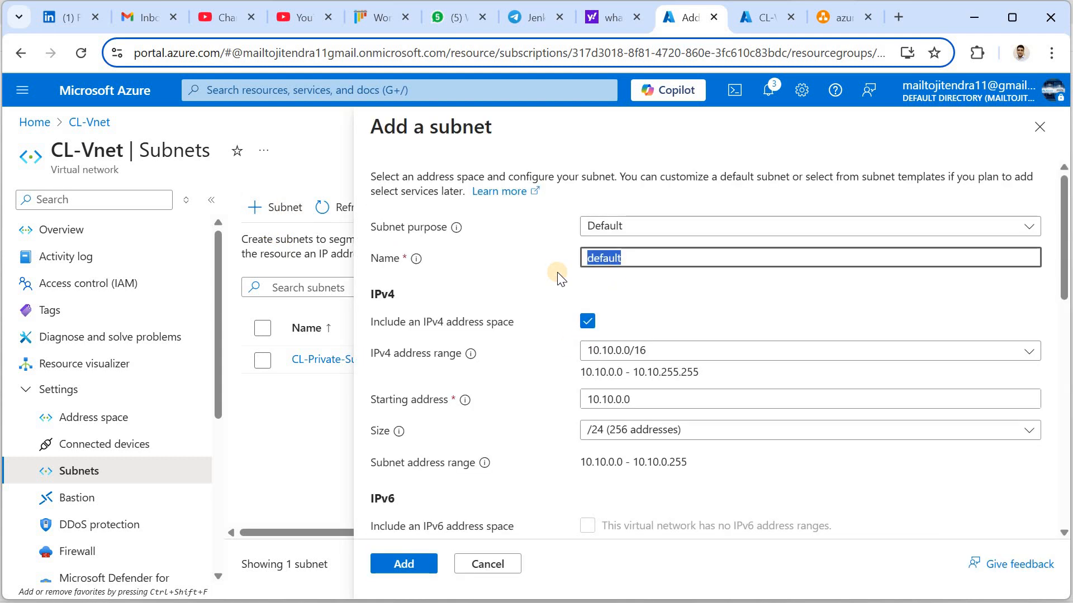
{"action": "type", "text": "CL-Private-Subnet-1"}
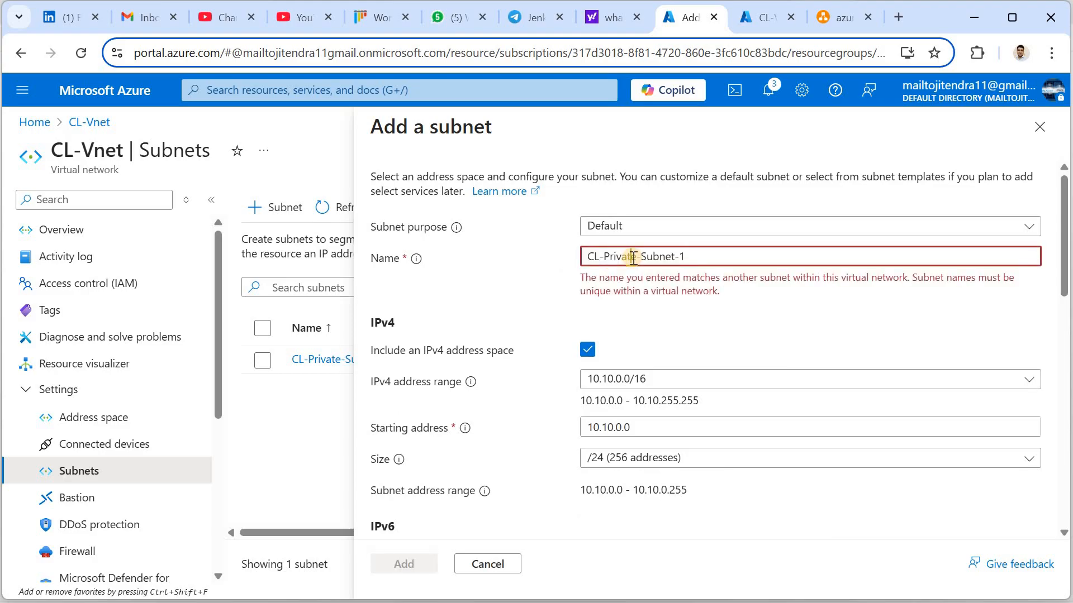
{"action": "left_click", "coordinate": [631, 258]}
{"action": "key", "text": "BackSpace"}
{"action": "key", "text": "BackSpace"}
{"action": "key", "text": "BackSpace"}
{"action": "key", "text": "BackSpace"}
{"action": "key", "text": "BackSpace"}
{"action": "key", "text": "BackSpace"}
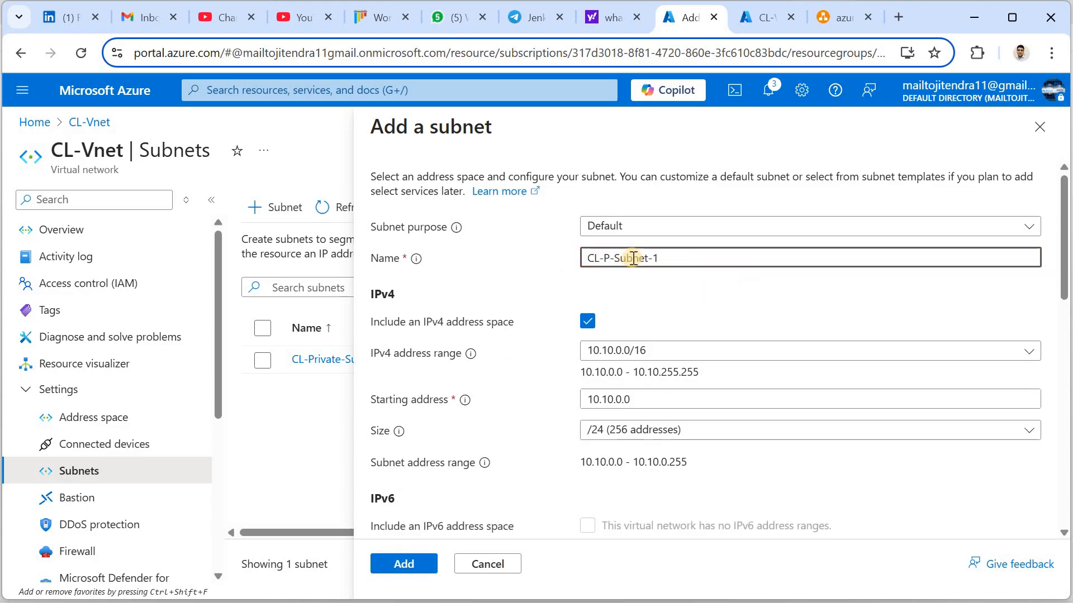
{"action": "type", "text": "ublic"}
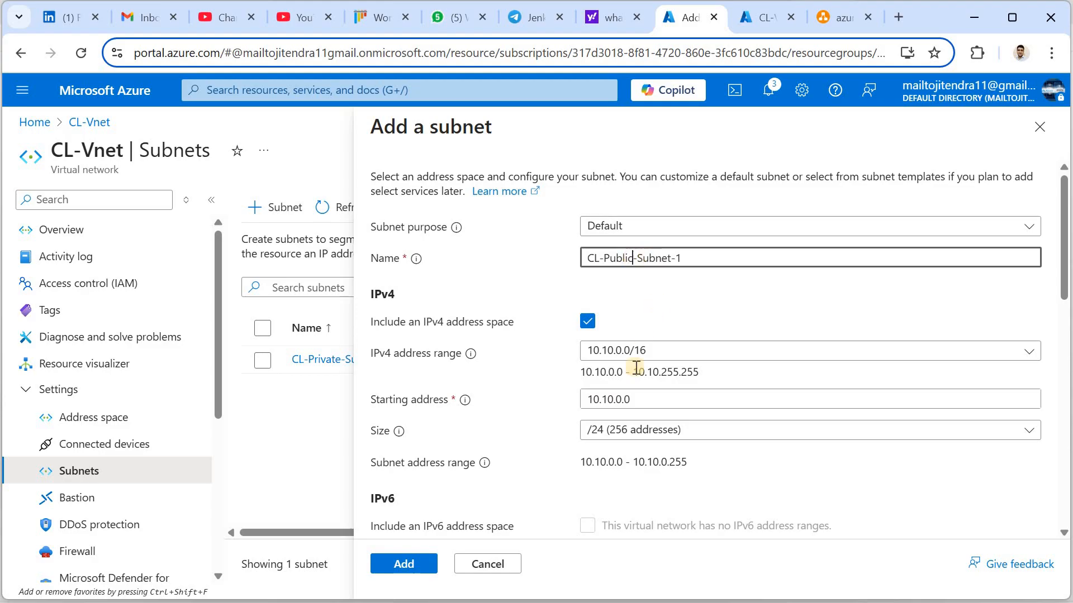
Give CL-Public-Subnet-1 starting address 10.10.5.0, add it, and compare with the diagram
{"action": "left_click", "coordinate": [618, 401]}
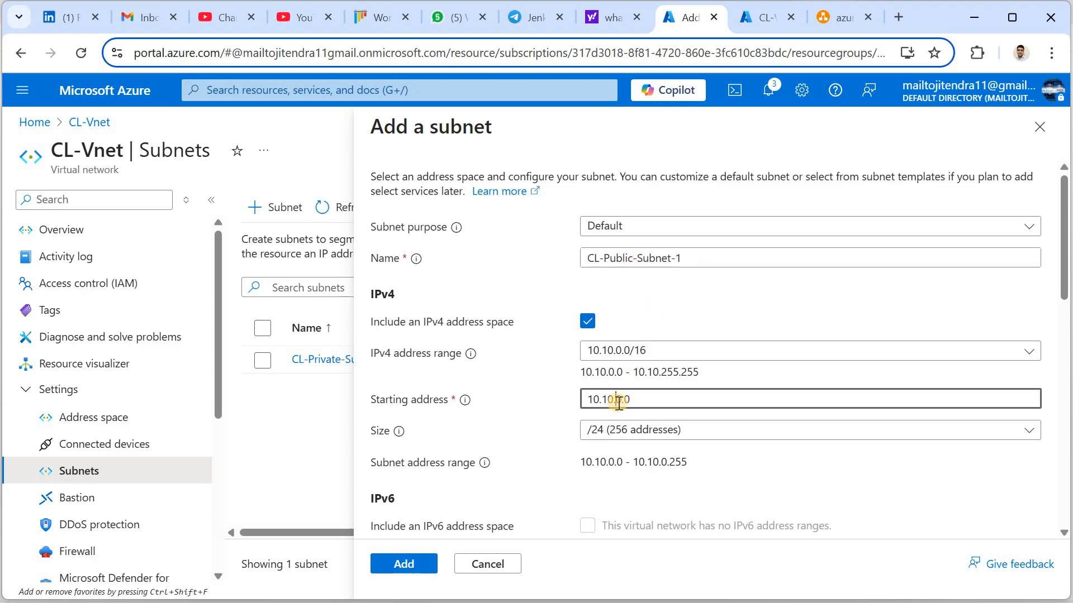
{"action": "key", "text": "BackSpace"}
{"action": "type", "text": "4"}
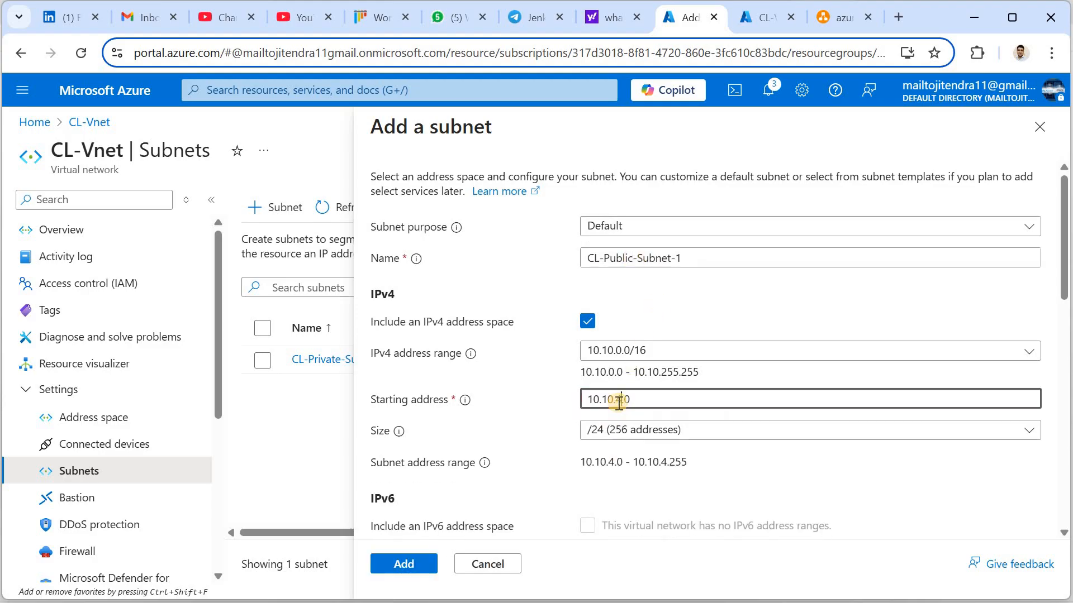
{"action": "key", "text": "BackSpace"}
{"action": "type", "text": "5"}
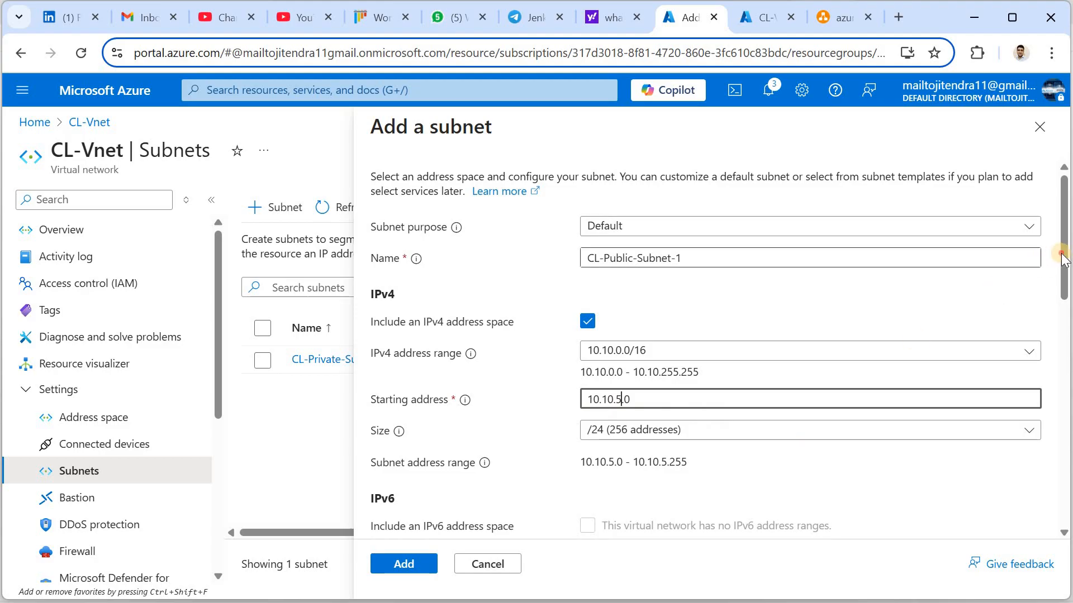
{"action": "left_click_drag", "start_coordinate": [1067, 285], "coordinate": [1063, 521]}
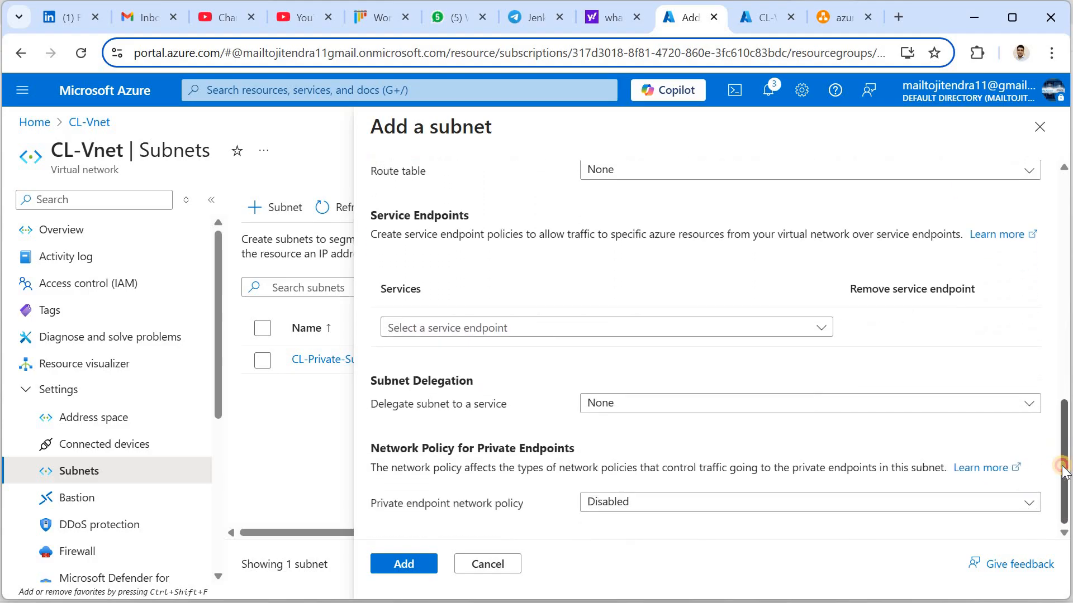
{"action": "left_click", "coordinate": [413, 564]}
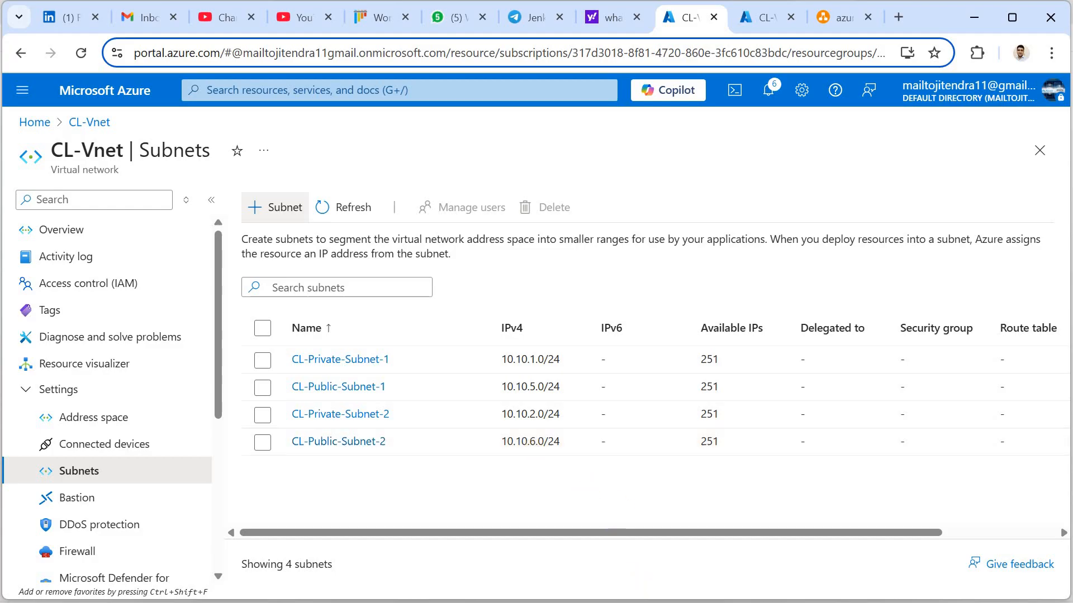
{"action": "key", "text": "alt+Tab"}
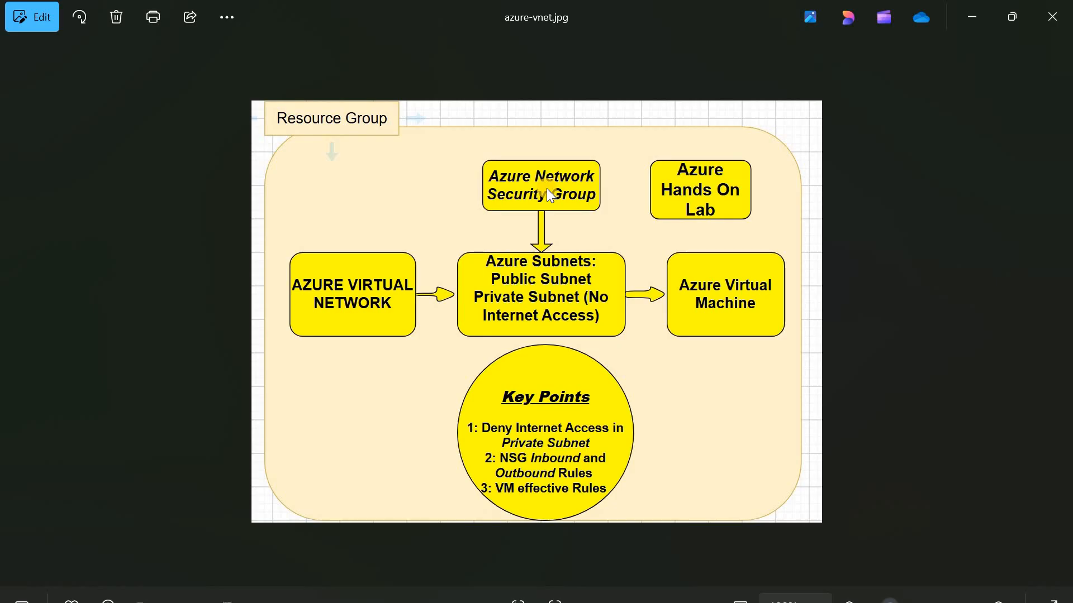
{"action": "key", "text": "alt+Tab"}
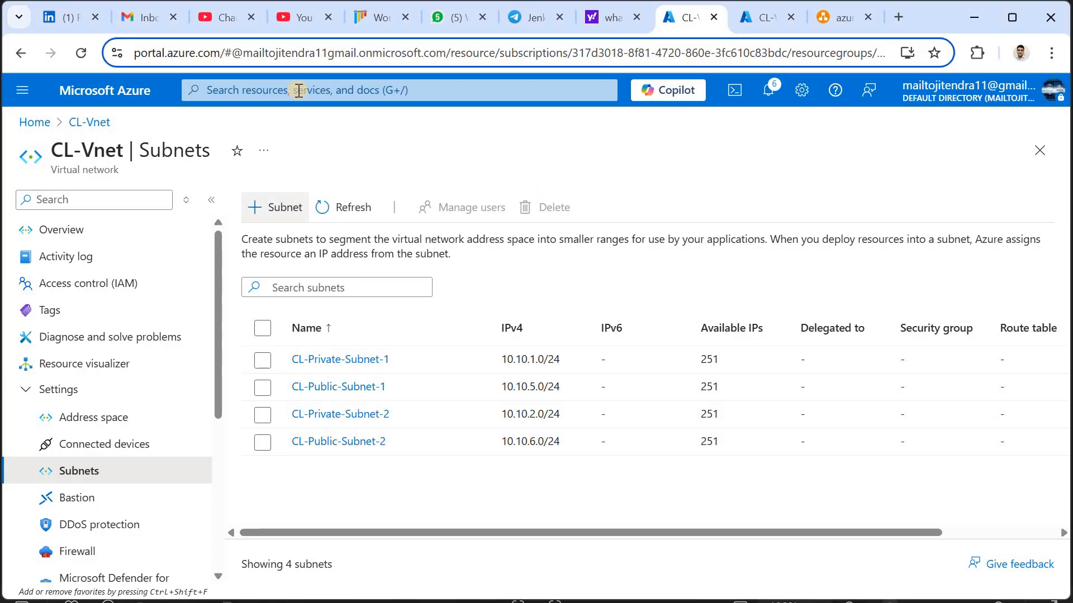
Search 'network sec' and start a new network security group
{"action": "left_click", "coordinate": [299, 90]}
{"action": "type", "text": "netw"}
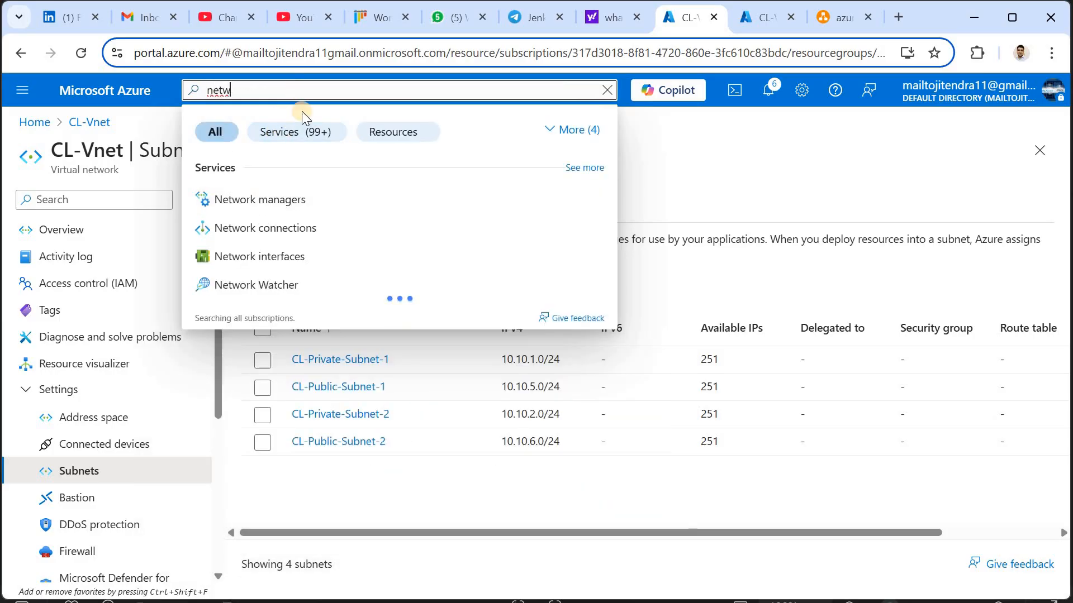
{"action": "type", "text": "ork se"}
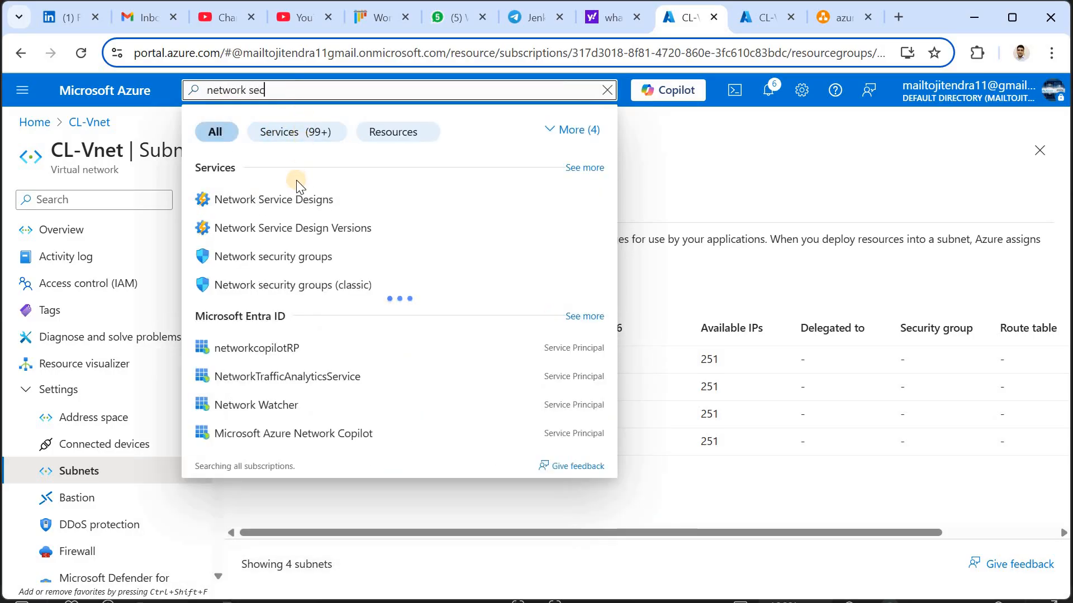
{"action": "type", "text": "c"}
{"action": "left_click", "coordinate": [298, 202]}
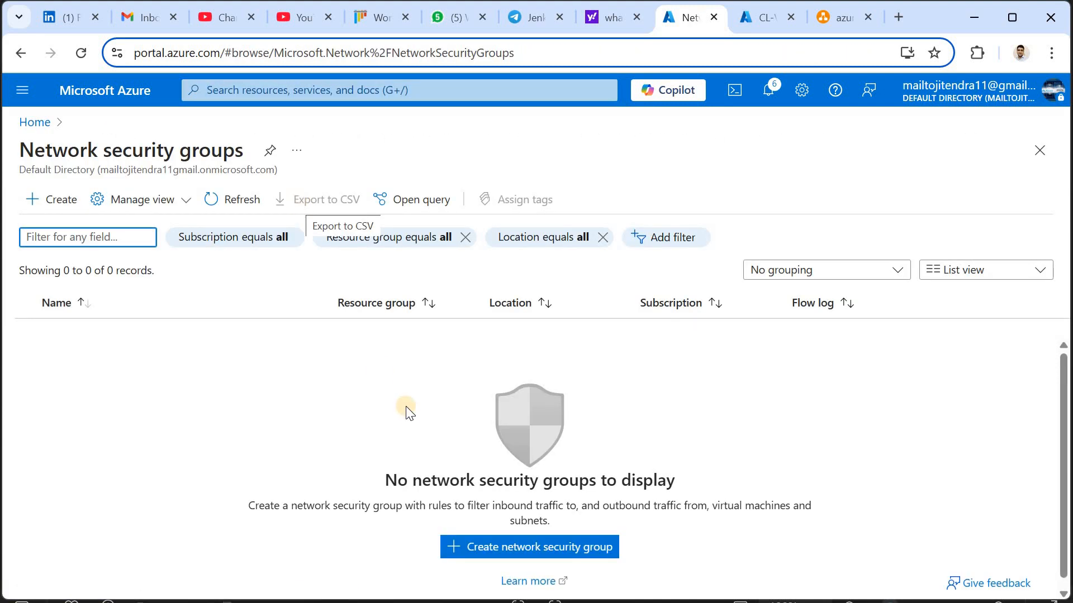
{"action": "left_click", "coordinate": [499, 548]}
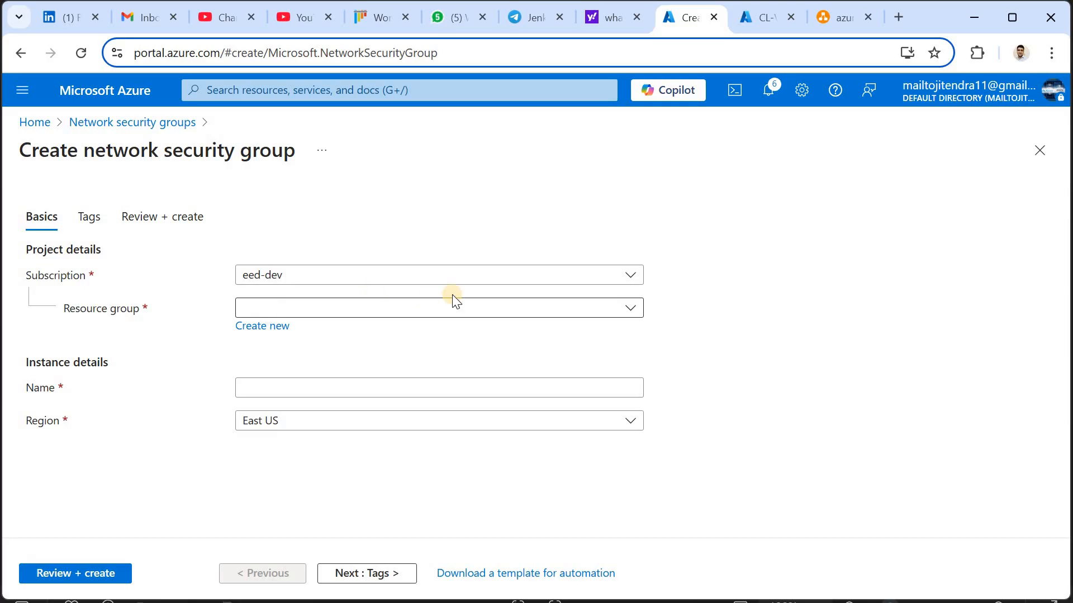
Name the group CL-Private-NSG in CL-GRP and proceed to Review + create
{"action": "left_click", "coordinate": [396, 315]}
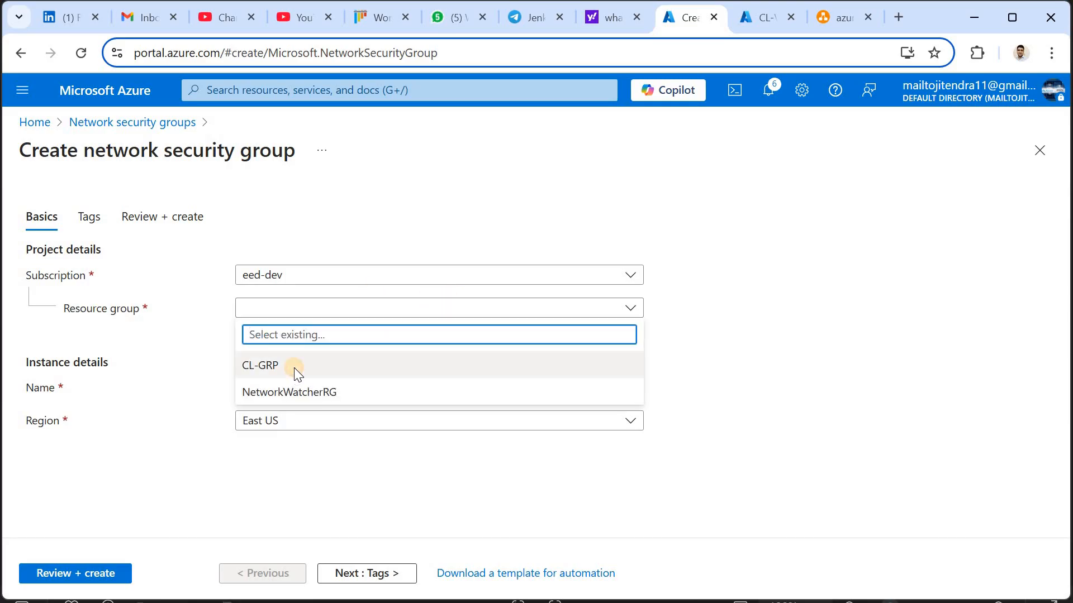
{"action": "left_click", "coordinate": [294, 368]}
{"action": "left_click", "coordinate": [290, 396]}
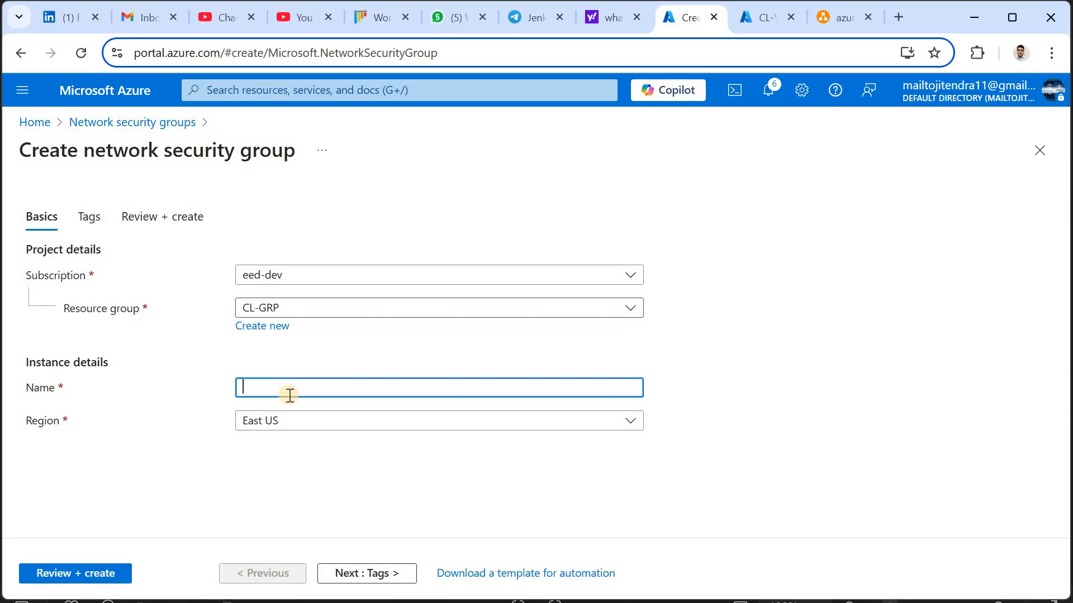
{"action": "type", "text": "CL-Private-NSG"}
{"action": "key", "text": "ctrl+a"}
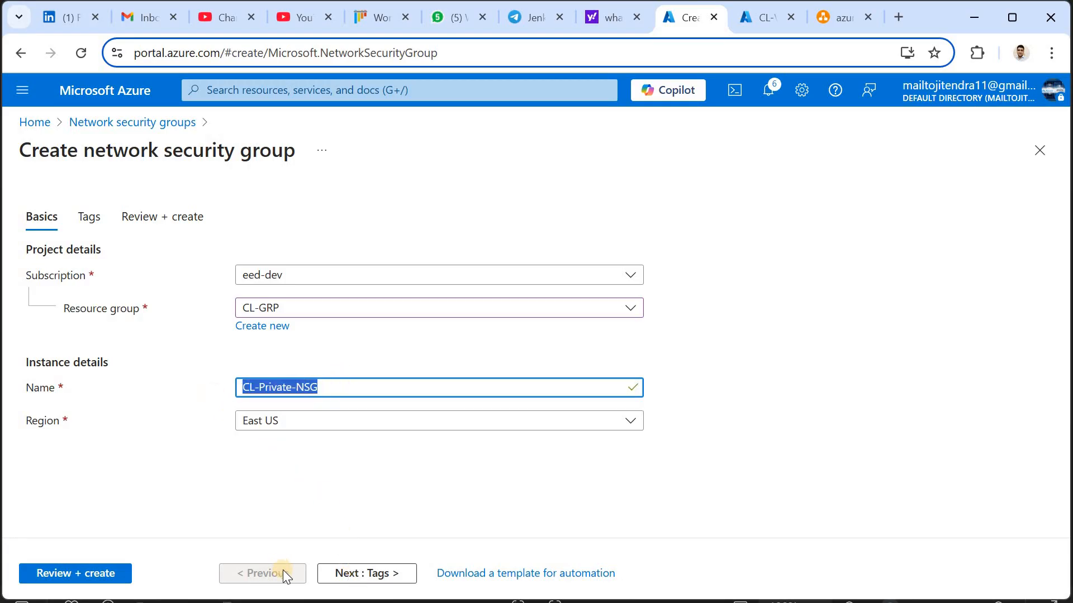
{"action": "left_click", "coordinate": [103, 584]}
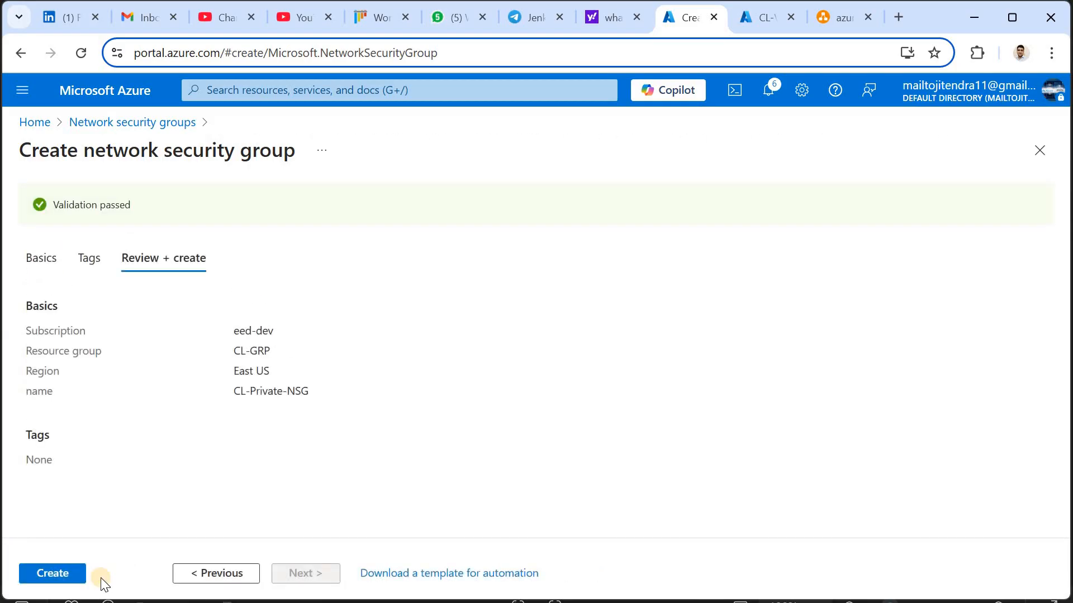
Create CL-Private-NSG and open its inbound security rules, showing the three defaults
{"action": "left_click", "coordinate": [53, 573]}
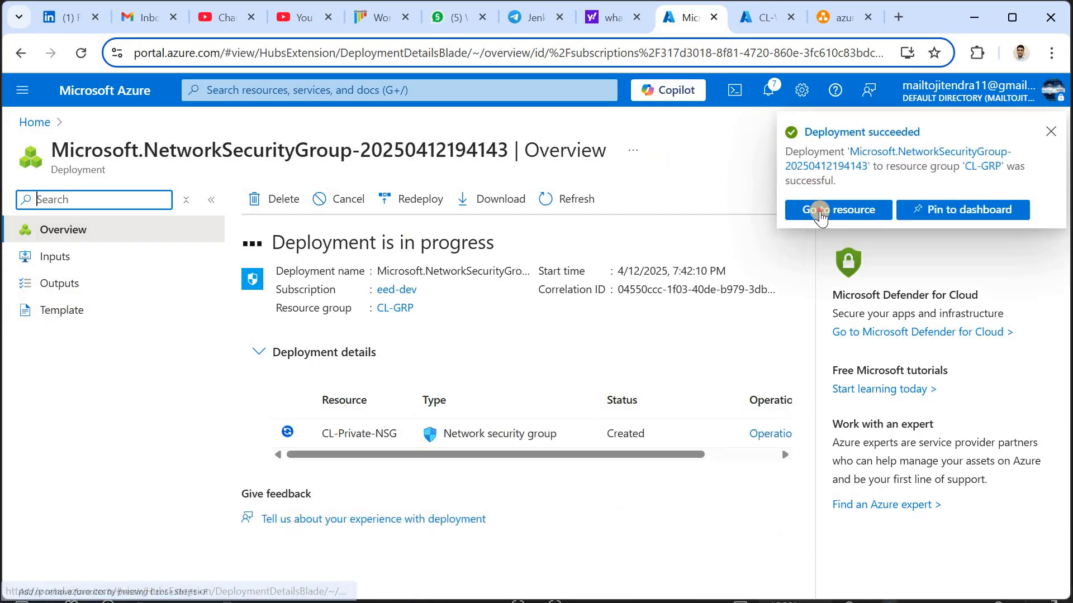
{"action": "left_click", "coordinate": [820, 210]}
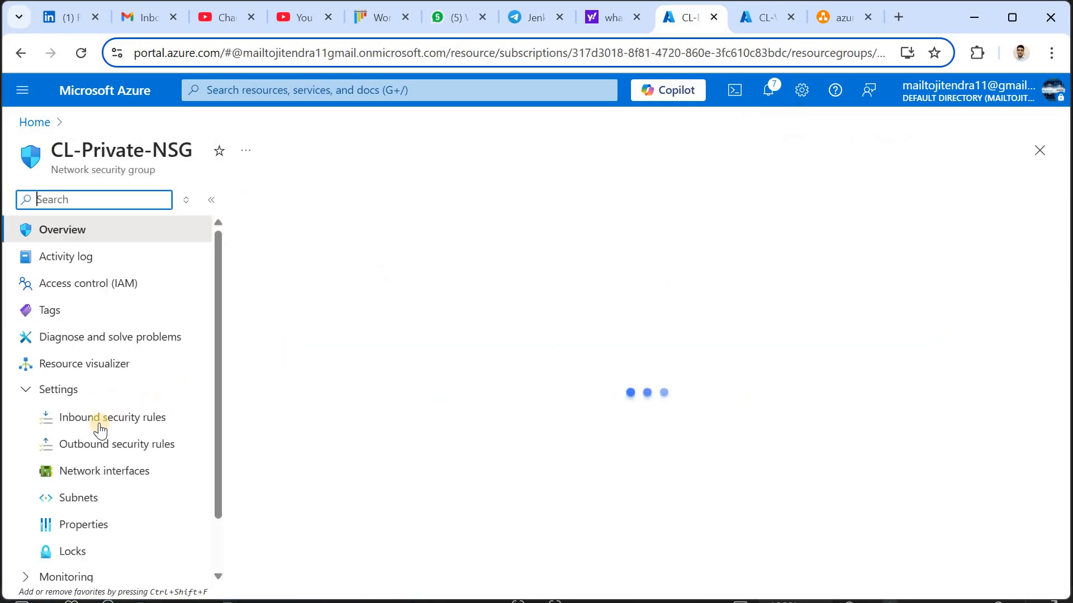
{"action": "left_click", "coordinate": [99, 429]}
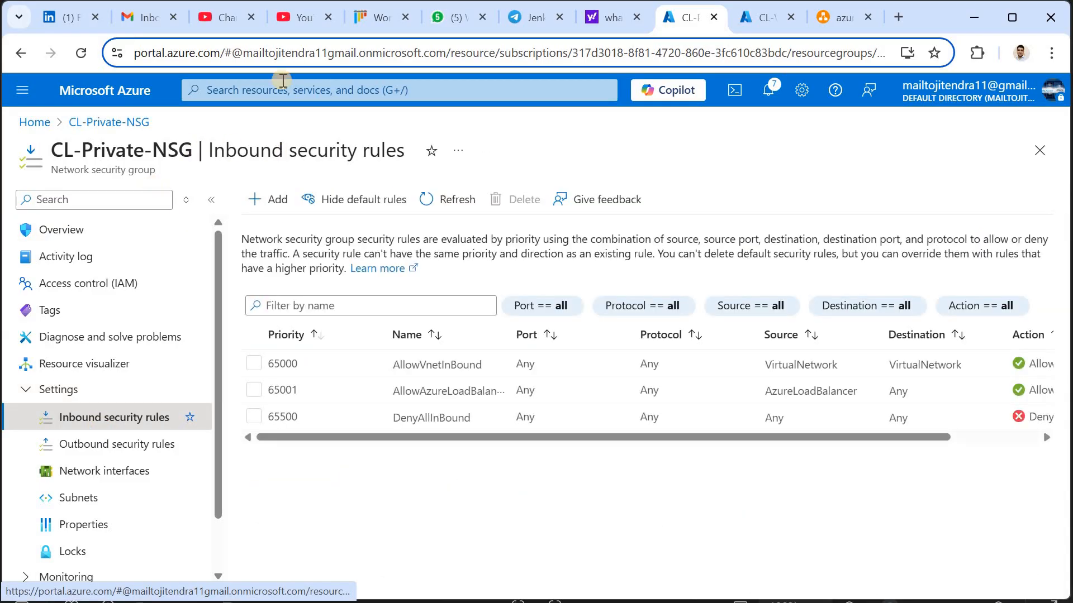
{"action": "left_click", "coordinate": [299, 92]}
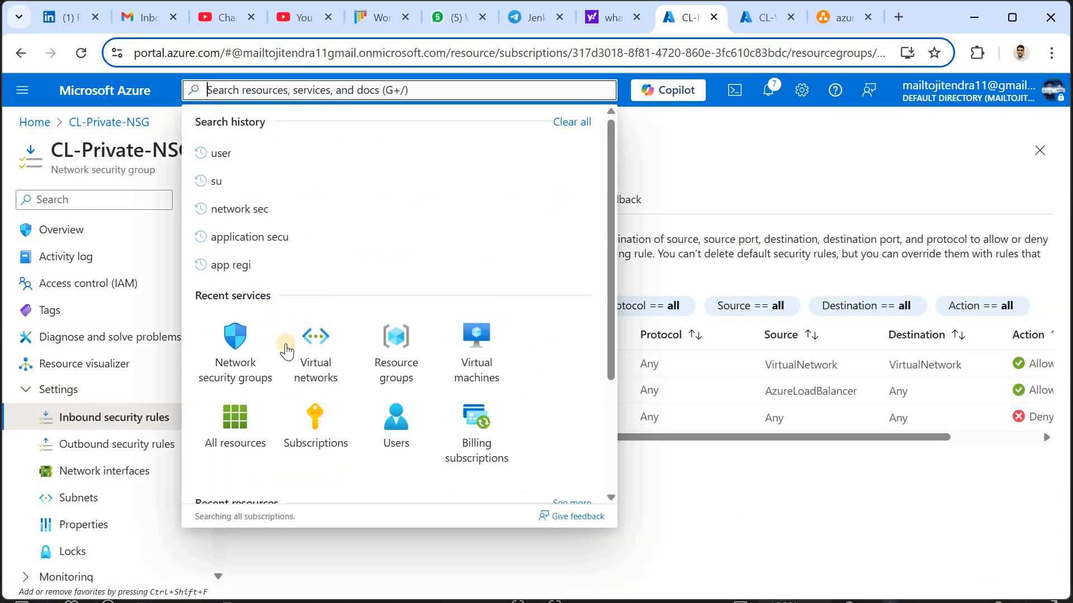
Start a new network security group in CL-GRP named CL-Public-NSG
{"action": "left_click", "coordinate": [238, 357]}
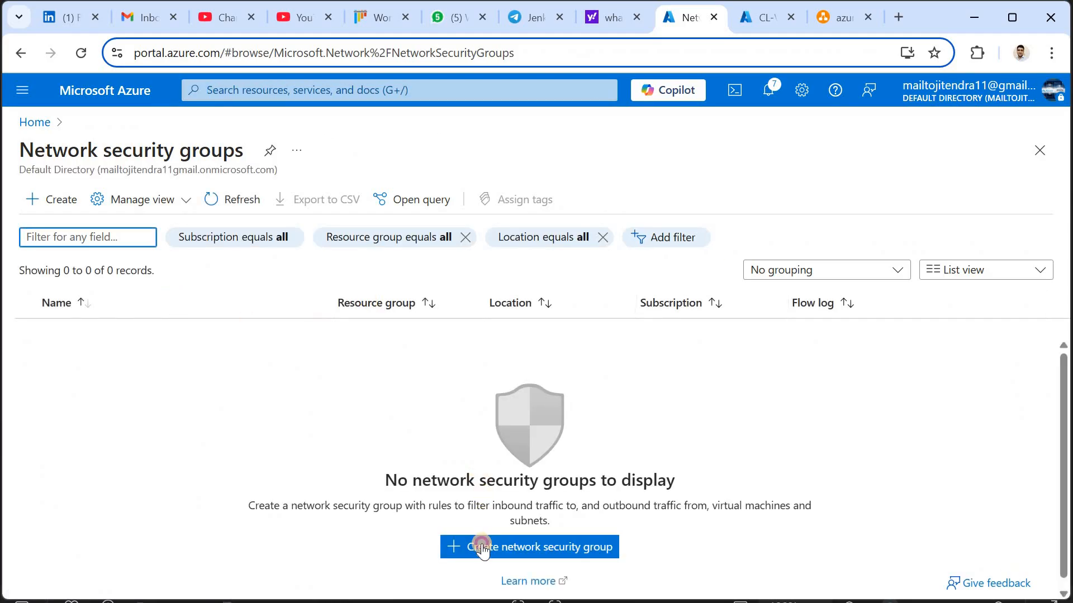
{"action": "left_click", "coordinate": [483, 547]}
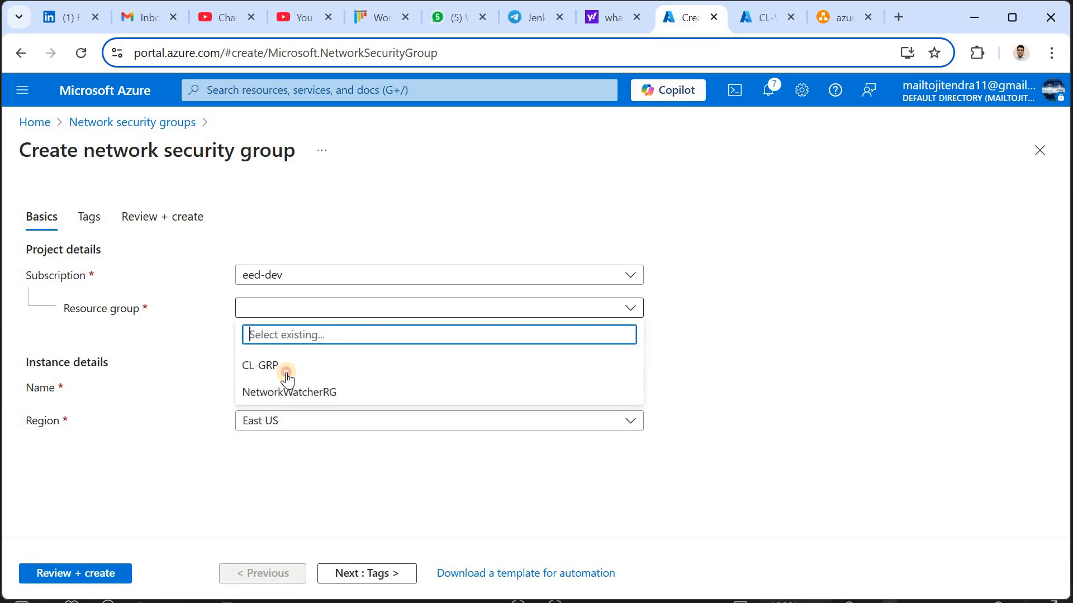
{"action": "left_click", "coordinate": [285, 371]}
{"action": "left_click", "coordinate": [285, 391]}
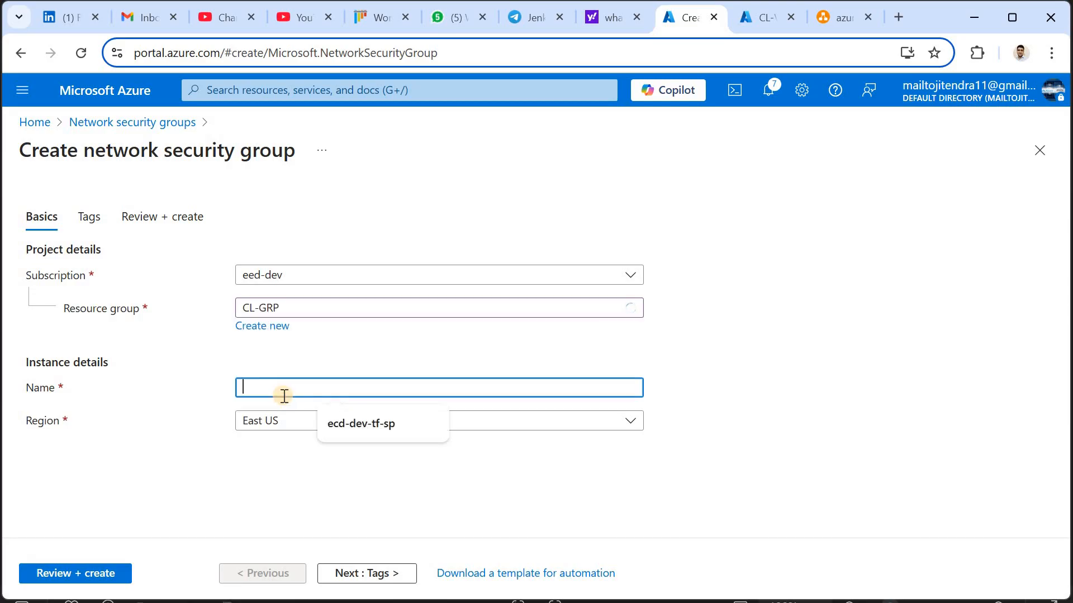
{"action": "type", "text": "CL-Private-NSG"}
{"action": "left_click", "coordinate": [293, 390]}
{"action": "key", "text": "BackSpace"}
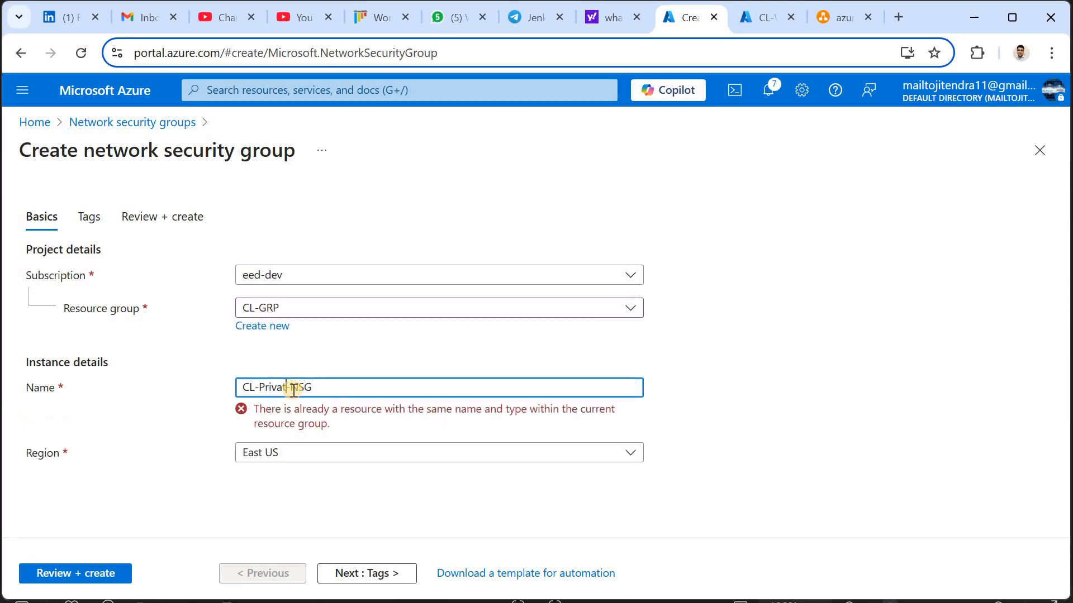
{"action": "key", "text": "BackSpace"}
{"action": "type", "text": "ublic"}
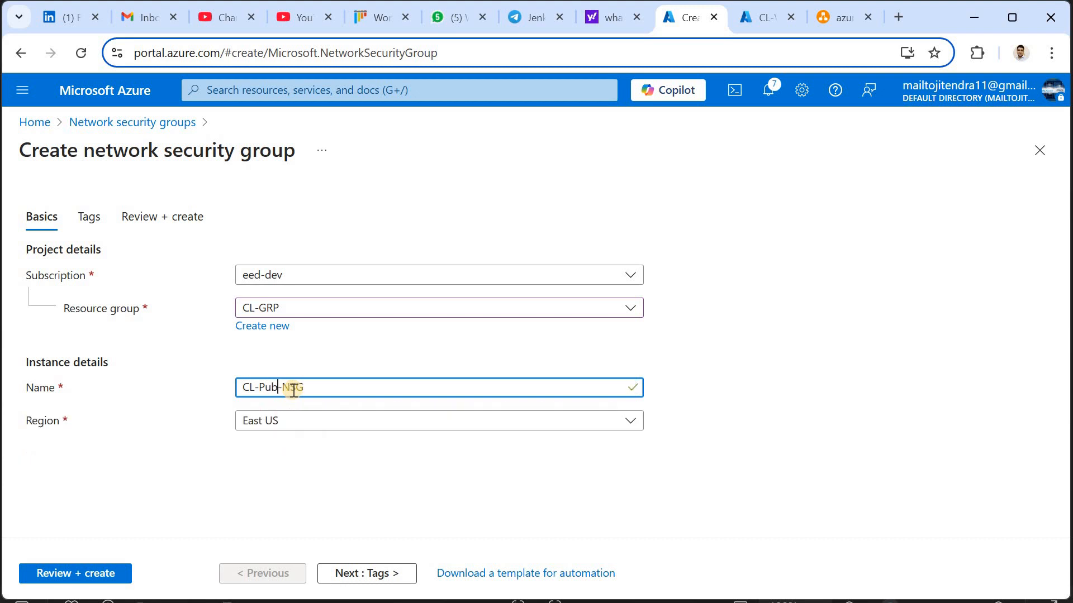
Create CL-Public-NSG and open its overview page
{"action": "left_click", "coordinate": [345, 575]}
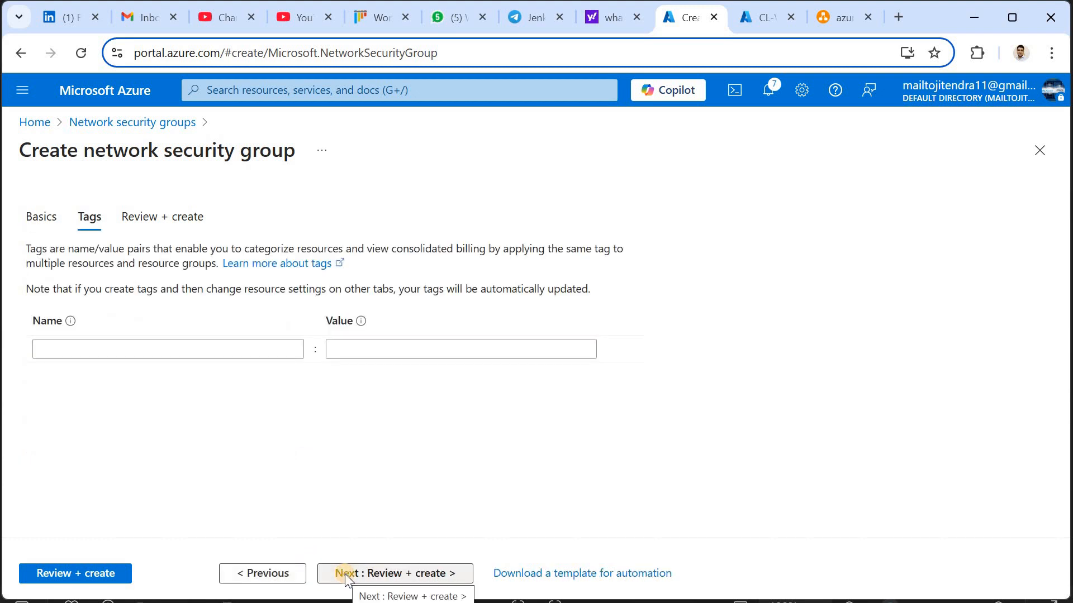
{"action": "left_click", "coordinate": [345, 575]}
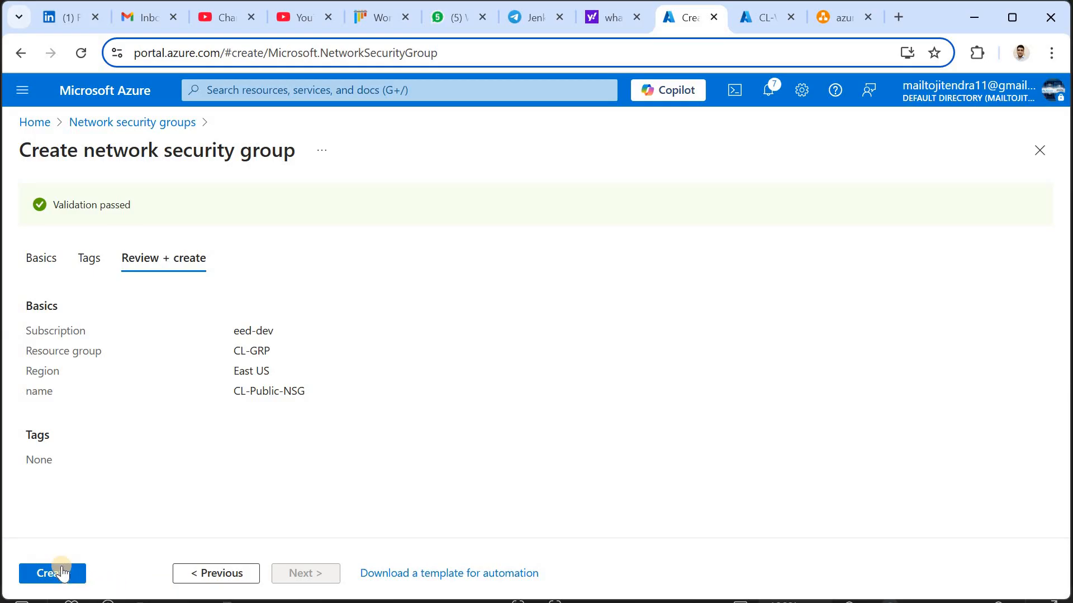
{"action": "left_click", "coordinate": [62, 570]}
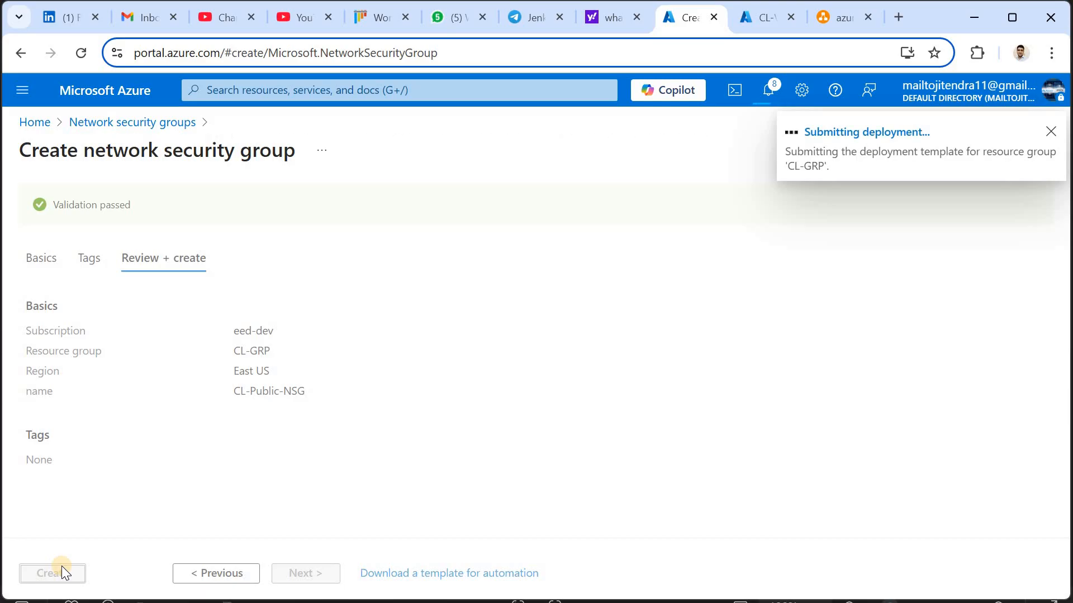
{"action": "left_click", "coordinate": [336, 427]}
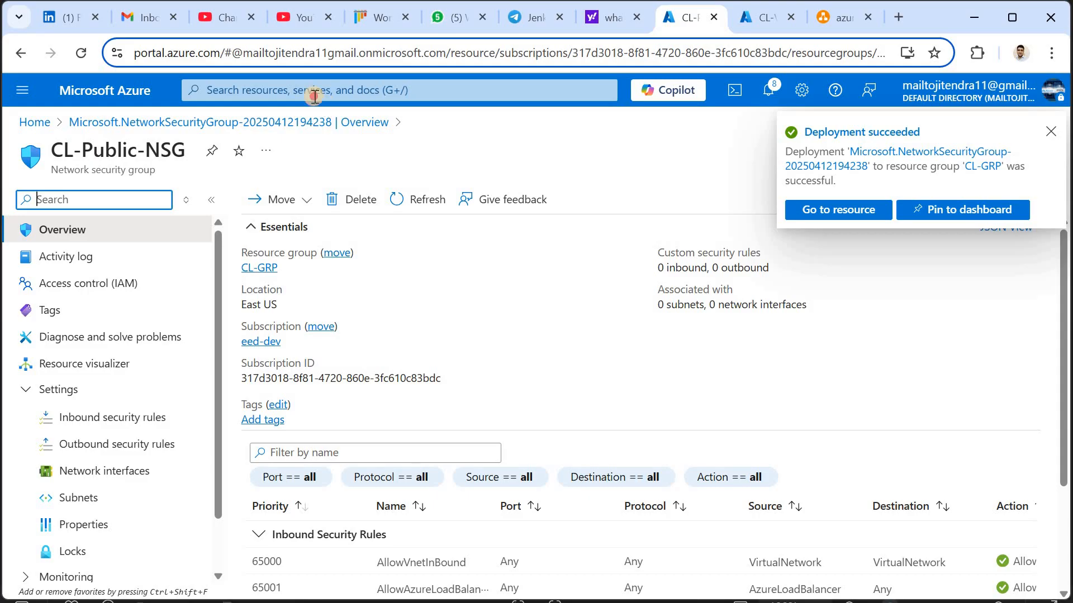
{"action": "left_click", "coordinate": [313, 94]}
Open CL-Private-NSG's inbound security rules and inspect the sources of default rules 65000, 65001 and 65500
{"action": "left_click", "coordinate": [243, 361]}
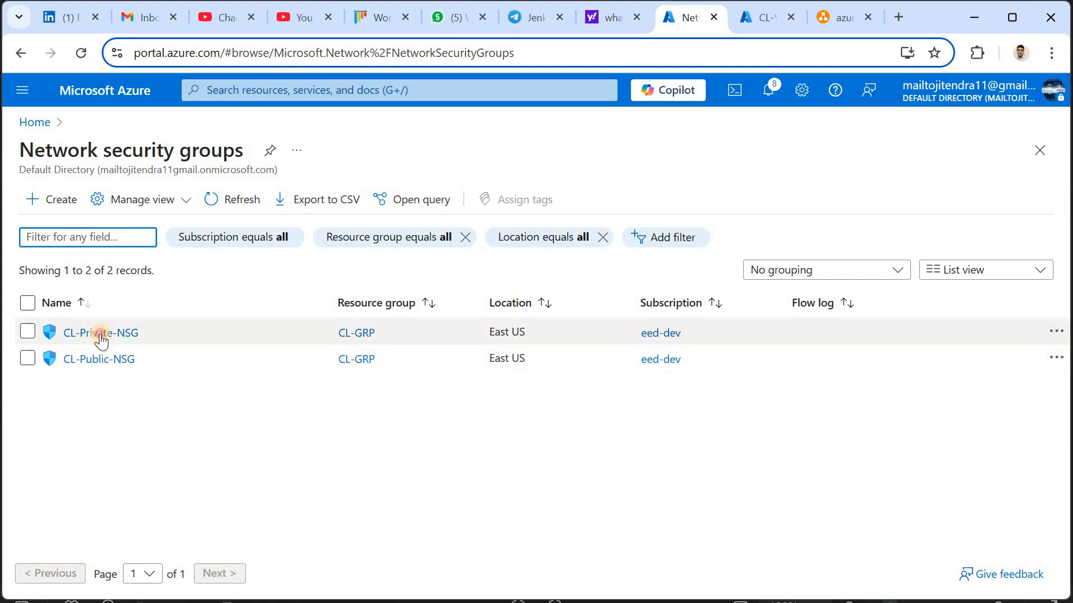
{"action": "left_click", "coordinate": [97, 334]}
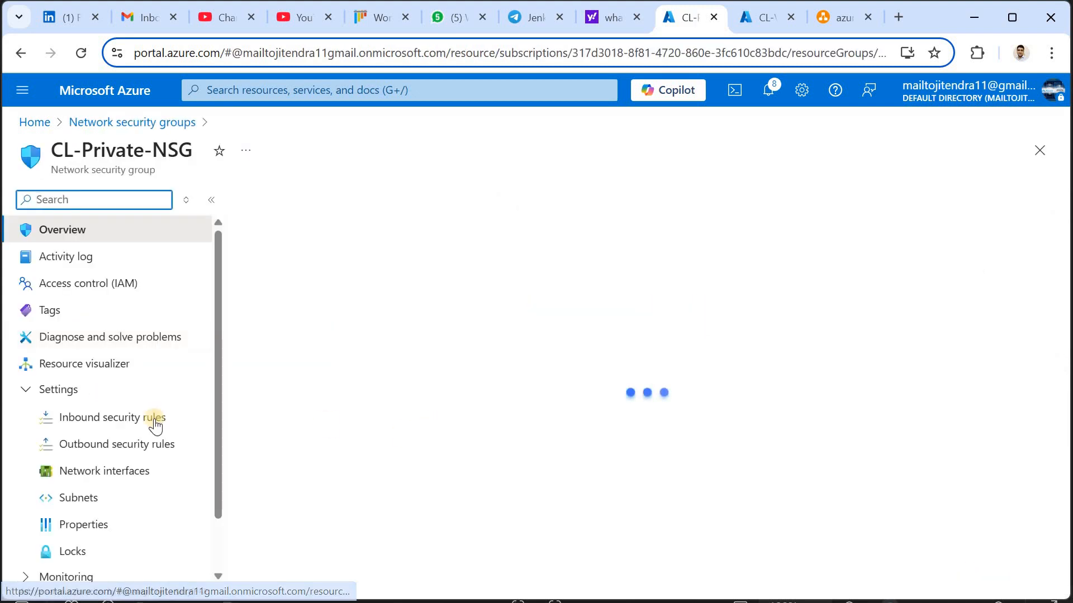
{"action": "left_click", "coordinate": [103, 426]}
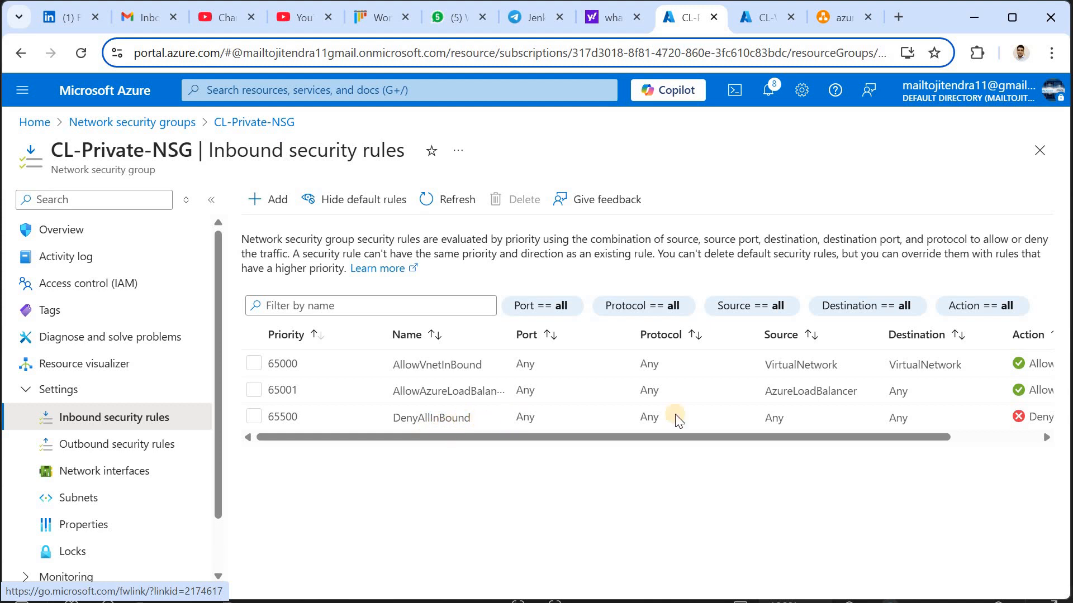
{"action": "left_click_drag", "start_coordinate": [761, 439], "coordinate": [905, 433]}
{"action": "left_click_drag", "start_coordinate": [740, 437], "coordinate": [763, 366]}
{"action": "left_click_drag", "start_coordinate": [848, 385], "coordinate": [860, 394]}
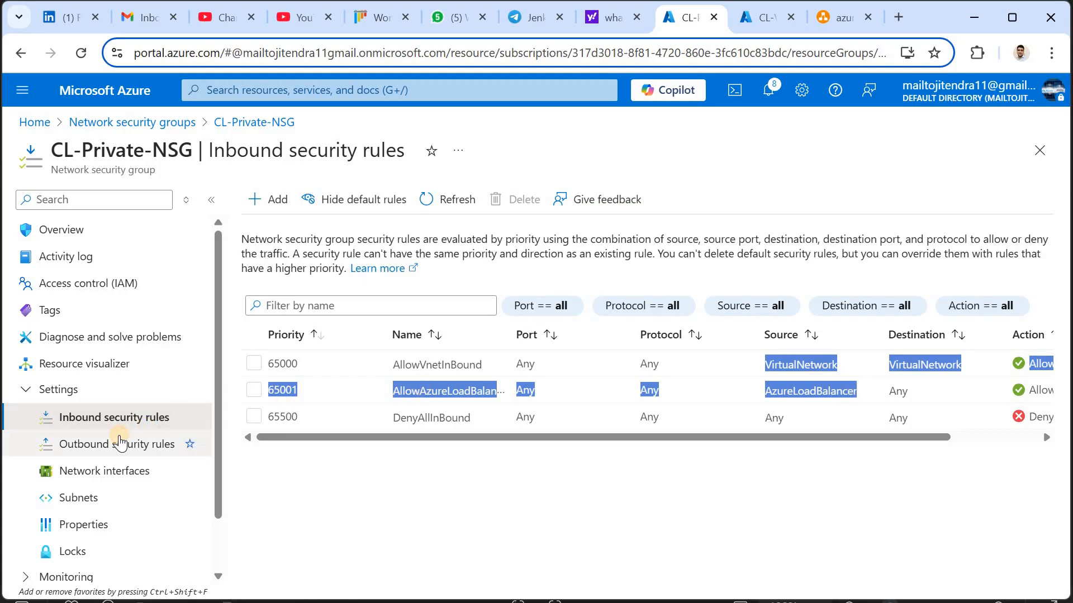
Review CL-Private-NSG's default outbound rules, including AllowInternetOutBound, with the diagram image minimized
{"action": "left_click", "coordinate": [119, 443]}
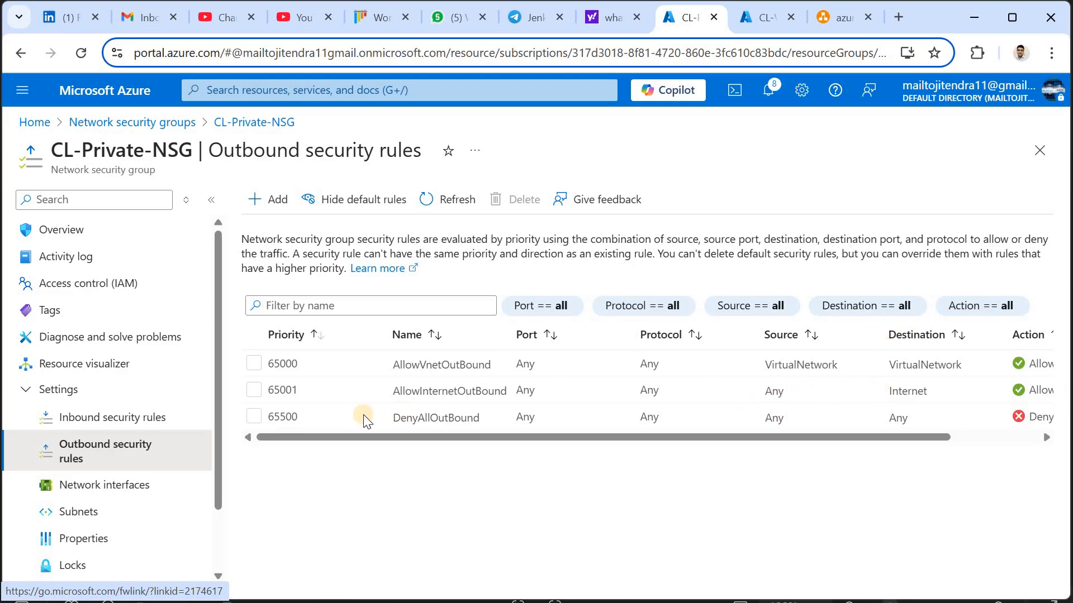
{"action": "left_click_drag", "start_coordinate": [395, 387], "coordinate": [774, 393]}
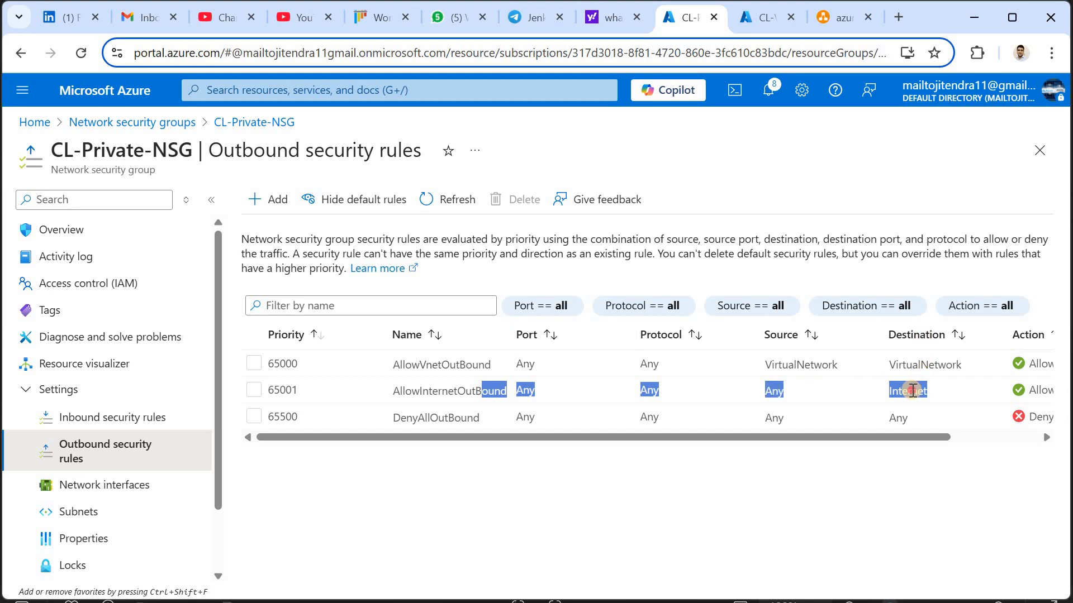
{"action": "left_click", "coordinate": [912, 390]}
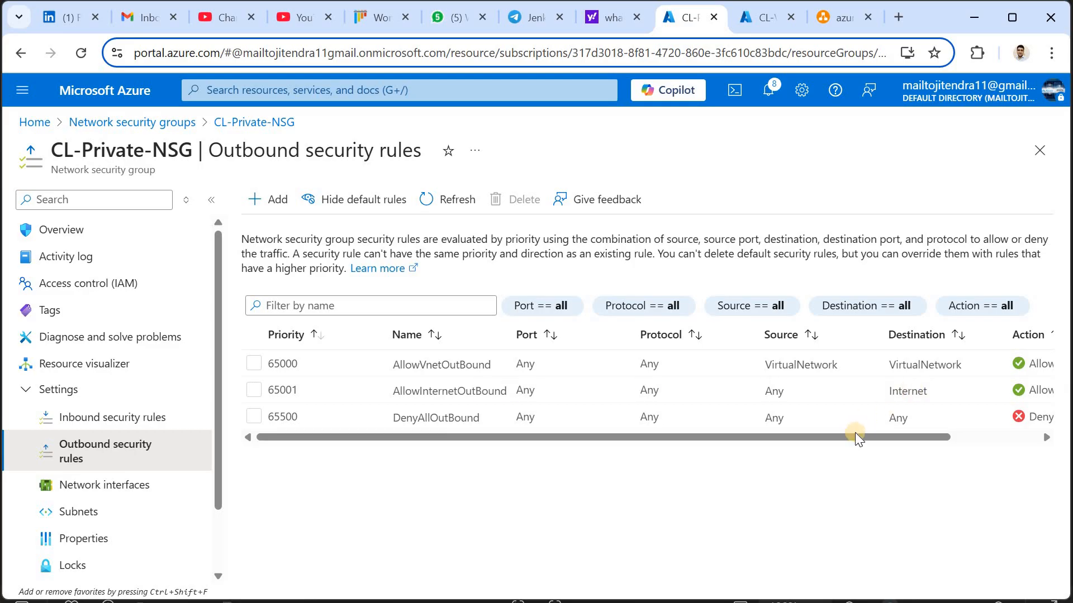
{"action": "left_click_drag", "start_coordinate": [854, 437], "coordinate": [977, 438]}
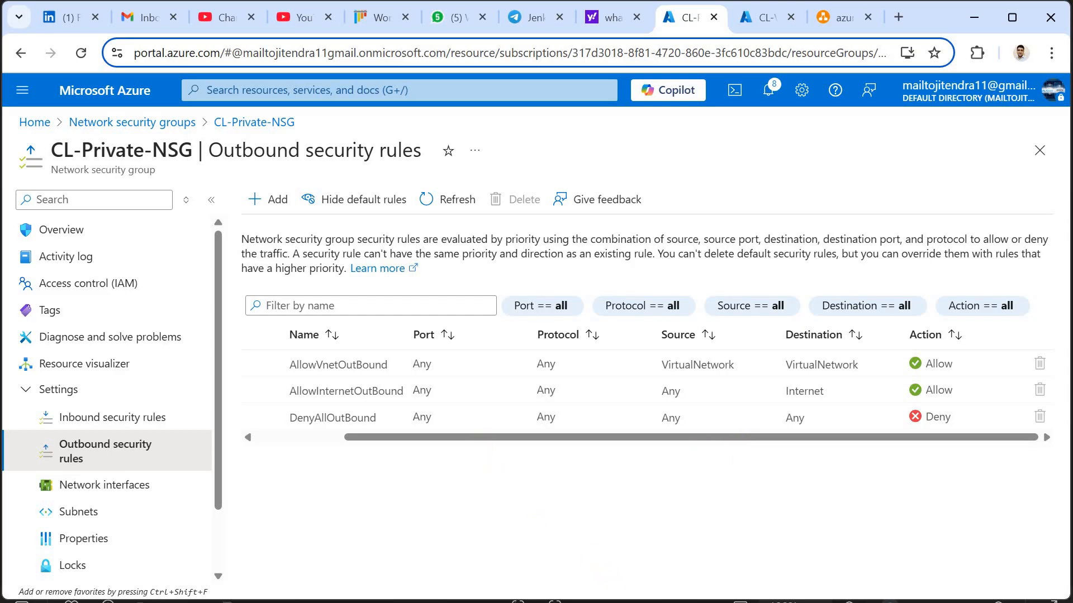
{"action": "key", "text": "alt+Tab"}
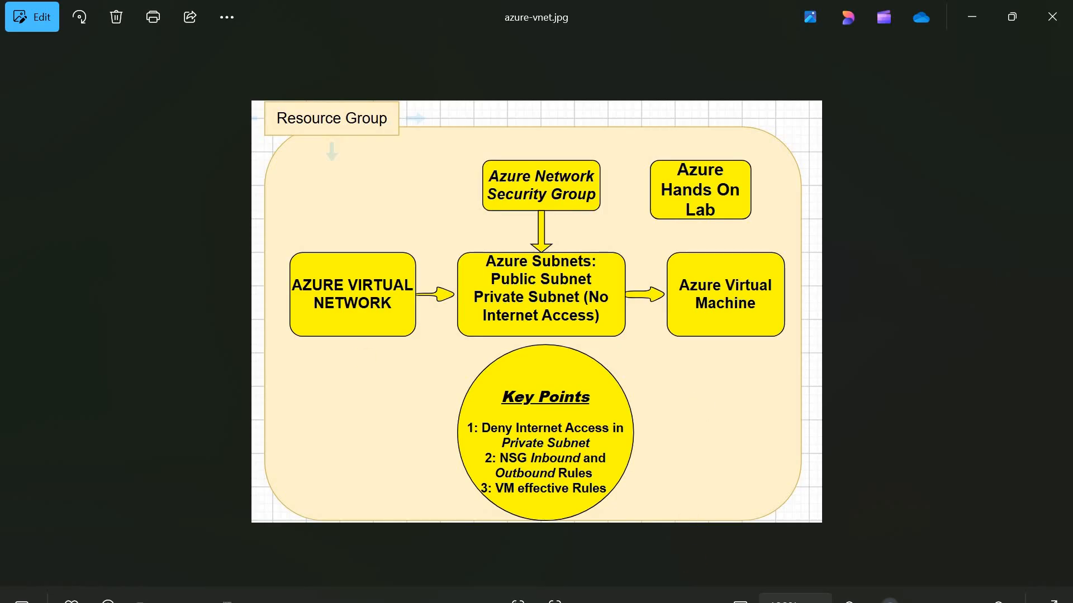
{"action": "left_click", "coordinate": [702, 602]}
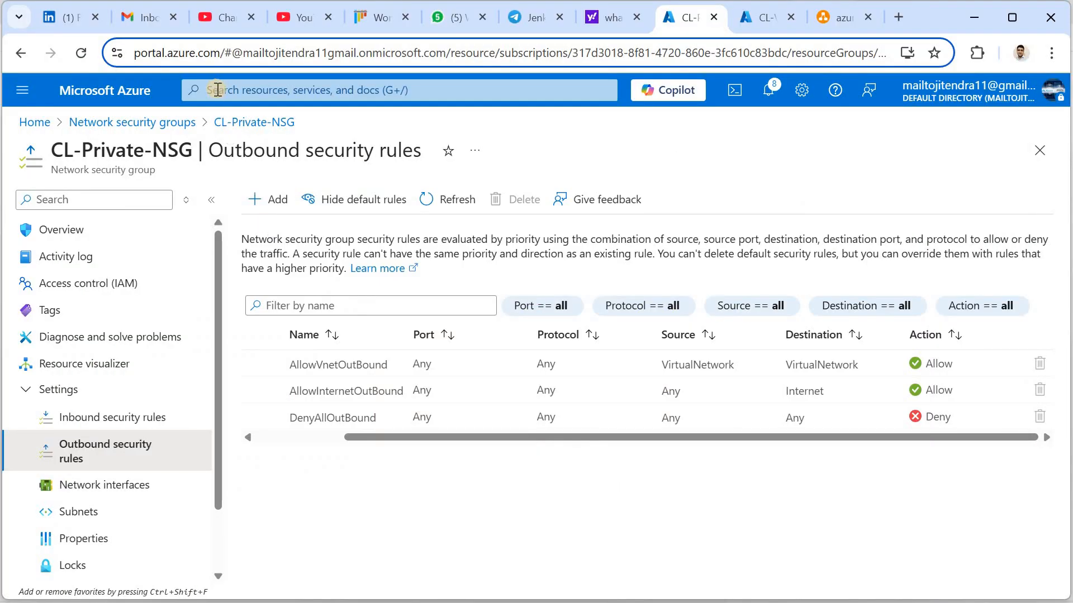
{"action": "left_click", "coordinate": [217, 90]}
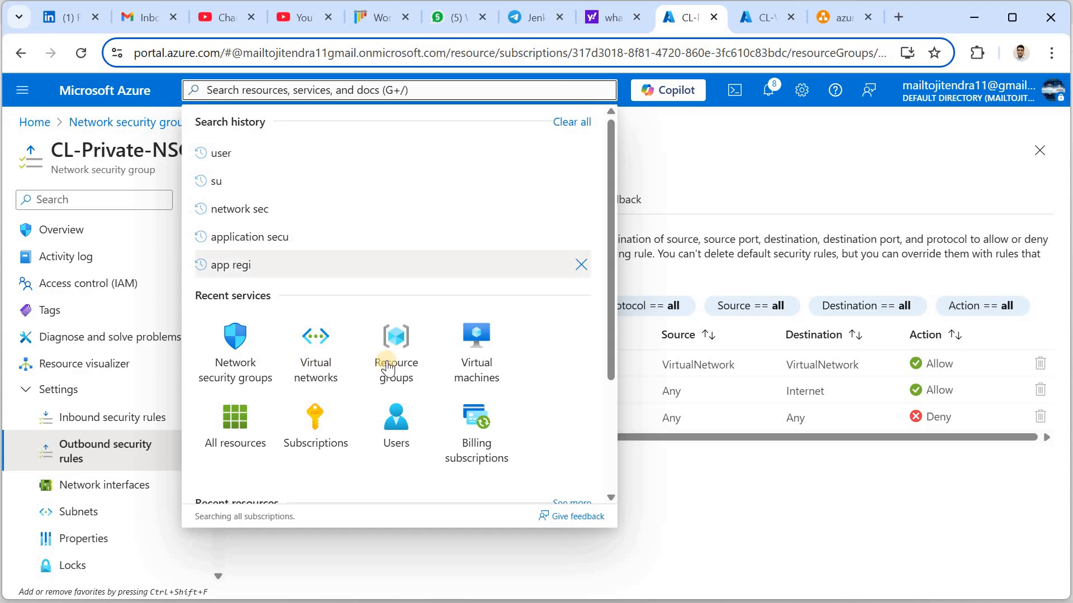
Start a new Azure virtual machine in resource group CL-GRP
{"action": "left_click", "coordinate": [26, 95]}
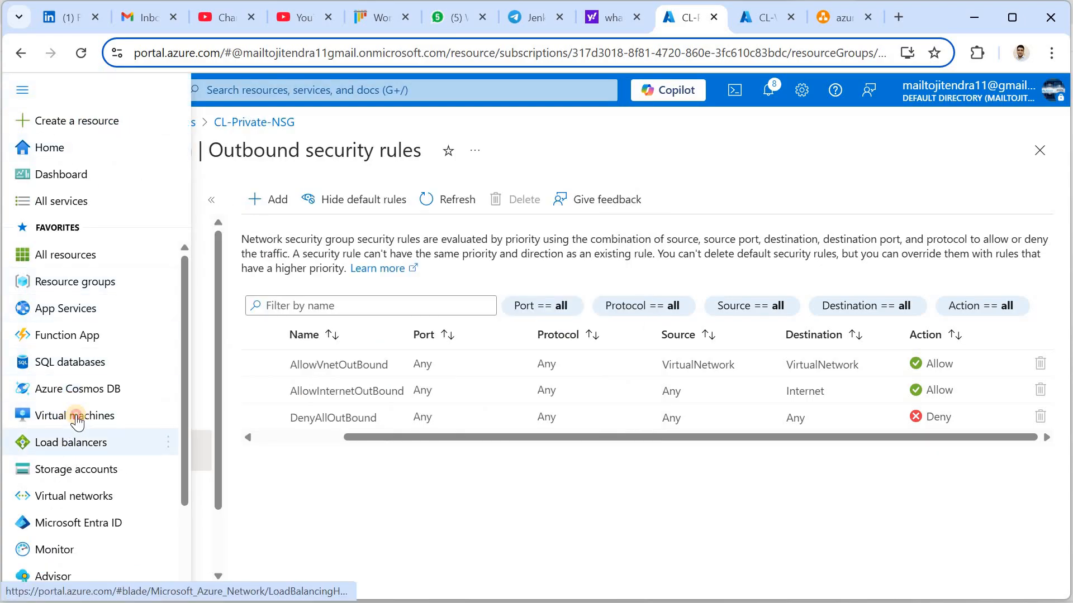
{"action": "left_click", "coordinate": [78, 418]}
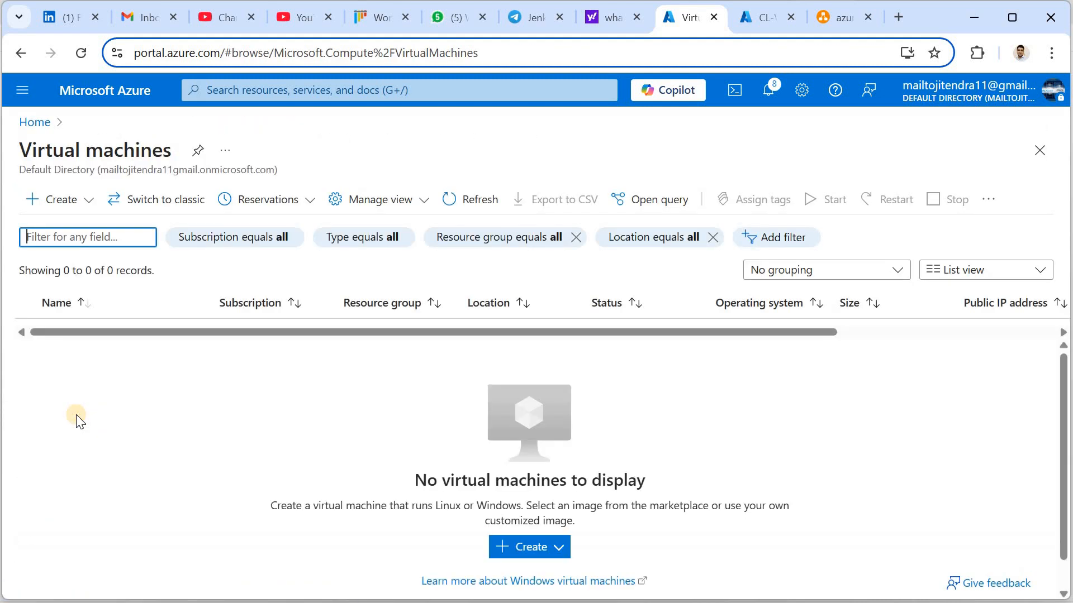
{"action": "left_click", "coordinate": [527, 547]}
{"action": "left_click", "coordinate": [527, 547]}
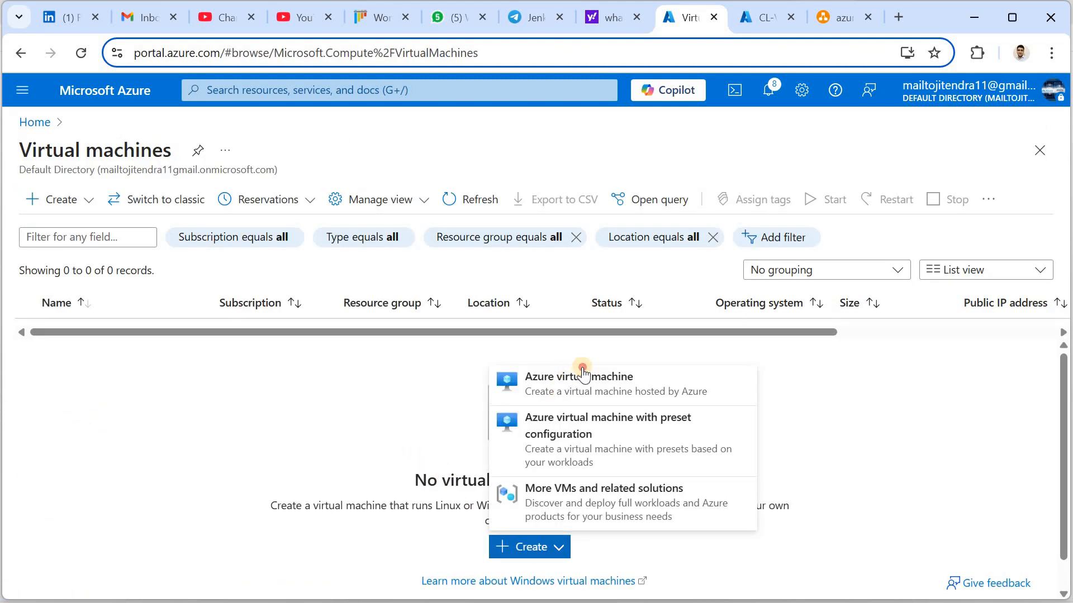
{"action": "left_click", "coordinate": [582, 370]}
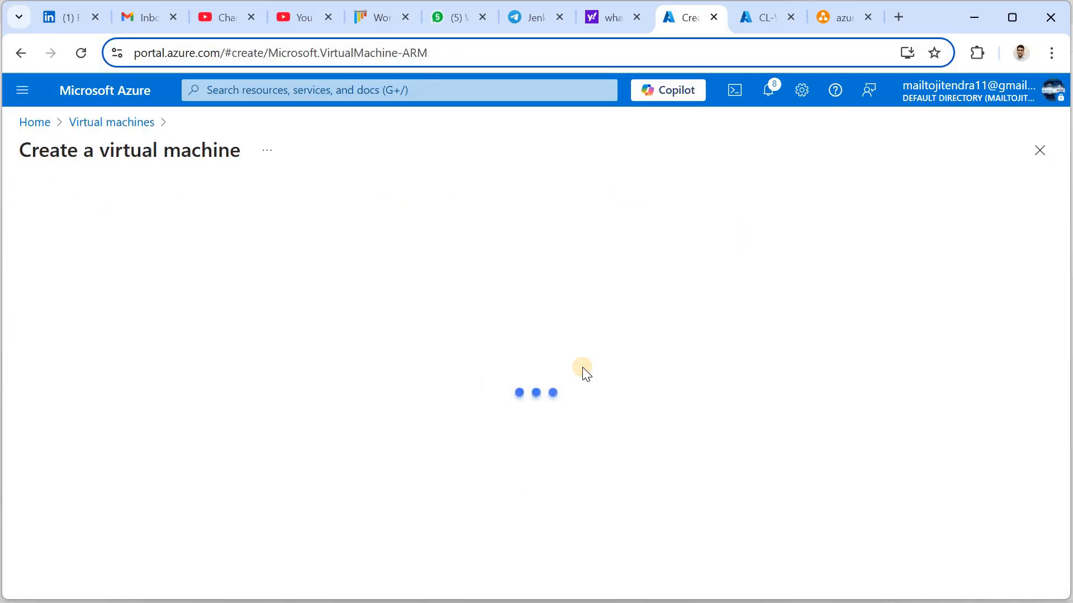
{"action": "left_click", "coordinate": [307, 438]}
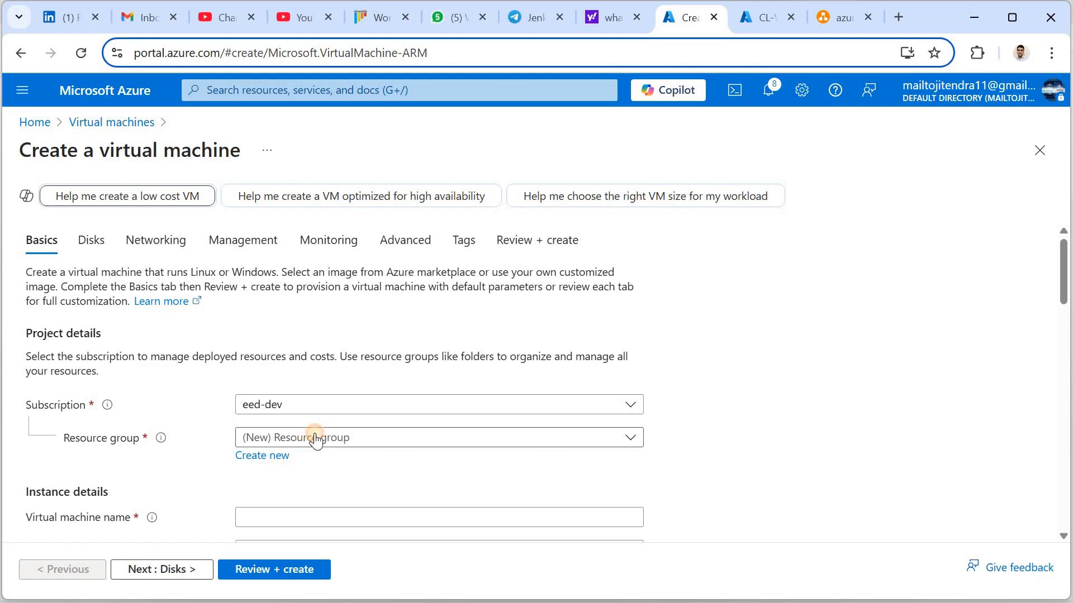
{"action": "left_click", "coordinate": [281, 496]}
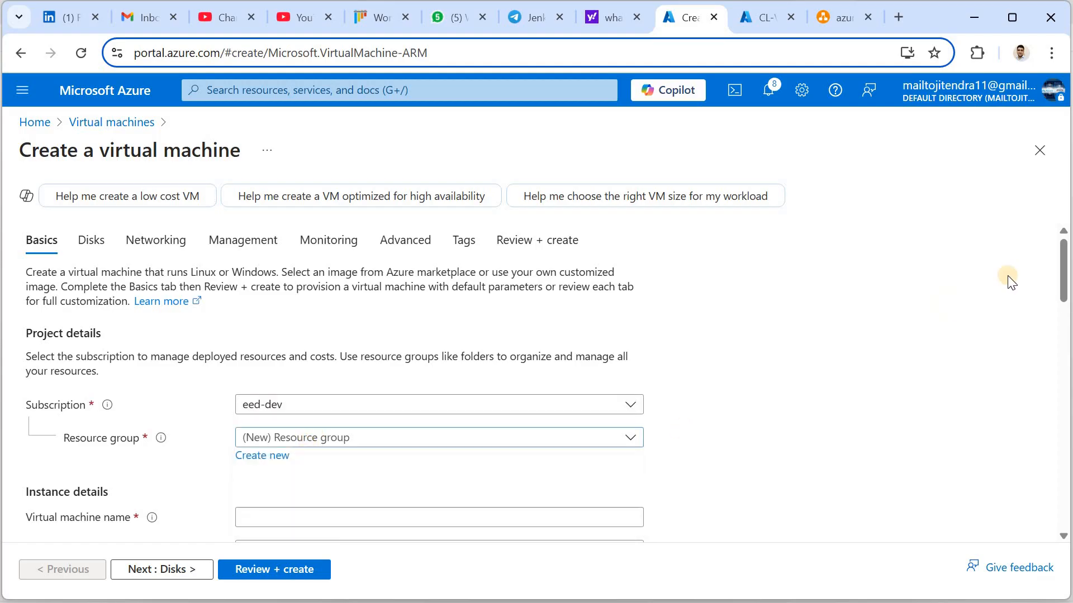
Name the virtual machine CL-LAB-VM
{"action": "scroll", "coordinate": [1066, 296], "scroll_direction": "down", "scroll_amount": 3}
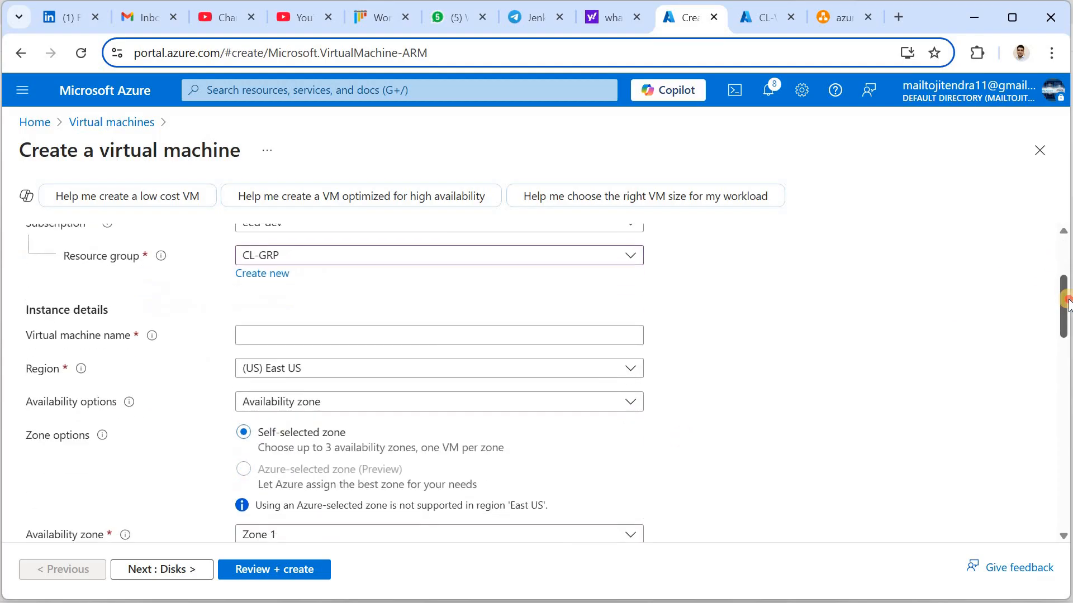
{"action": "left_click", "coordinate": [339, 335]}
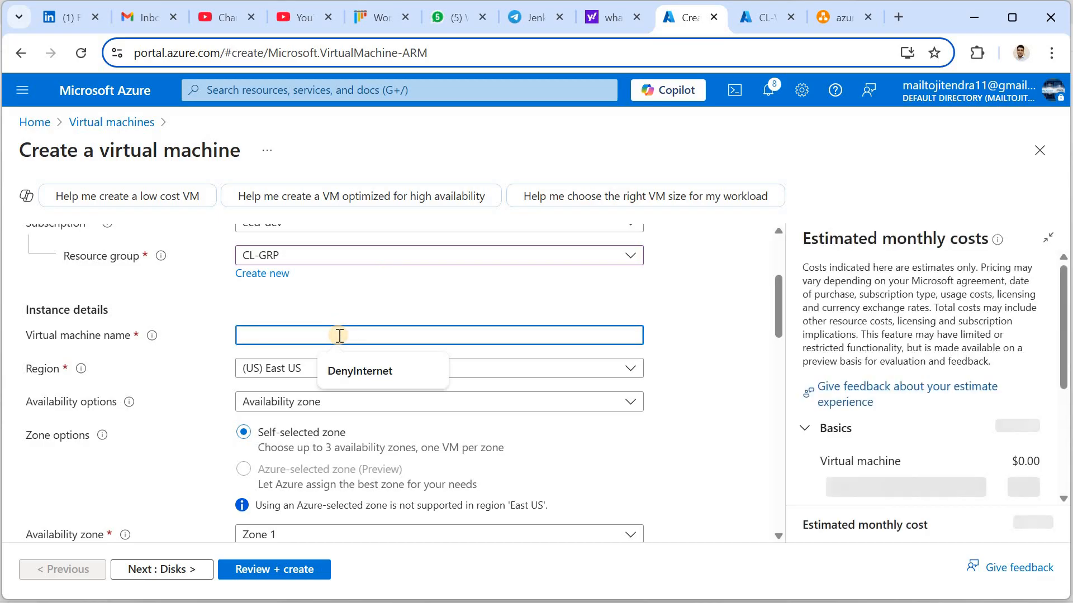
{"action": "type", "text": "CL"}
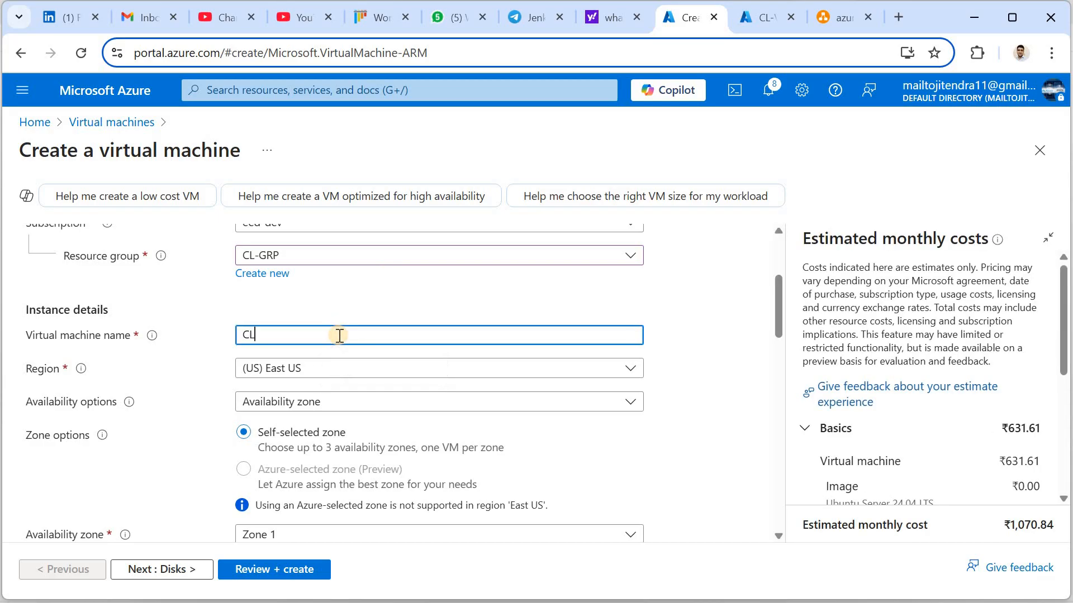
{"action": "type", "text": "-LAB_VM"}
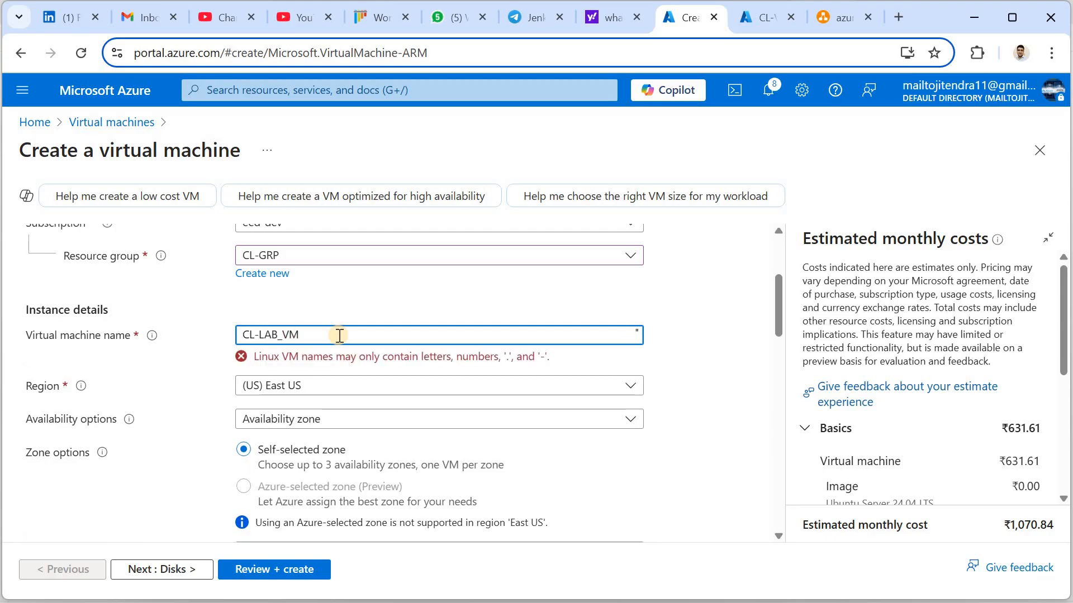
{"action": "key", "text": "BackSpace"}
{"action": "key", "text": "BackSpace"}
{"action": "key", "text": "BackSpace"}
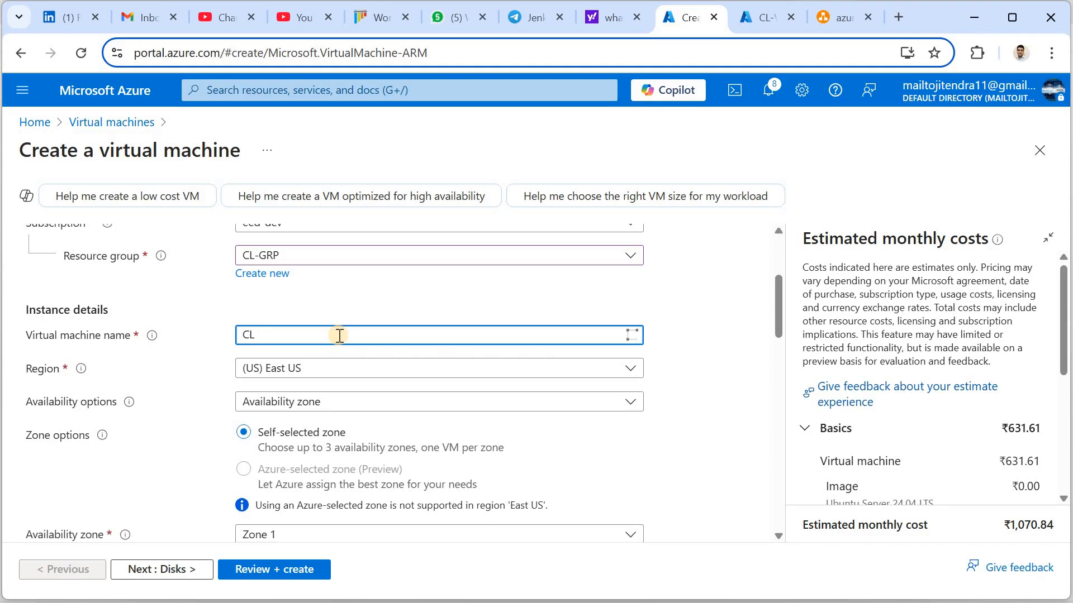
{"action": "type", "text": "LAB"}
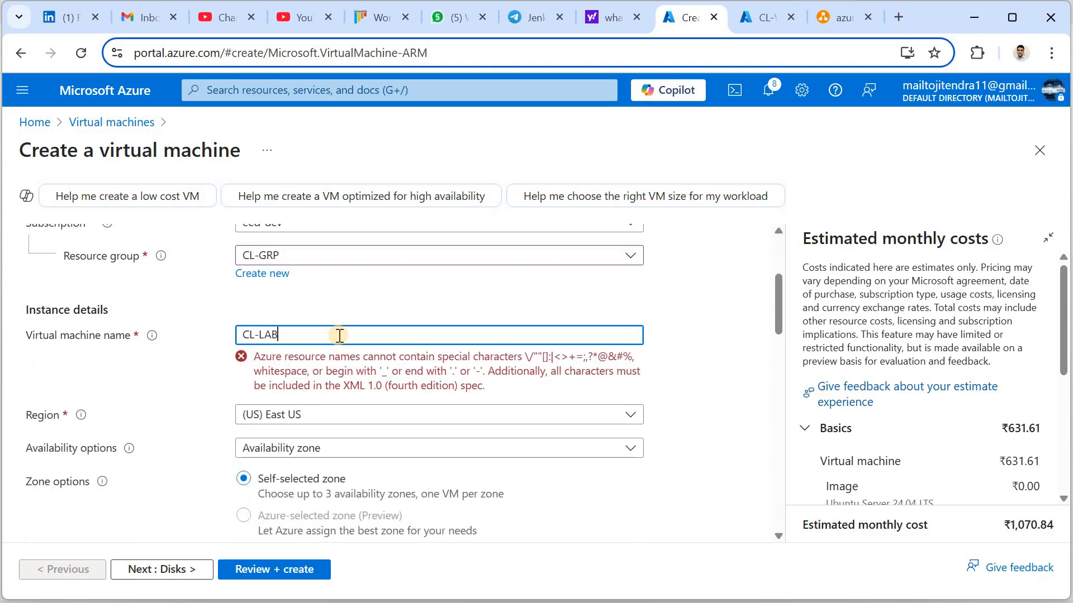
{"action": "type", "text": "-VM"}
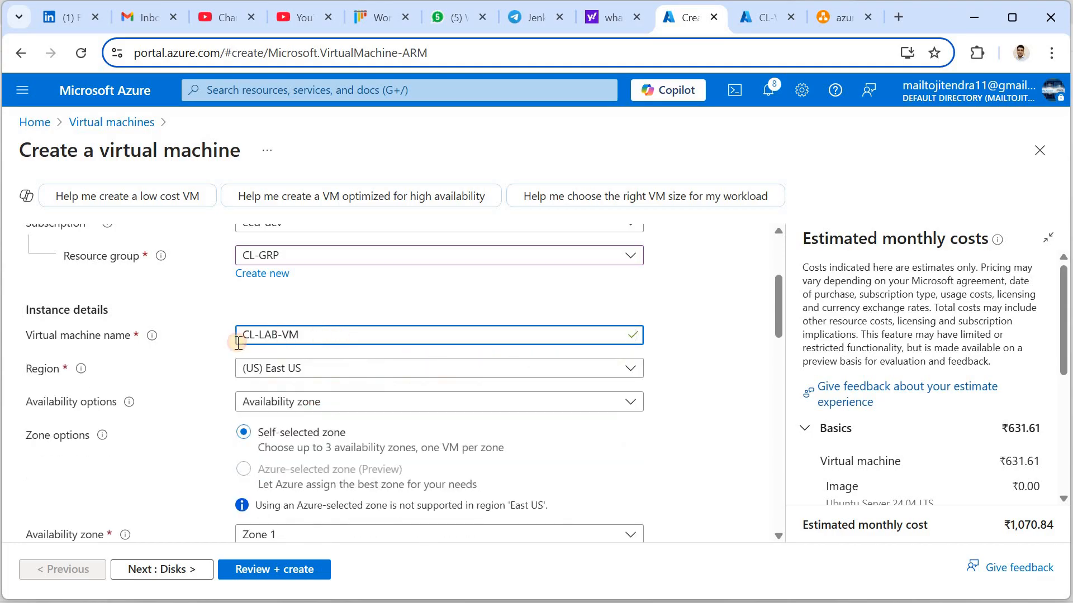
{"action": "left_click_drag", "start_coordinate": [239, 337], "coordinate": [247, 357]}
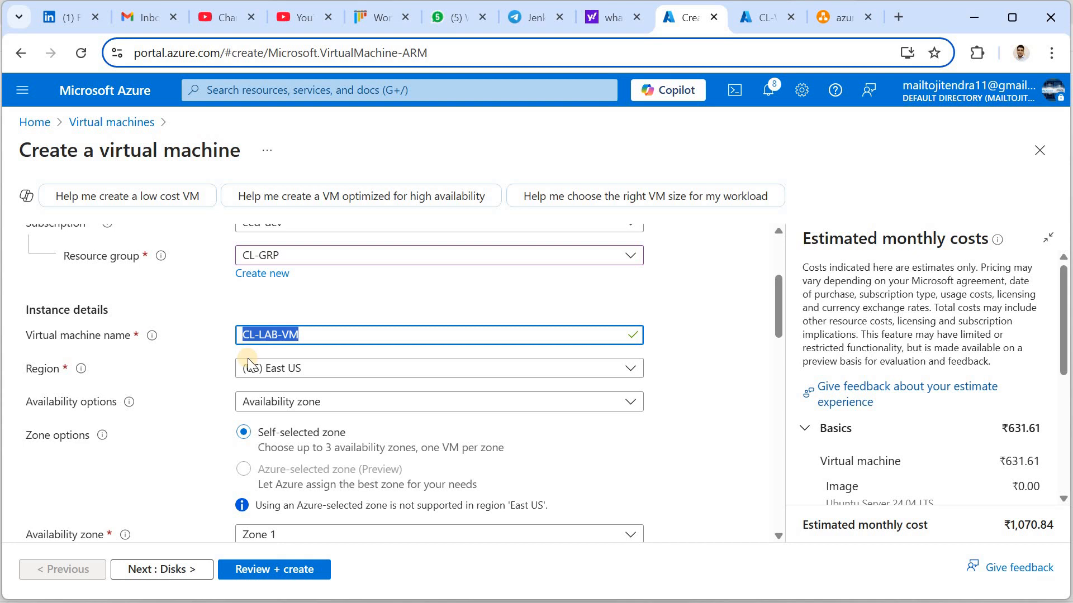
Choose no infrastructure redundancy and the Ubuntu Server 22.04 LTS x64 Gen2 image
{"action": "left_click", "coordinate": [331, 404]}
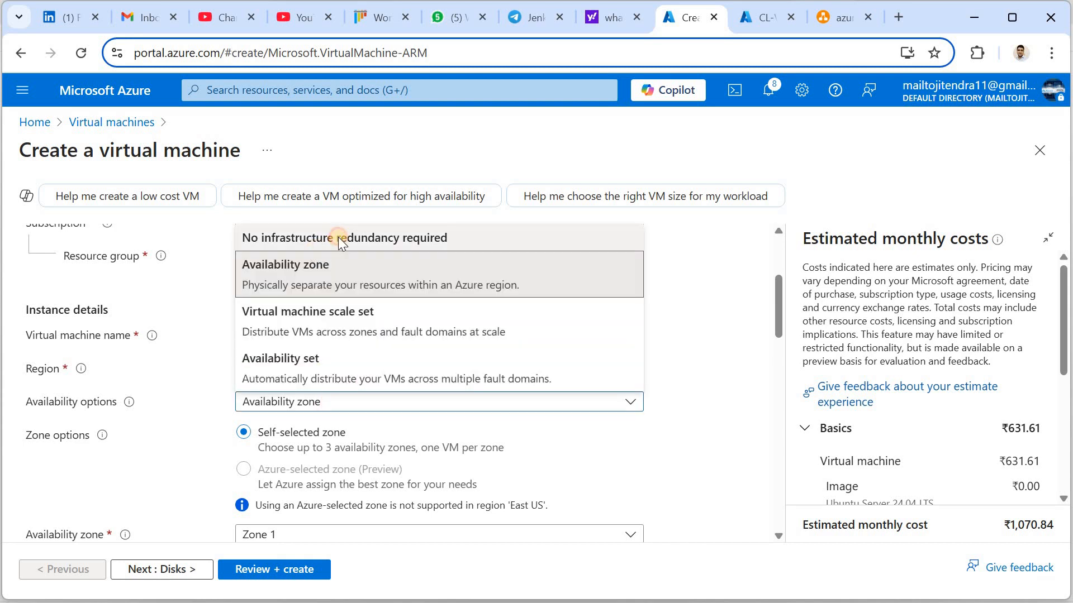
{"action": "left_click", "coordinate": [337, 237]}
{"action": "left_click_drag", "start_coordinate": [777, 335], "coordinate": [784, 380]}
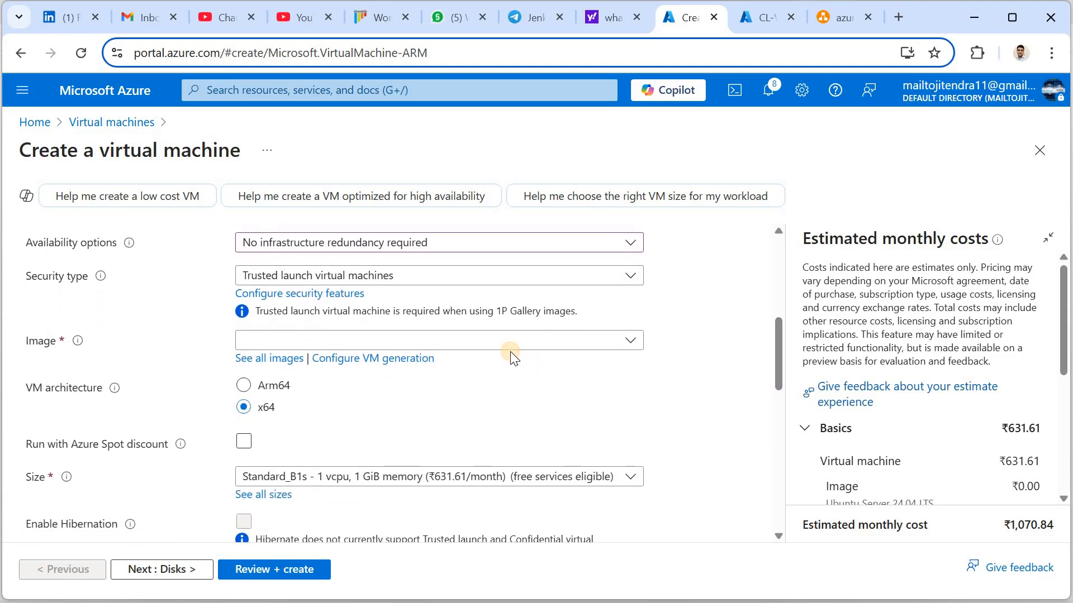
{"action": "left_click", "coordinate": [496, 342]}
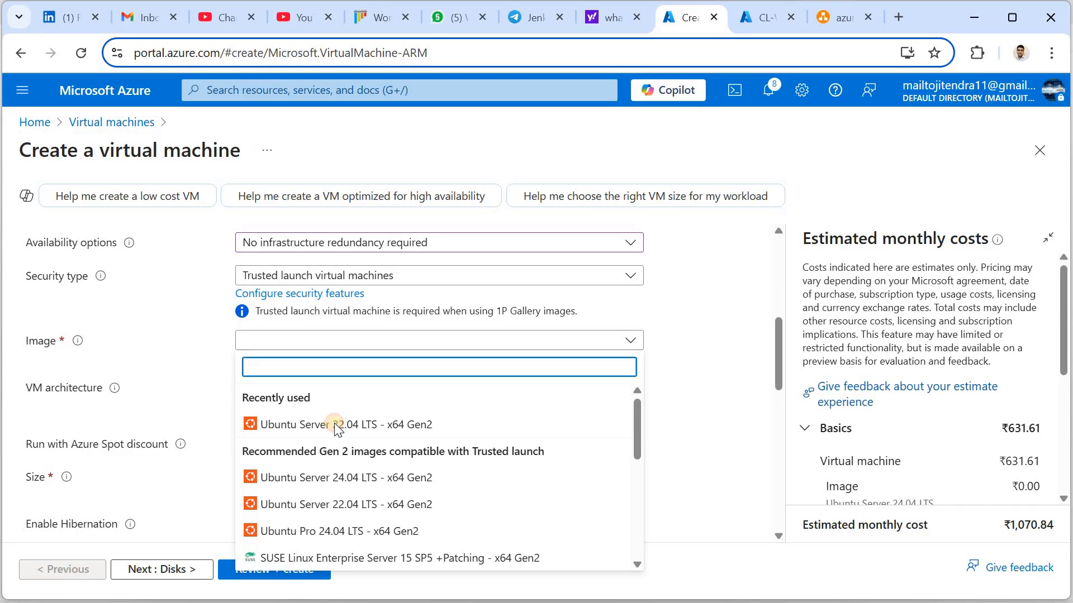
{"action": "left_click", "coordinate": [334, 423]}
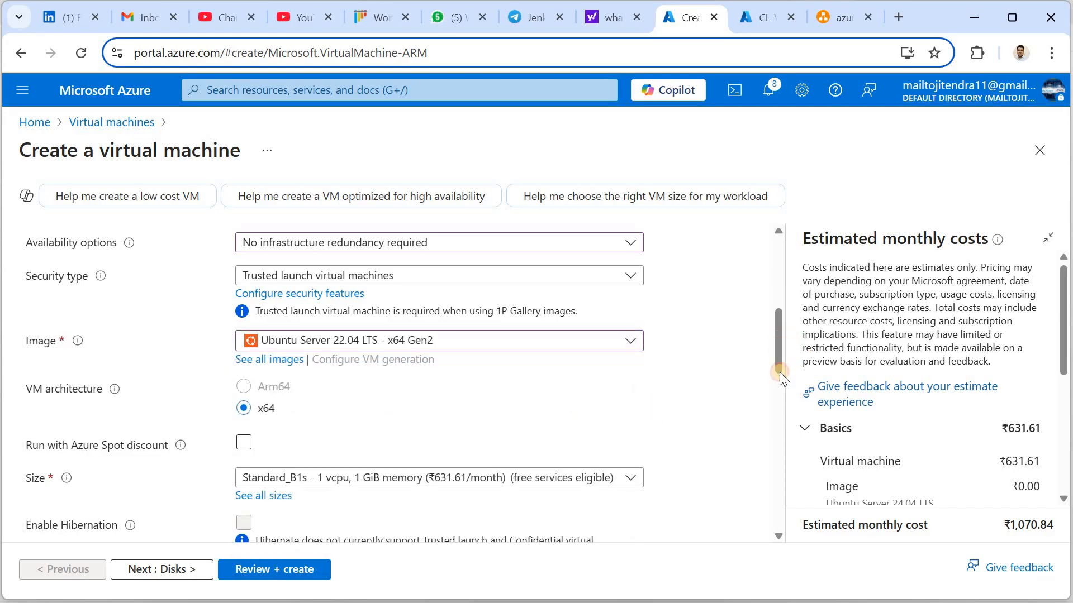
Keep the Standard_B1s size and leave the Azure Spot discount off
{"action": "scroll", "coordinate": [780, 383], "scroll_direction": "down", "scroll_amount": 3}
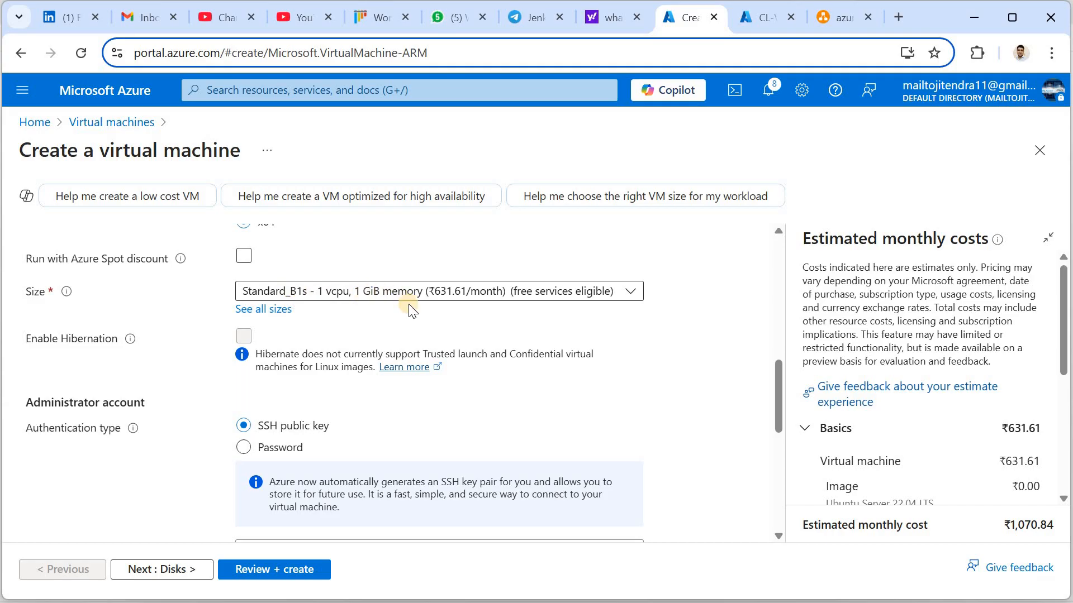
{"action": "left_click", "coordinate": [320, 294]}
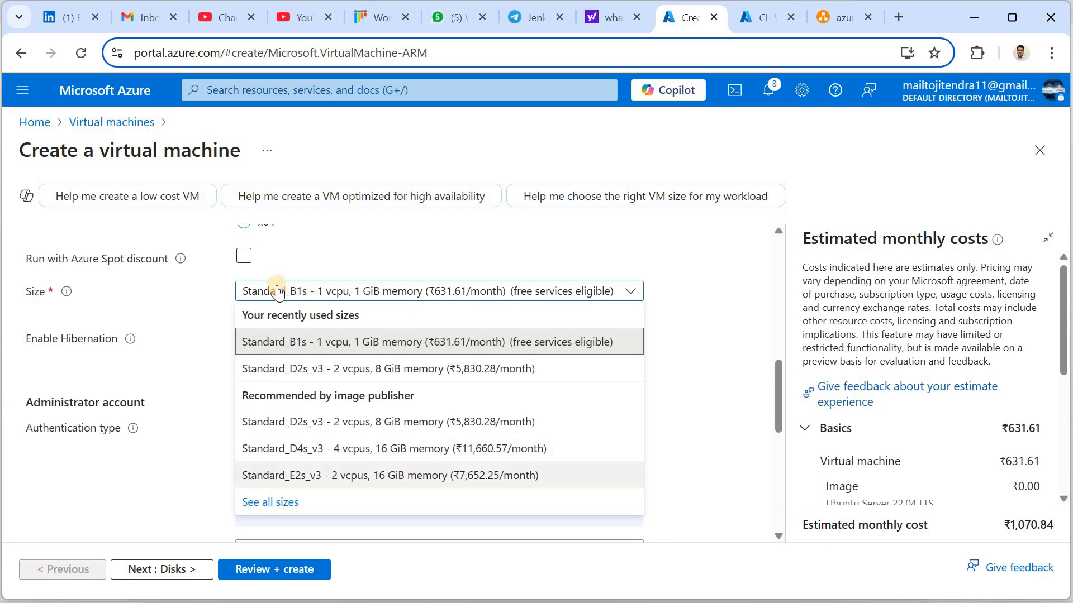
{"action": "left_click", "coordinate": [376, 256]}
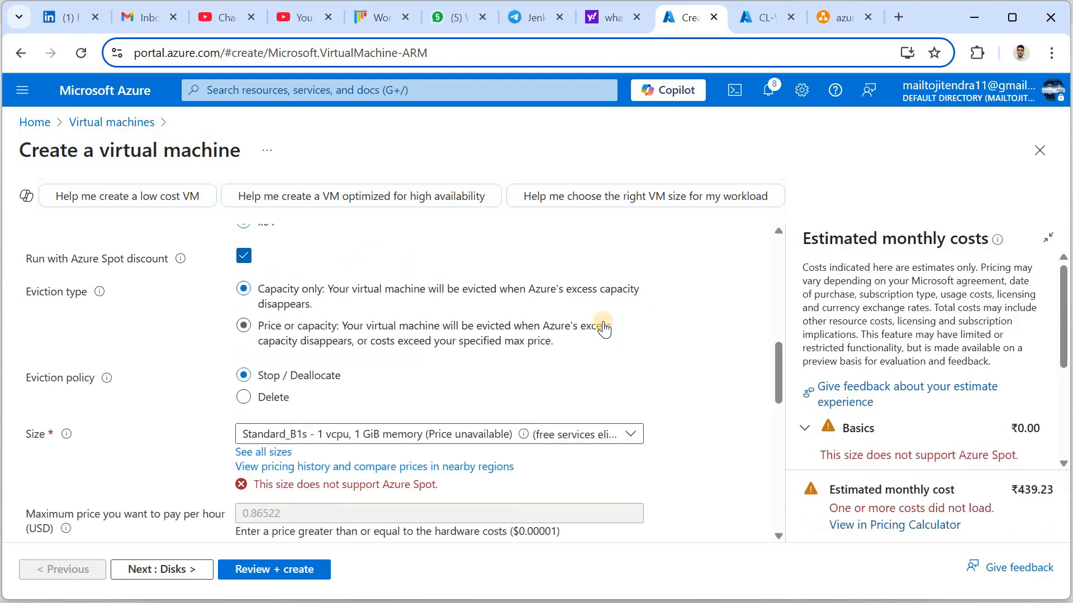
{"action": "scroll", "coordinate": [774, 353], "scroll_direction": "up", "scroll_amount": 2}
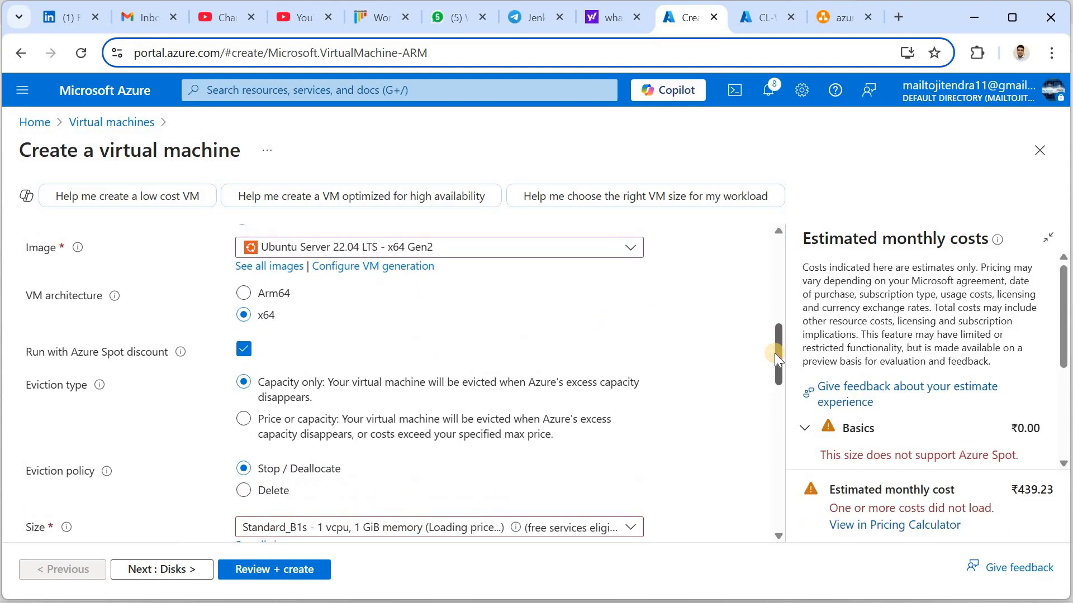
{"action": "left_click", "coordinate": [244, 350]}
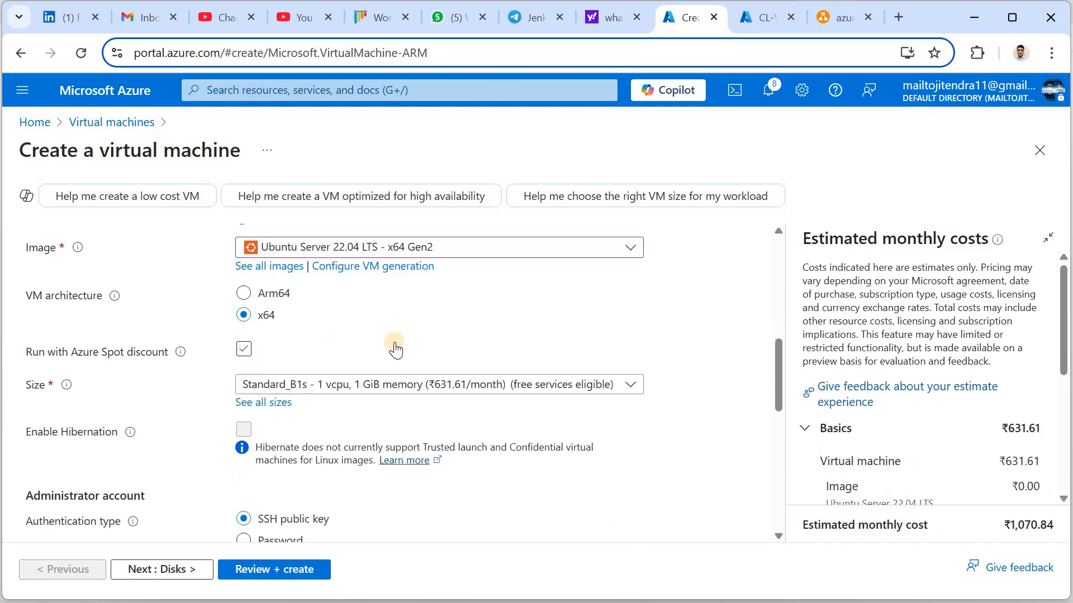
{"action": "left_click", "coordinate": [244, 349]}
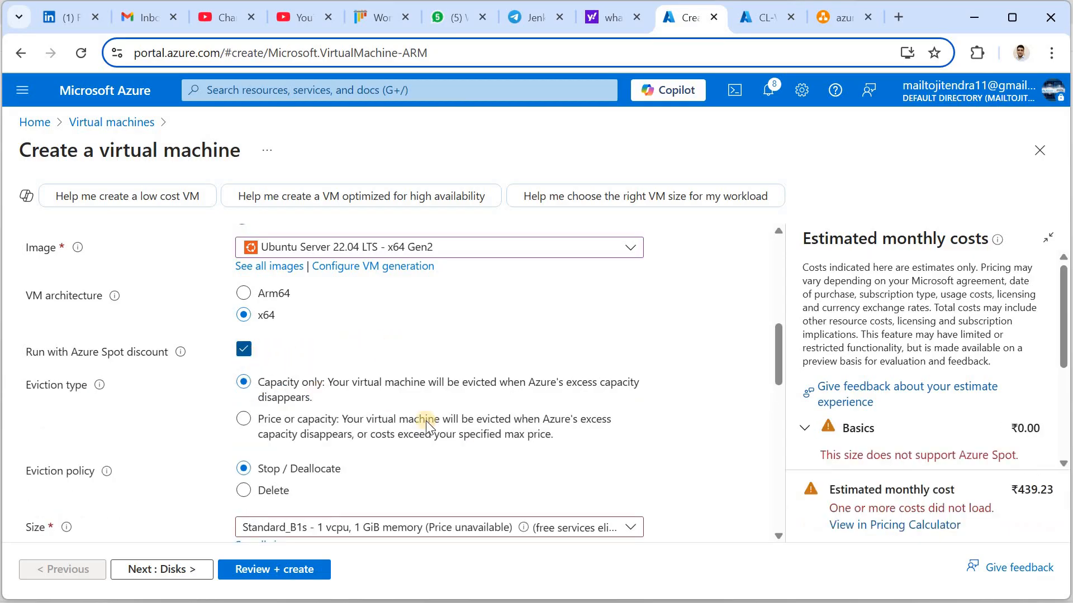
{"action": "left_click", "coordinate": [775, 371]}
{"action": "left_click_drag", "start_coordinate": [775, 356], "coordinate": [786, 466]}
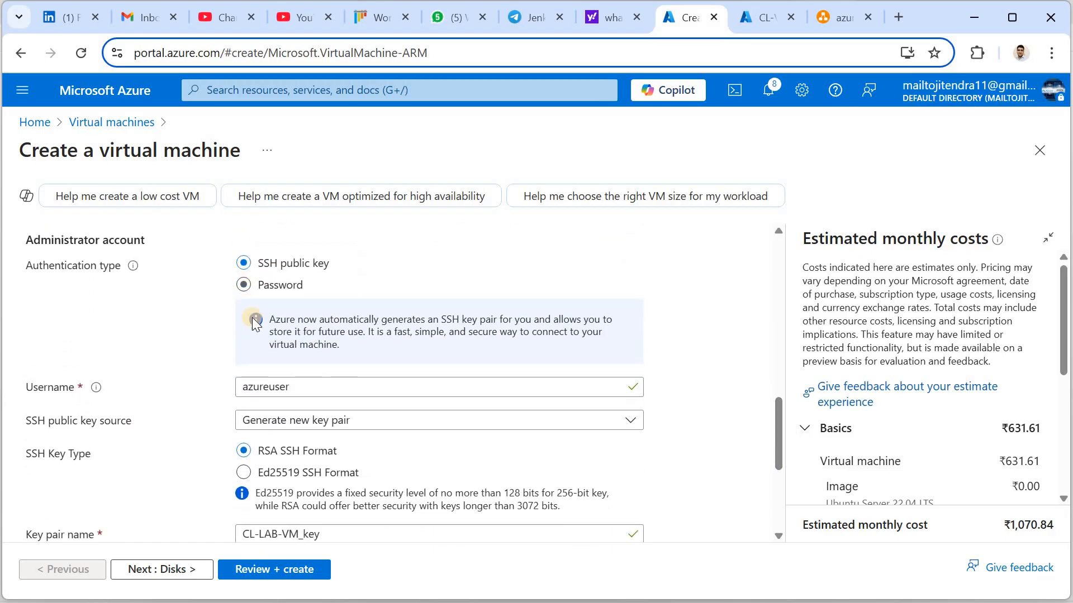
Use password authentication with admin username ubuntu, entering and confirming the password
{"action": "left_click", "coordinate": [272, 324]}
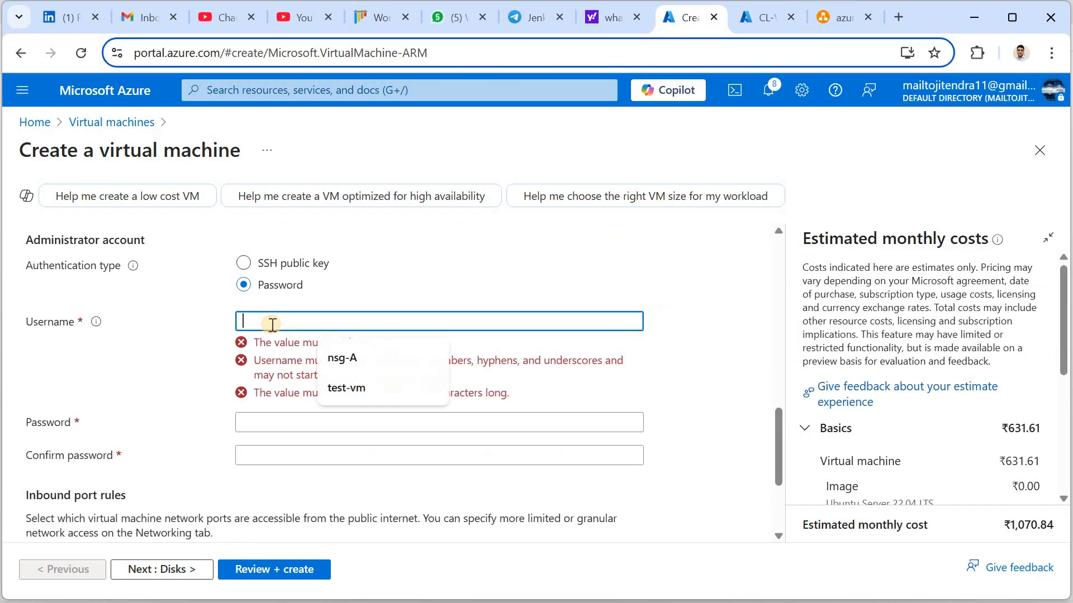
{"action": "type", "text": "ubuntu"}
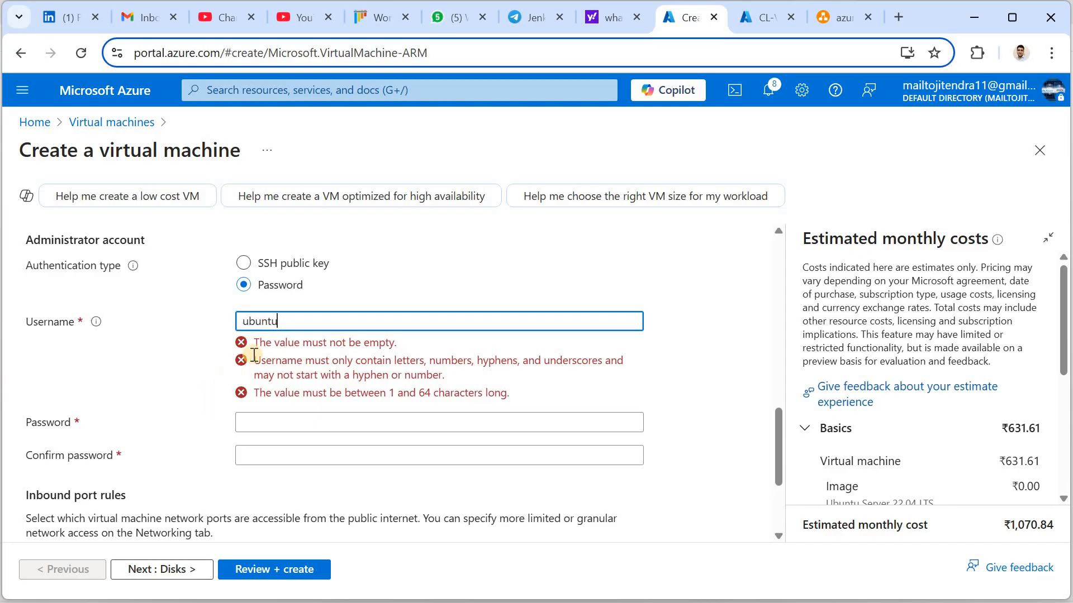
{"action": "left_click", "coordinate": [261, 353]}
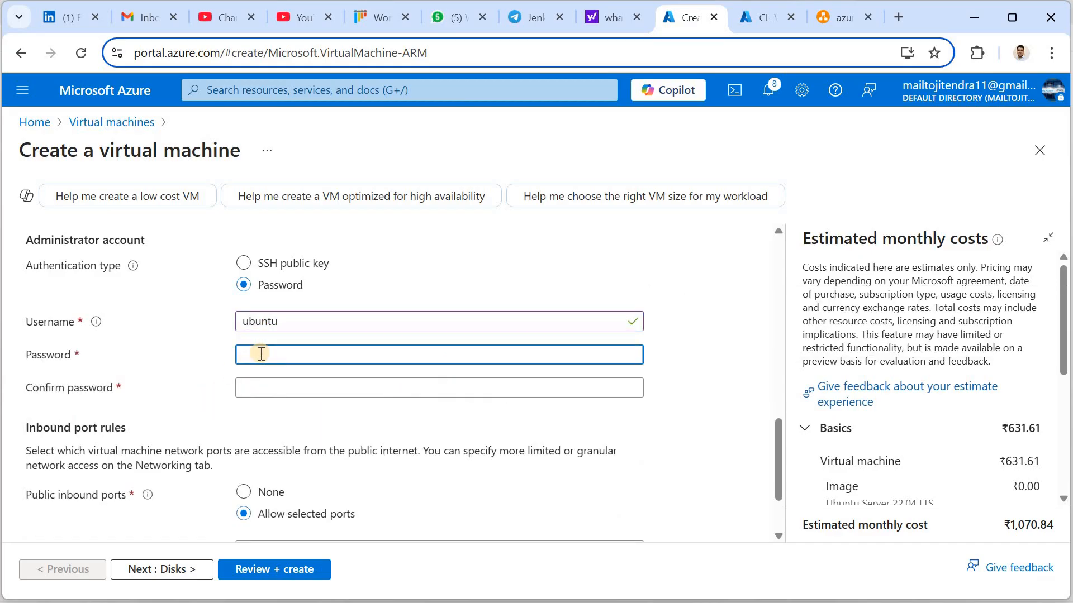
{"action": "type", "text": "•••"}
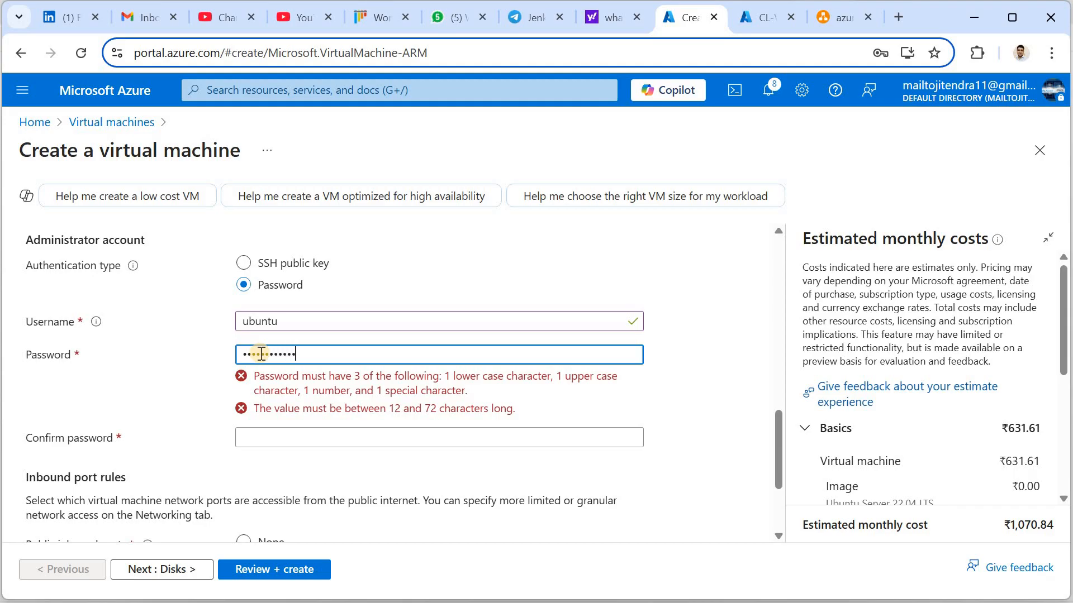
{"action": "type", "text": "••"}
{"action": "left_click", "coordinate": [272, 389]}
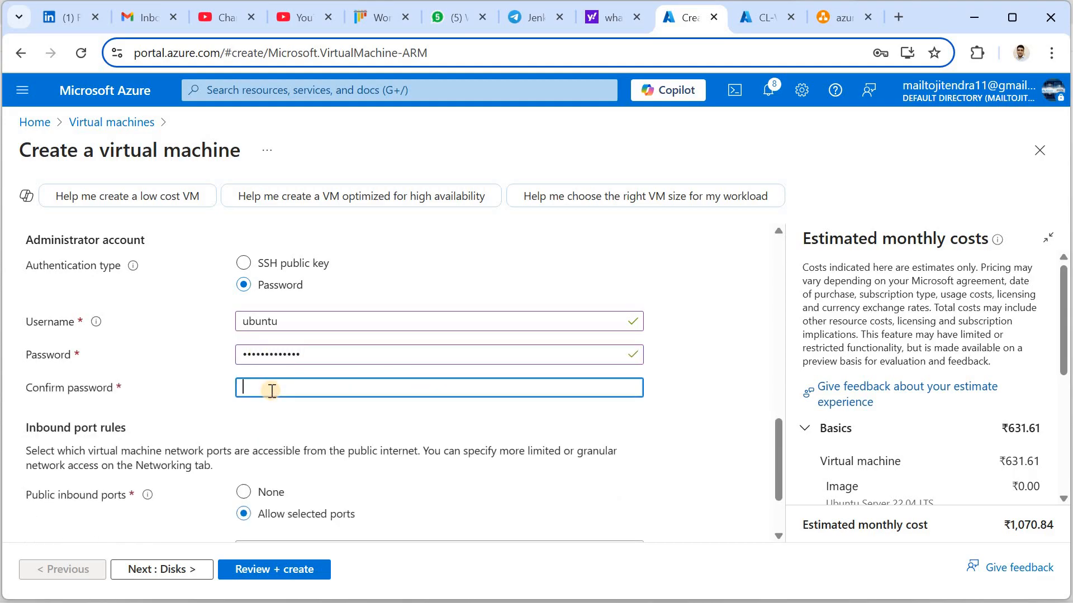
{"action": "type", "text": "•••••••"}
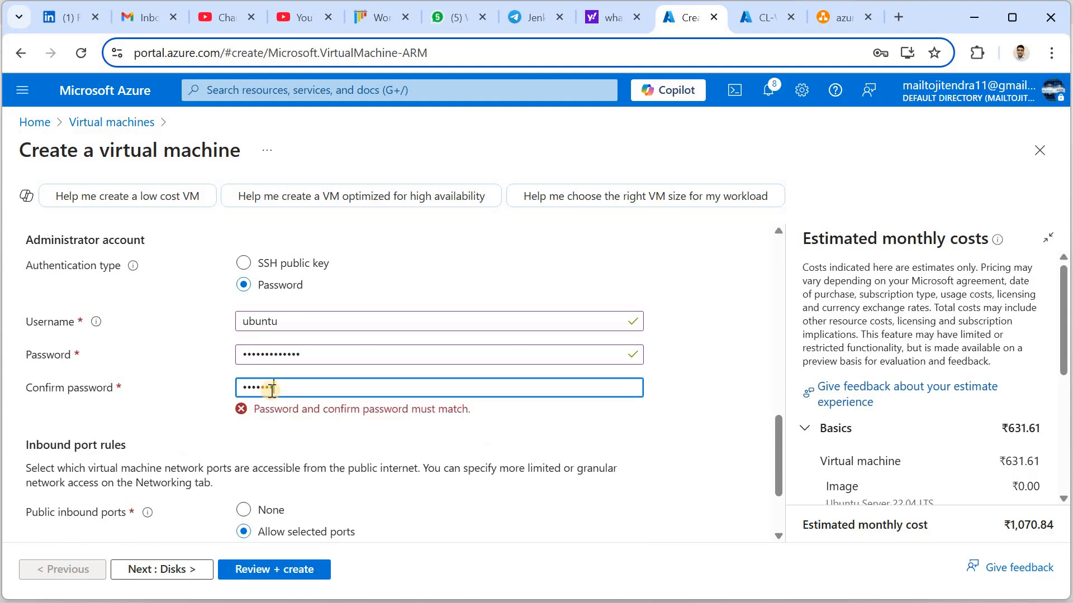
{"action": "type", "text": "••••••"}
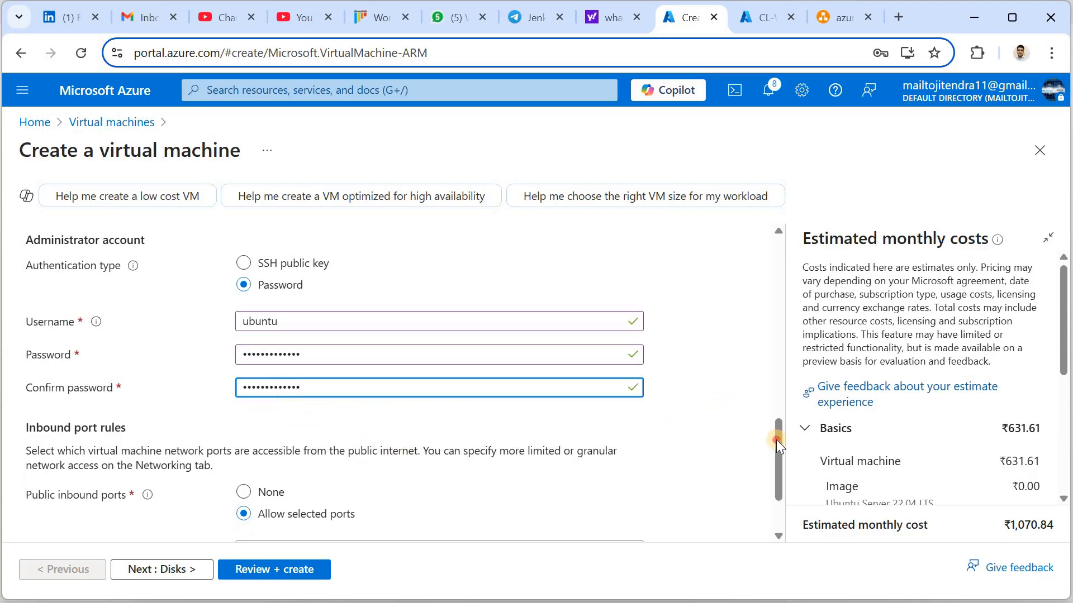
Set public inbound ports to None and continue to the Disks step
{"action": "scroll", "coordinate": [779, 459], "scroll_direction": "down", "scroll_amount": 2}
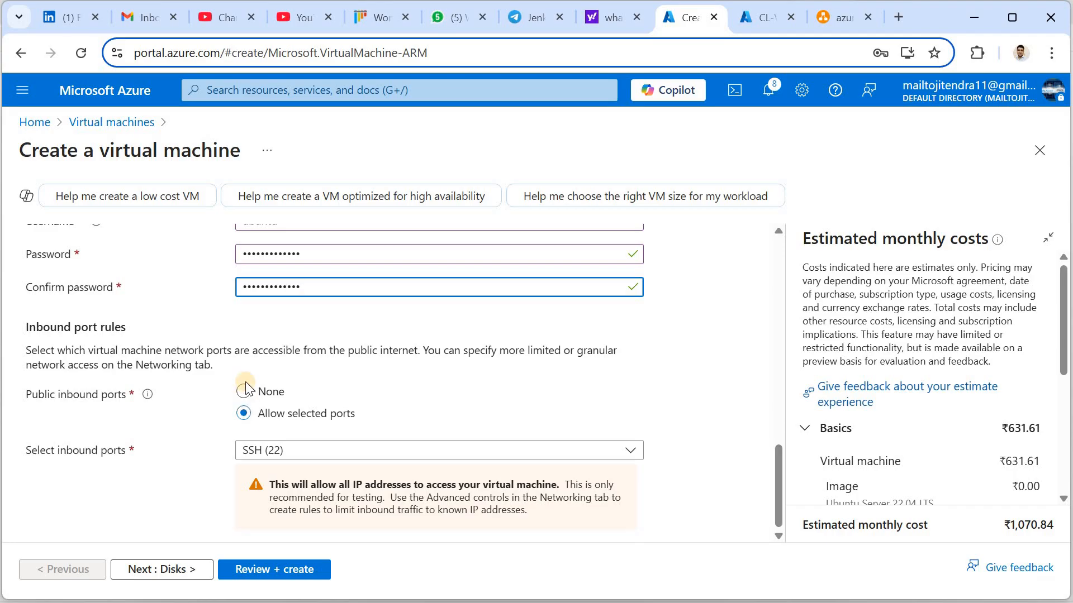
{"action": "left_click", "coordinate": [244, 391]}
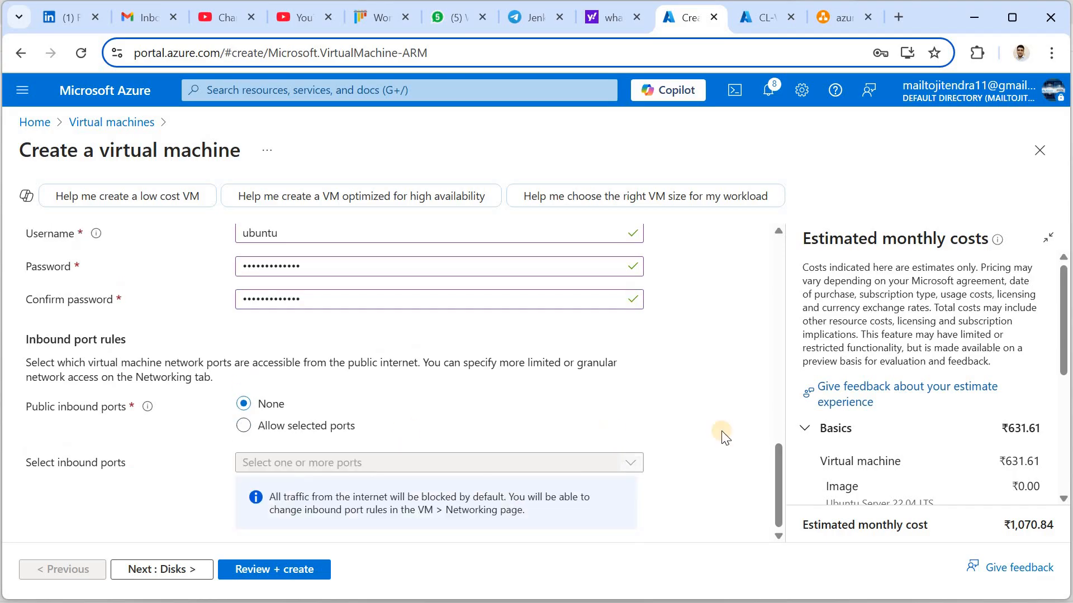
{"action": "left_click_drag", "start_coordinate": [777, 461], "coordinate": [776, 491]}
{"action": "left_click", "coordinate": [168, 569]}
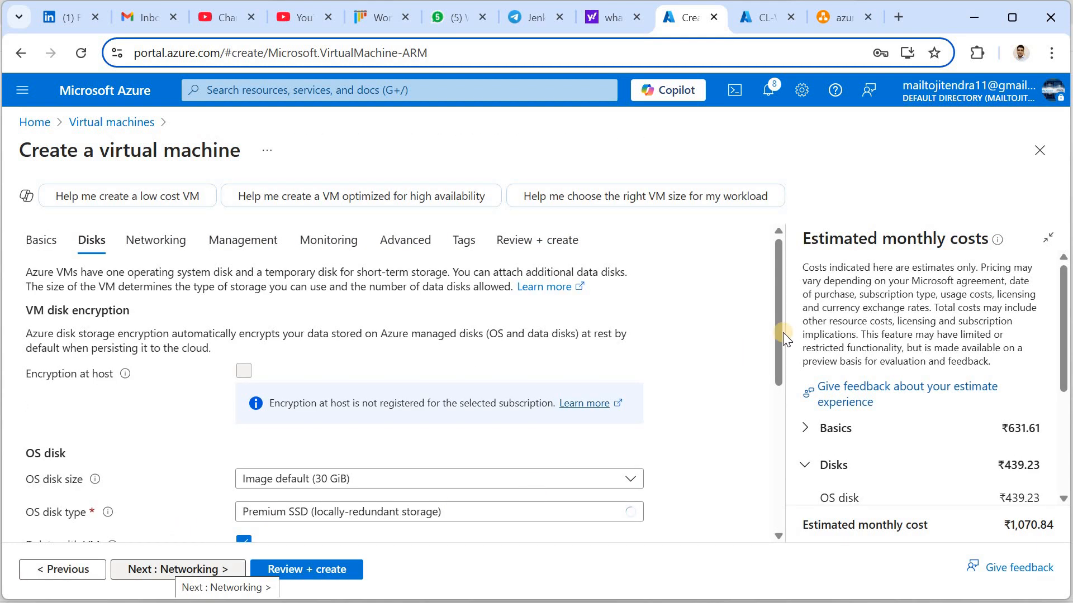
Set the OS disk type to Standard SSD
{"action": "scroll", "coordinate": [784, 379], "scroll_direction": "down", "scroll_amount": 3}
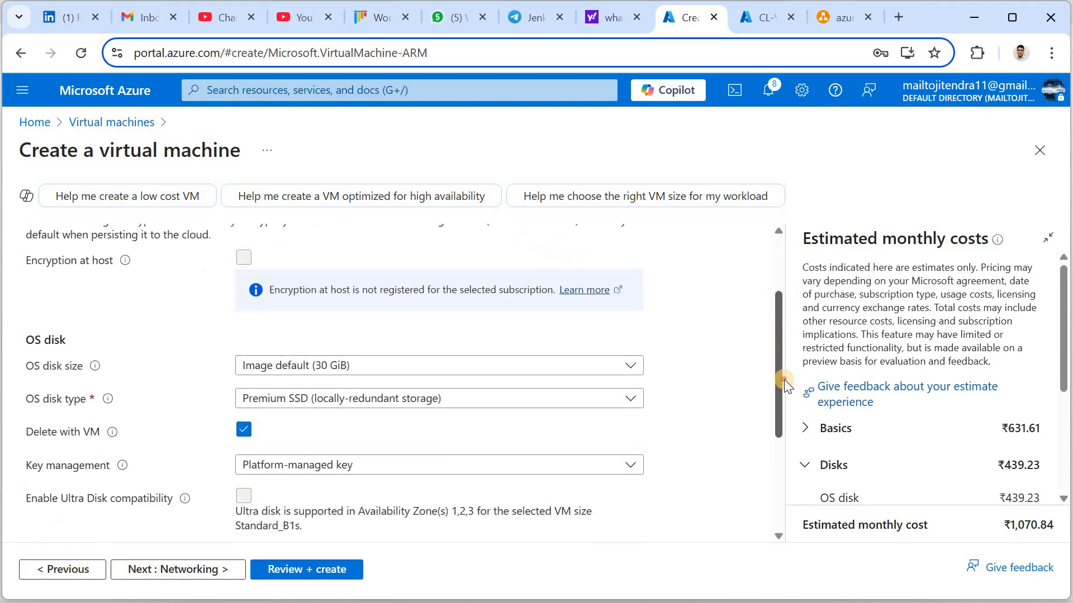
{"action": "left_click", "coordinate": [412, 330]}
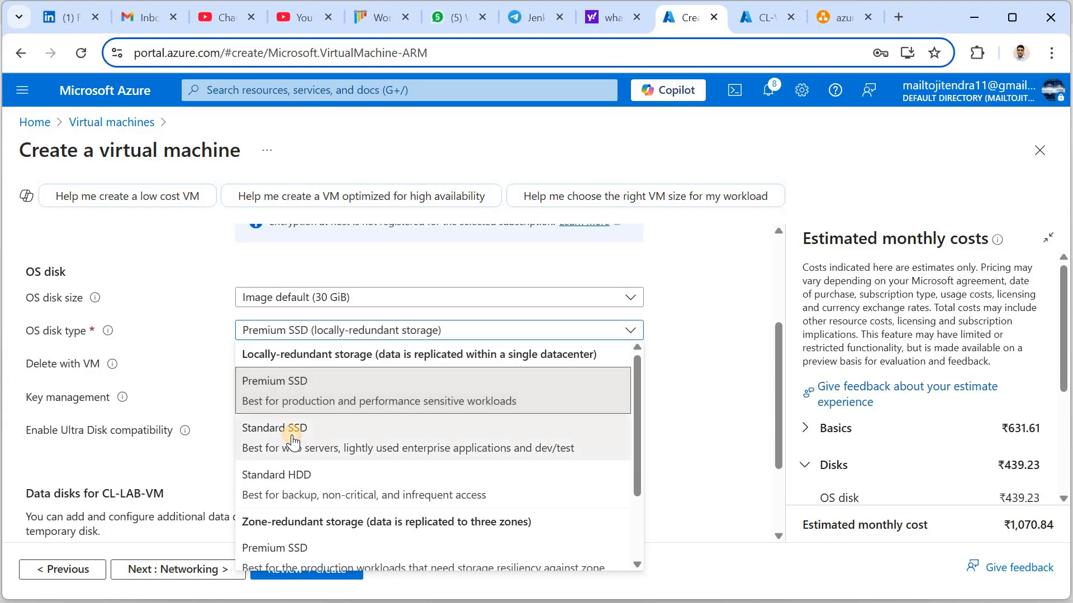
{"action": "left_click", "coordinate": [291, 439]}
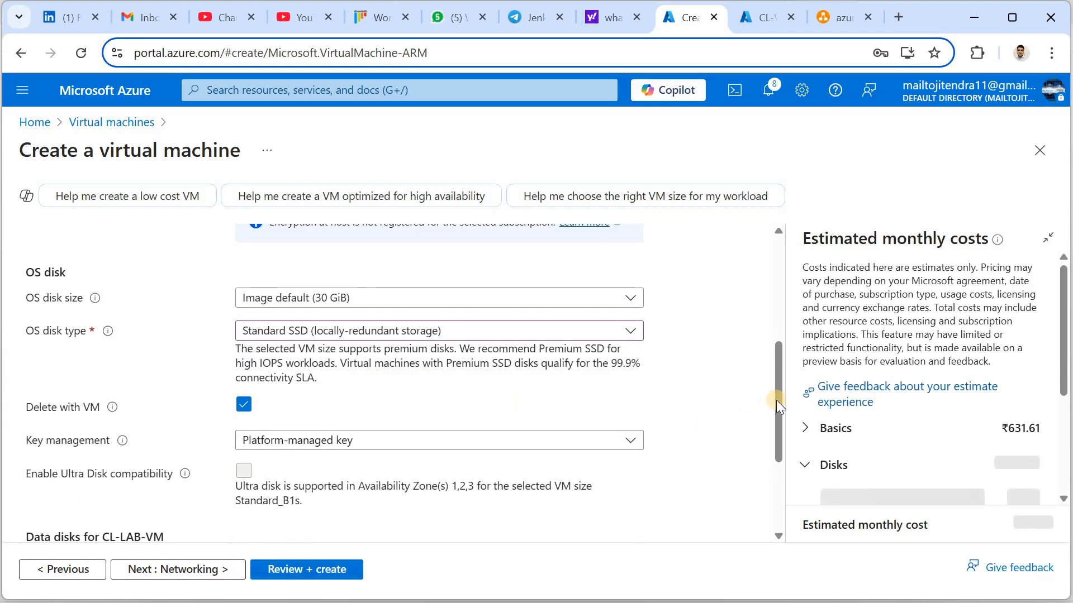
{"action": "left_click_drag", "start_coordinate": [776, 413], "coordinate": [780, 442]}
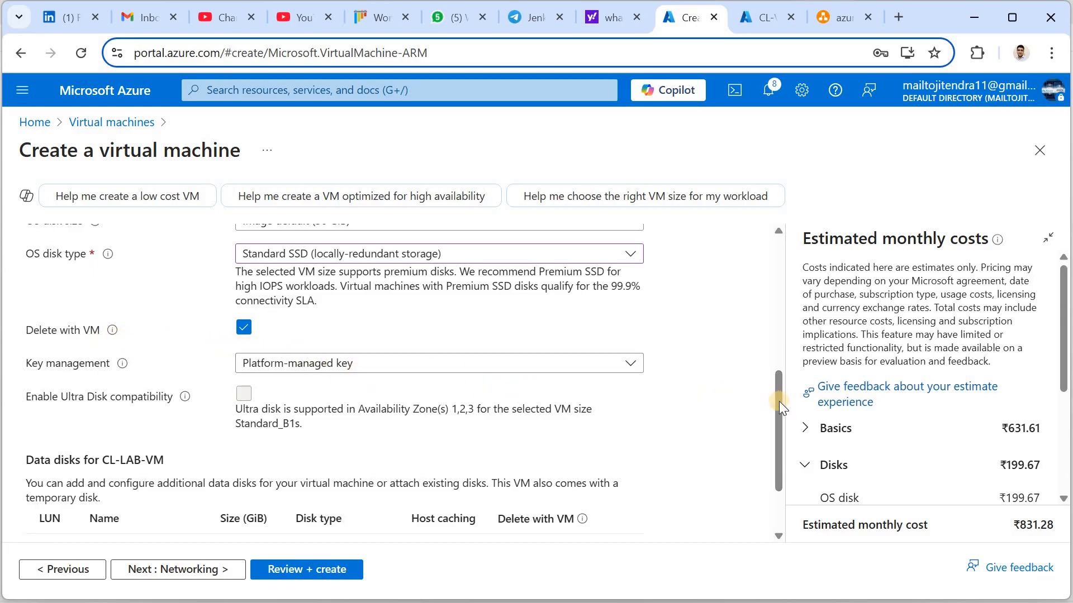
{"action": "left_click_drag", "start_coordinate": [780, 408], "coordinate": [781, 457]}
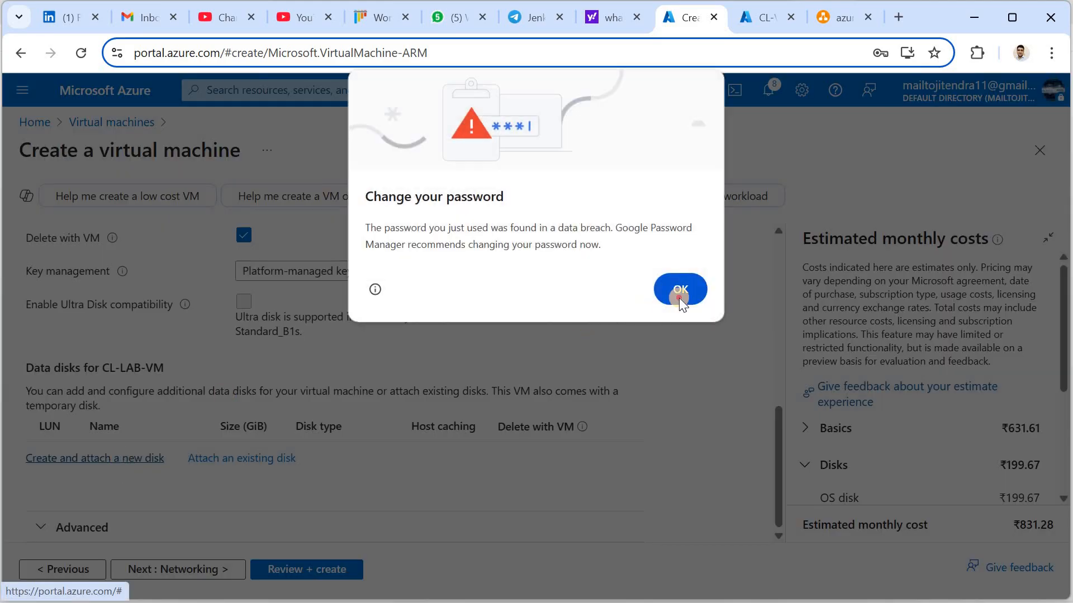
Dismiss Chrome's password warning and open the Create a new disk form
{"action": "left_click", "coordinate": [679, 297]}
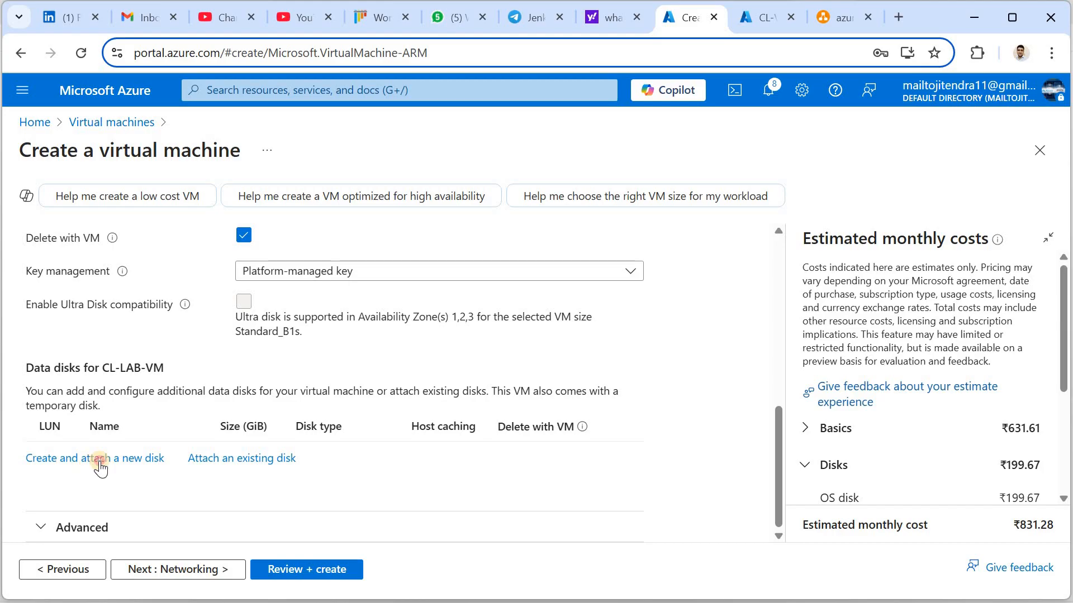
{"action": "left_click", "coordinate": [100, 462]}
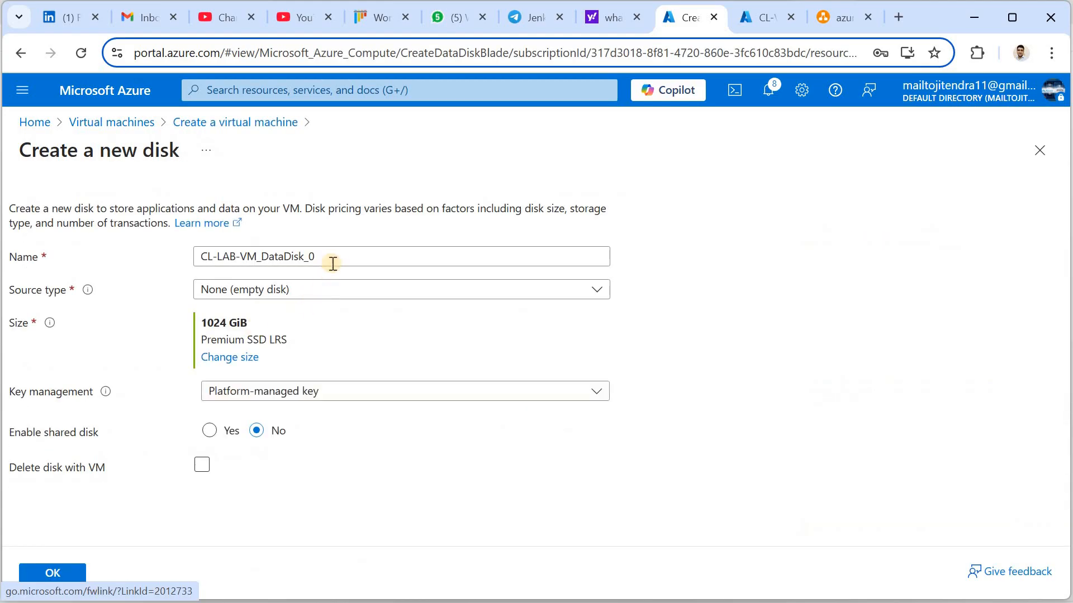
{"action": "left_click_drag", "start_coordinate": [333, 258], "coordinate": [176, 260]}
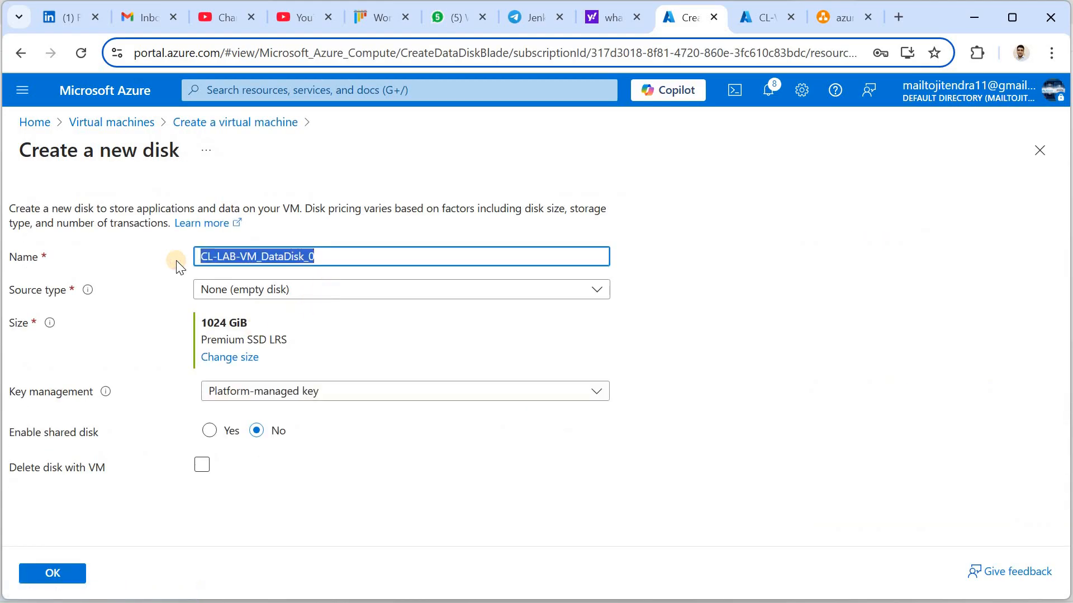
Create data disk 'data-disk' as an 8 GiB Standard SSD deleted with the VM
{"action": "type", "text": "data-"}
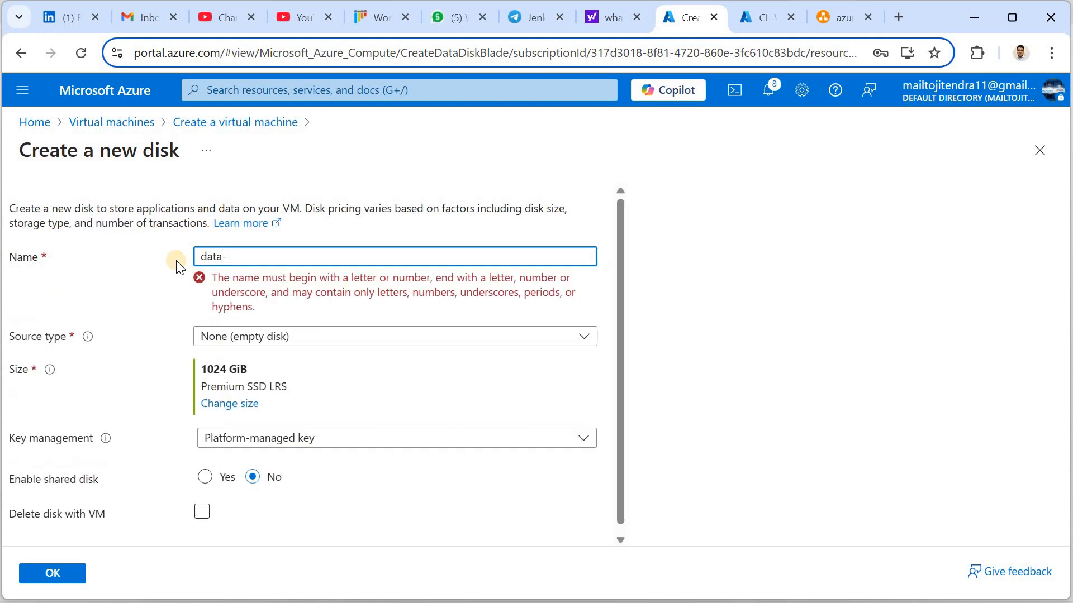
{"action": "type", "text": "disk"}
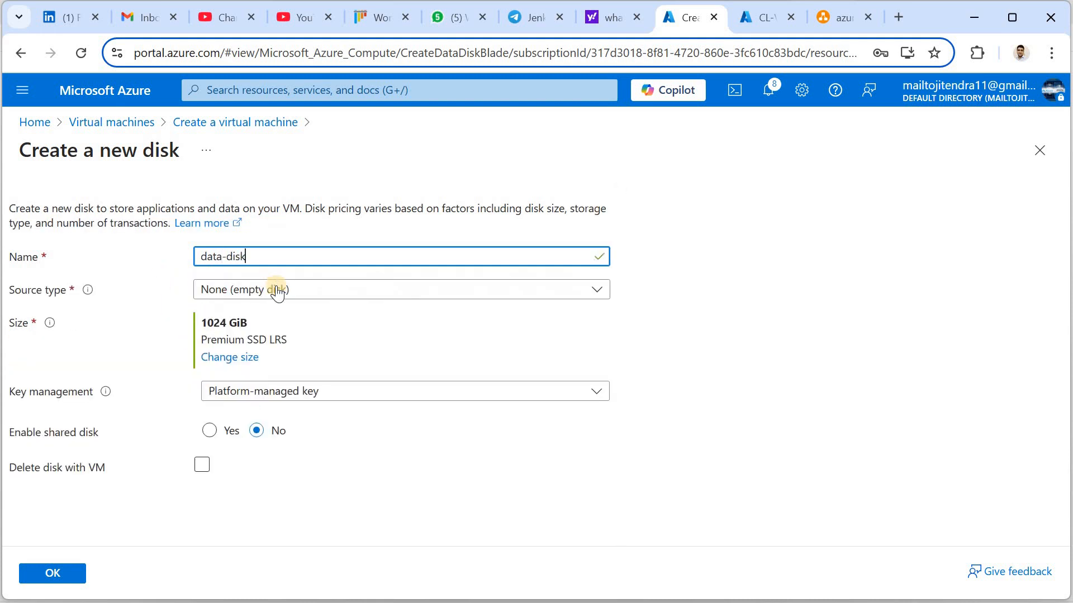
{"action": "left_click", "coordinate": [239, 361]}
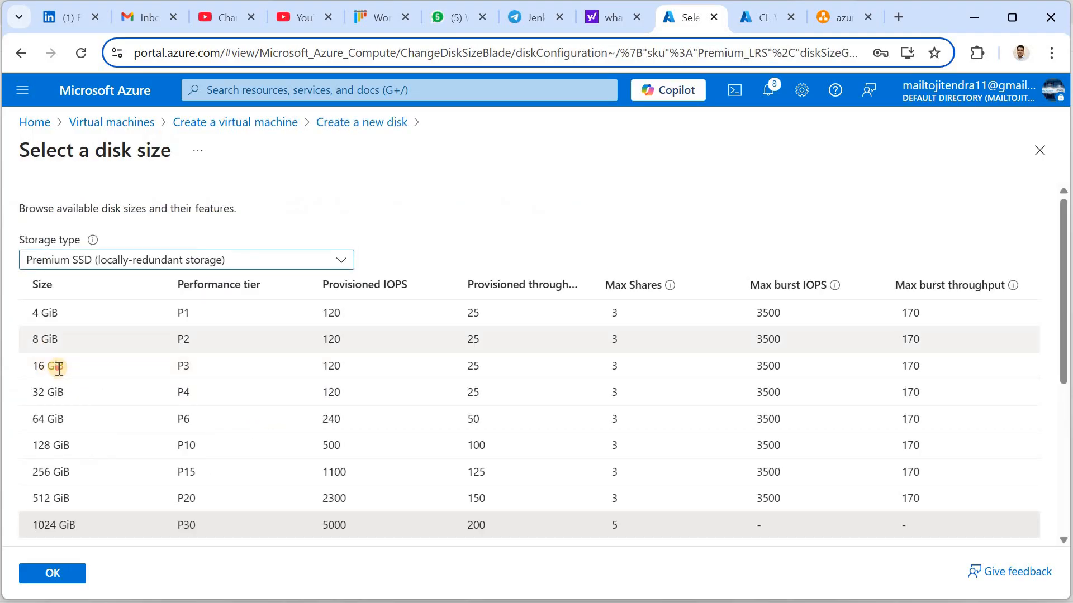
{"action": "left_click", "coordinate": [52, 366]}
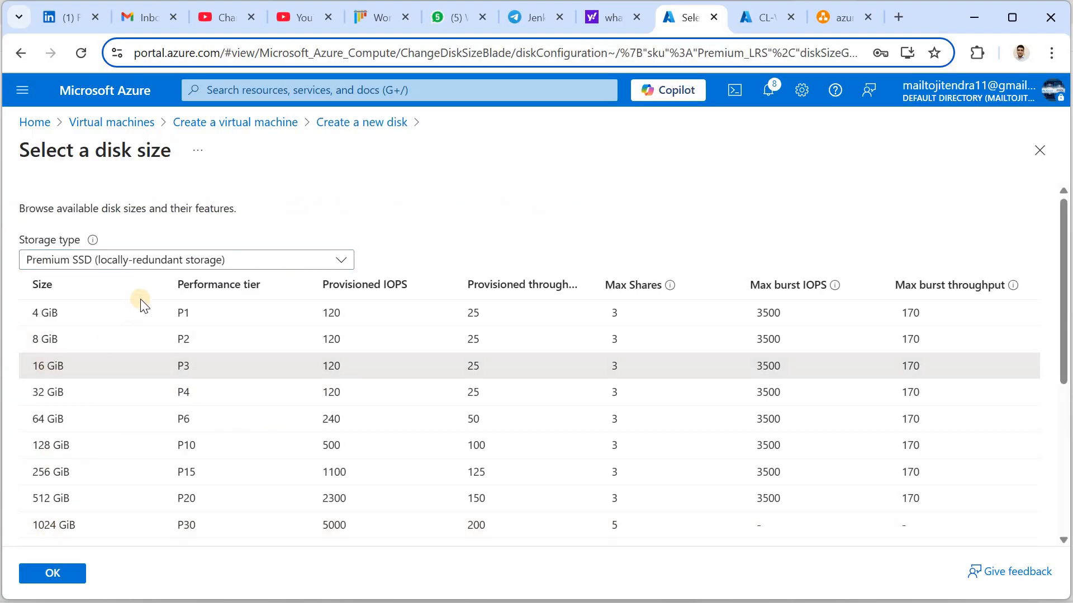
{"action": "left_click", "coordinate": [85, 261]}
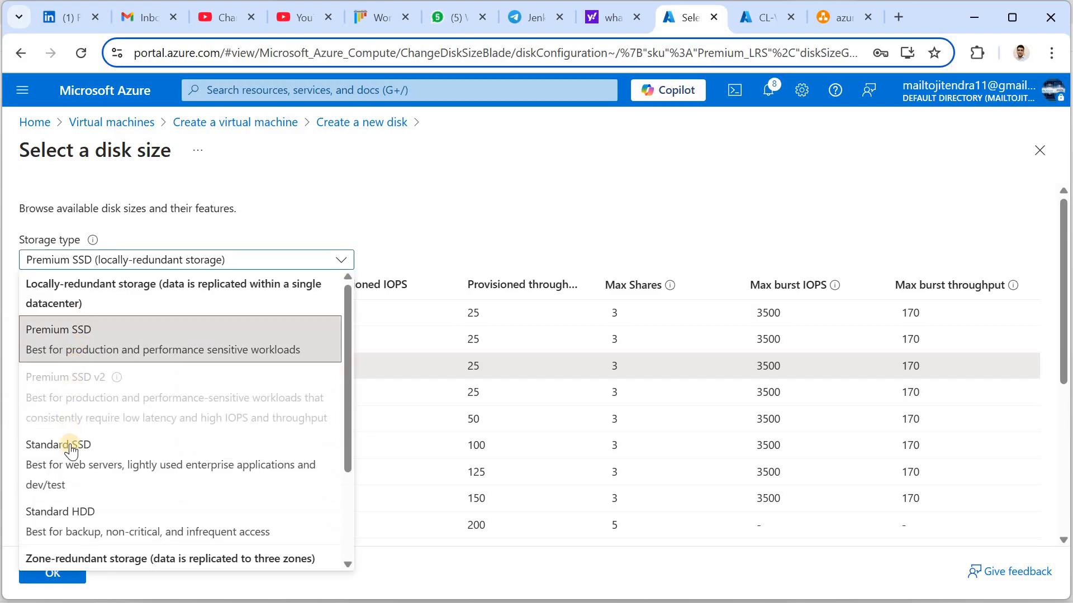
{"action": "left_click", "coordinate": [68, 449]}
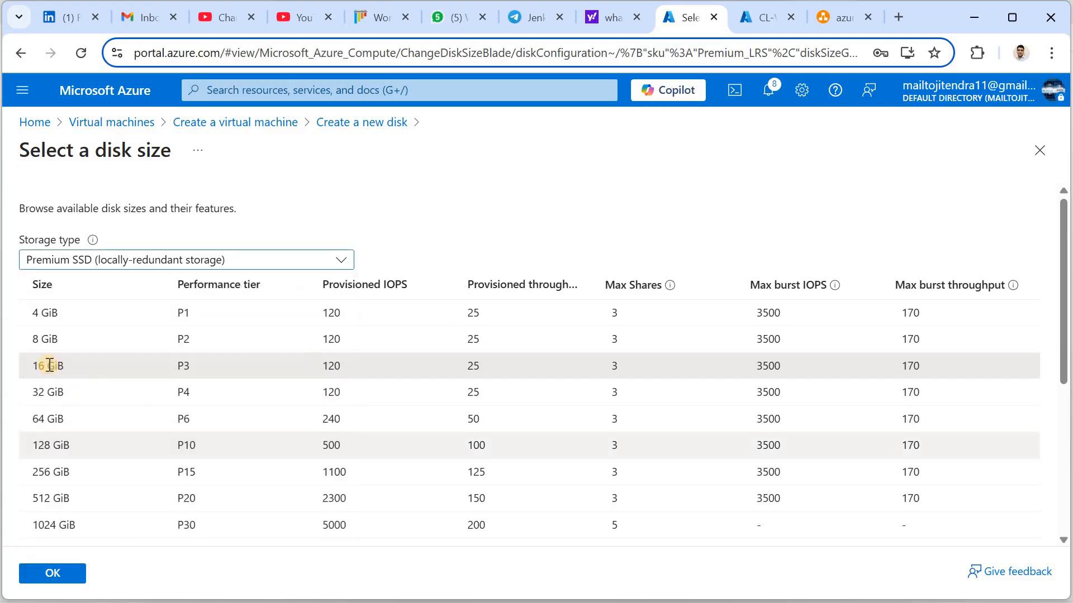
{"action": "left_click", "coordinate": [48, 339]}
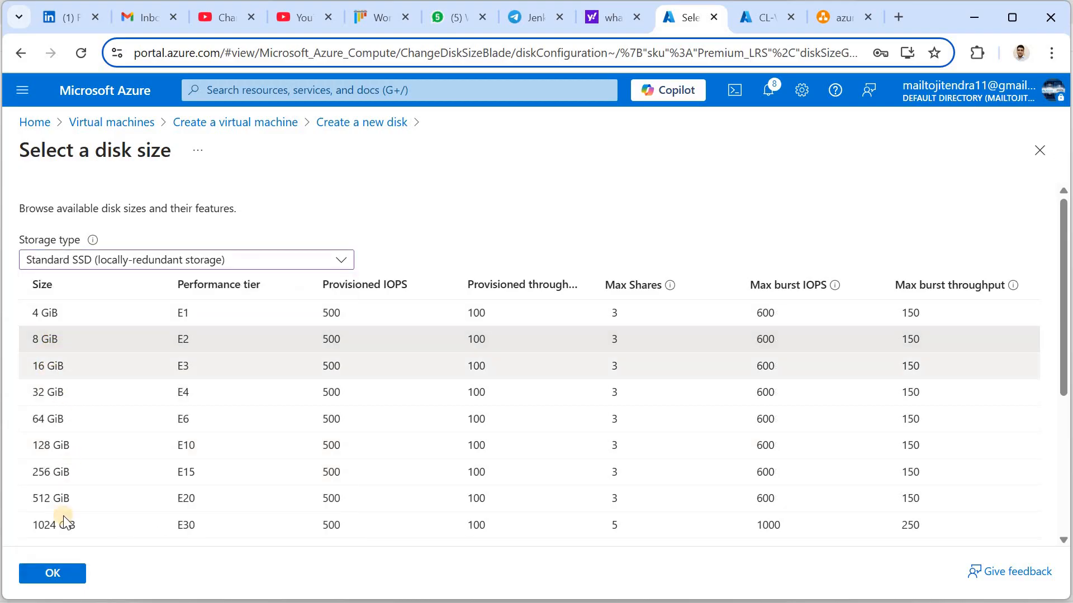
{"action": "left_click", "coordinate": [52, 573]}
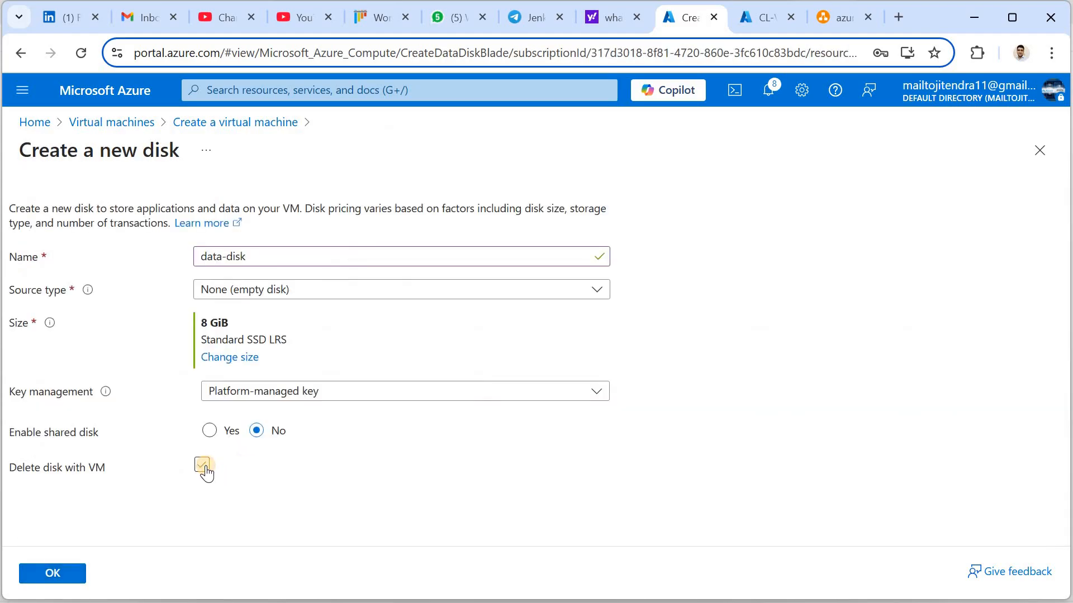
{"action": "left_click", "coordinate": [203, 466]}
{"action": "left_click", "coordinate": [63, 573]}
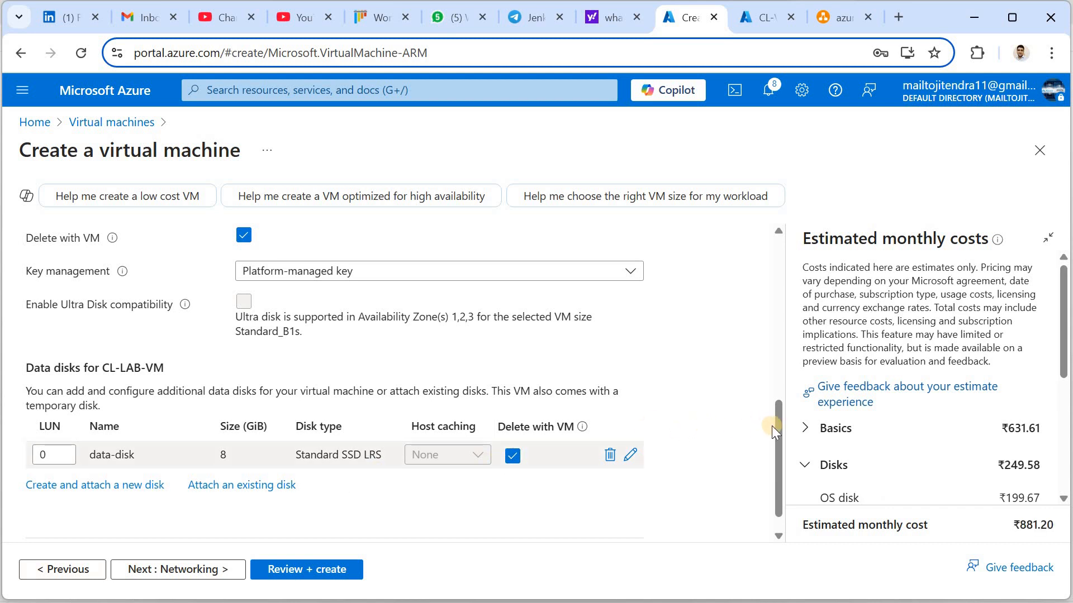
{"action": "scroll", "coordinate": [441, 499], "scroll_direction": "down", "scroll_amount": 1}
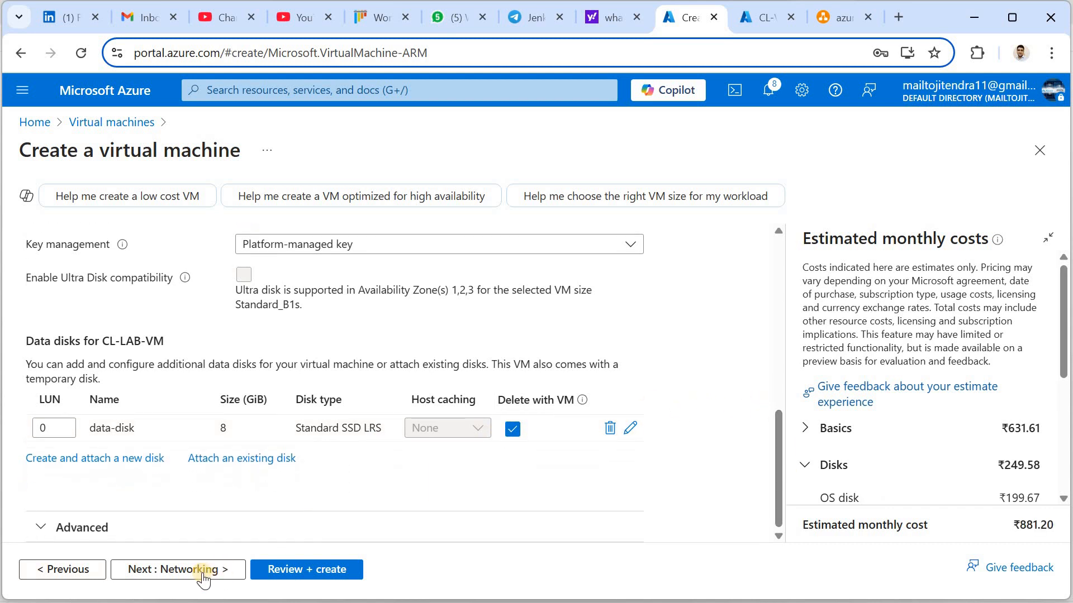
On Networking, keep the subnet and no load balancing, and delete public IP and NIC with the VM
{"action": "left_click", "coordinate": [196, 567]}
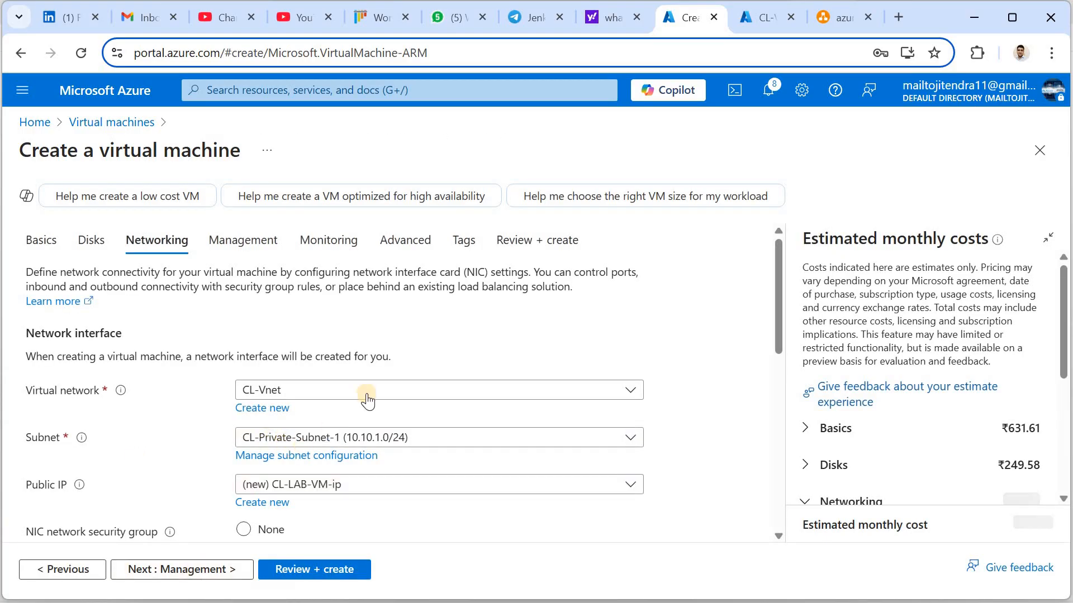
{"action": "left_click", "coordinate": [321, 444]}
{"action": "left_click", "coordinate": [779, 333]}
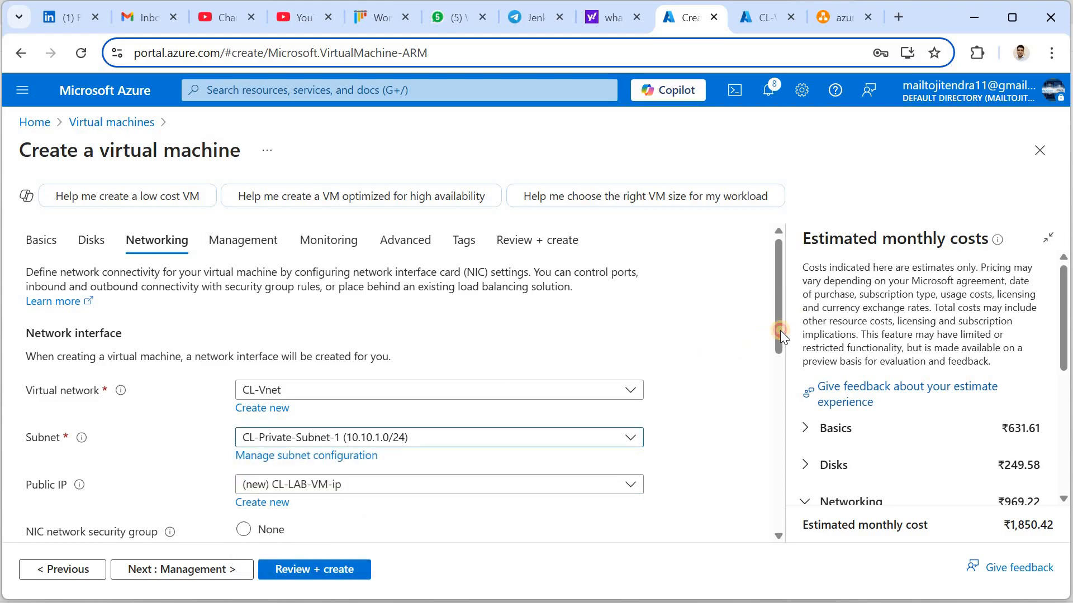
{"action": "scroll", "coordinate": [324, 334], "scroll_direction": "down", "scroll_amount": 3}
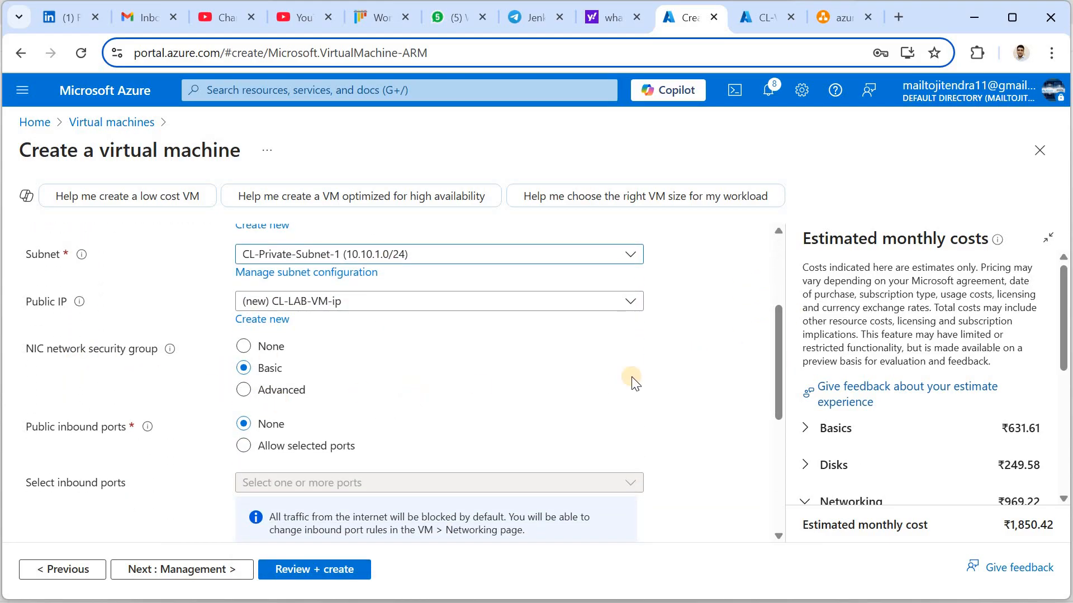
{"action": "scroll", "coordinate": [779, 376], "scroll_direction": "down", "scroll_amount": 1}
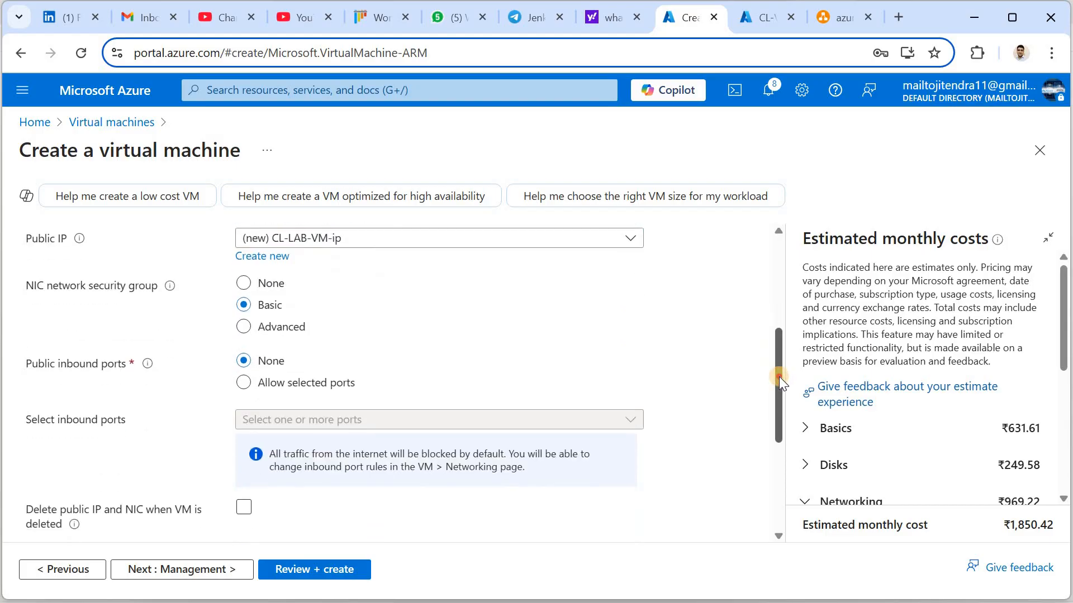
{"action": "scroll", "coordinate": [779, 391], "scroll_direction": "down", "scroll_amount": 1}
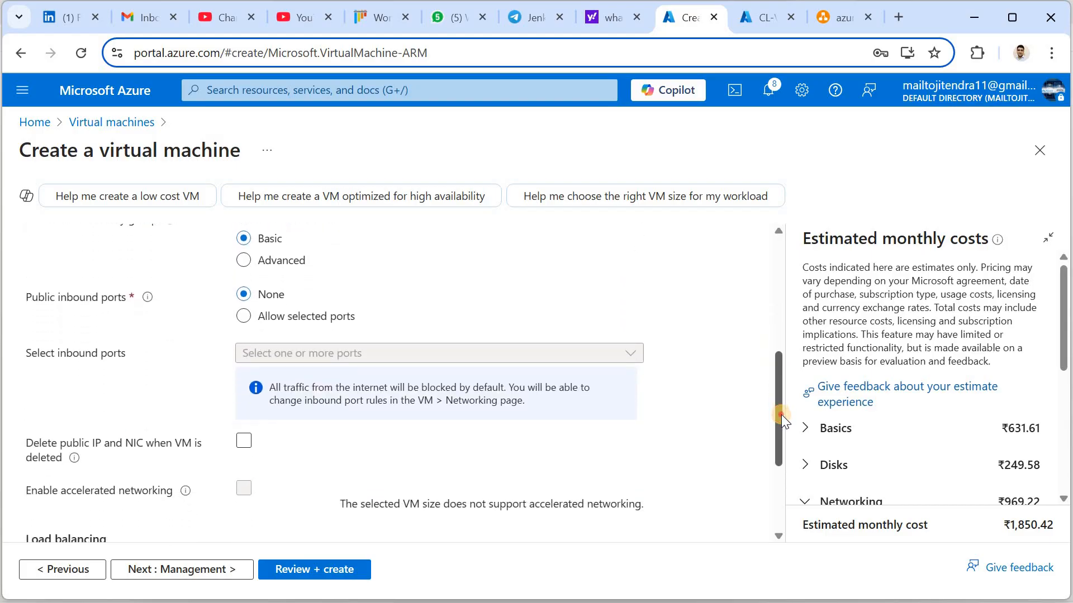
{"action": "left_click_drag", "start_coordinate": [781, 420], "coordinate": [787, 476]}
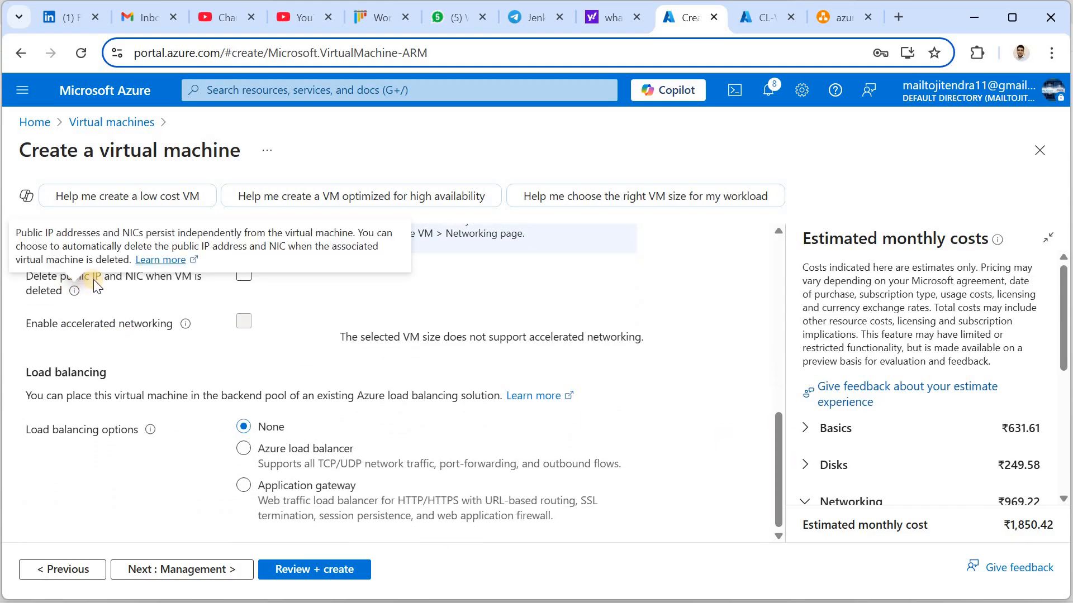
{"action": "left_click", "coordinate": [244, 276]}
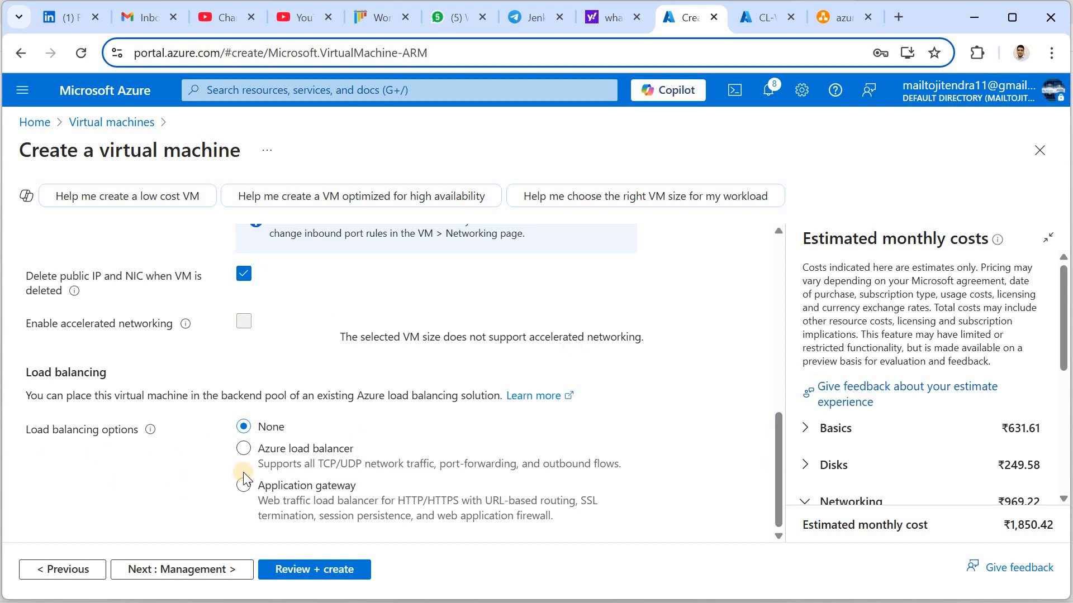
{"action": "left_click", "coordinate": [244, 448]}
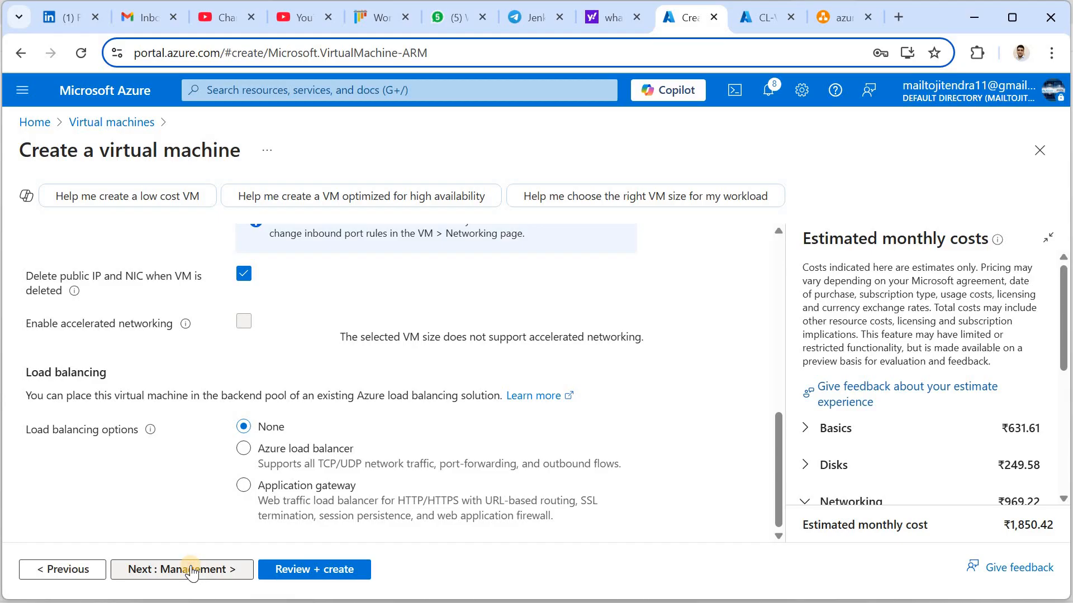
{"action": "left_click", "coordinate": [191, 570]}
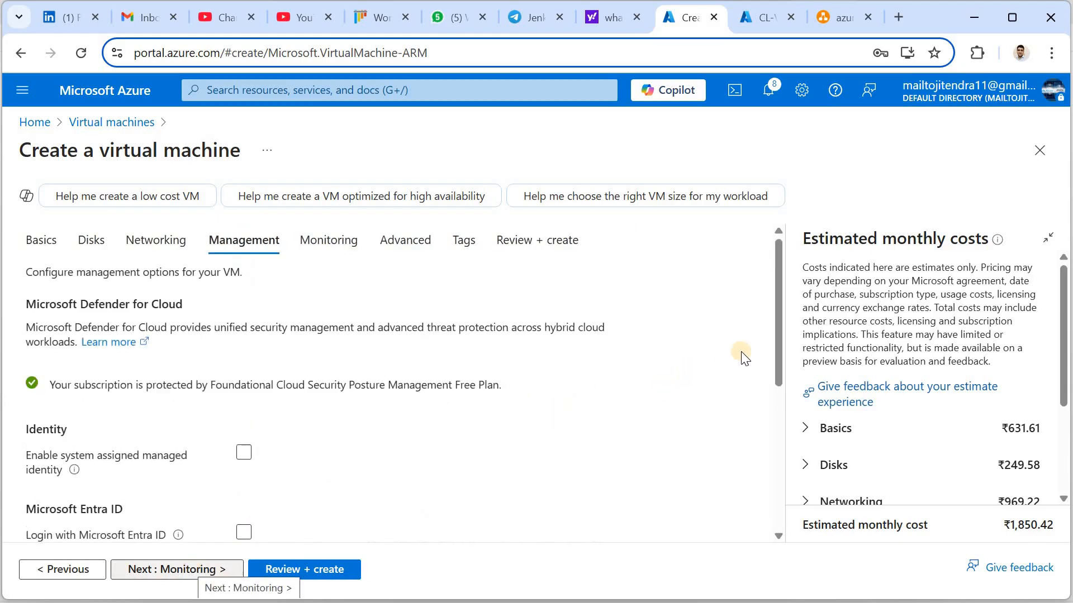
Accept the Management defaults and review Monitoring's managed-storage boot diagnostics
{"action": "left_click_drag", "start_coordinate": [776, 322], "coordinate": [794, 516]}
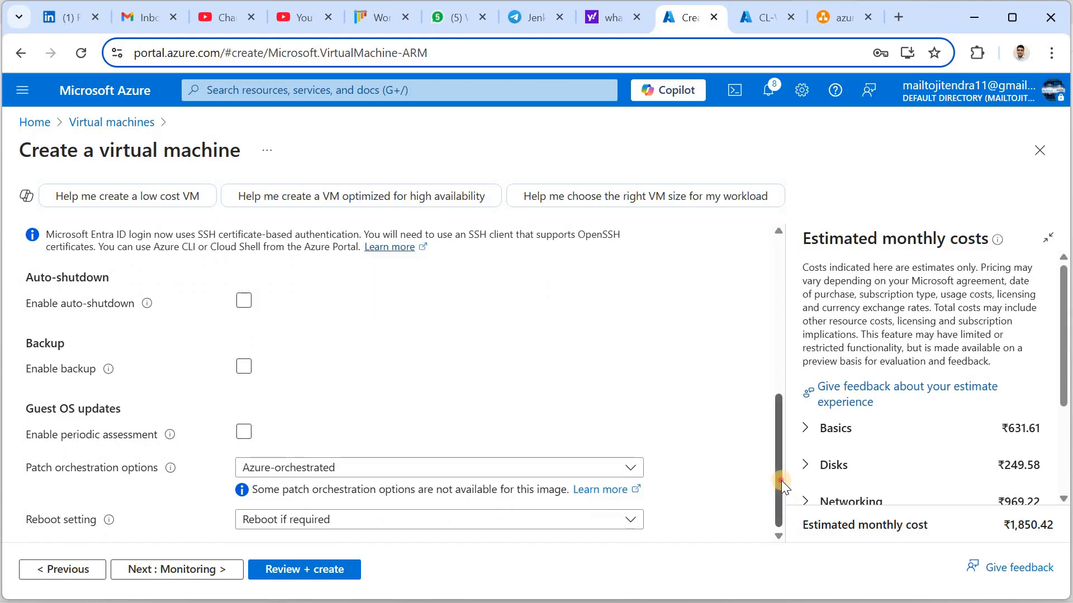
{"action": "left_click", "coordinate": [178, 571]}
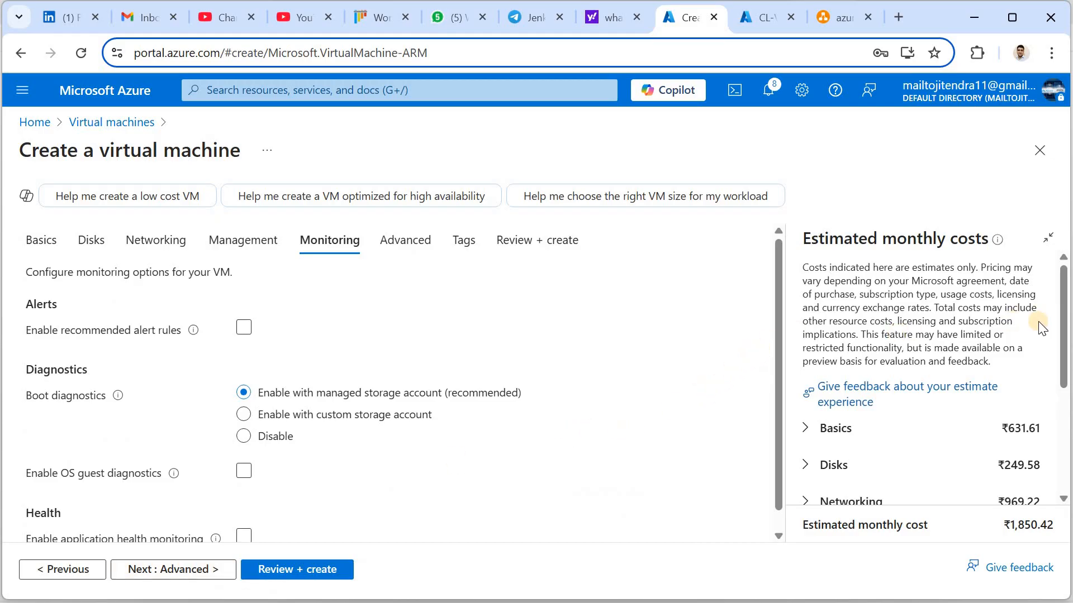
{"action": "left_click_drag", "start_coordinate": [1066, 363], "coordinate": [1066, 420]}
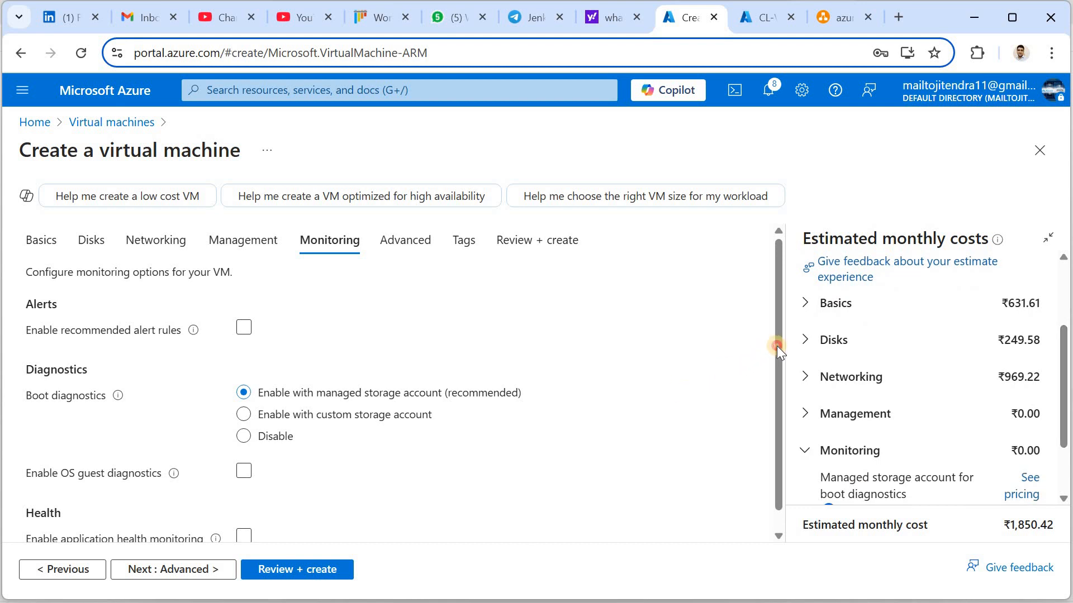
{"action": "left_click_drag", "start_coordinate": [778, 347], "coordinate": [789, 421]}
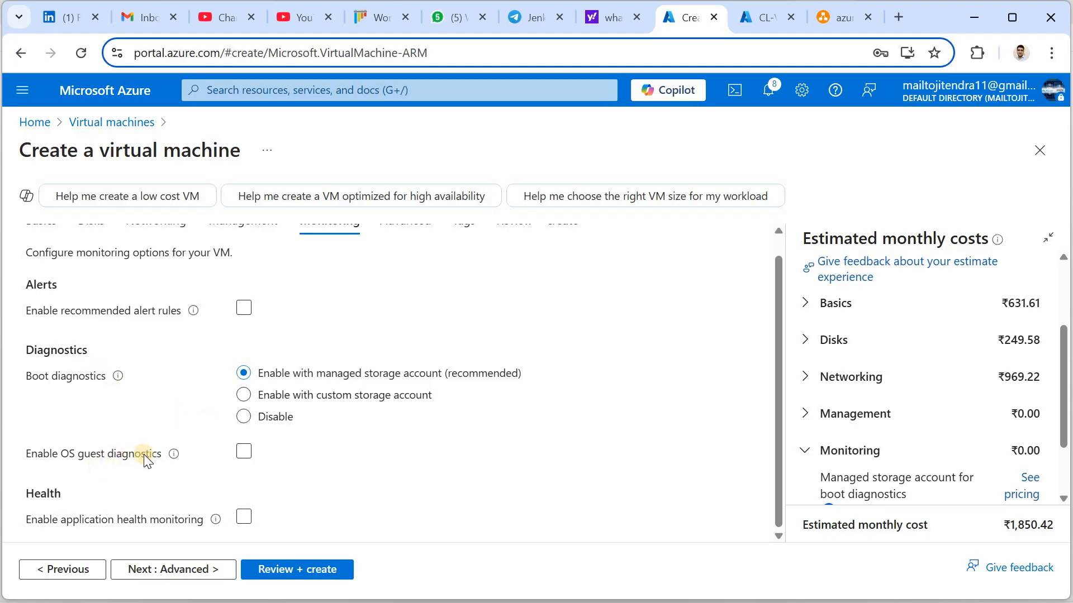
Go to the Advanced step's Custom data box, then bring up the apache2 script in Notepad
{"action": "left_click", "coordinate": [161, 573]}
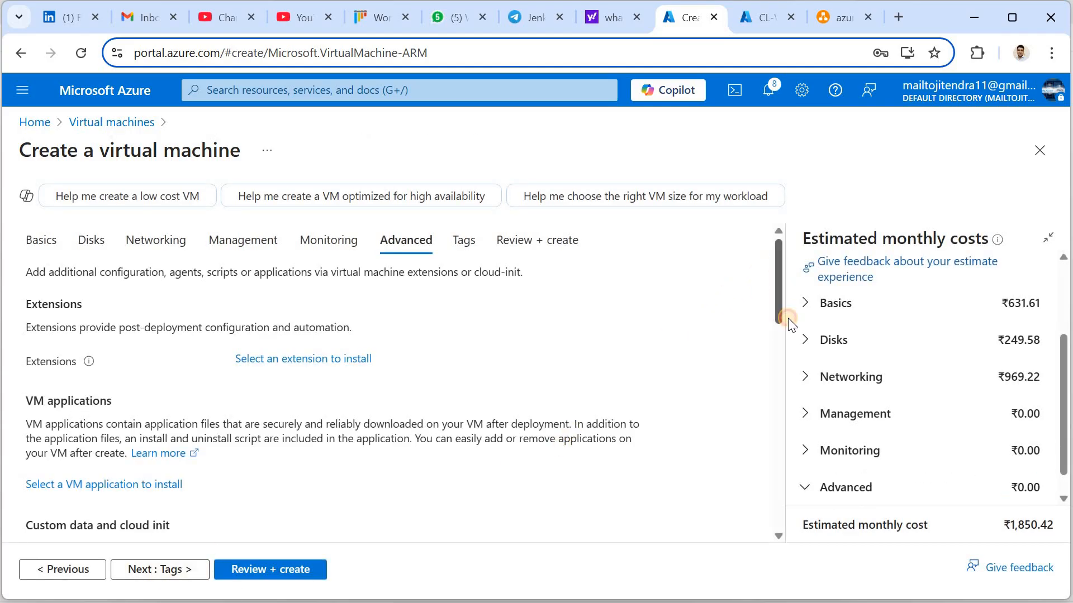
{"action": "scroll", "coordinate": [790, 324], "scroll_direction": "down", "scroll_amount": 5}
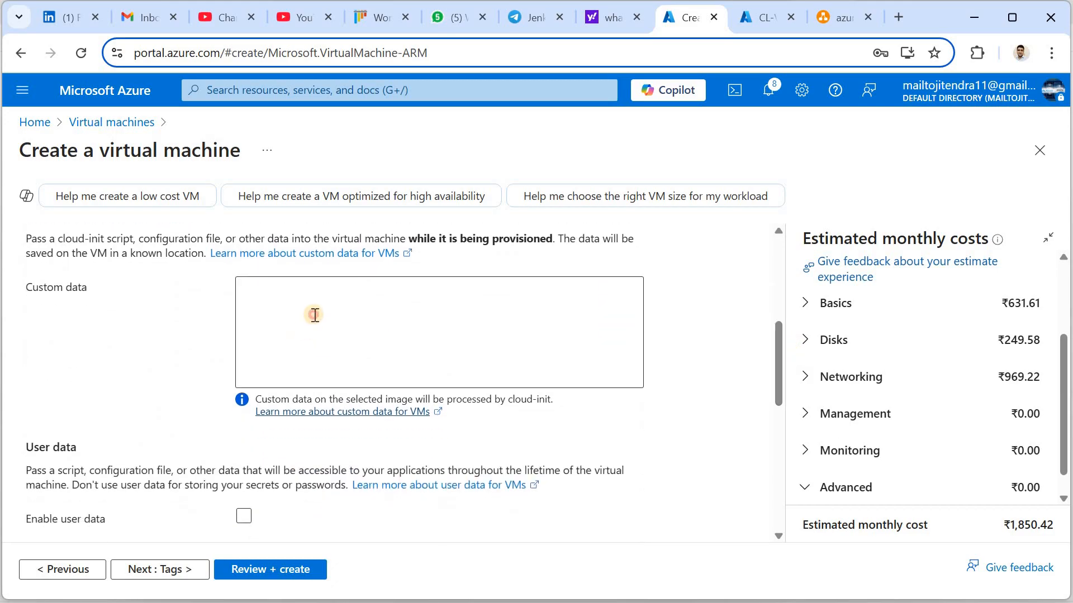
{"action": "left_click", "coordinate": [315, 315]}
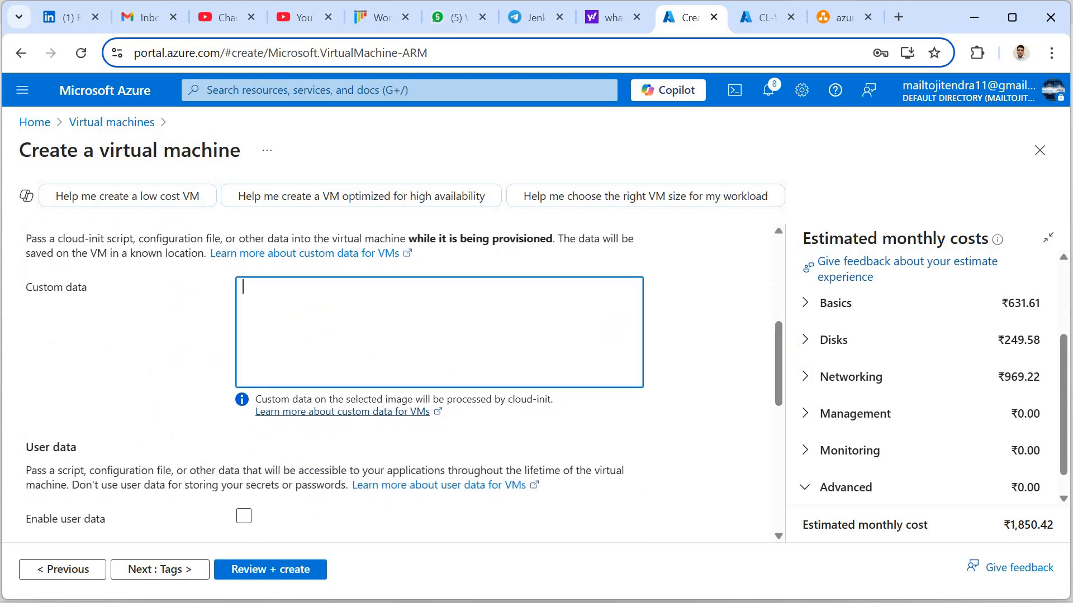
{"action": "key", "text": "alt+Tab"}
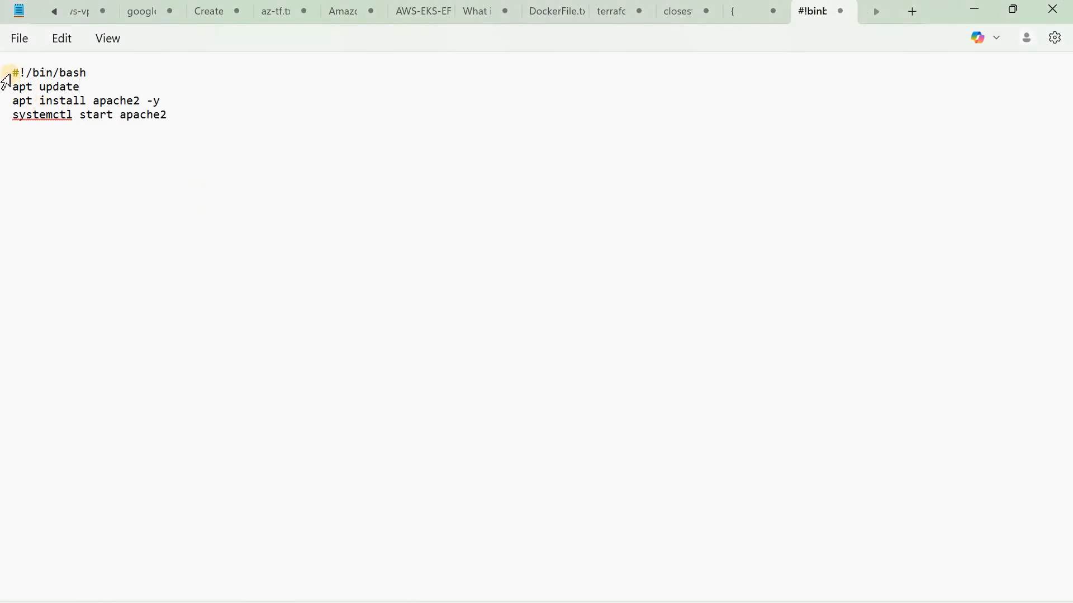
Copy the four-line apache2 install script from Notepad and return to the browser
{"action": "left_click_drag", "start_coordinate": [12, 72], "coordinate": [147, 119]}
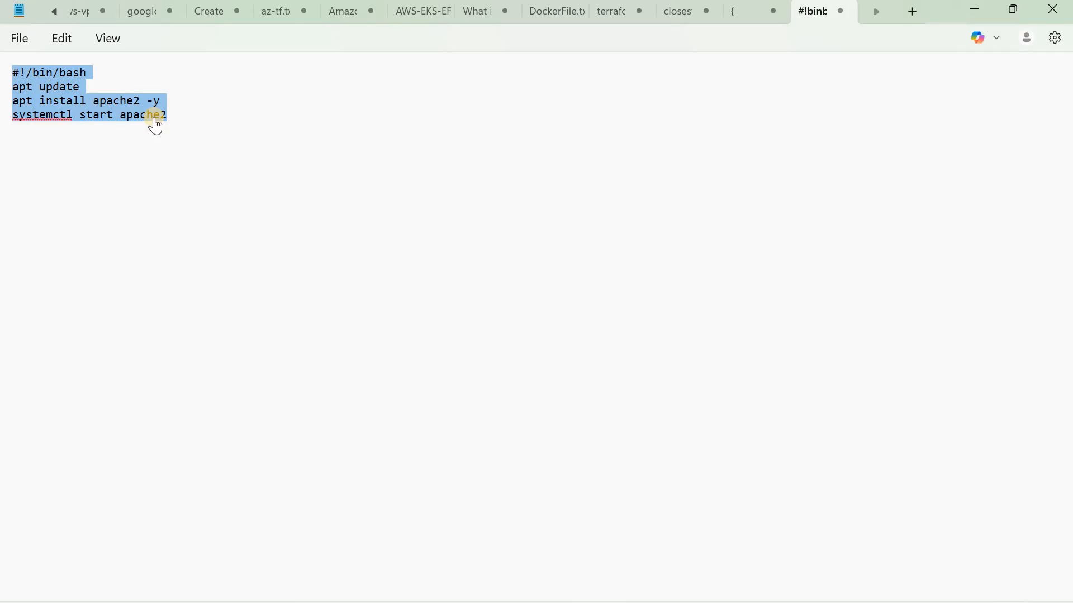
{"action": "key", "text": "alt+Tab"}
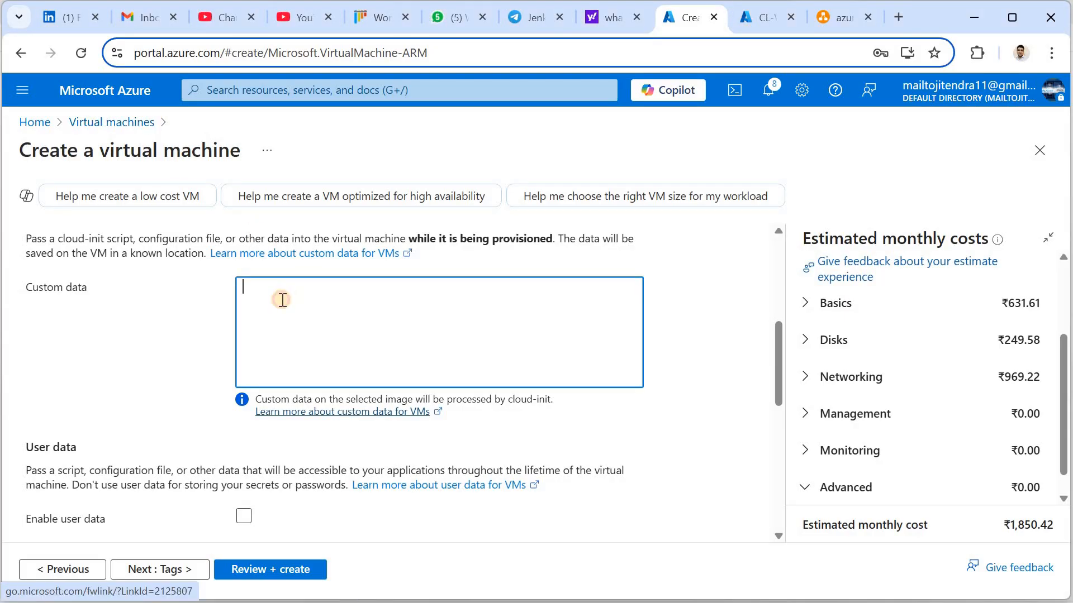
Paste the apache2 script into Custom data and advance through Tags to Review + create
{"action": "type", "text": "#!/bin/bash apt update apt install apache2 -y systemctl start apache2"}
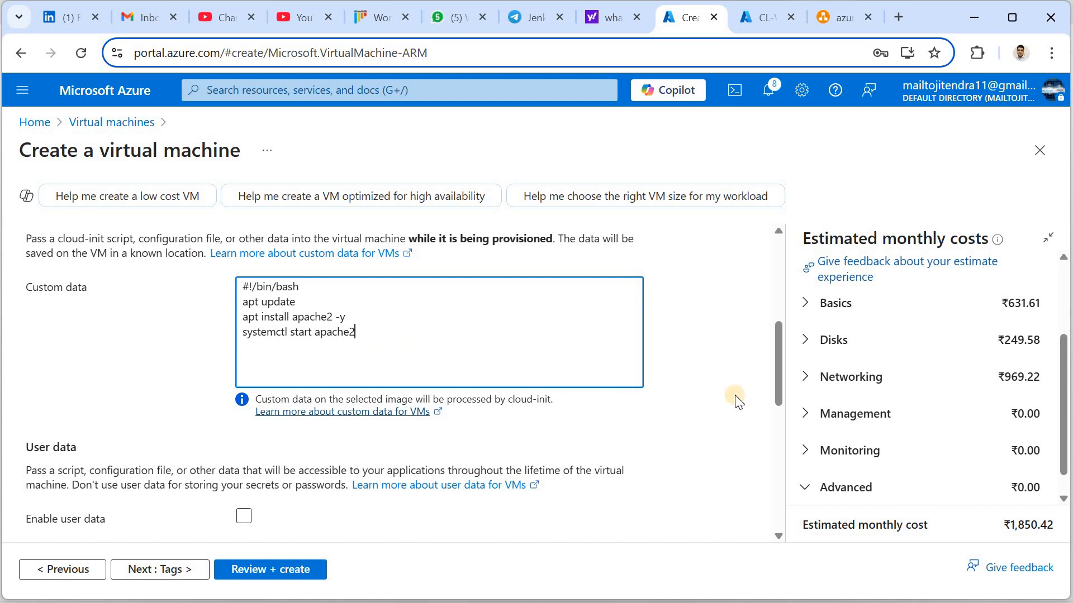
{"action": "left_click_drag", "start_coordinate": [776, 381], "coordinate": [780, 452]}
{"action": "left_click", "coordinate": [778, 485]}
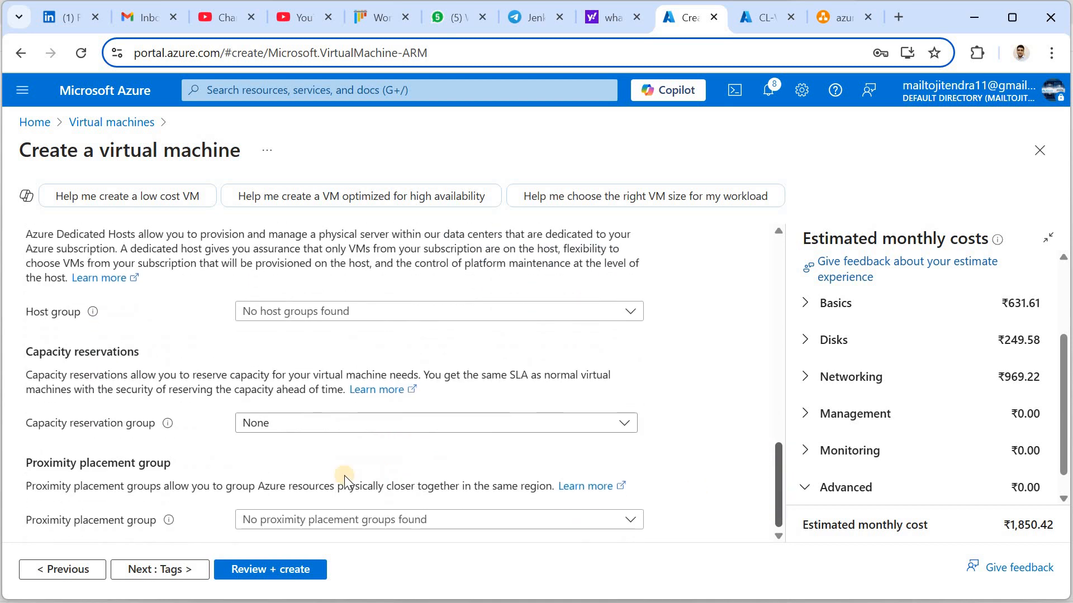
{"action": "left_click", "coordinate": [163, 576]}
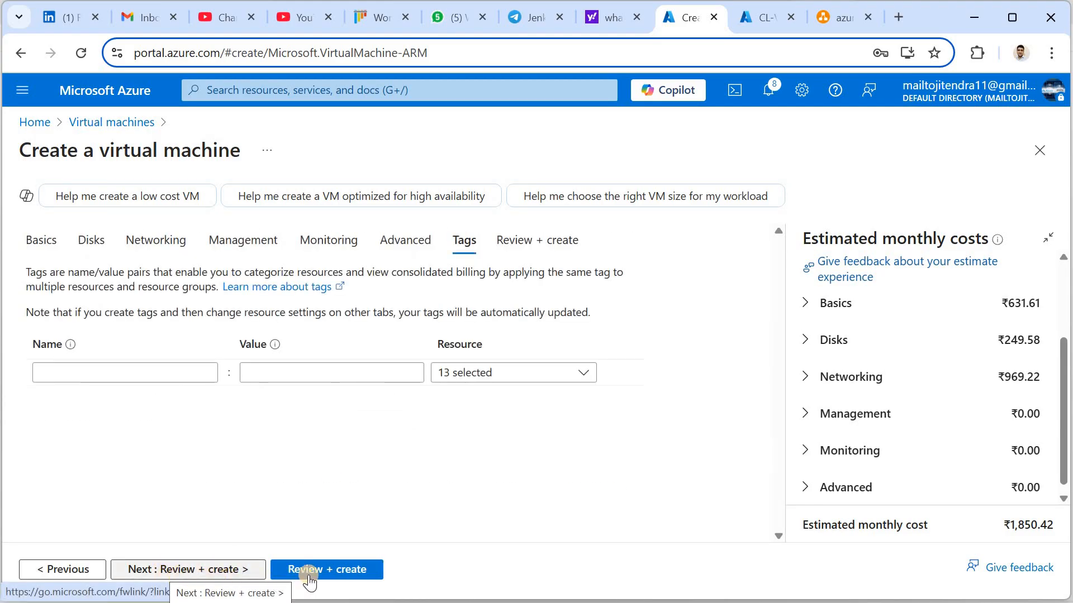
{"action": "left_click", "coordinate": [203, 569]}
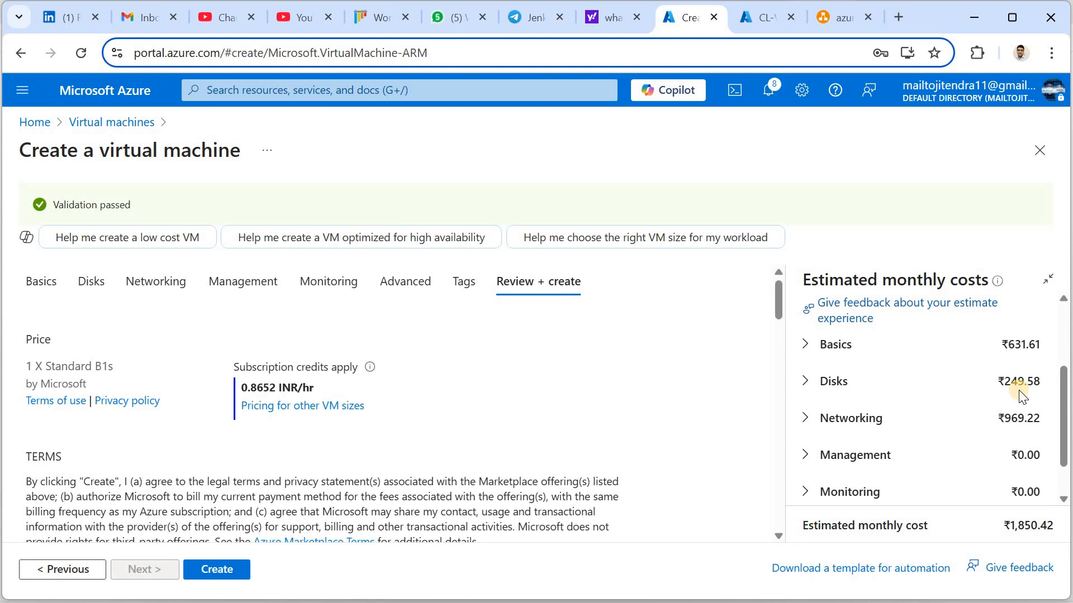
Lower the Networking estimated data transfer to 10 GB, then 1 GB, to compare costs
{"action": "left_click", "coordinate": [805, 419]}
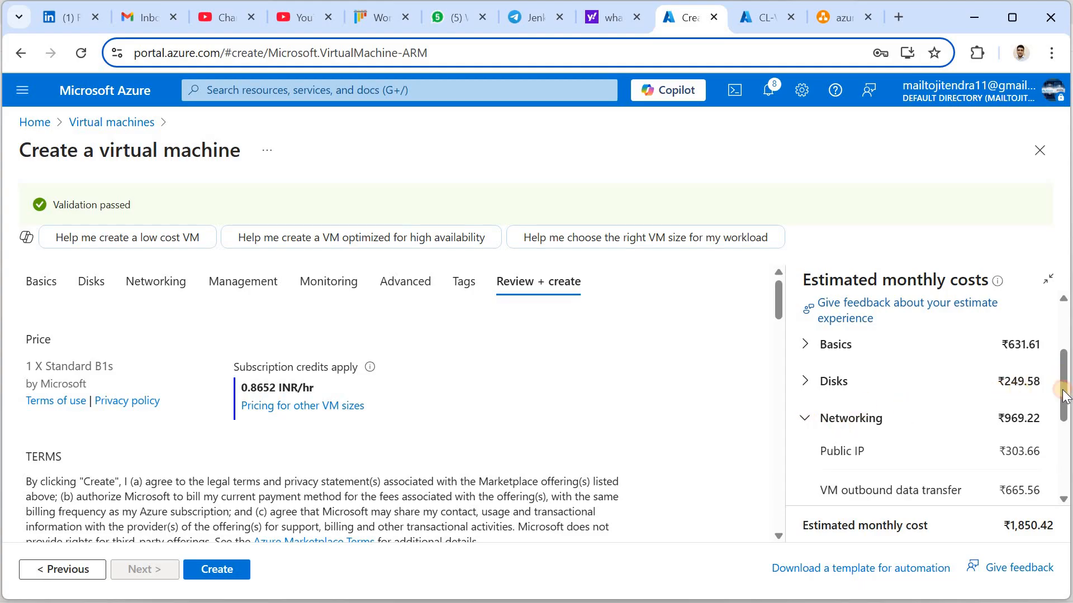
{"action": "left_click_drag", "start_coordinate": [1065, 405], "coordinate": [958, 454]}
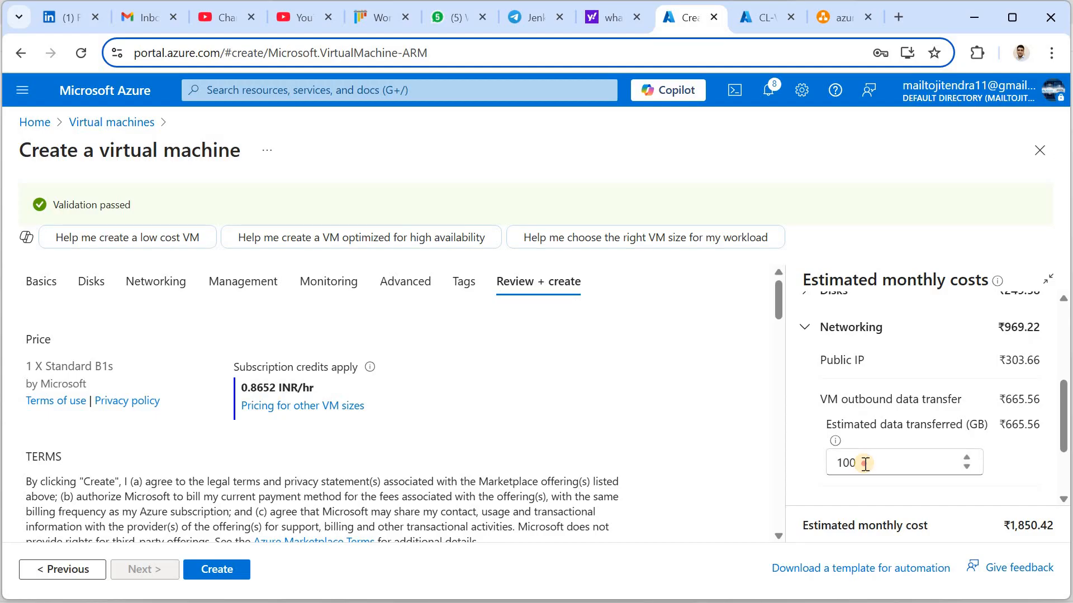
{"action": "left_click", "coordinate": [865, 463]}
{"action": "key", "text": "BackSpace"}
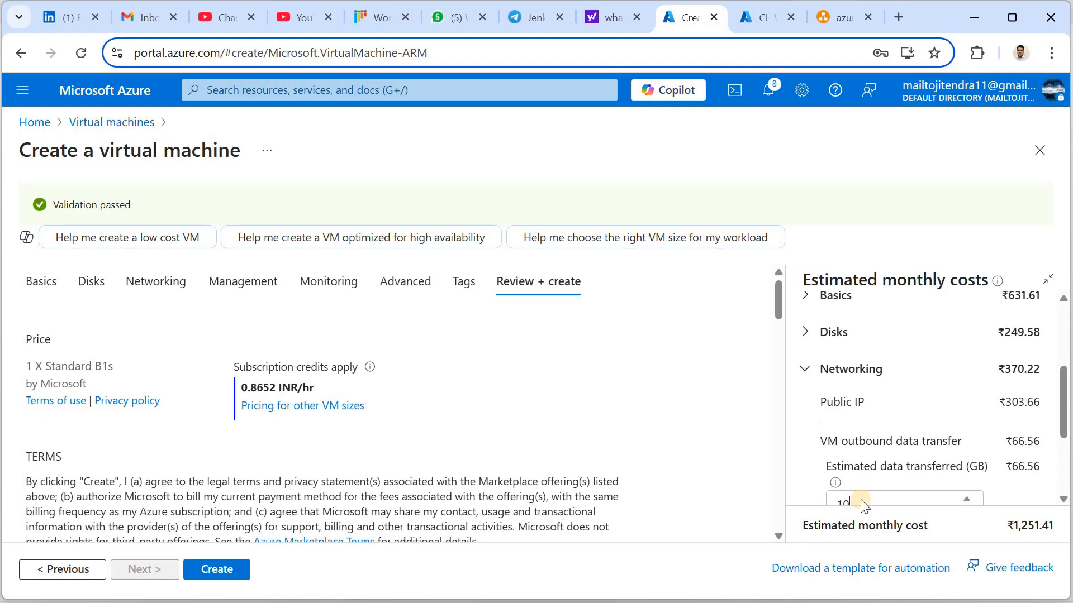
{"action": "key", "text": "BackSpace"}
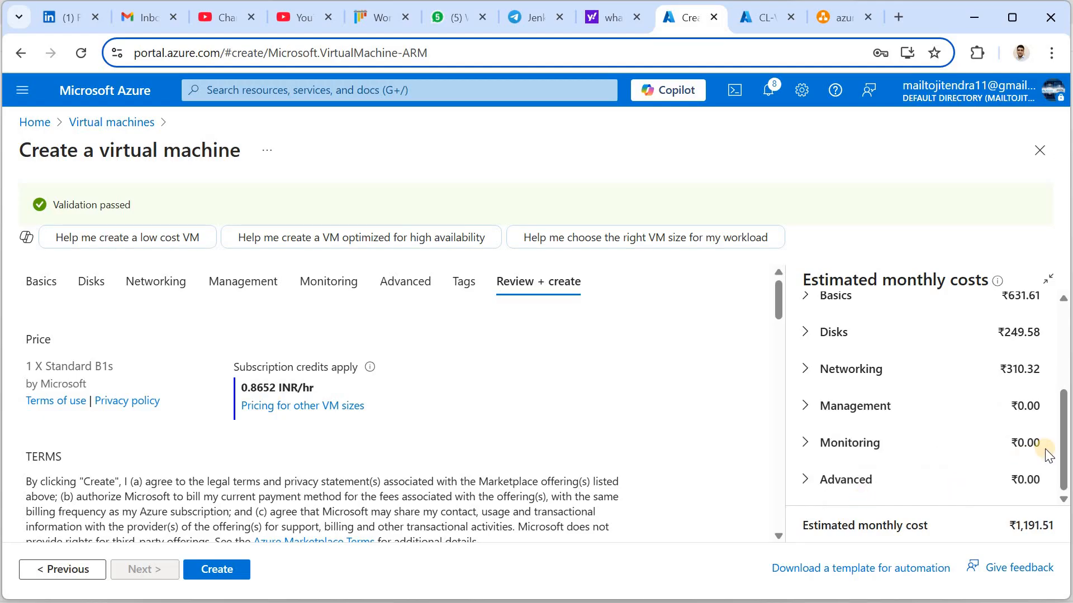
Re-edit the estimated data transfer amount under Networking and submit CL-LAB-VM for creation
{"action": "left_click", "coordinate": [807, 370]}
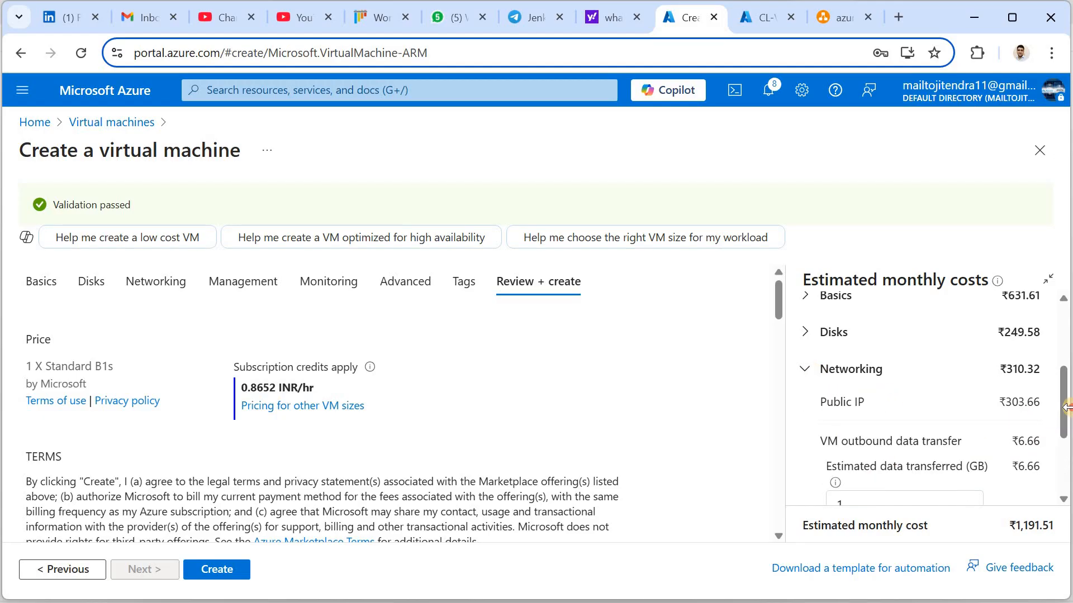
{"action": "left_click_drag", "start_coordinate": [1064, 400], "coordinate": [1061, 443]}
{"action": "scroll", "coordinate": [1062, 447], "scroll_direction": "down", "scroll_amount": 2}
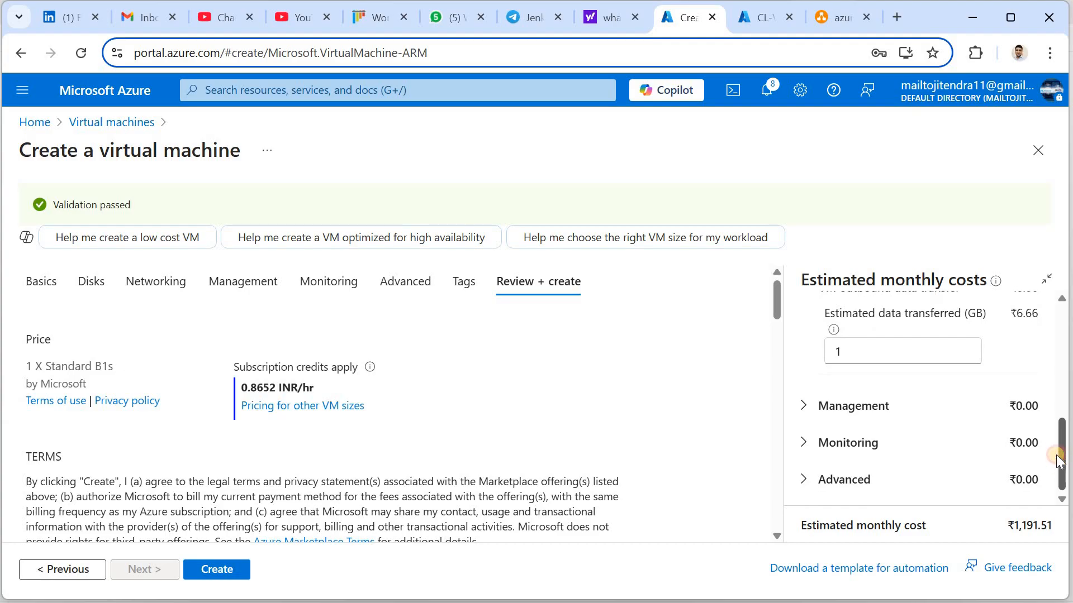
{"action": "left_click_drag", "start_coordinate": [1059, 447], "coordinate": [1062, 401]}
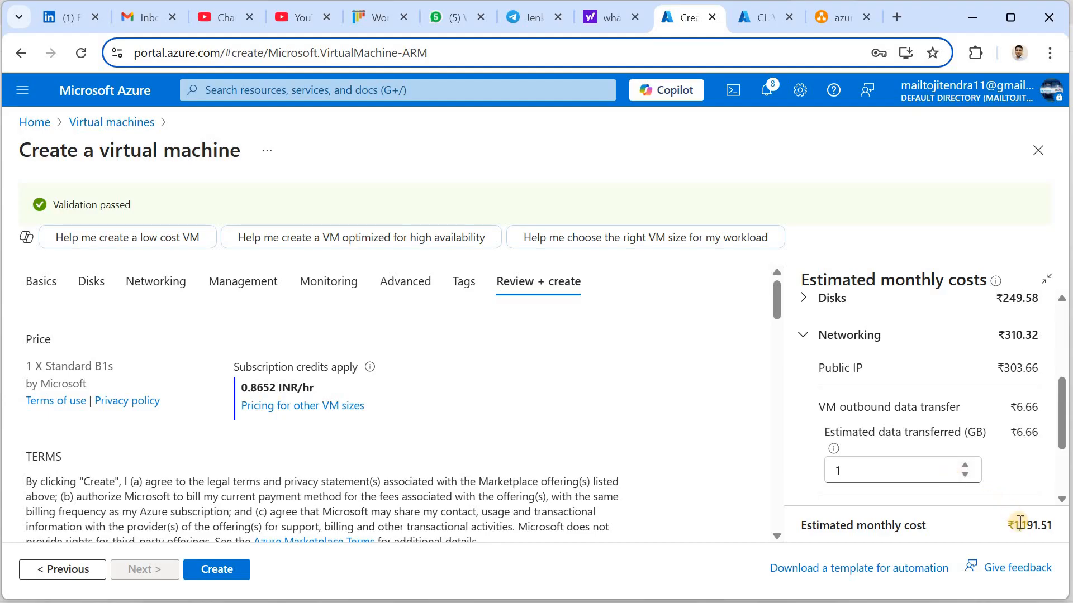
{"action": "left_click", "coordinate": [867, 467]}
{"action": "type", "text": "0"}
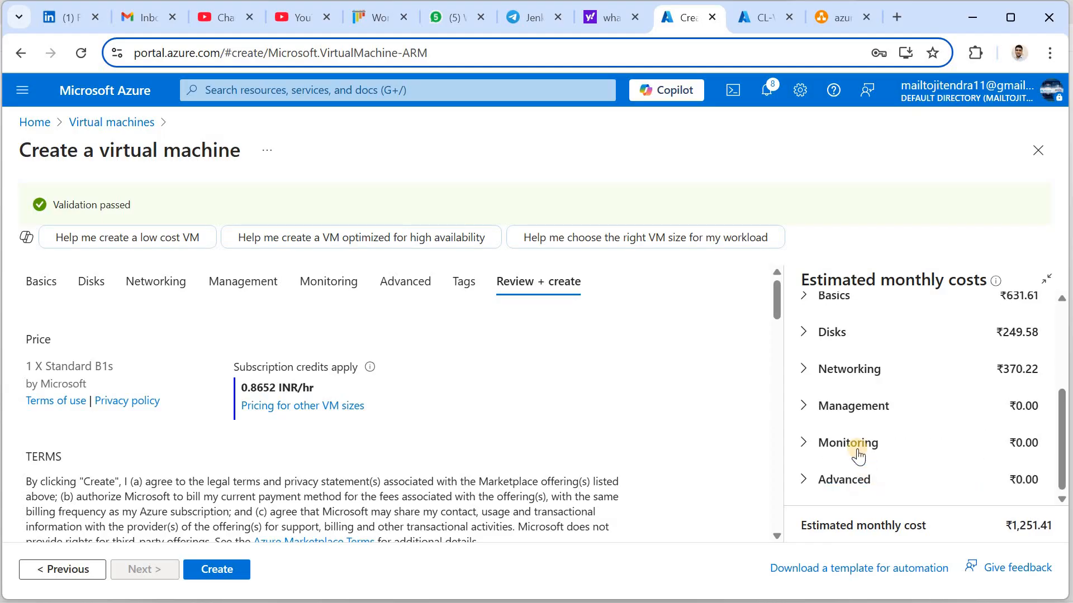
{"action": "left_click", "coordinate": [804, 370]}
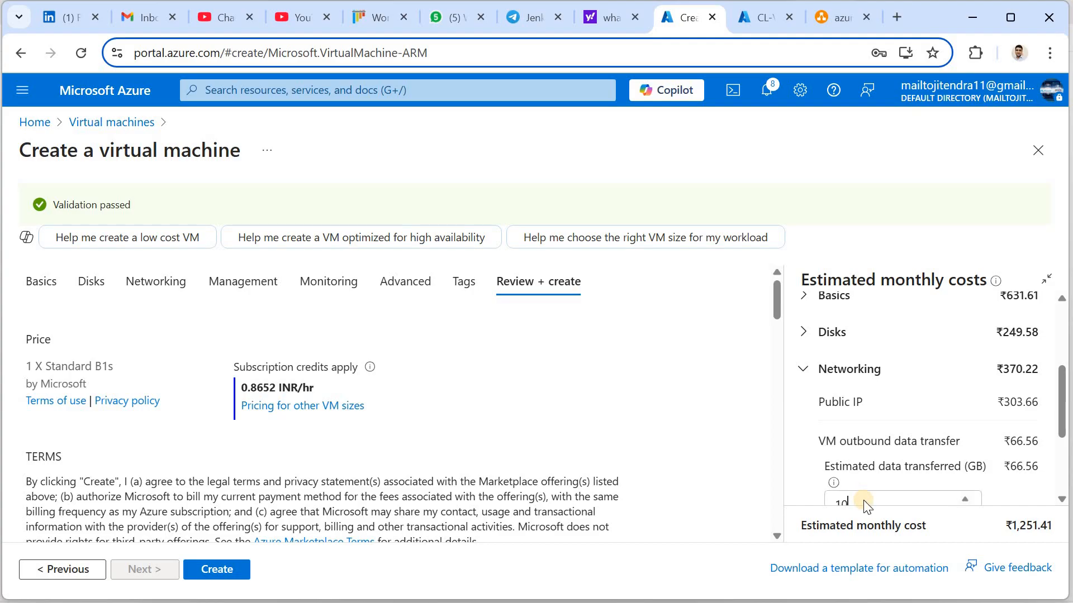
{"action": "left_click", "coordinate": [231, 570]}
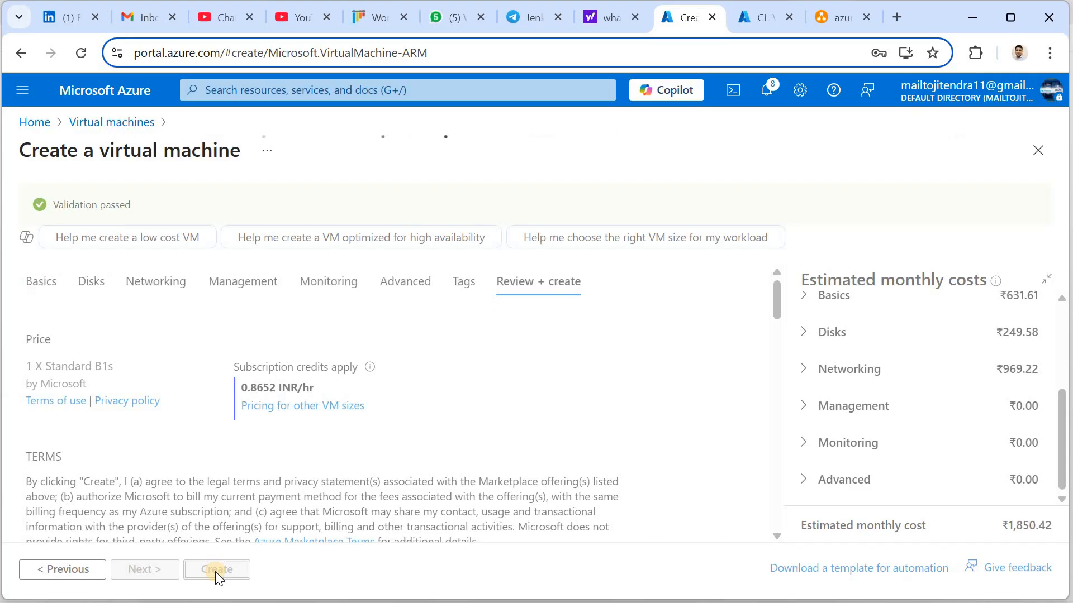
Create the VM, check the deployed resources list, and open the running CL-LAB-VM
{"action": "left_click", "coordinate": [216, 570]}
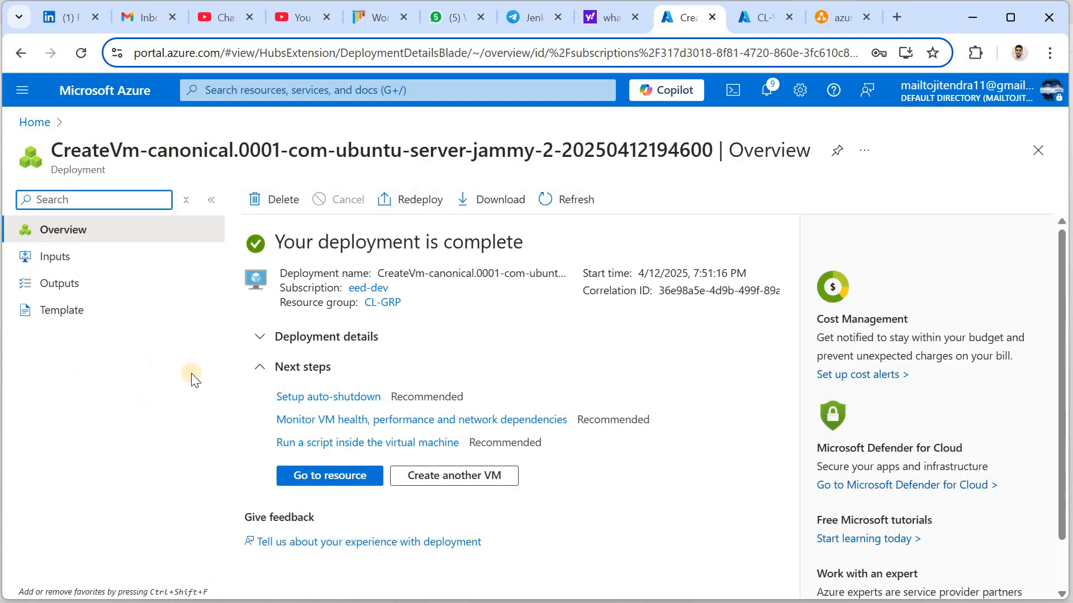
{"action": "left_click", "coordinate": [260, 338]}
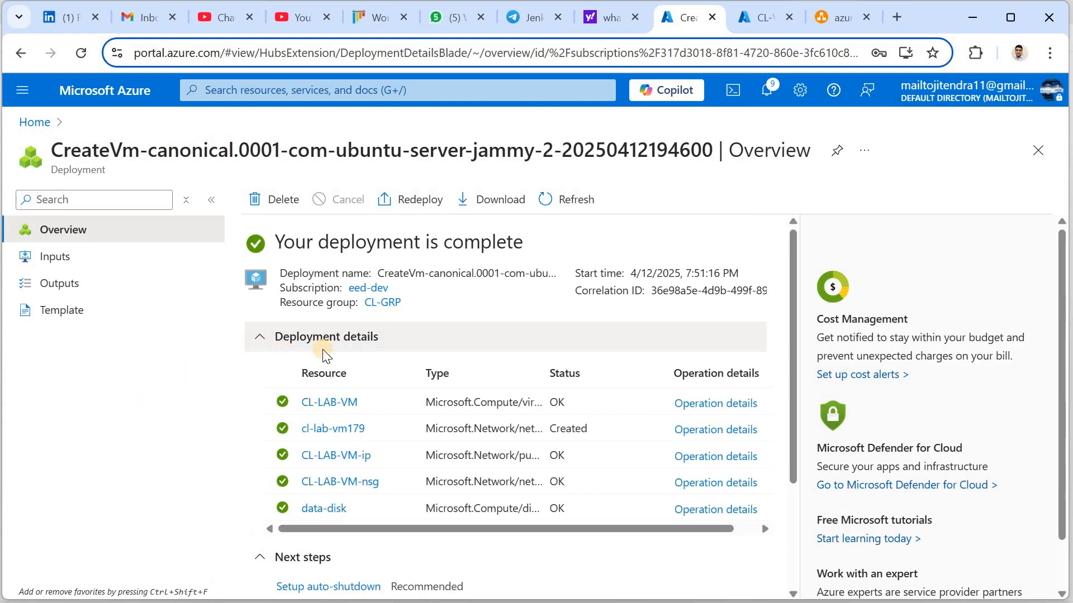
{"action": "left_click", "coordinate": [261, 339]}
{"action": "left_click", "coordinate": [260, 339]}
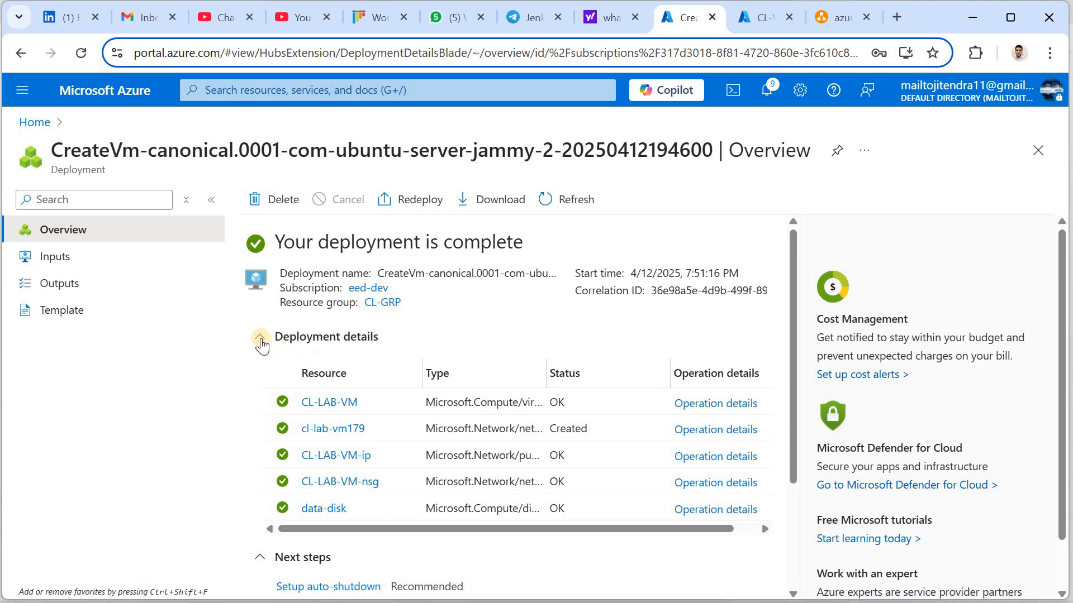
{"action": "left_click", "coordinate": [259, 336]}
{"action": "left_click", "coordinate": [323, 478]}
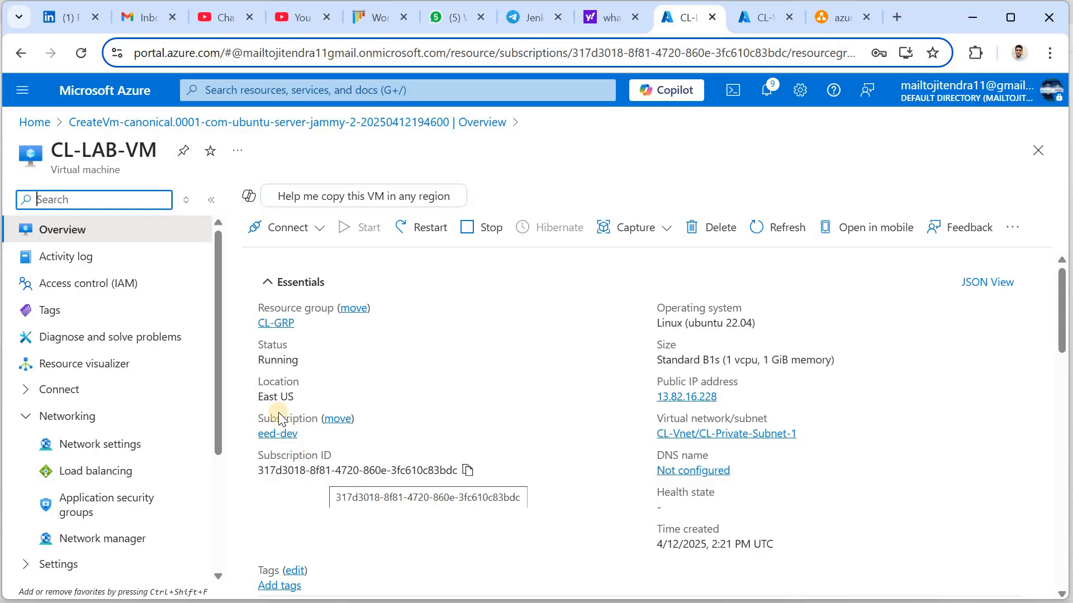
Copy CL-LAB-VM's public IP 13.82.16.228 from its Overview page
{"action": "double_click", "coordinate": [275, 360]}
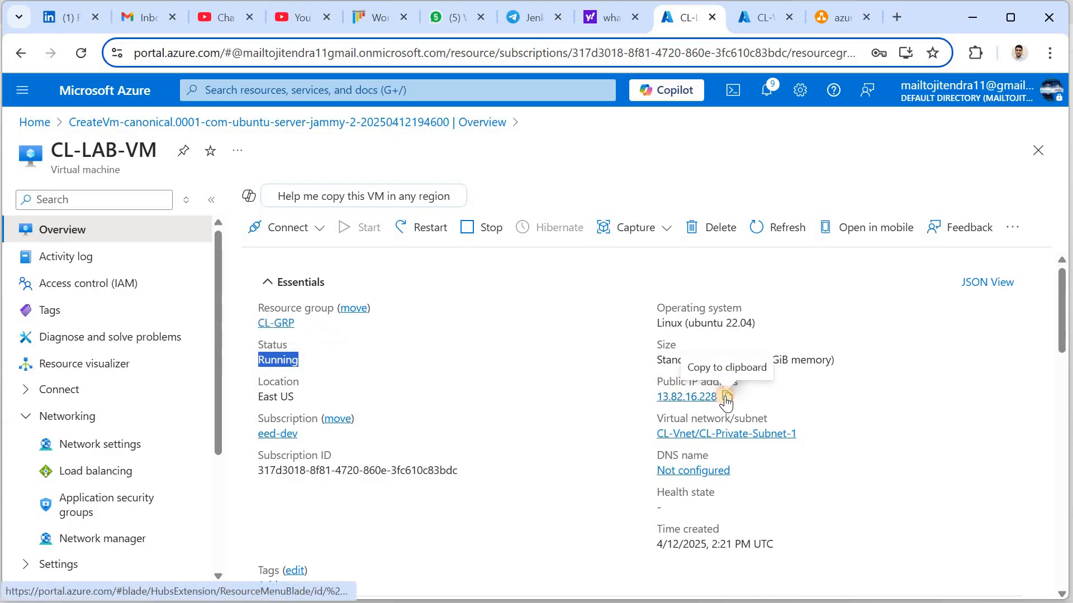
{"action": "left_click", "coordinate": [726, 397]}
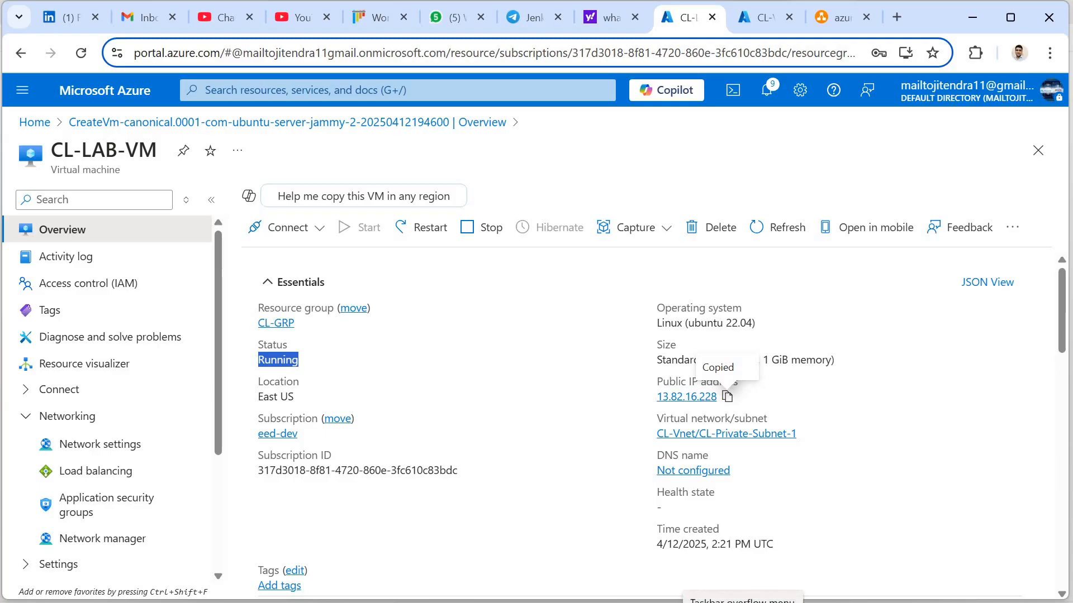
{"action": "left_click", "coordinate": [743, 602]}
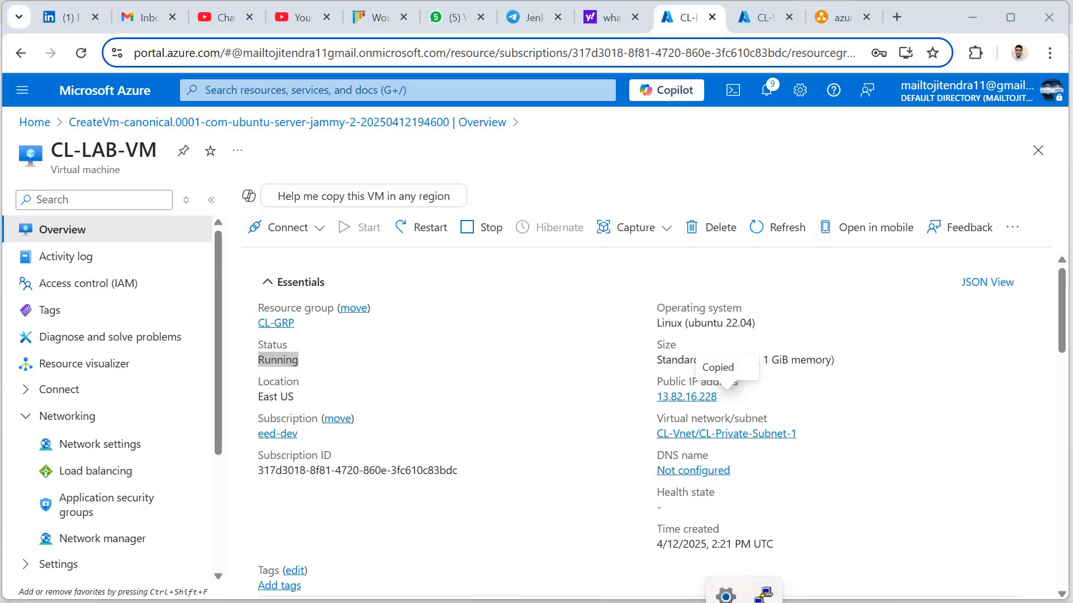
Open a new PuTTY session to 13.82.16.228 and close the old CL-LAB-VM session
{"action": "left_click", "coordinate": [766, 595]}
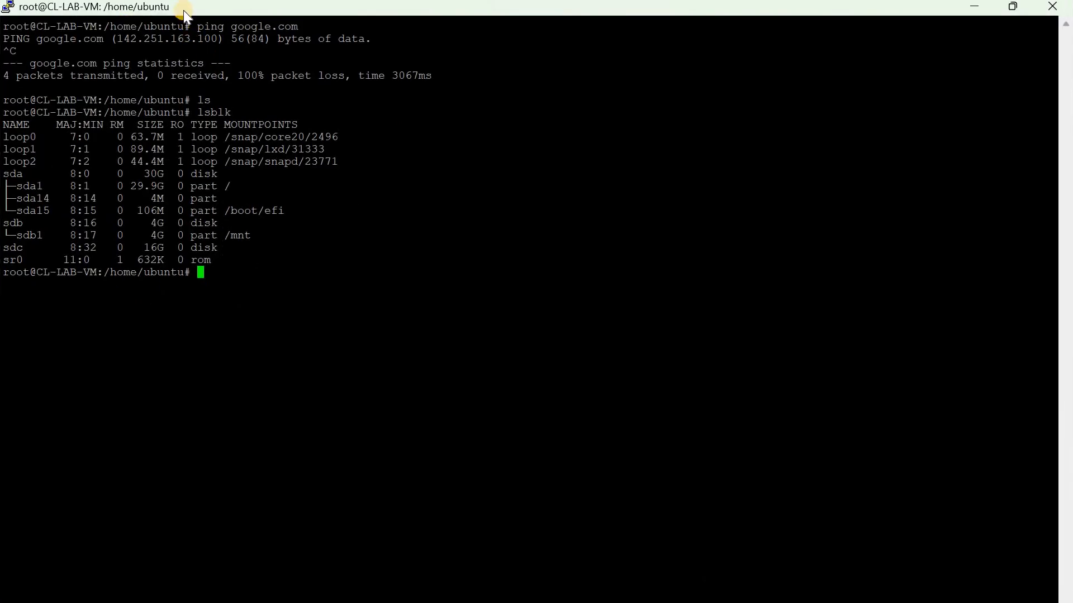
{"action": "right_click", "coordinate": [183, 9]}
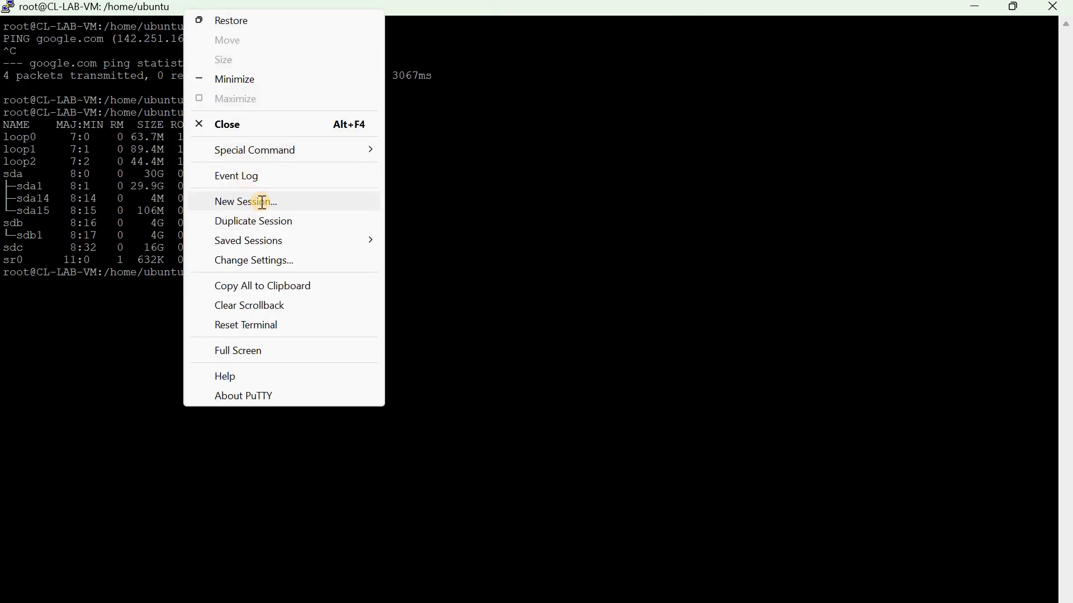
{"action": "left_click", "coordinate": [261, 202]}
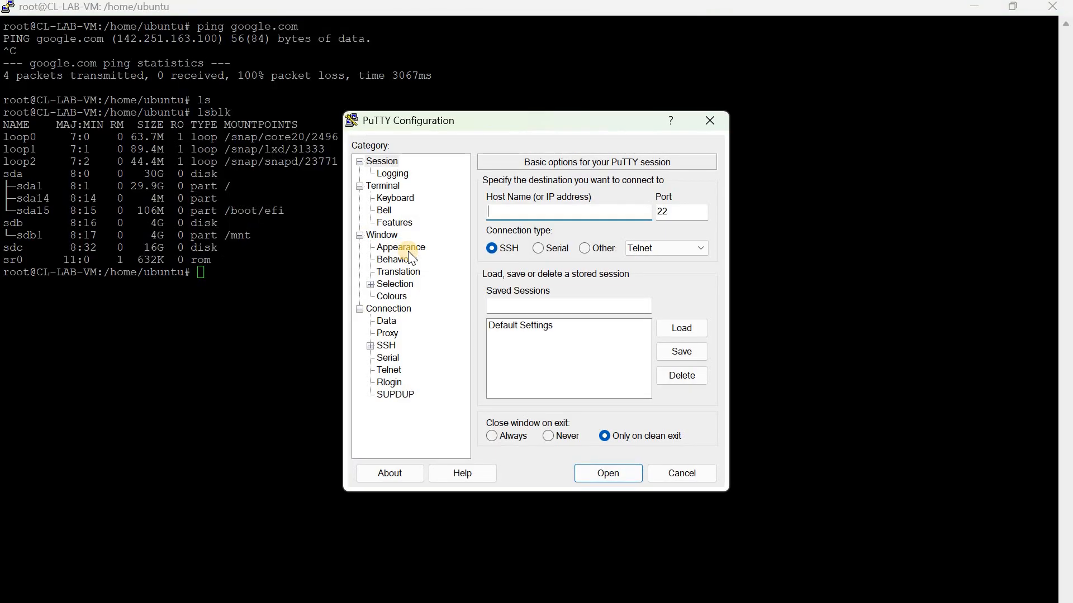
{"action": "type", "text": "13.82.16.228"}
{"action": "left_click", "coordinate": [595, 469]}
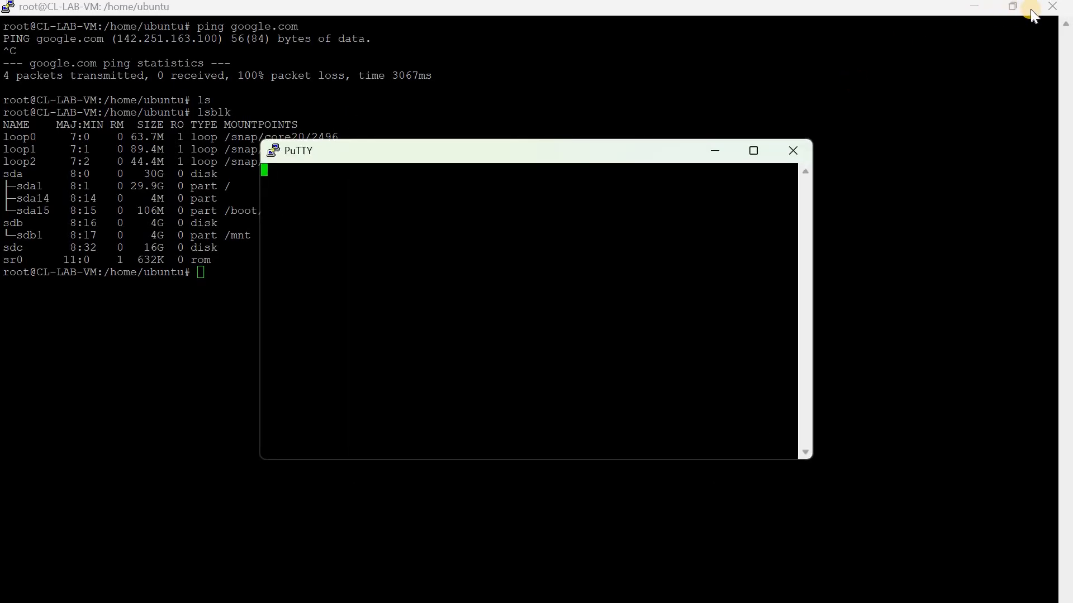
{"action": "left_click", "coordinate": [1049, 7]}
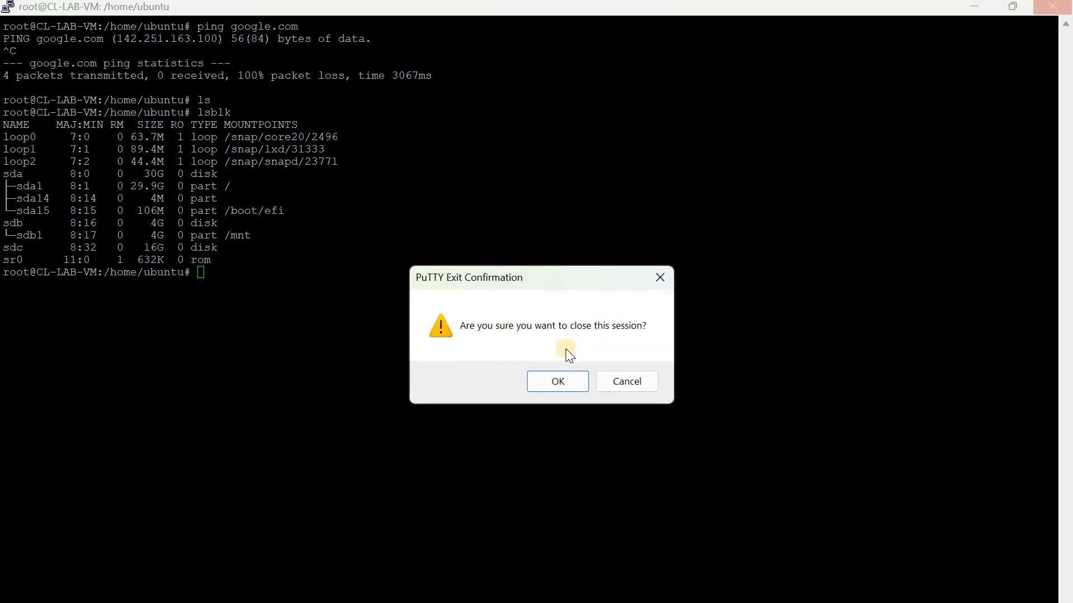
{"action": "left_click", "coordinate": [557, 383]}
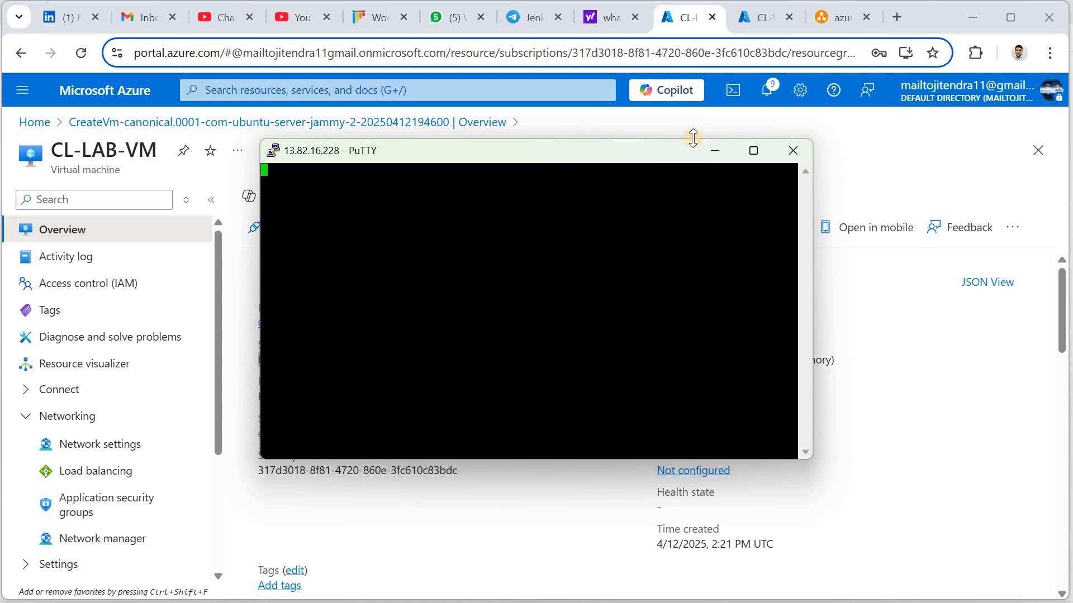
Minimize the new PuTTY window and return to CL-LAB-VM's Overview in the portal
{"action": "left_click", "coordinate": [719, 156]}
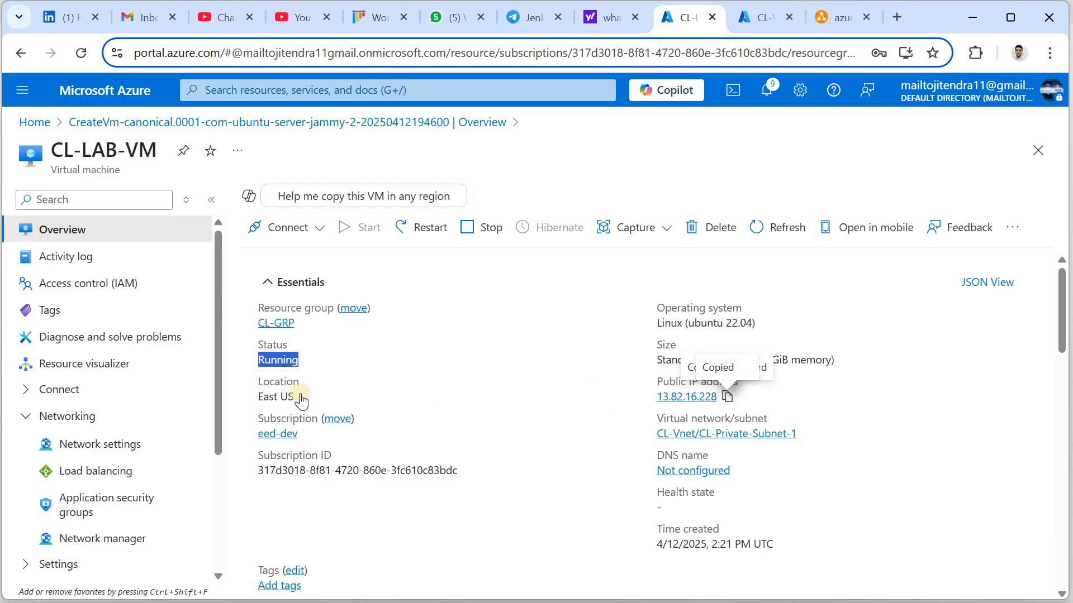
{"action": "left_click", "coordinate": [257, 90]}
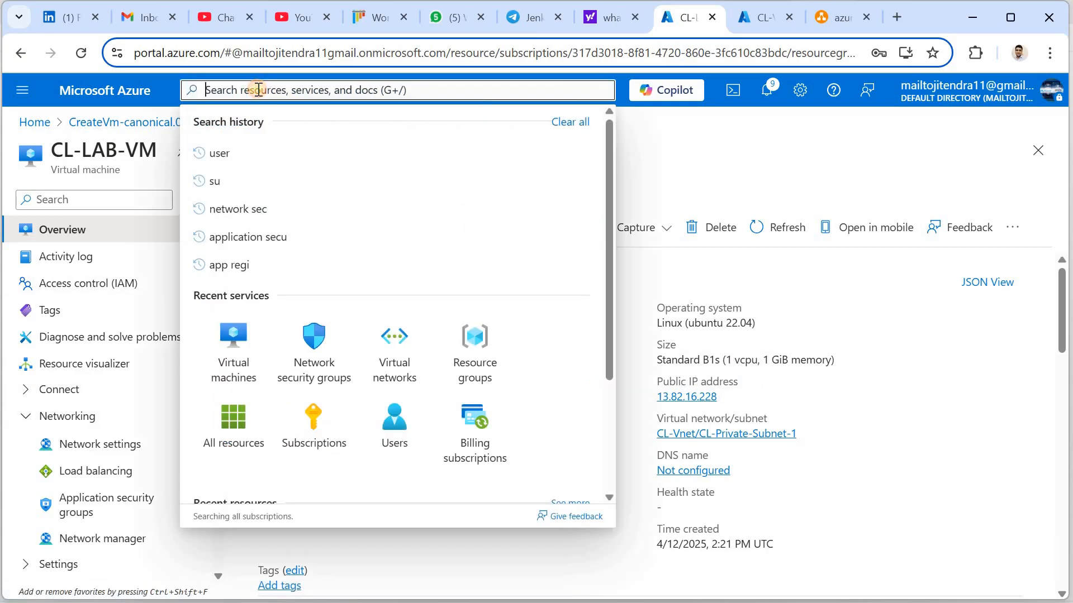
{"action": "left_click", "coordinate": [730, 192]}
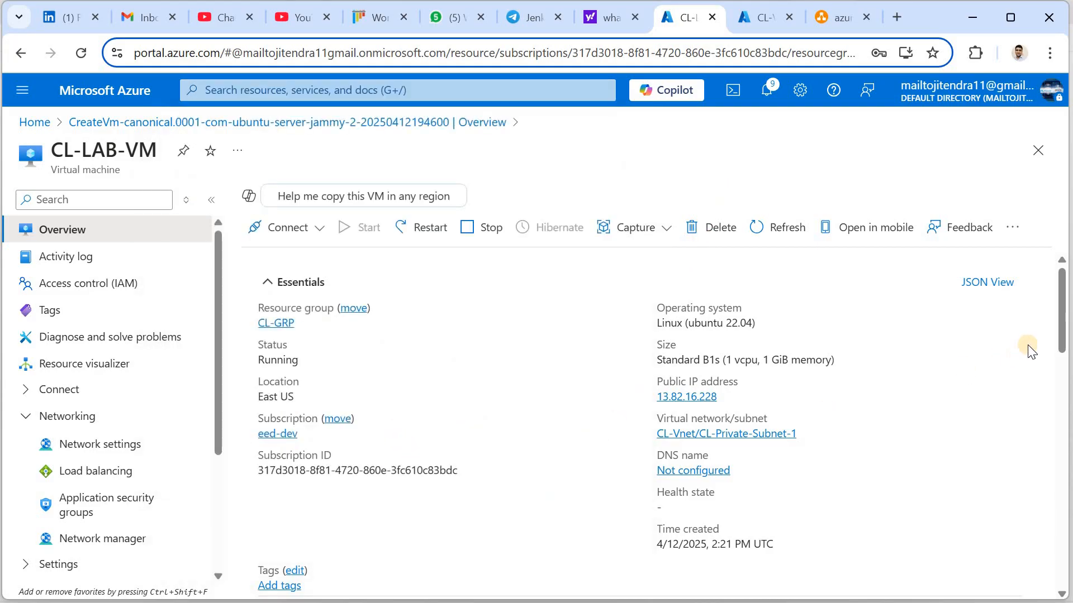
{"action": "scroll", "coordinate": [1063, 353], "scroll_direction": "down", "scroll_amount": 5}
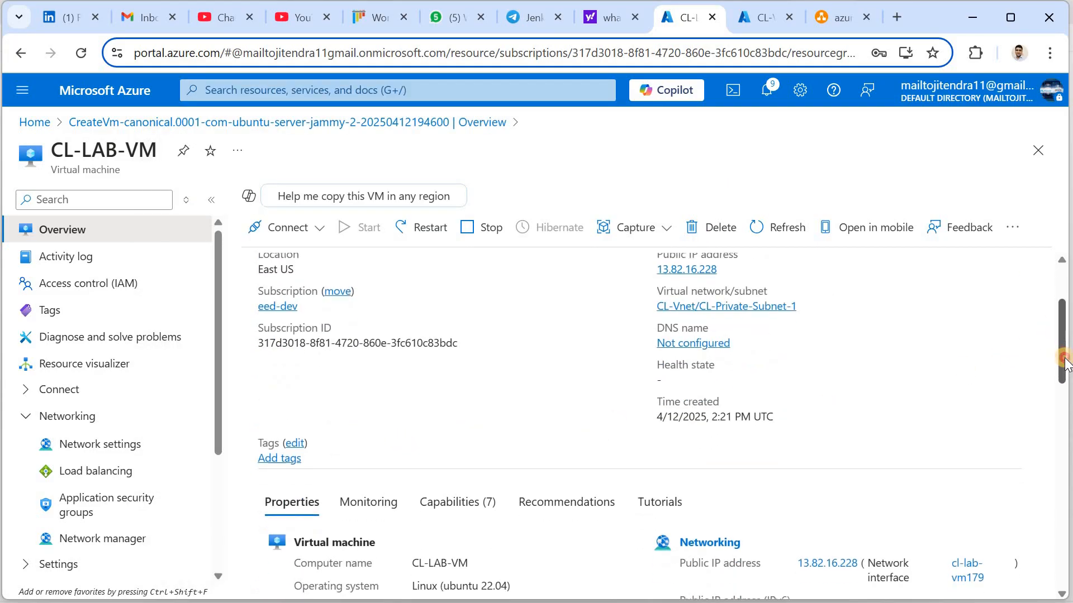
{"action": "scroll", "coordinate": [1063, 302], "scroll_direction": "up", "scroll_amount": 5}
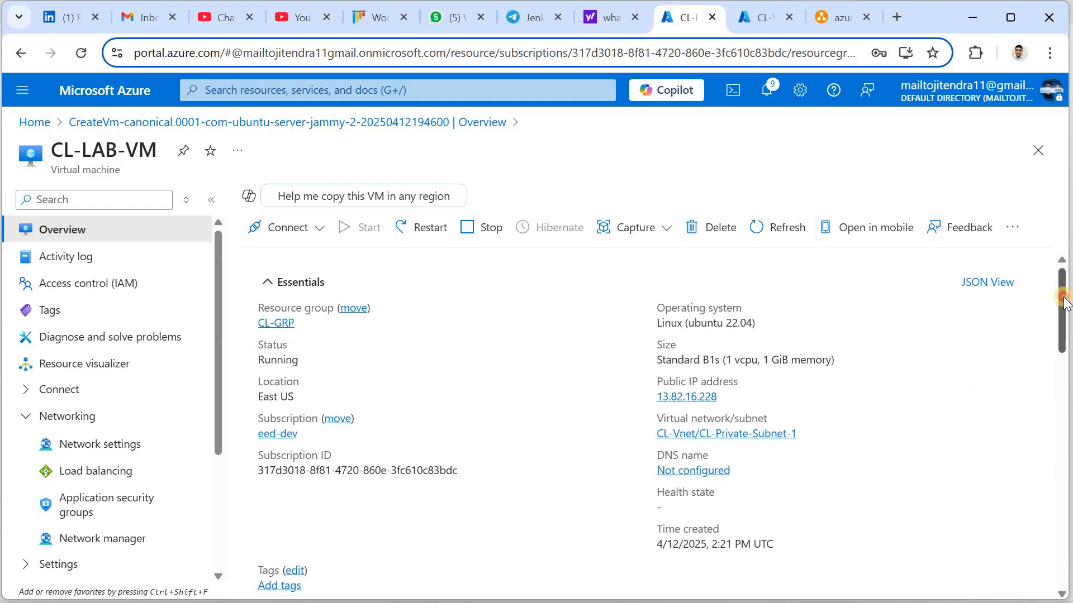
Open CL-LAB-VM's Network settings and locate NSG CL-LAB-VM-nsg on interface cl-lab-vm179
{"action": "left_click", "coordinate": [100, 446]}
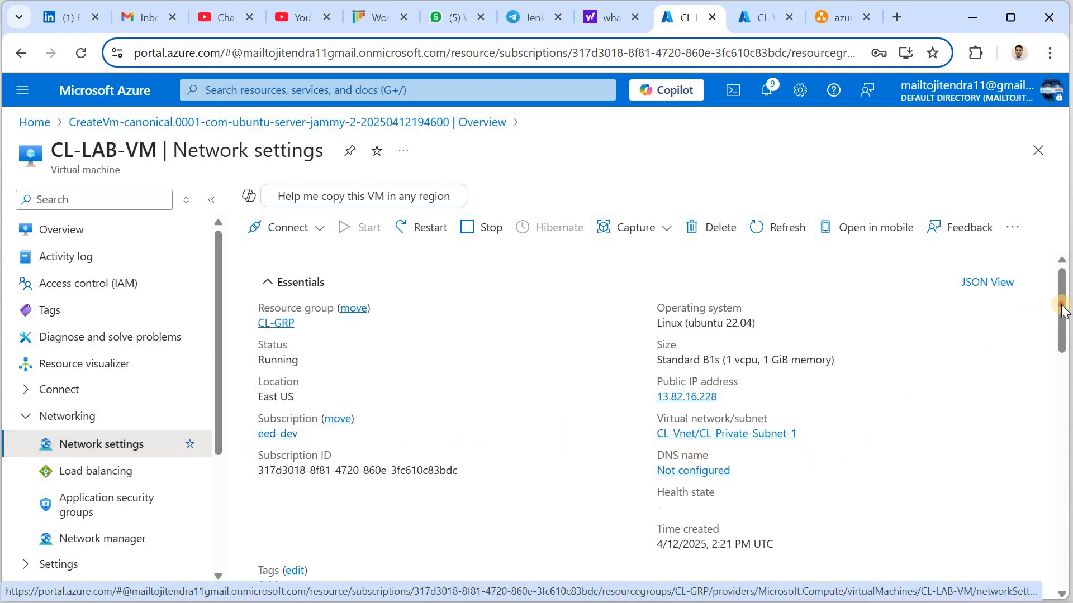
{"action": "mouse_move", "coordinate": [1061, 319]}
{"action": "left_mouse_down"}
{"action": "mouse_move", "coordinate": [1065, 401]}
{"action": "mouse_move", "coordinate": [990, 554]}
{"action": "mouse_move", "coordinate": [1008, 493]}
{"action": "mouse_move", "coordinate": [999, 521]}
{"action": "mouse_move", "coordinate": [1021, 217]}
{"action": "left_mouse_up"}
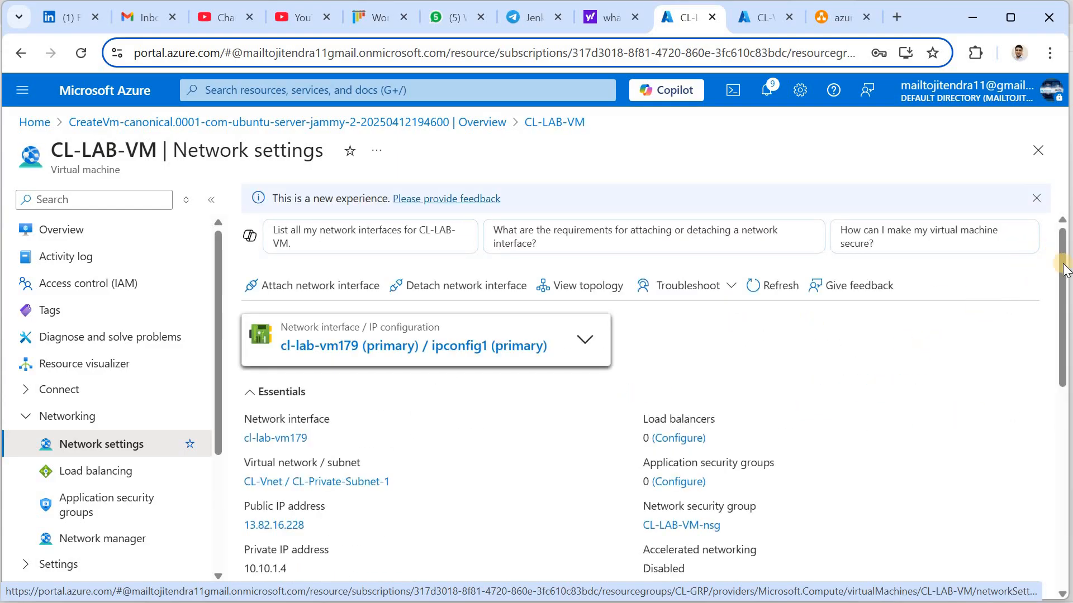
{"action": "scroll", "coordinate": [652, 391], "scroll_direction": "down", "scroll_amount": 3}
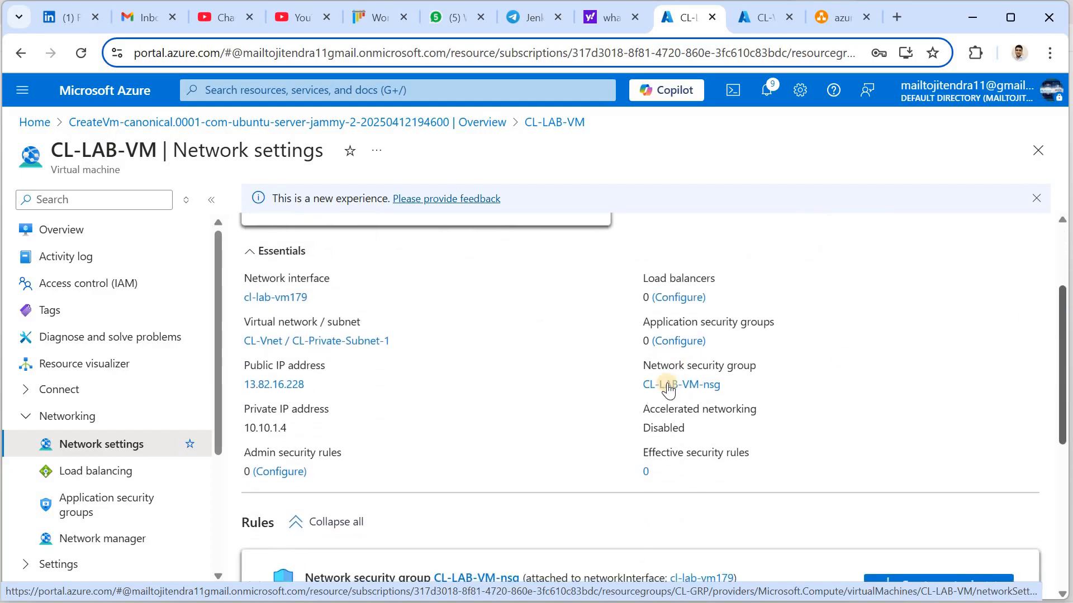
{"action": "left_click_drag", "start_coordinate": [642, 366], "coordinate": [757, 364]}
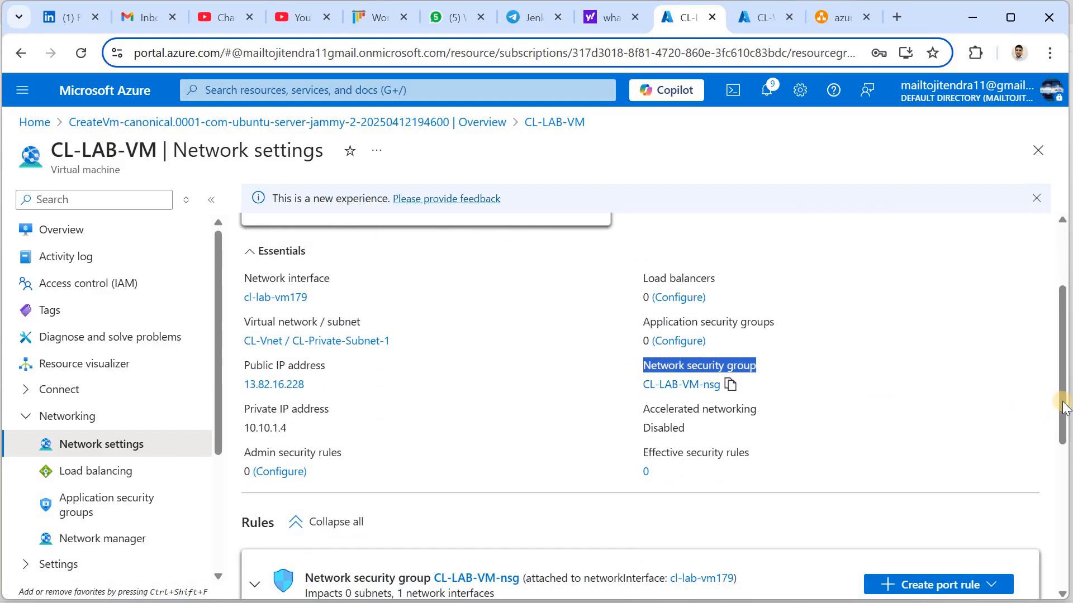
{"action": "scroll", "coordinate": [1064, 436], "scroll_direction": "down", "scroll_amount": 4}
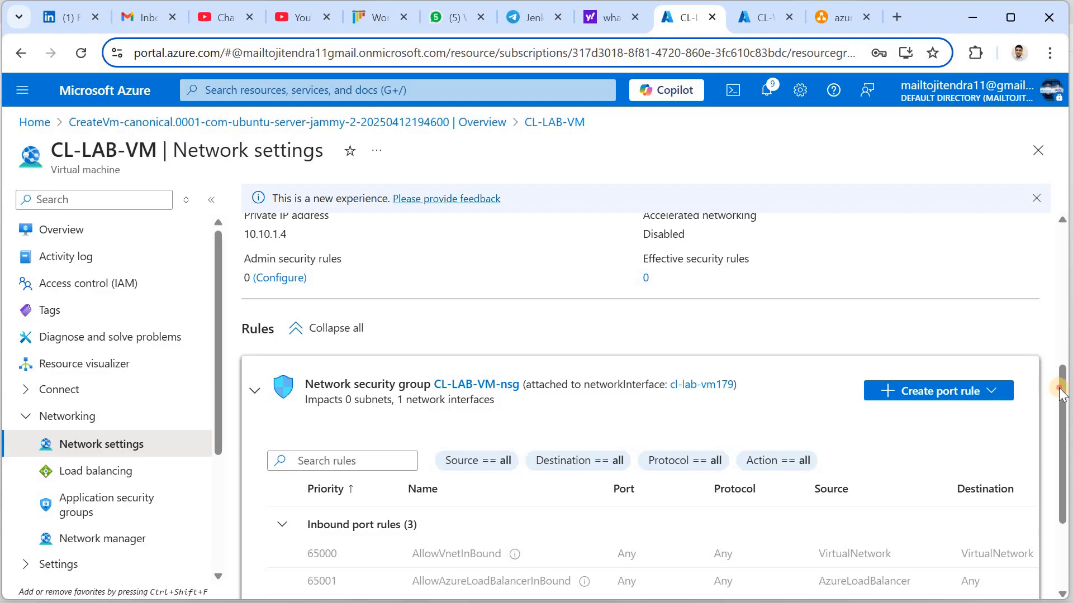
{"action": "left_click_drag", "start_coordinate": [1058, 385], "coordinate": [1060, 330]}
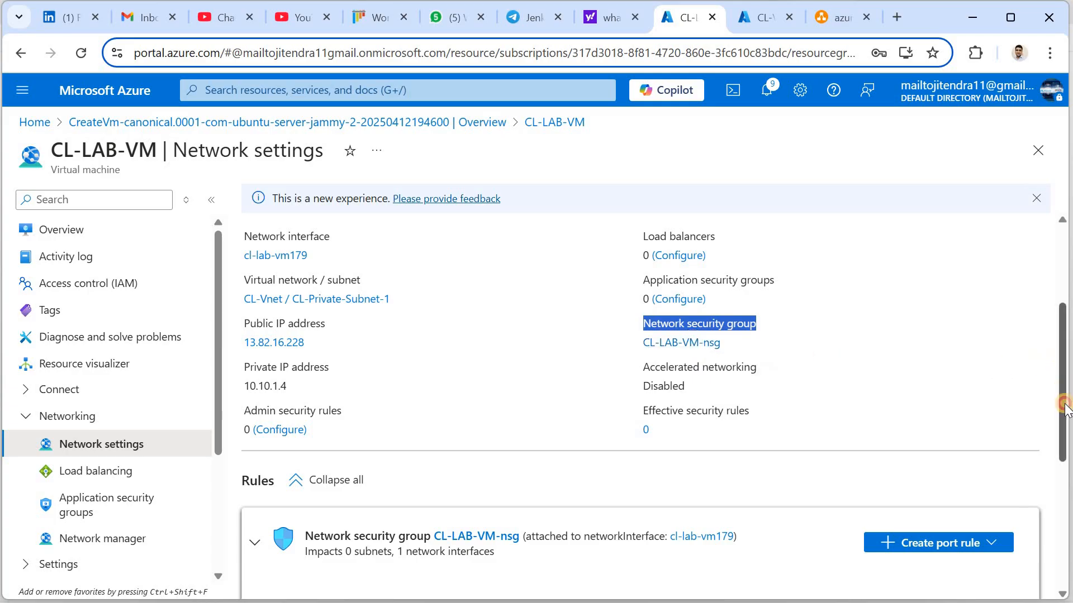
{"action": "scroll", "coordinate": [929, 448], "scroll_direction": "down", "scroll_amount": 2}
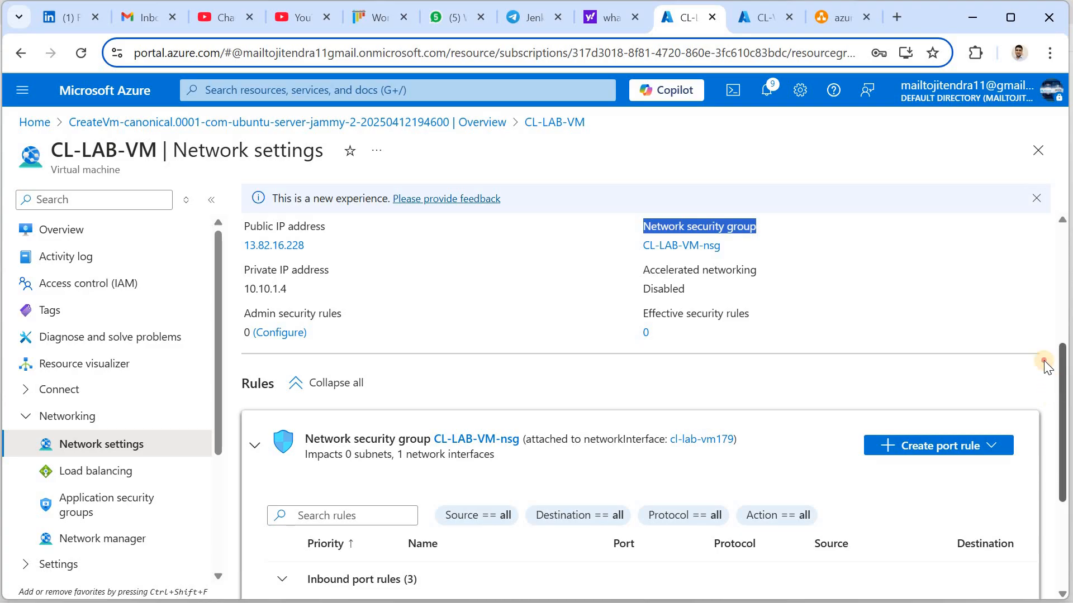
{"action": "scroll", "coordinate": [900, 369], "scroll_direction": "up", "scroll_amount": 3}
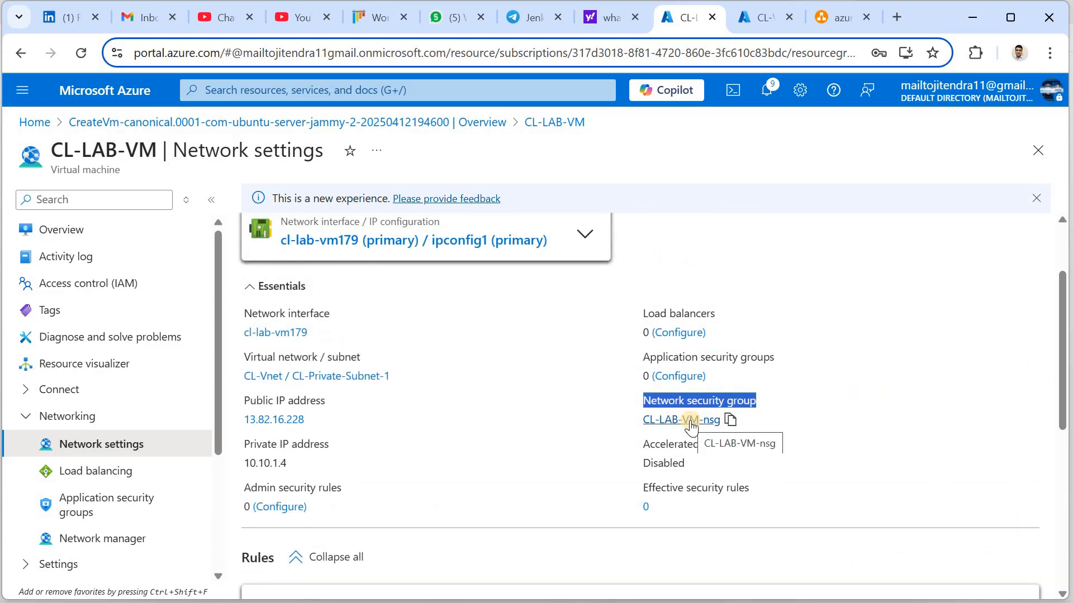
Open CL-LAB-VM-nsg and look over its overview and security rules
{"action": "left_click", "coordinate": [689, 421]}
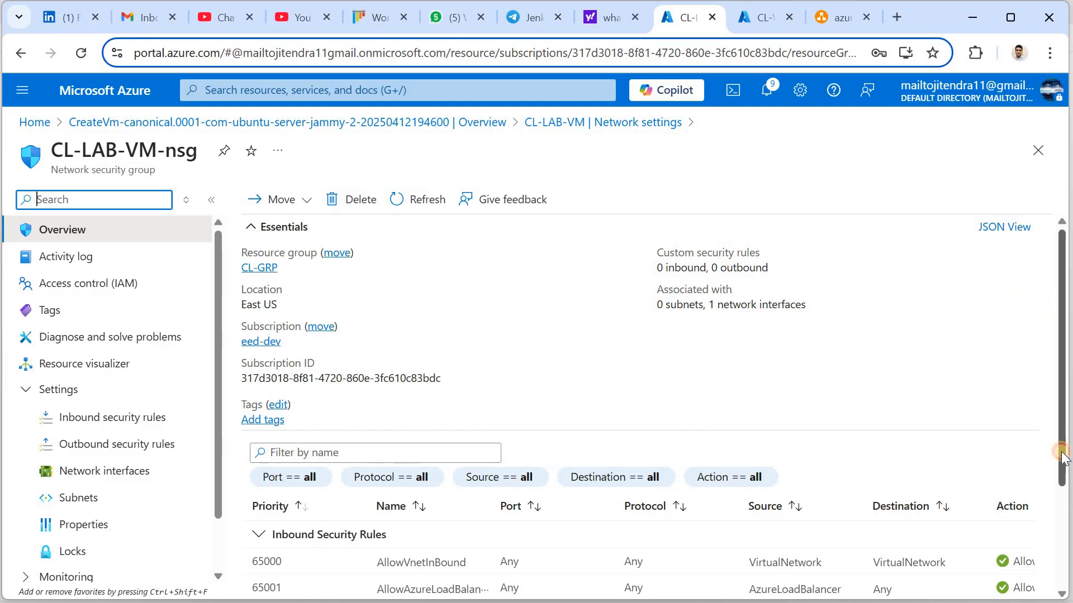
{"action": "scroll", "coordinate": [1061, 457], "scroll_direction": "down", "scroll_amount": 3}
{"action": "scroll", "coordinate": [1062, 284], "scroll_direction": "up", "scroll_amount": 3}
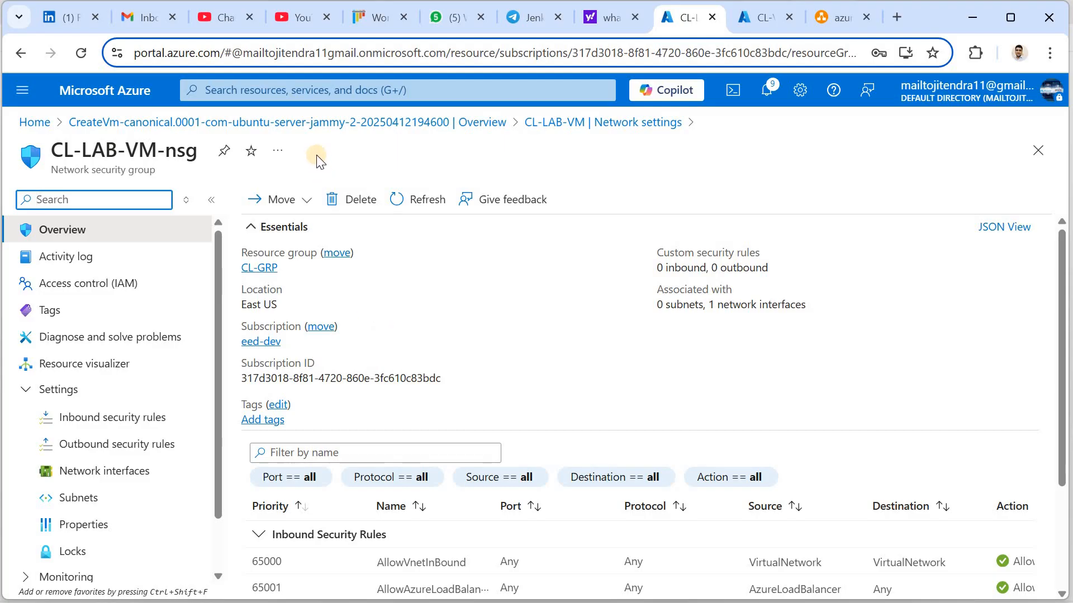
Open CL-Vnet from Virtual networks and list its four subnets with the Name column widened
{"action": "left_click", "coordinate": [305, 92]}
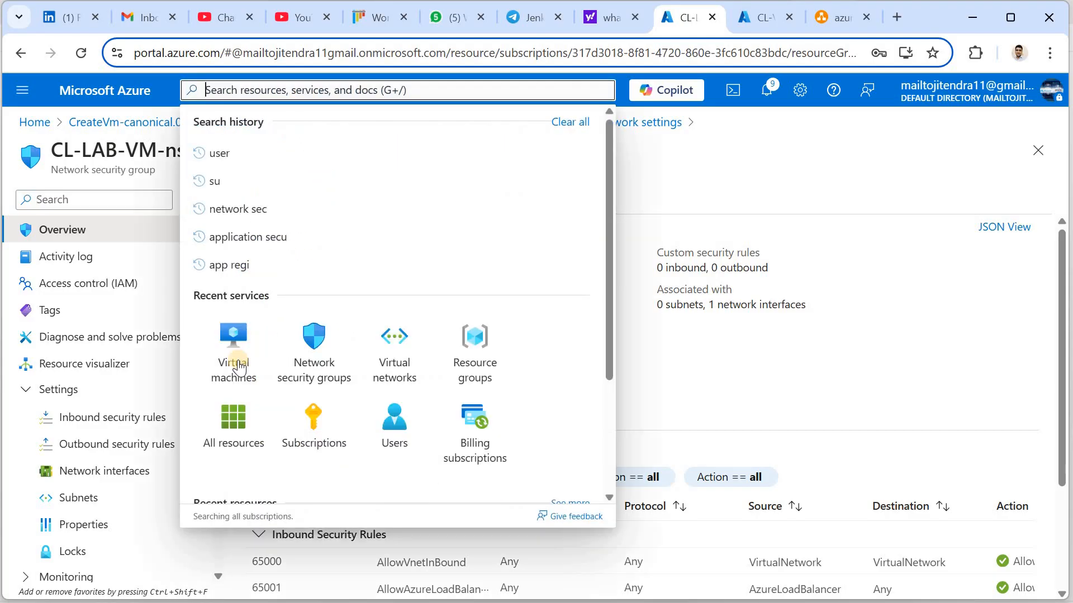
{"action": "left_click", "coordinate": [391, 373]}
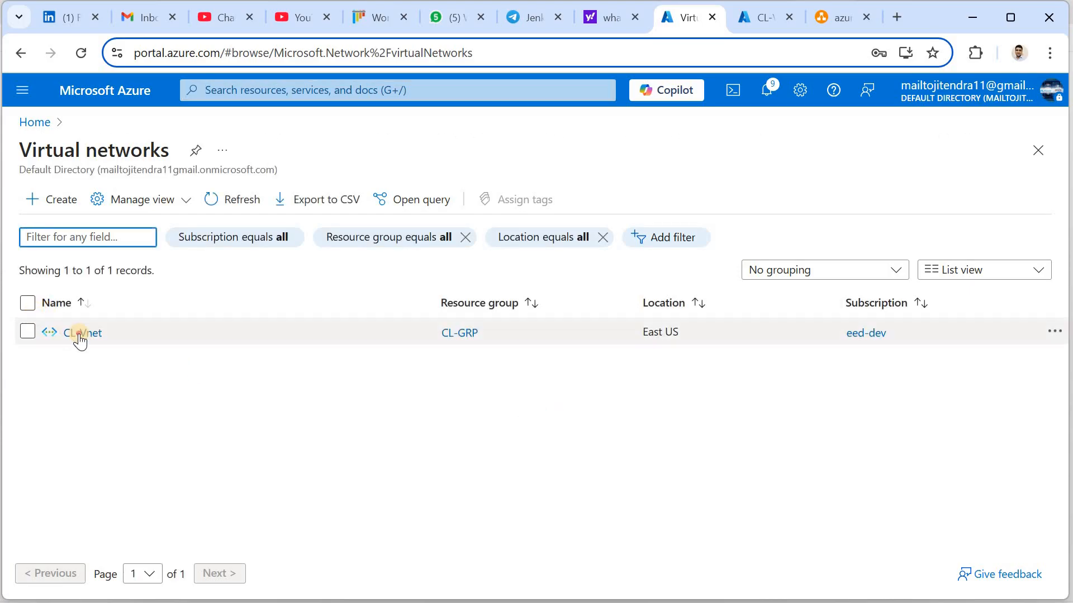
{"action": "left_click", "coordinate": [79, 333]}
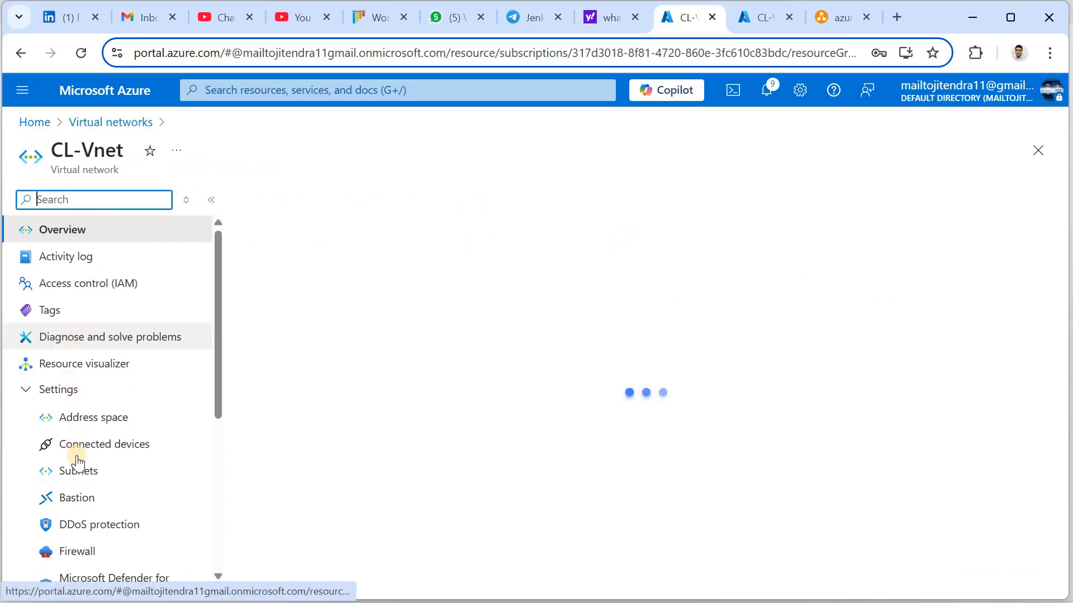
{"action": "left_click", "coordinate": [78, 471]}
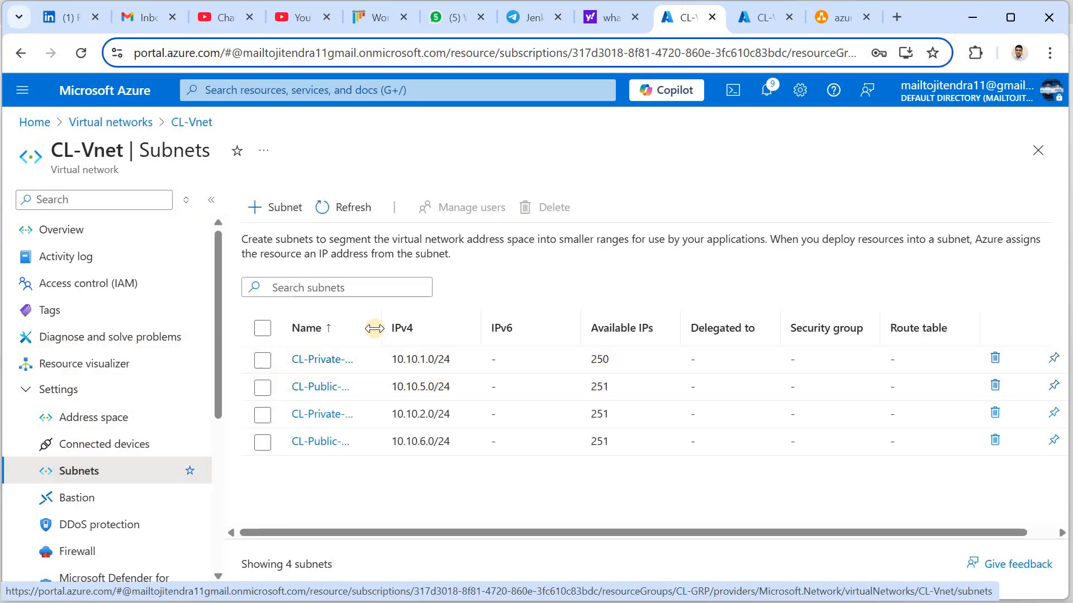
{"action": "left_click_drag", "start_coordinate": [521, 342], "coordinate": [523, 342]}
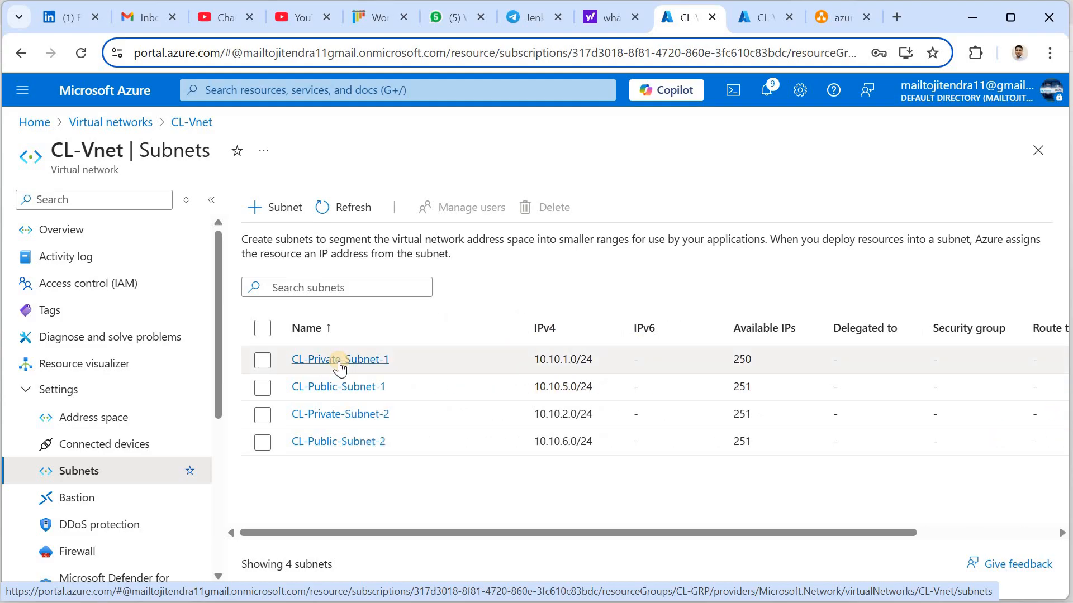
Set CL-Private-Subnet-1's network security group to CL-Private-NSG and save the subnet
{"action": "left_click", "coordinate": [339, 366]}
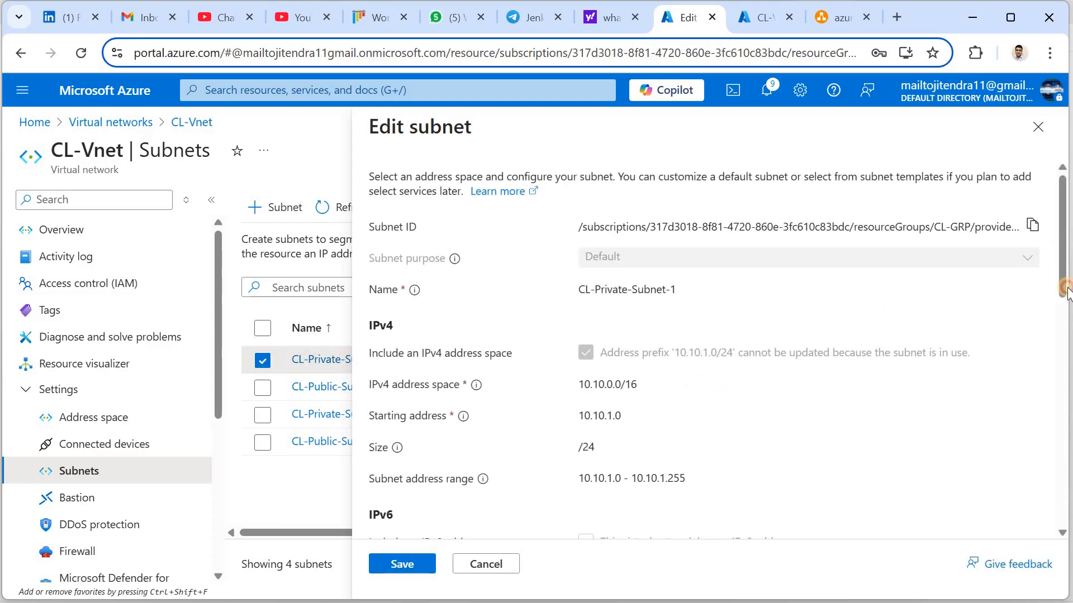
{"action": "left_click_drag", "start_coordinate": [1065, 287], "coordinate": [1066, 462]}
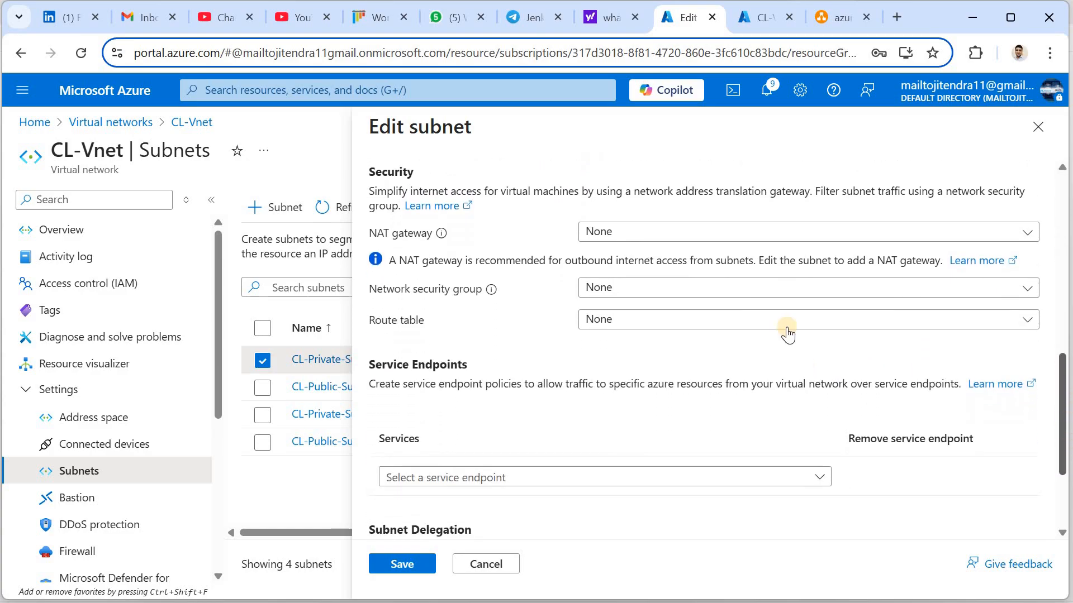
{"action": "left_click", "coordinate": [825, 283]}
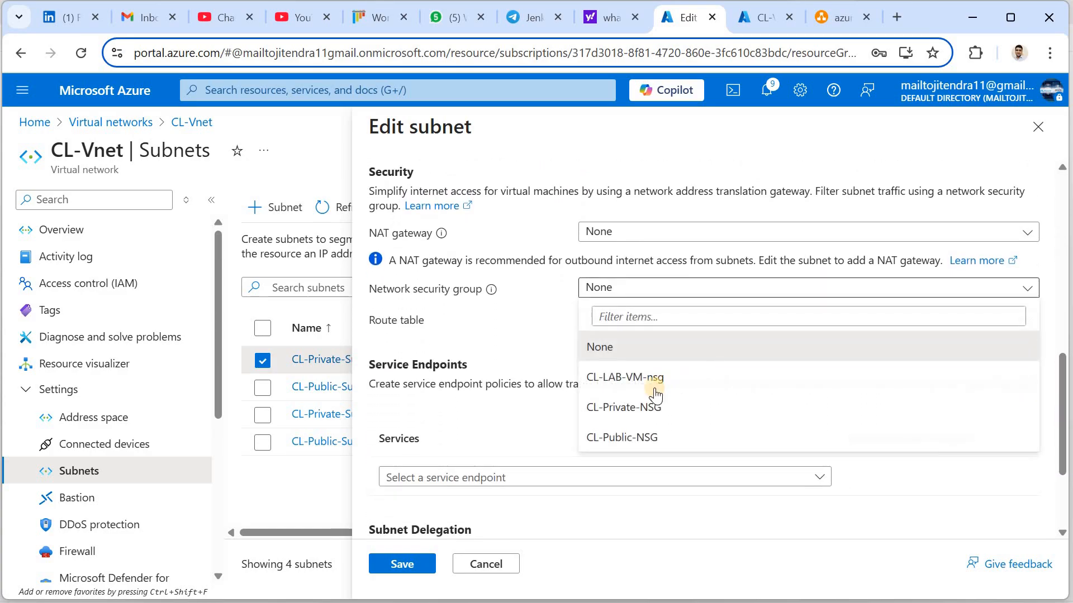
{"action": "left_click", "coordinate": [624, 410]}
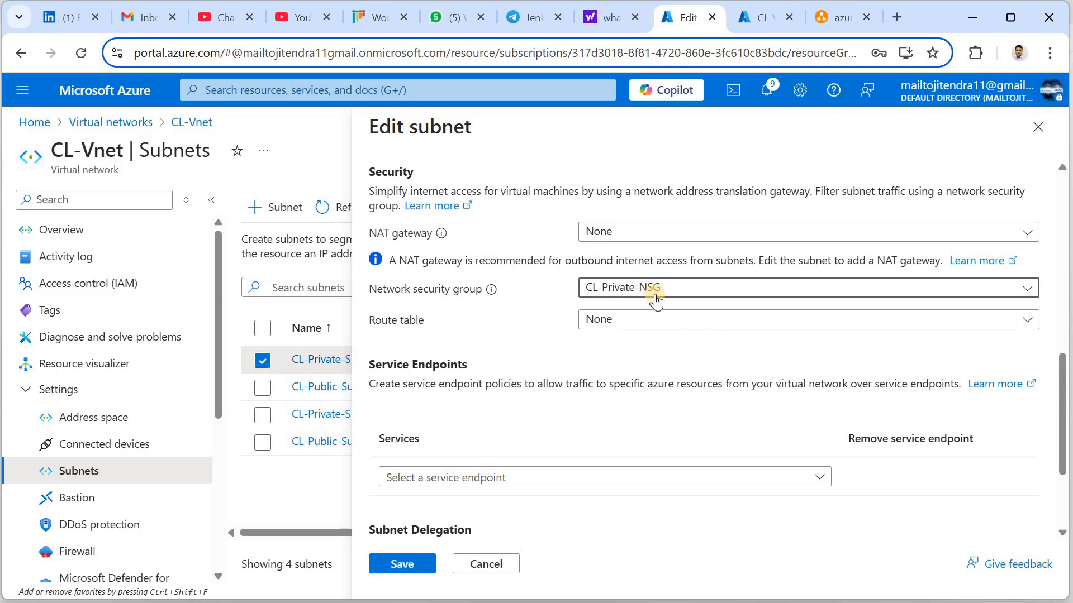
{"action": "left_click", "coordinate": [402, 564]}
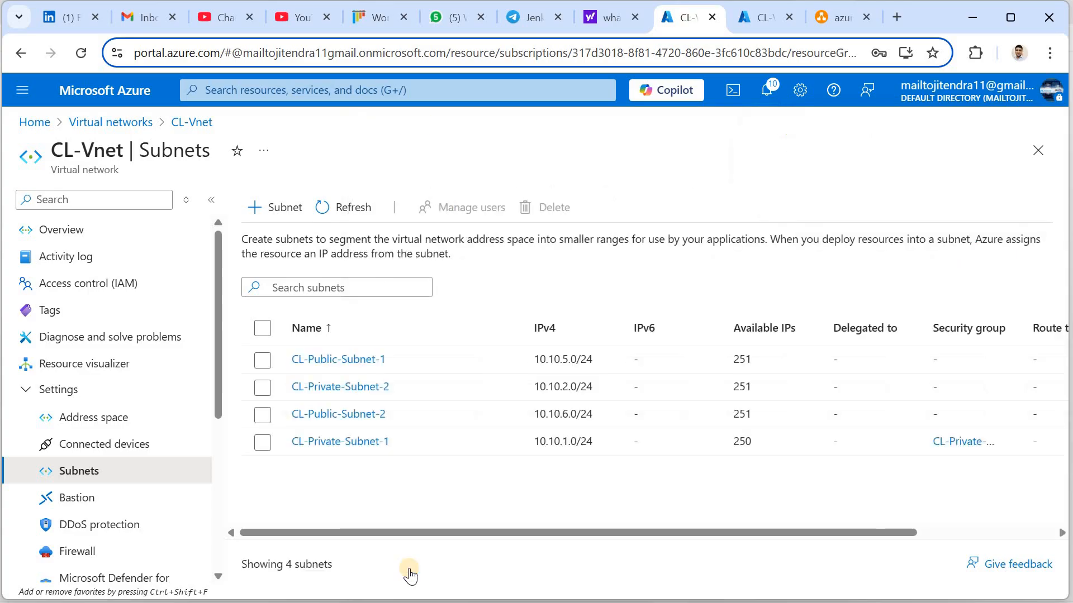
{"action": "left_click", "coordinate": [338, 91]}
Open CL-Private-NSG from Network security groups and view its default inbound rules 65000, 65001, 65500
{"action": "left_click", "coordinate": [386, 363]}
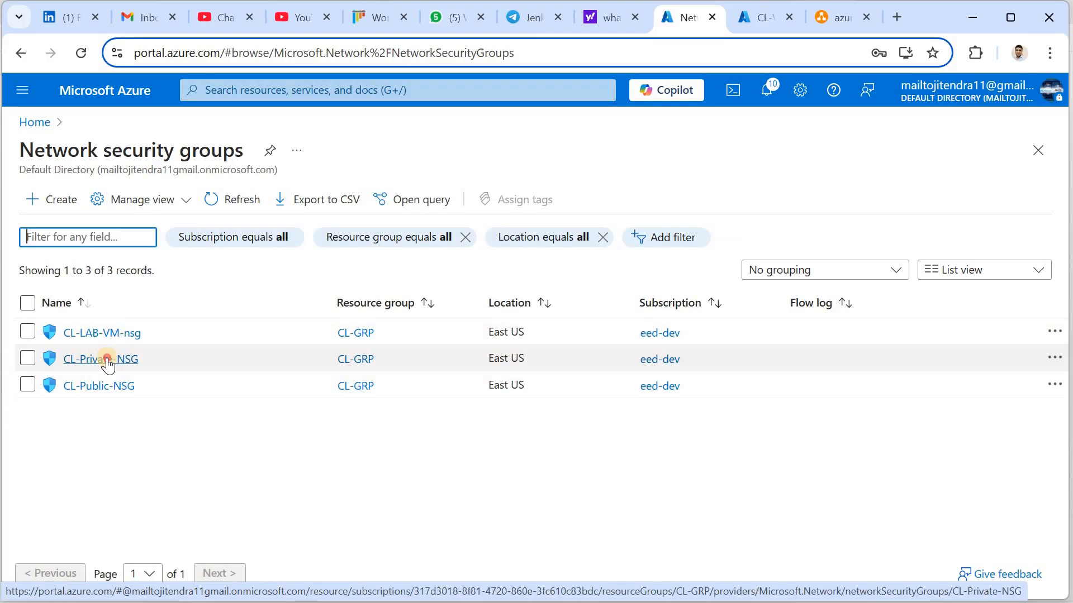
{"action": "left_click", "coordinate": [106, 359]}
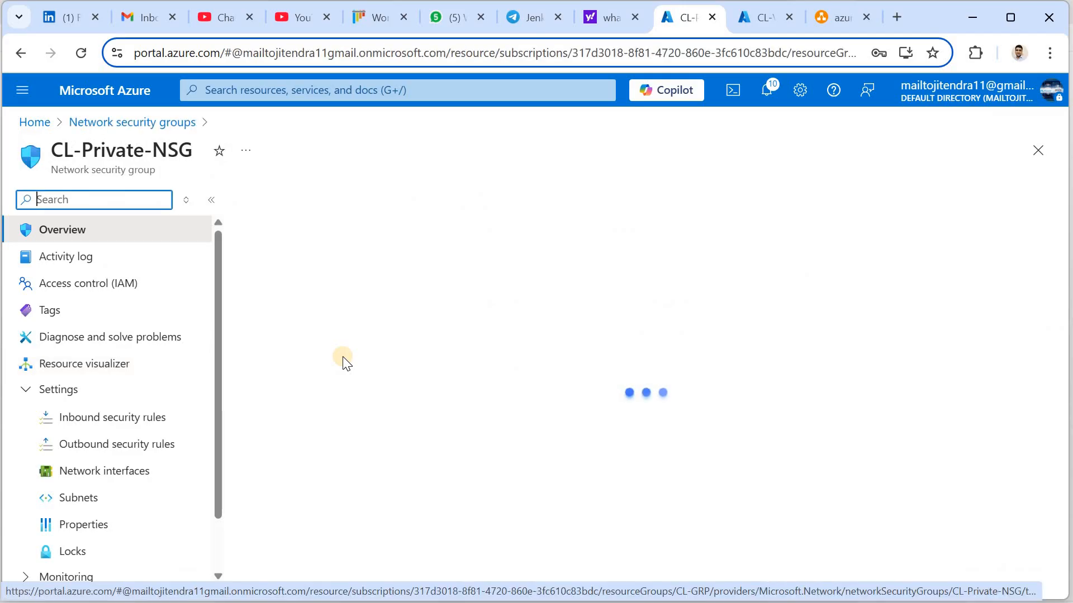
{"action": "left_click", "coordinate": [111, 423]}
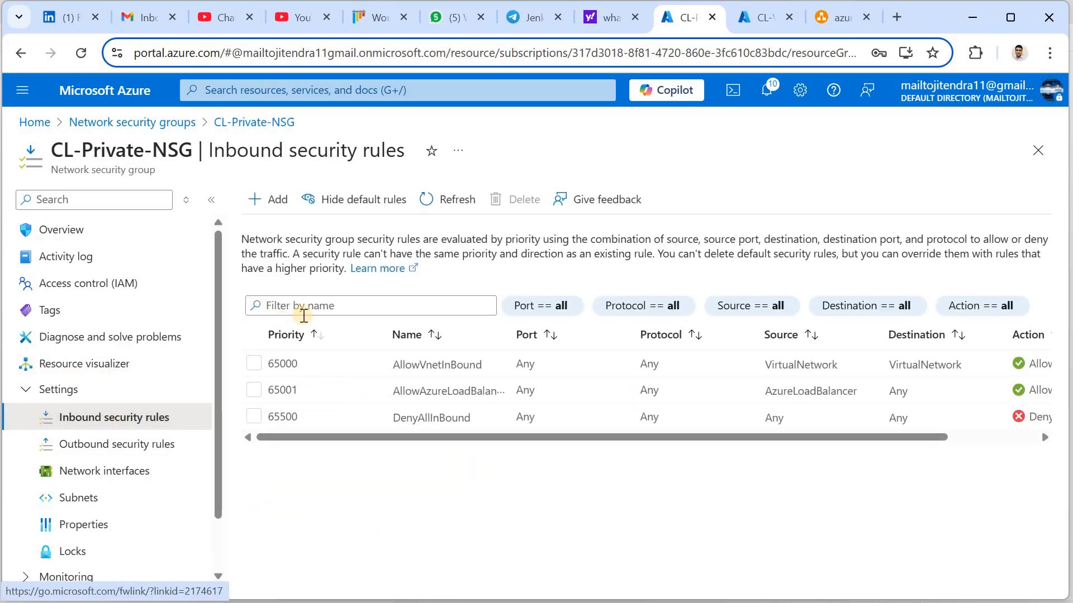
Create inbound rule AllowSSH with destination port 22 instead of 8080 and priority 1010
{"action": "left_click", "coordinate": [274, 207]}
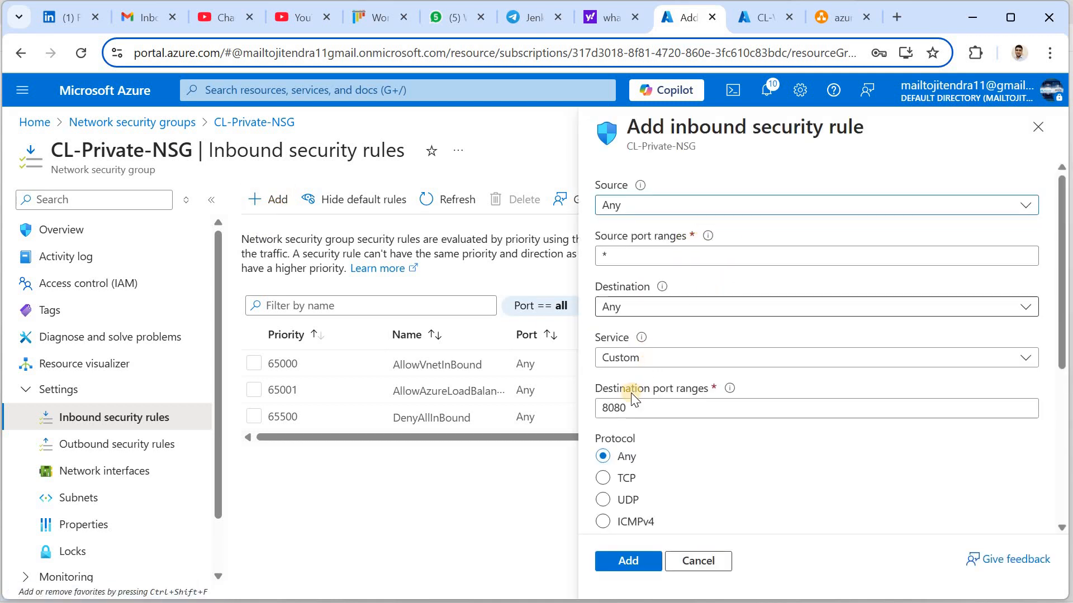
{"action": "double_click", "coordinate": [597, 409]}
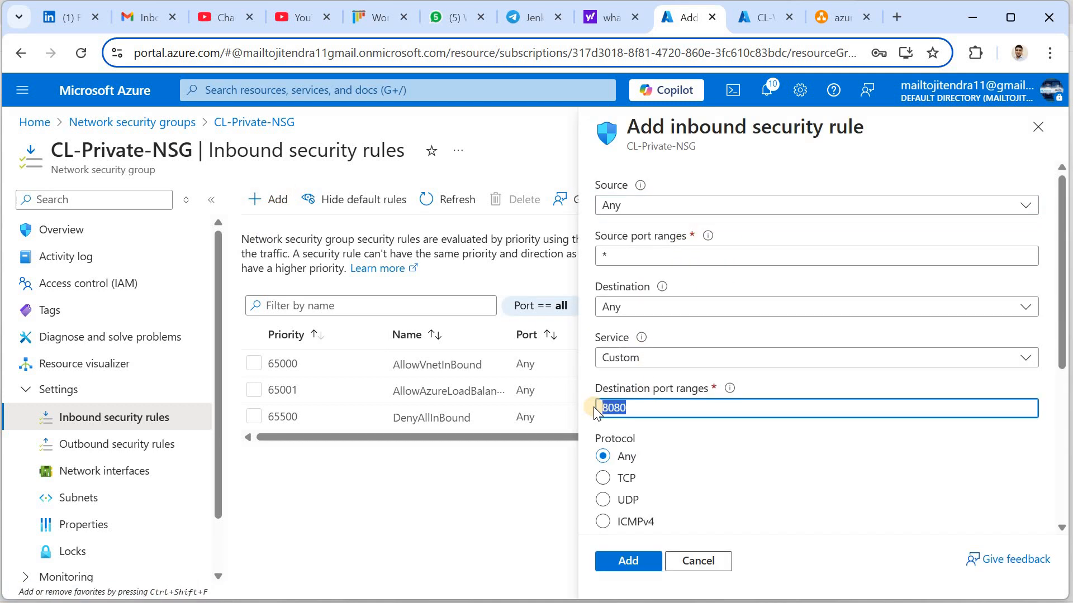
{"action": "type", "text": "22"}
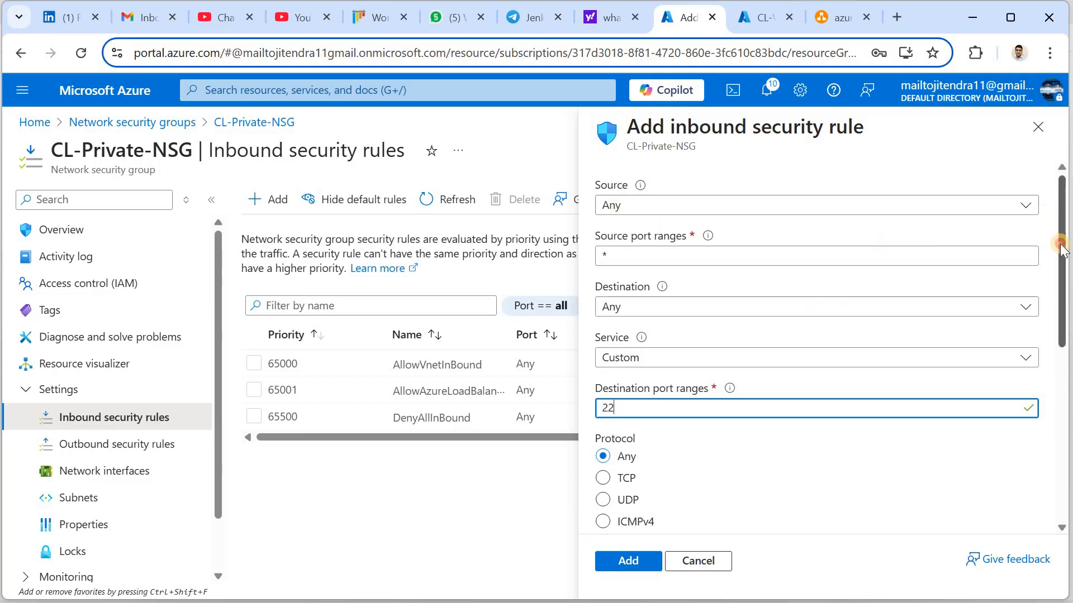
{"action": "left_click_drag", "start_coordinate": [1063, 233], "coordinate": [1066, 378]}
{"action": "left_click", "coordinate": [631, 337]}
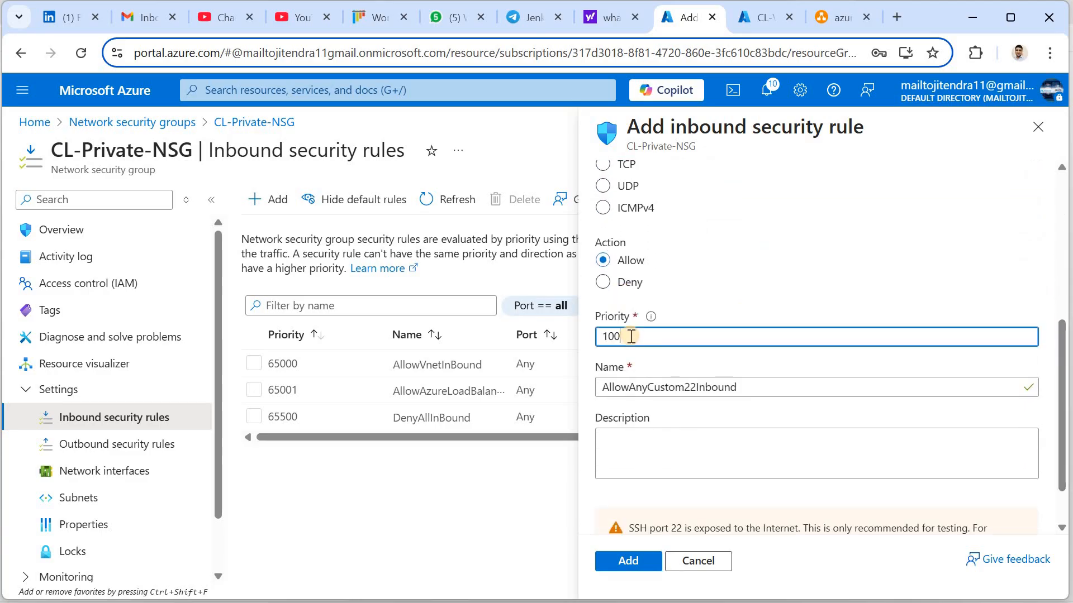
{"action": "type", "text": "10"}
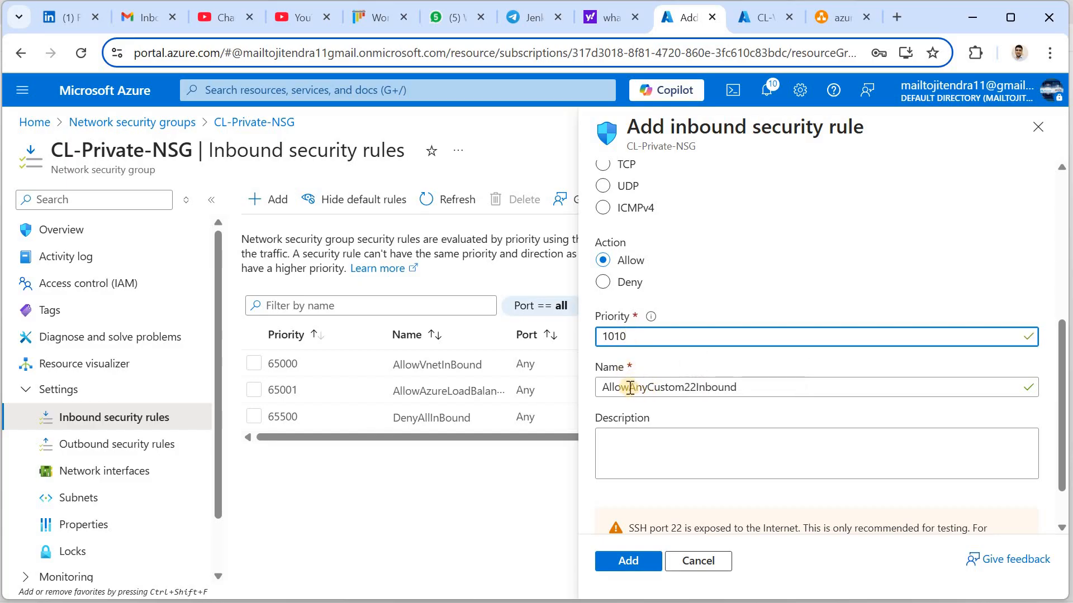
{"action": "left_click_drag", "start_coordinate": [628, 387], "coordinate": [811, 385]}
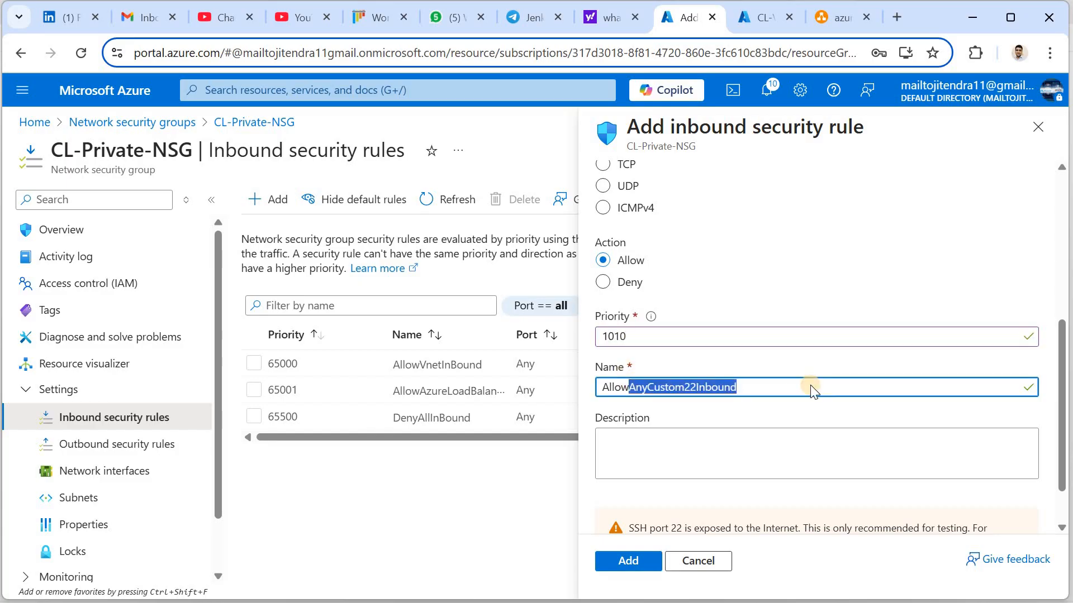
{"action": "type", "text": "ss"}
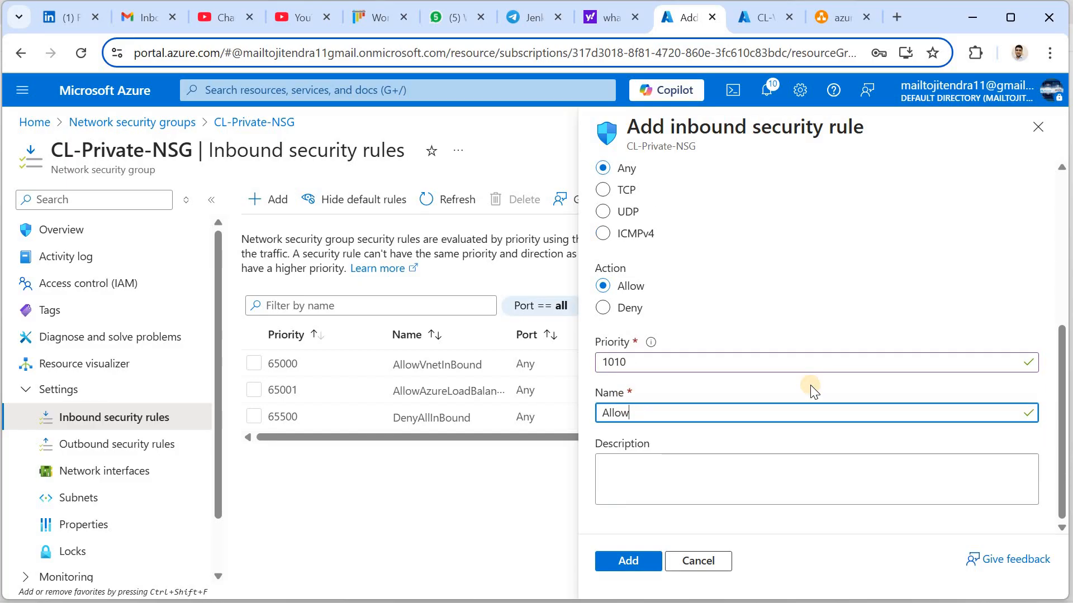
{"action": "type", "text": "H"}
{"action": "left_click", "coordinate": [628, 562]}
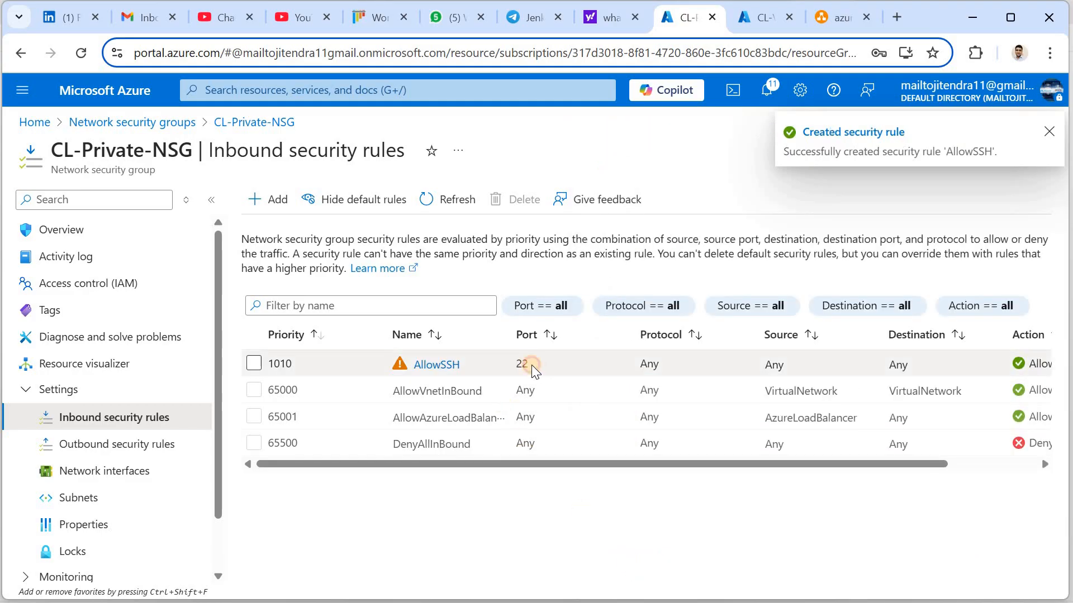
Highlight port 22 in the AllowSSH row of CL-Private-NSG's inbound rules
{"action": "double_click", "coordinate": [535, 365]}
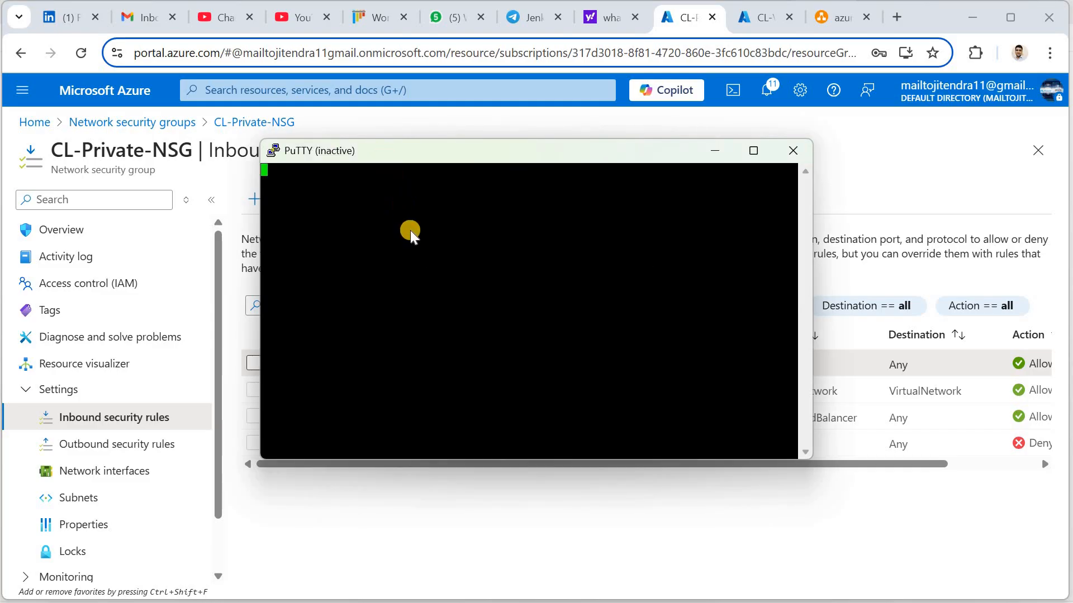
Restart the timed-out PuTTY session and accept the server's host key
{"action": "right_click", "coordinate": [384, 160]}
{"action": "left_click", "coordinate": [446, 344]}
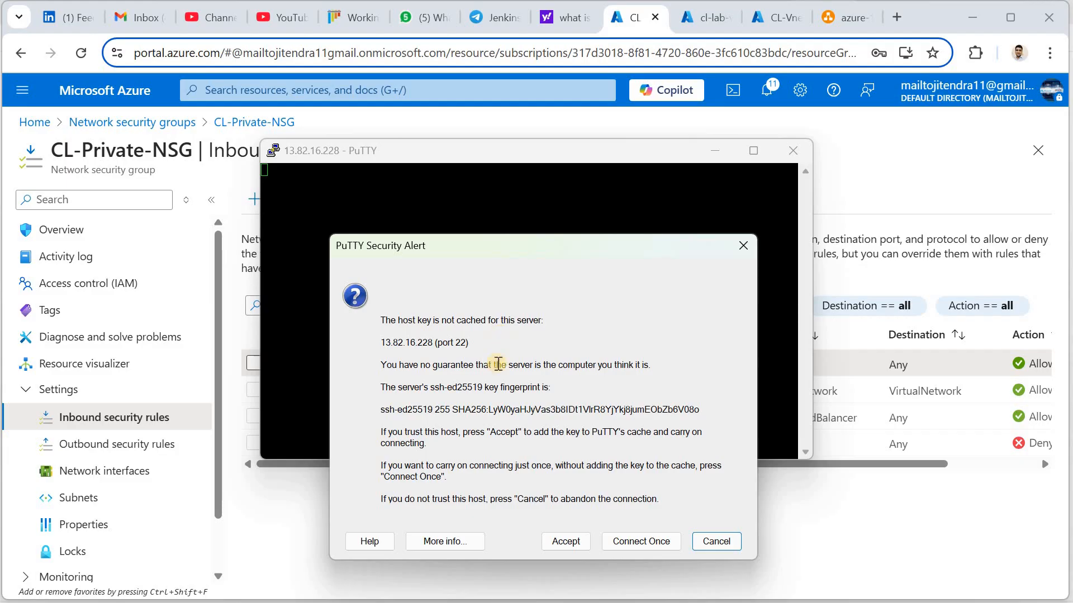
{"action": "left_click", "coordinate": [565, 542]}
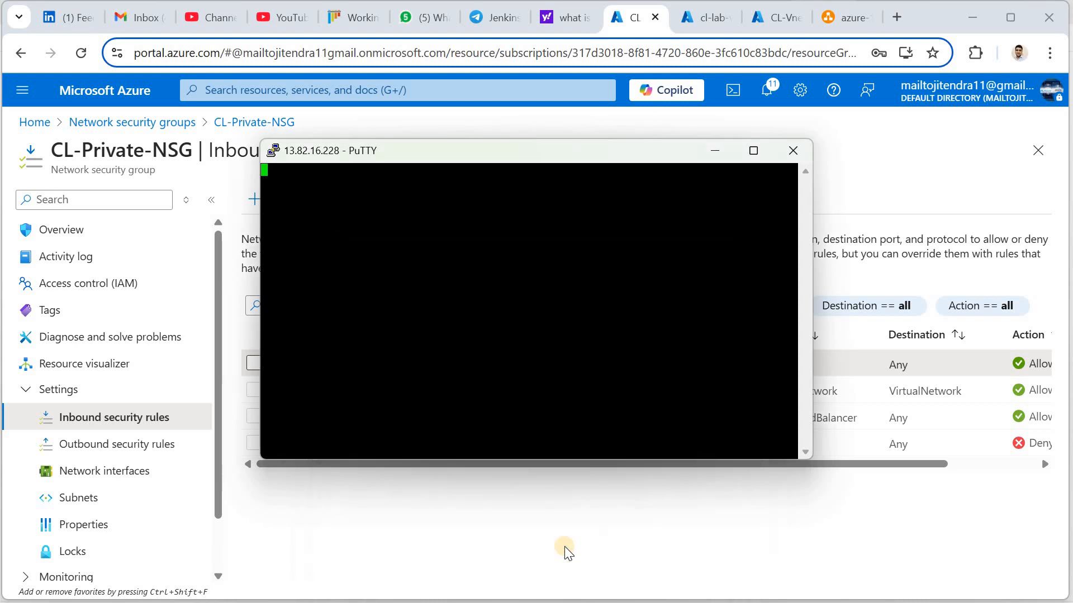
Log in to CL-LAB-VM as ubuntu with the account password and maximize the terminal
{"action": "type", "text": "ubuntu"}
{"action": "key", "text": "Return"}
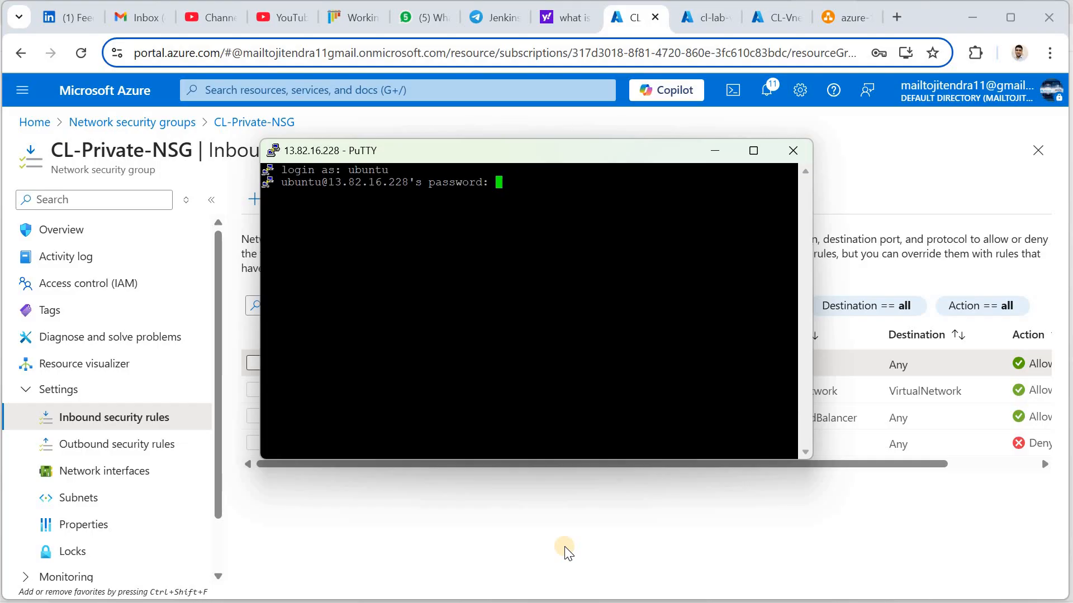
{"action": "key", "text": "Return"}
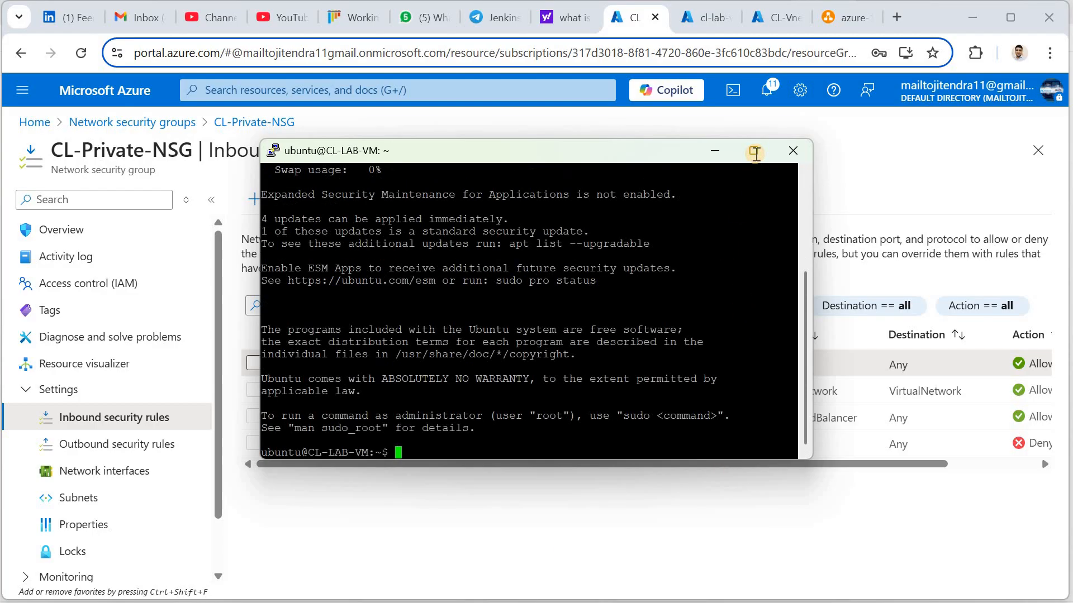
{"action": "key", "text": "super+Up"}
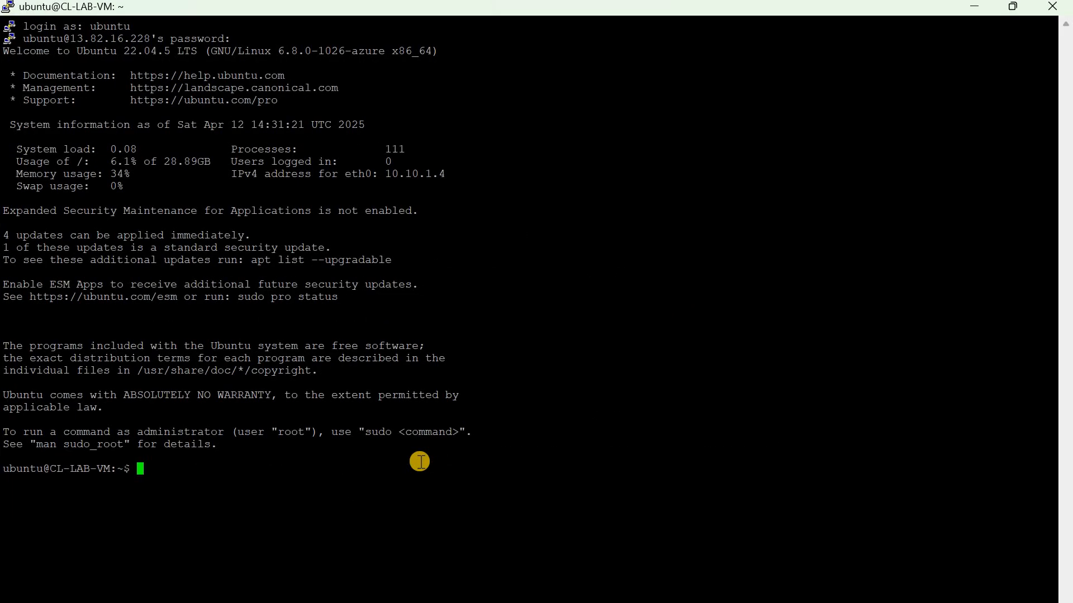
Clear the screen, run ls, and start a root shell with sudo bash
{"action": "type", "text": "clear"}
{"action": "key", "text": "Return"}
{"action": "key", "text": "Return"}
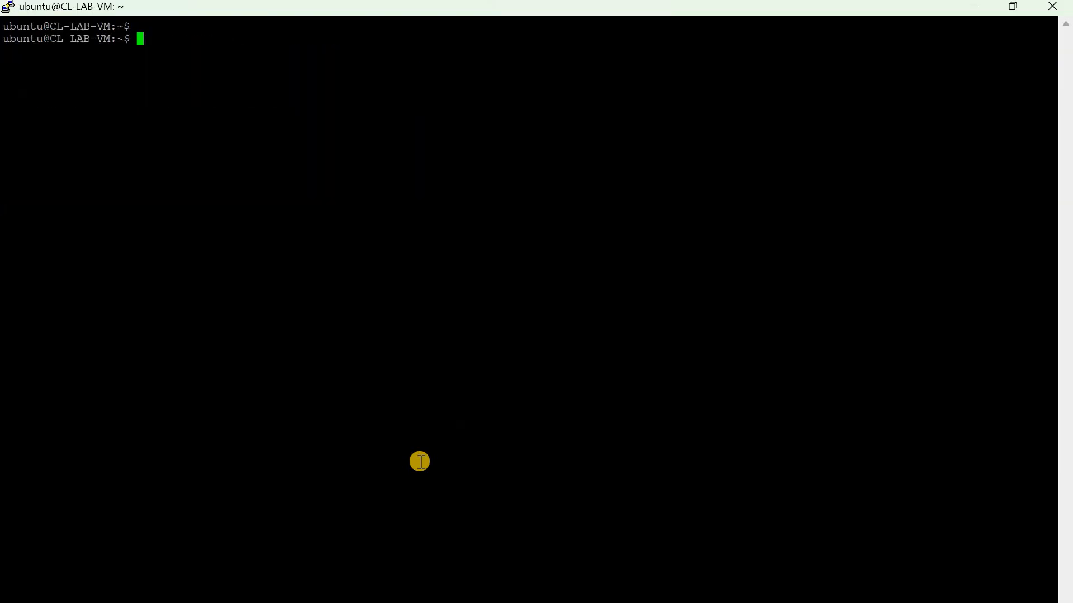
{"action": "type", "text": "ls"}
{"action": "key", "text": "Return"}
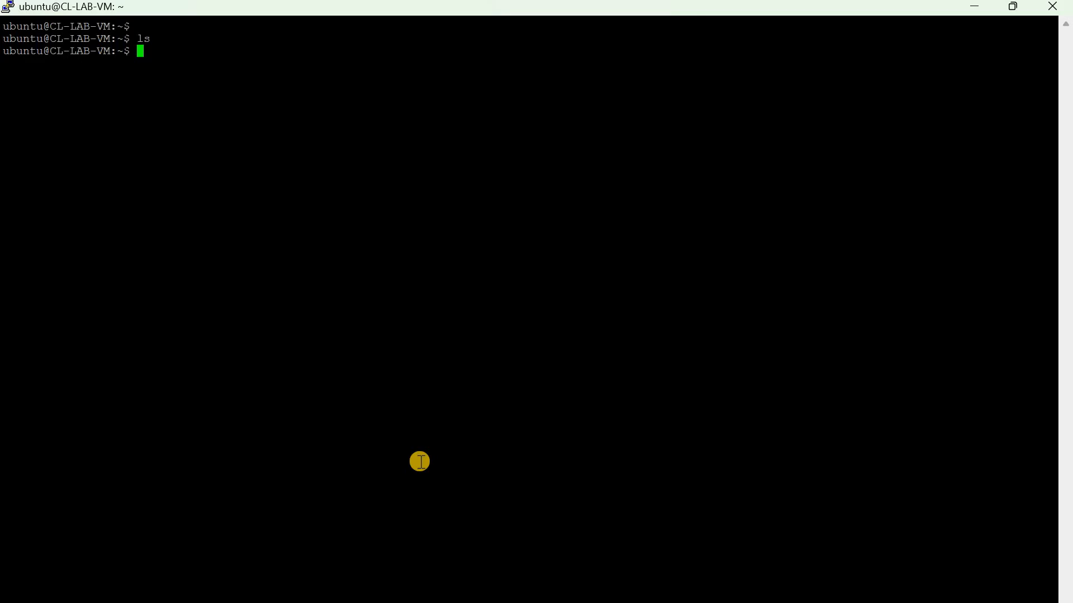
{"action": "type", "text": "syste"}
{"action": "type", "text": "mctl"}
{"action": "key", "text": "BackSpace"}
{"action": "key", "text": "BackSpace"}
{"action": "key", "text": "BackSpace"}
{"action": "key", "text": "BackSpace"}
{"action": "key", "text": "BackSpace"}
{"action": "key", "text": "BackSpace"}
{"action": "key", "text": "BackSpace"}
{"action": "key", "text": "BackSpace"}
{"action": "key", "text": "BackSpace"}
{"action": "key", "text": "BackSpace"}
{"action": "type", "text": "sudo bash"}
{"action": "key", "text": "Return"}
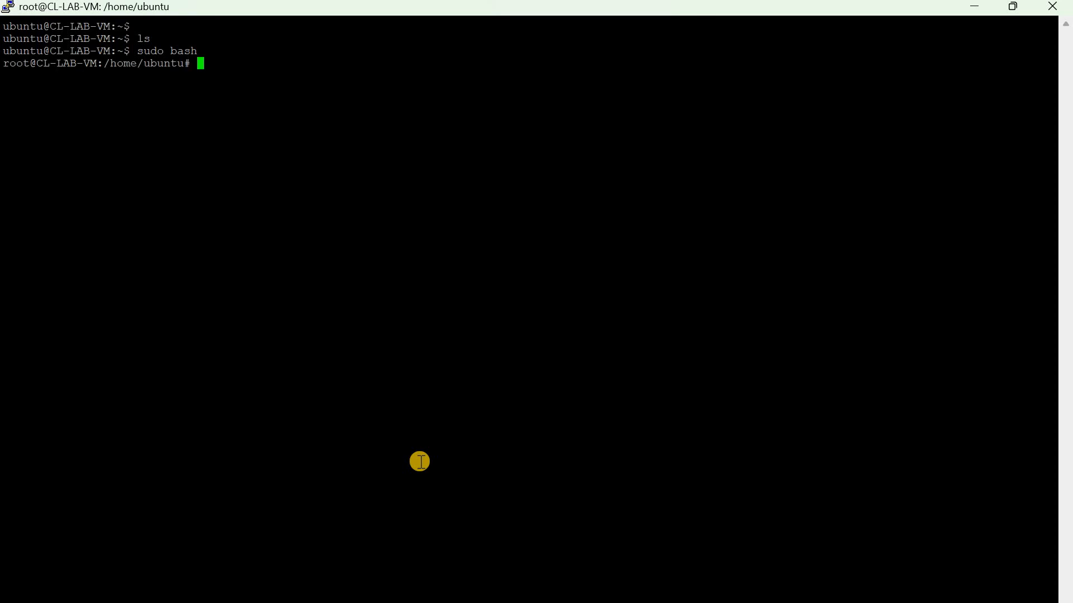
Run systemctl status apache2 and confirm the service is active (running)
{"action": "type", "text": "systemctl stats"}
{"action": "key", "text": "BackSpace"}
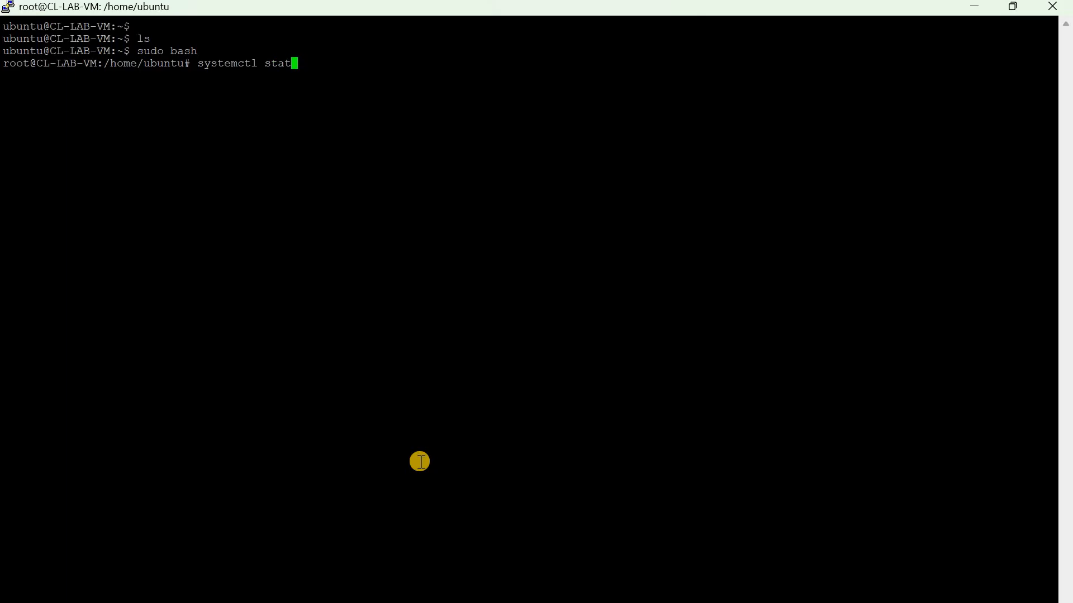
{"action": "type", "text": "us apache2"}
{"action": "key", "text": "Return"}
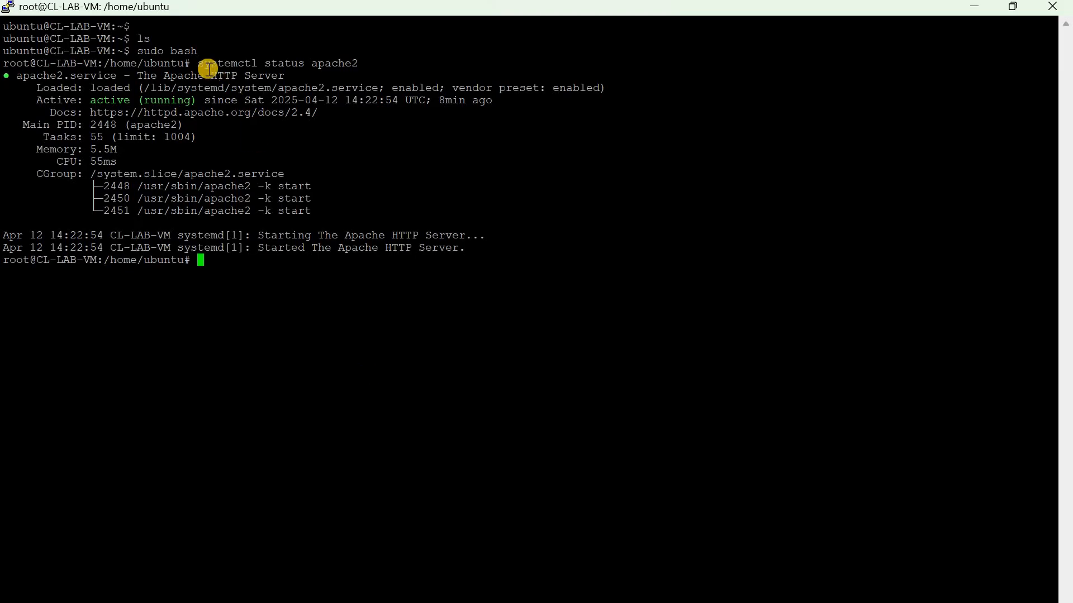
{"action": "left_click_drag", "start_coordinate": [203, 60], "coordinate": [363, 62]}
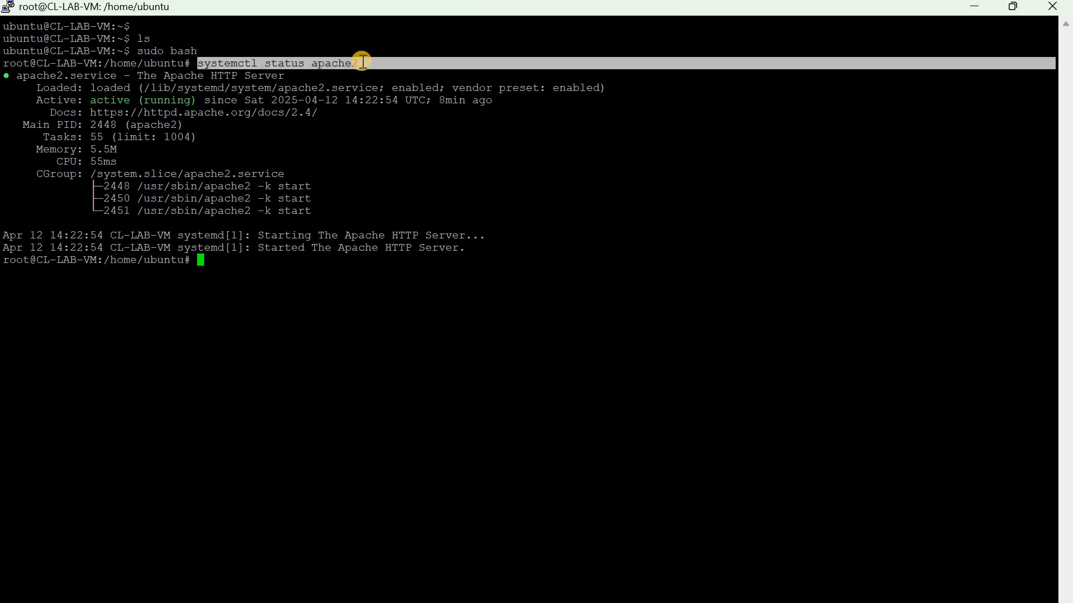
{"action": "left_click_drag", "start_coordinate": [363, 61], "coordinate": [364, 61]}
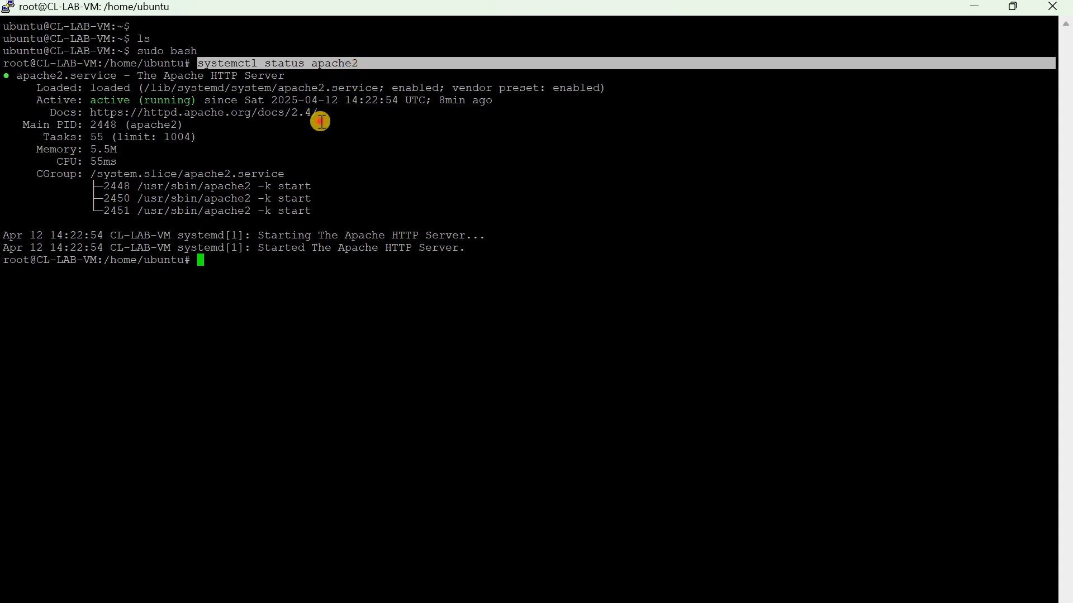
{"action": "left_click", "coordinate": [322, 121]}
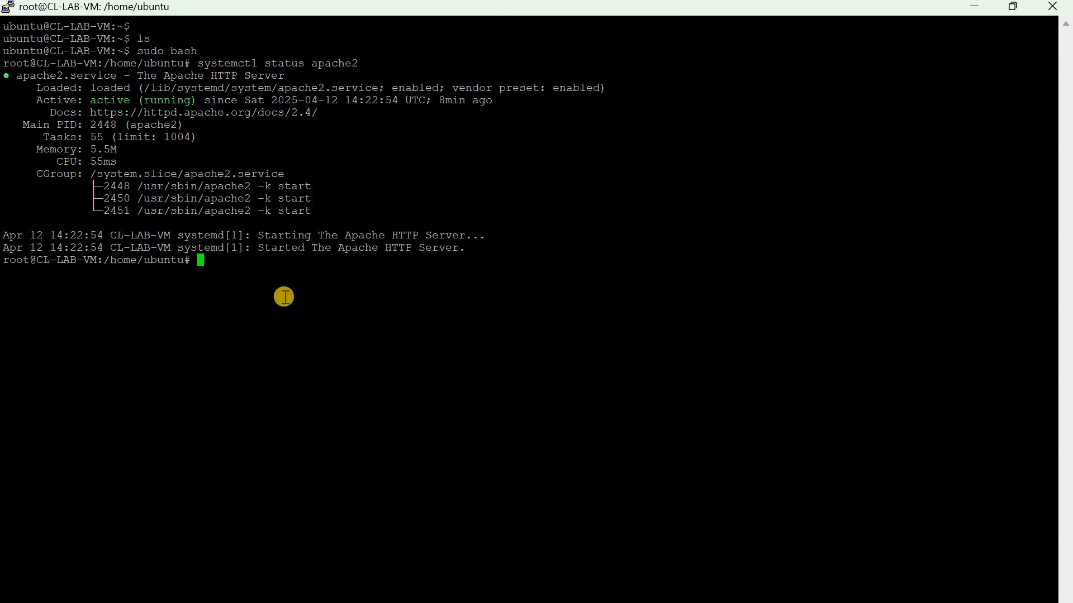
List block devices with lsblk, noting the 4G sdc1 partition at /mnt, then clear
{"action": "type", "text": "lsblk"}
{"action": "key", "text": "Return"}
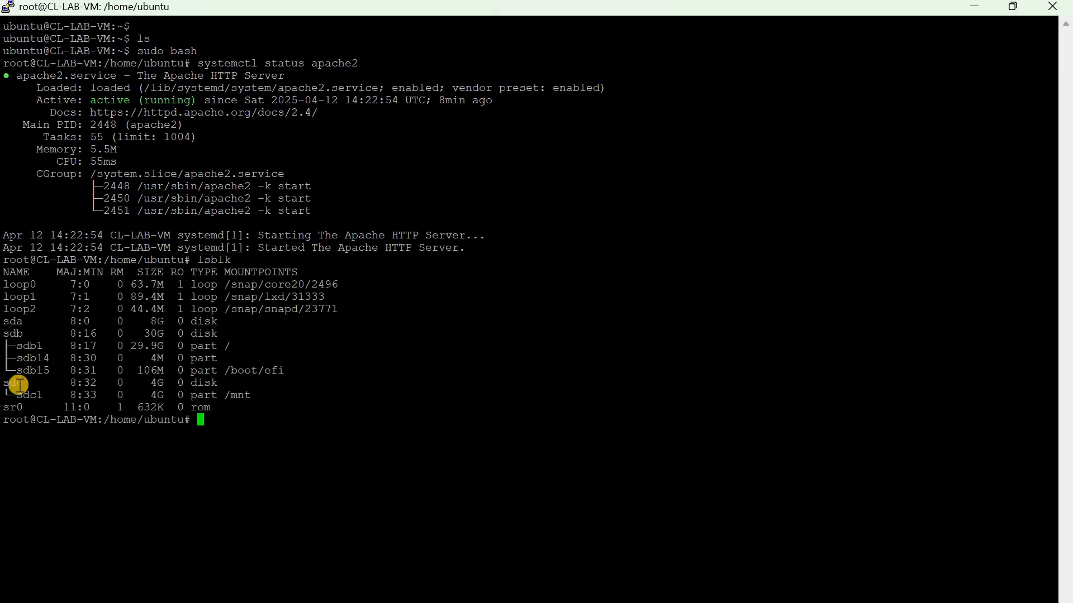
{"action": "left_click_drag", "start_coordinate": [6, 387], "coordinate": [254, 395]}
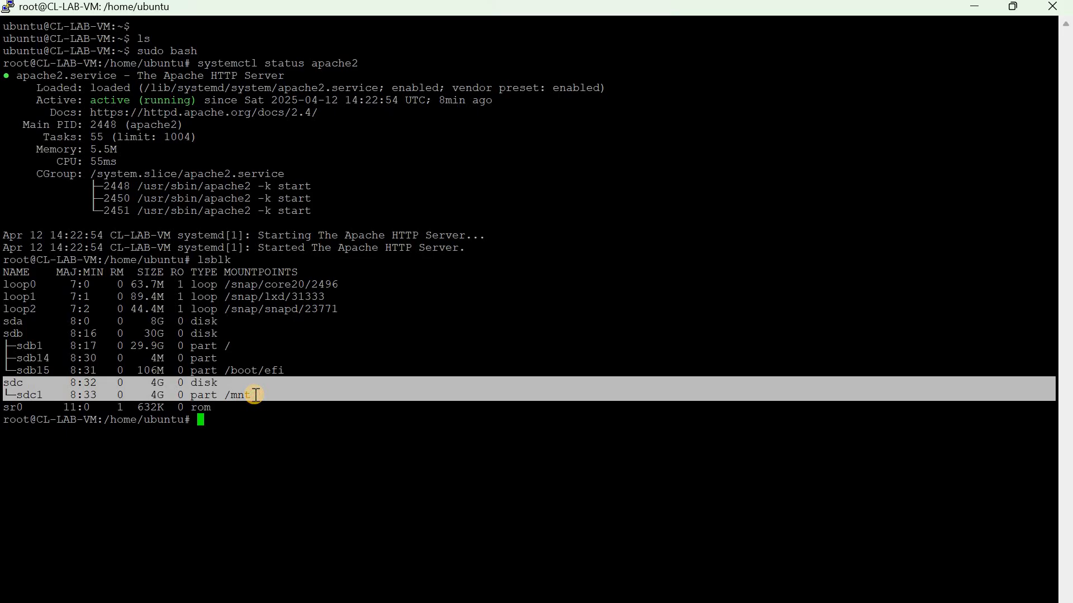
{"action": "left_click", "coordinate": [255, 425]}
{"action": "type", "text": "clear"}
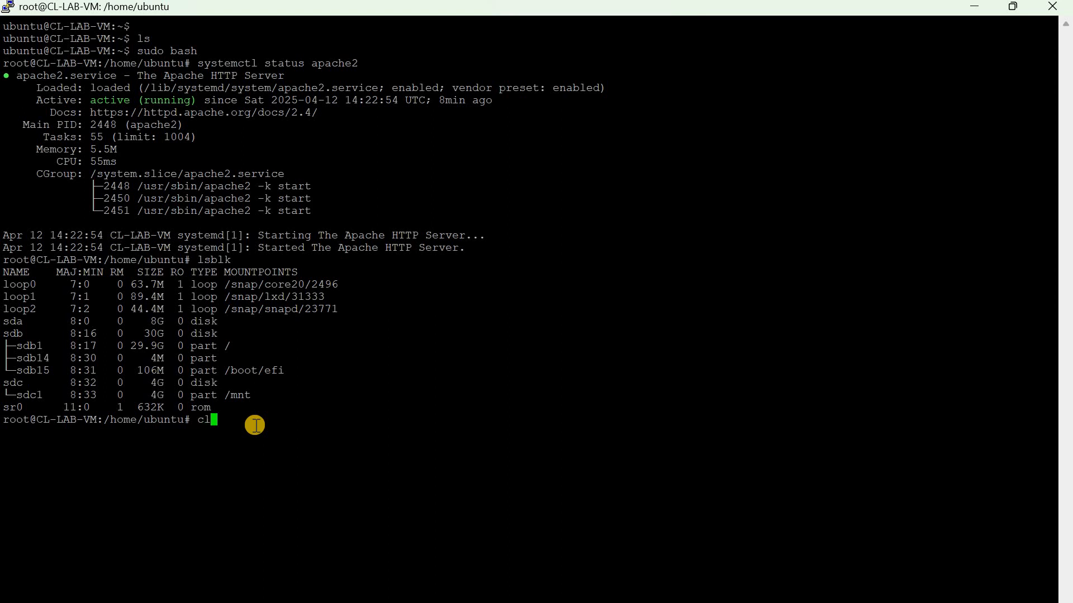
{"action": "key", "text": "Return"}
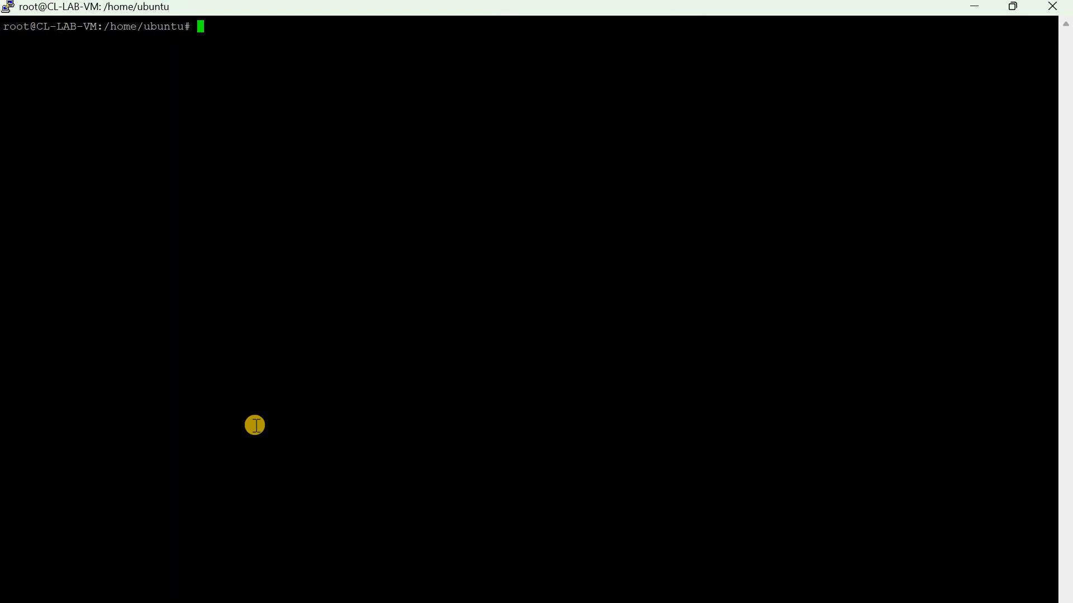
Ping google.com from CL-LAB-VM to confirm replies, then return to CL-Private-NSG in Chrome
{"action": "type", "text": "ping google.com"}
{"action": "key", "text": "Return"}
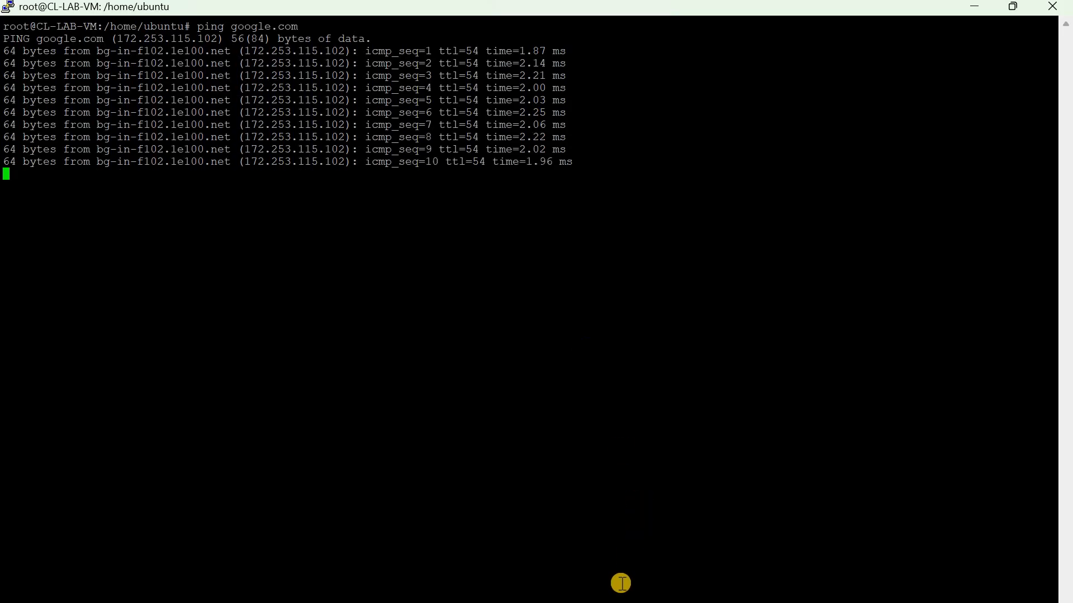
{"action": "mouse_move", "coordinate": [589, 602]}
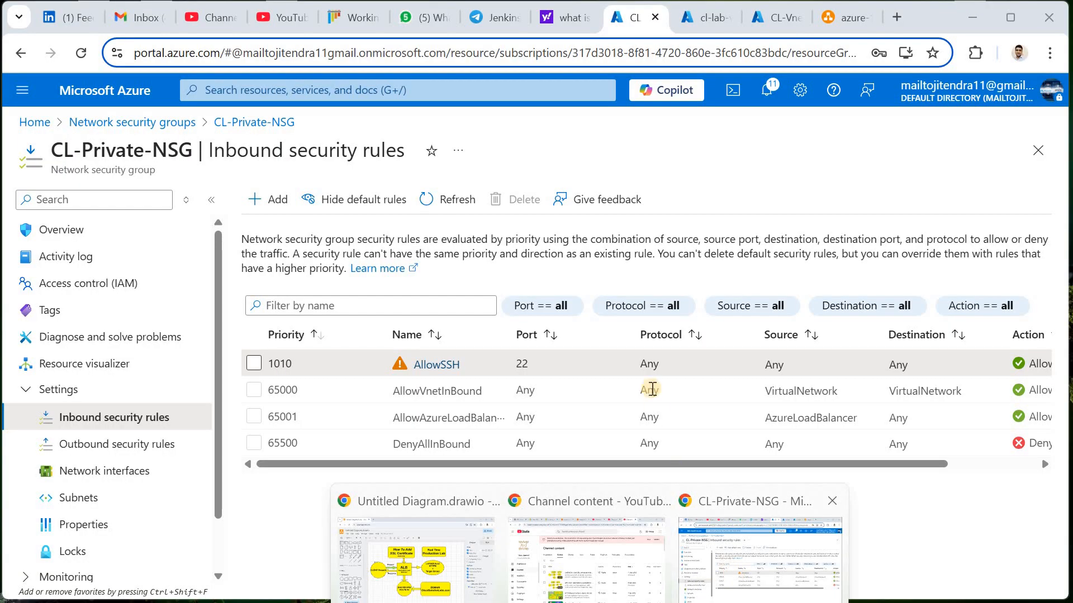
{"action": "left_click", "coordinate": [736, 575]}
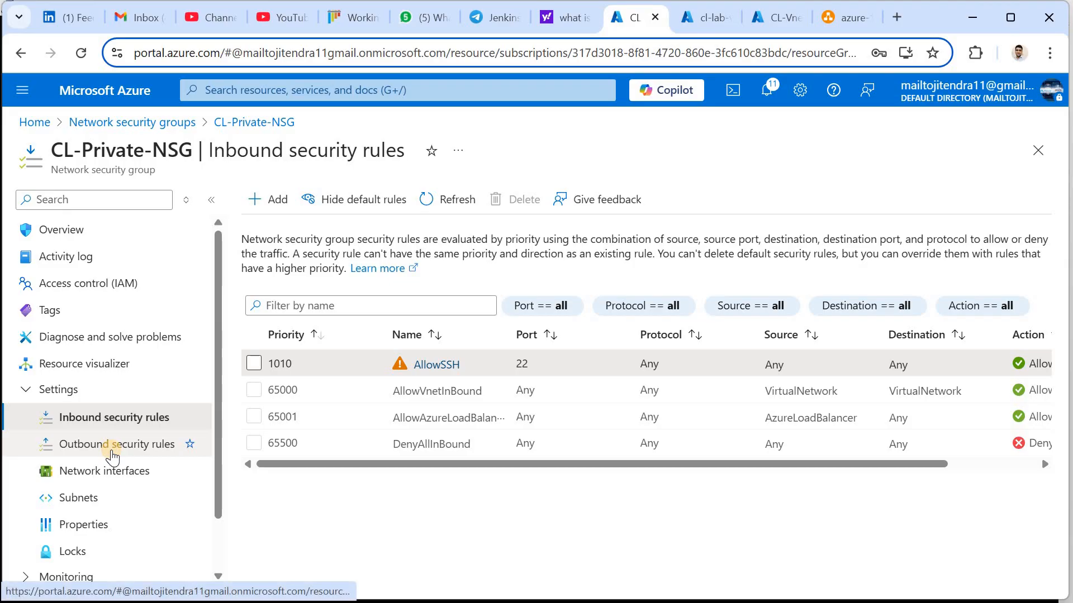
Inspect CL-Private-NSG's default outbound rules, such as 65001 allowing Internet, and begin a new outbound rule
{"action": "left_click", "coordinate": [114, 457]}
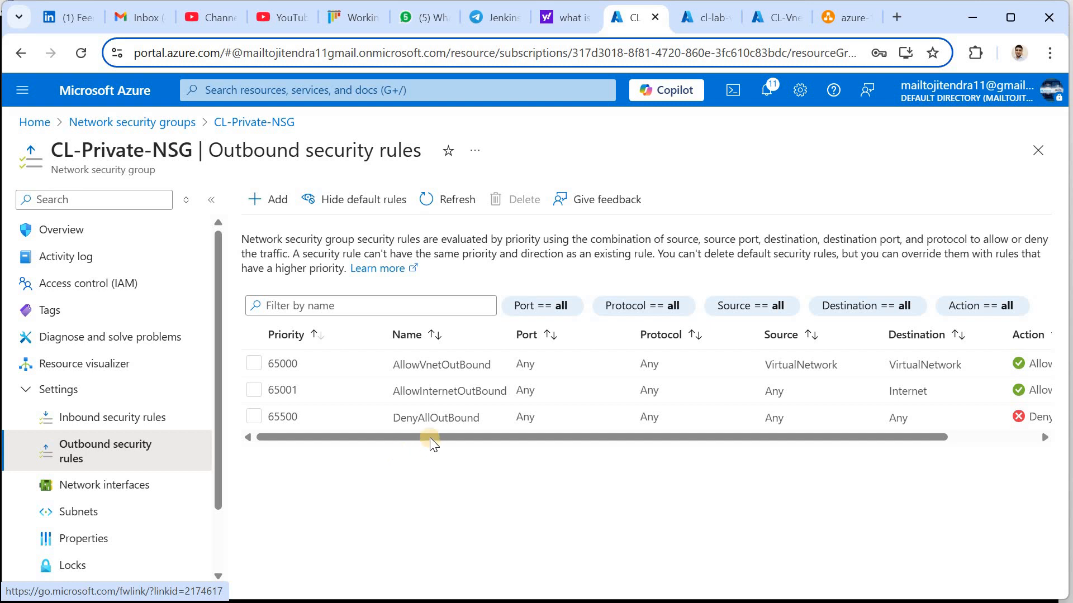
{"action": "scroll", "coordinate": [770, 397], "scroll_direction": "right", "scroll_amount": 3}
{"action": "left_click_drag", "start_coordinate": [770, 396], "coordinate": [984, 393]}
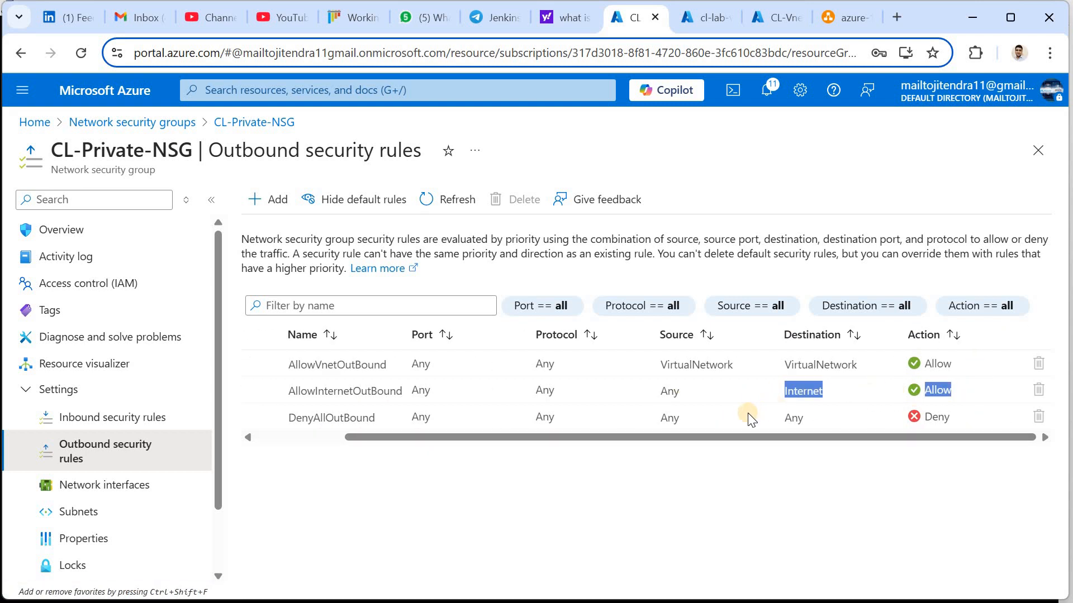
{"action": "left_click_drag", "start_coordinate": [478, 445], "coordinate": [390, 445]}
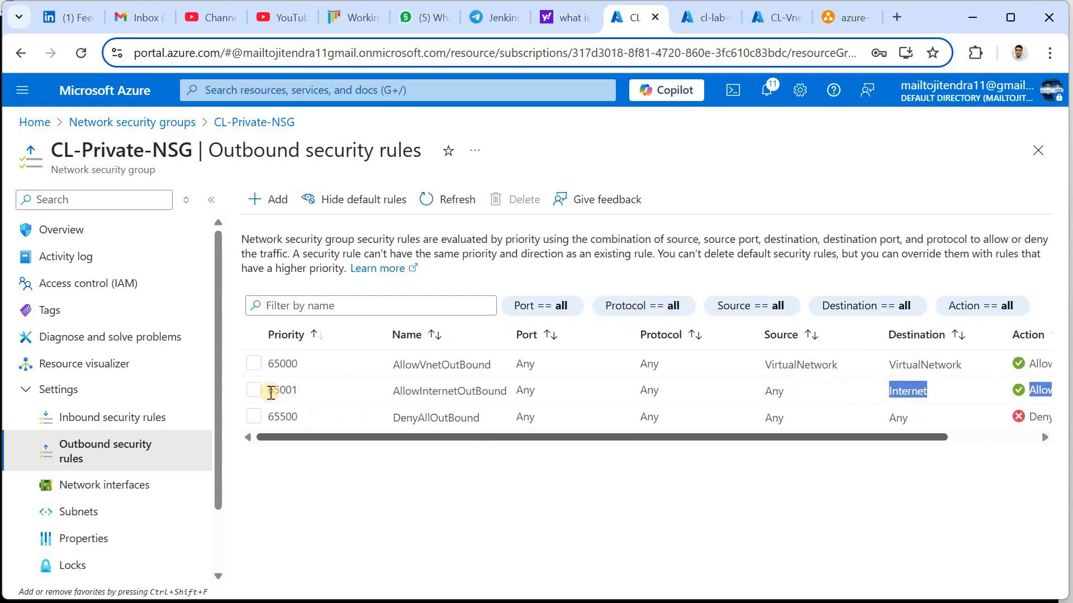
{"action": "left_click", "coordinate": [307, 391]}
{"action": "double_click", "coordinate": [308, 393]}
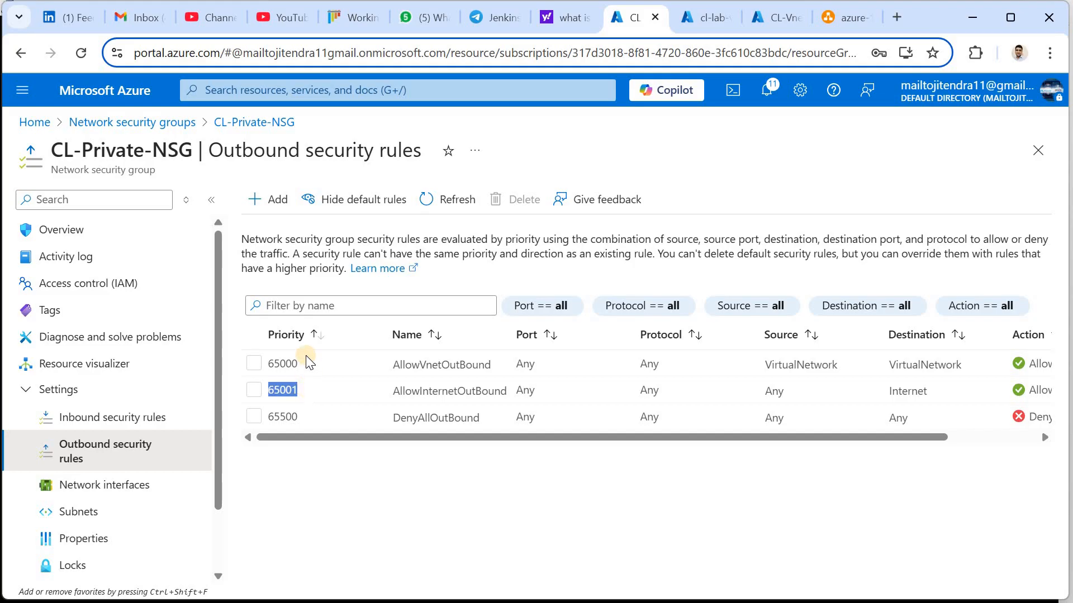
{"action": "left_click", "coordinate": [277, 211]}
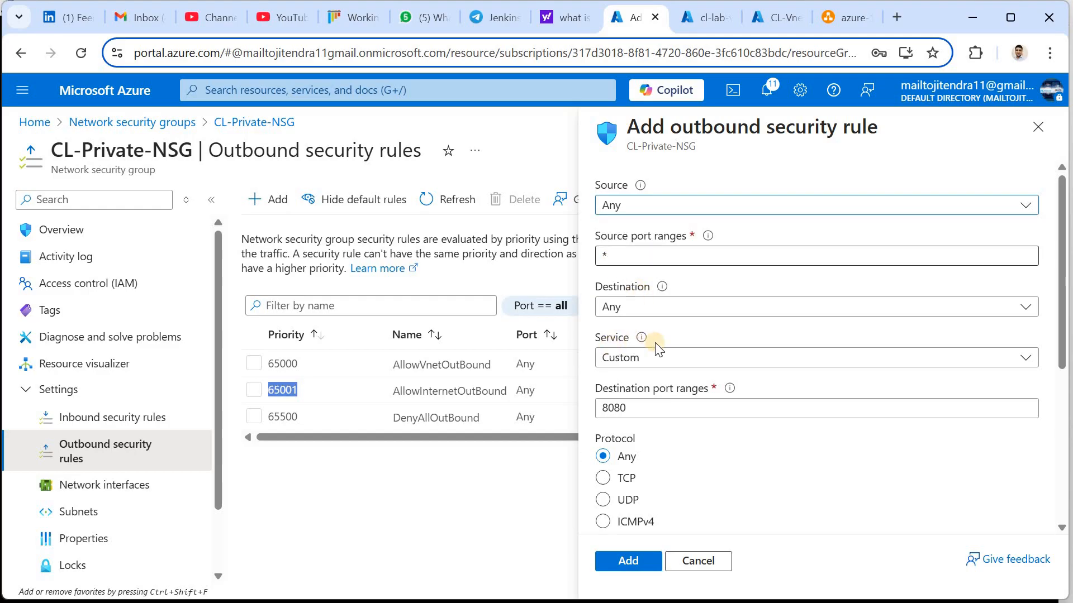
Target the Internet service tag as destination with port range * instead of 8080
{"action": "left_click", "coordinate": [681, 319]}
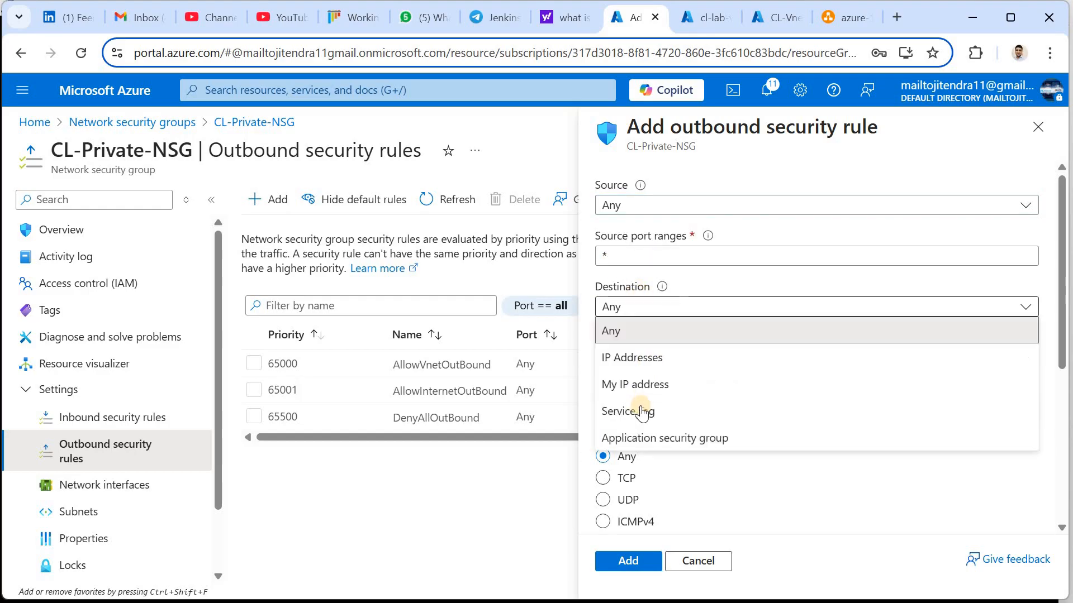
{"action": "left_click", "coordinate": [641, 412]}
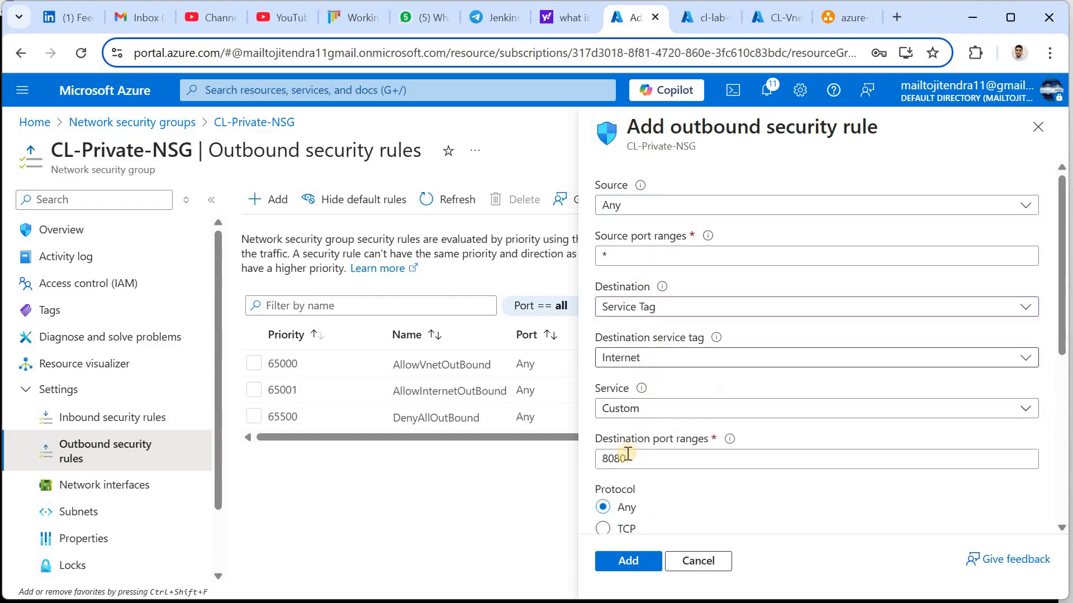
{"action": "left_click_drag", "start_coordinate": [637, 457], "coordinate": [585, 475]}
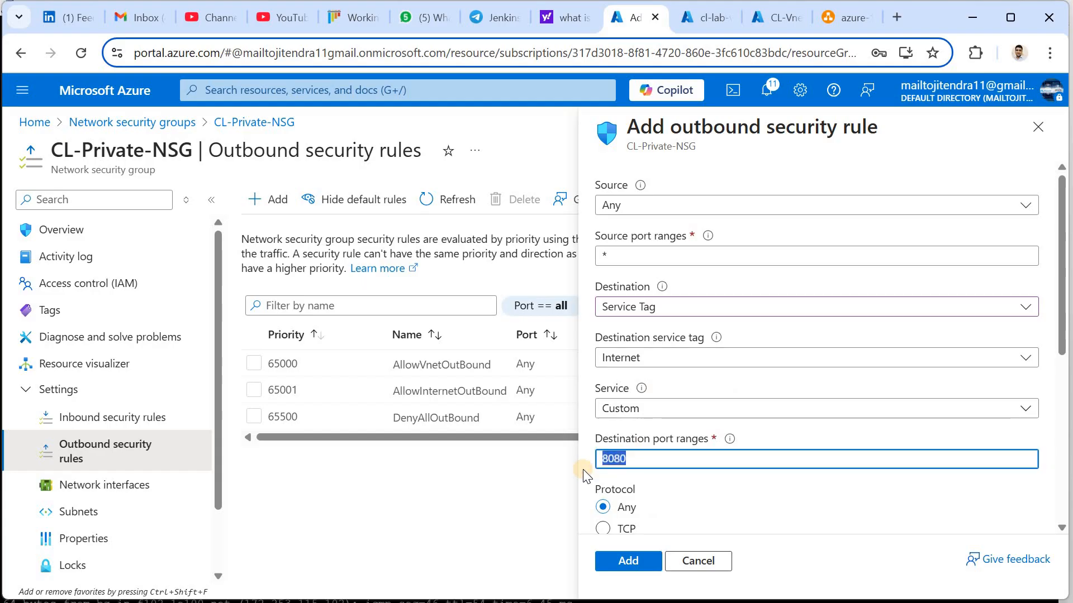
{"action": "type", "text": "*"}
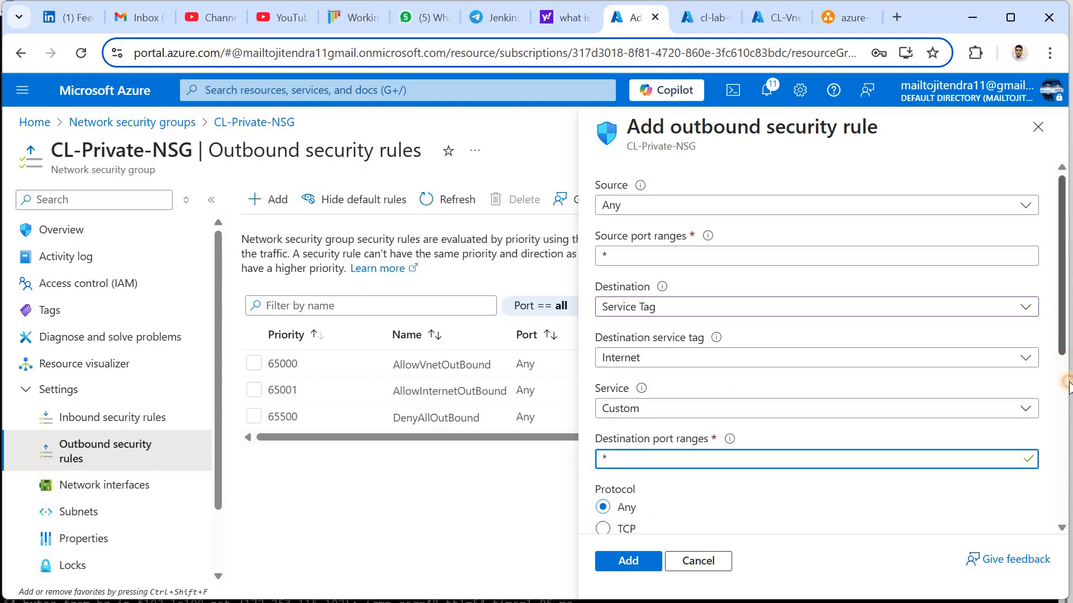
{"action": "scroll", "coordinate": [1066, 386], "scroll_direction": "down", "scroll_amount": 4}
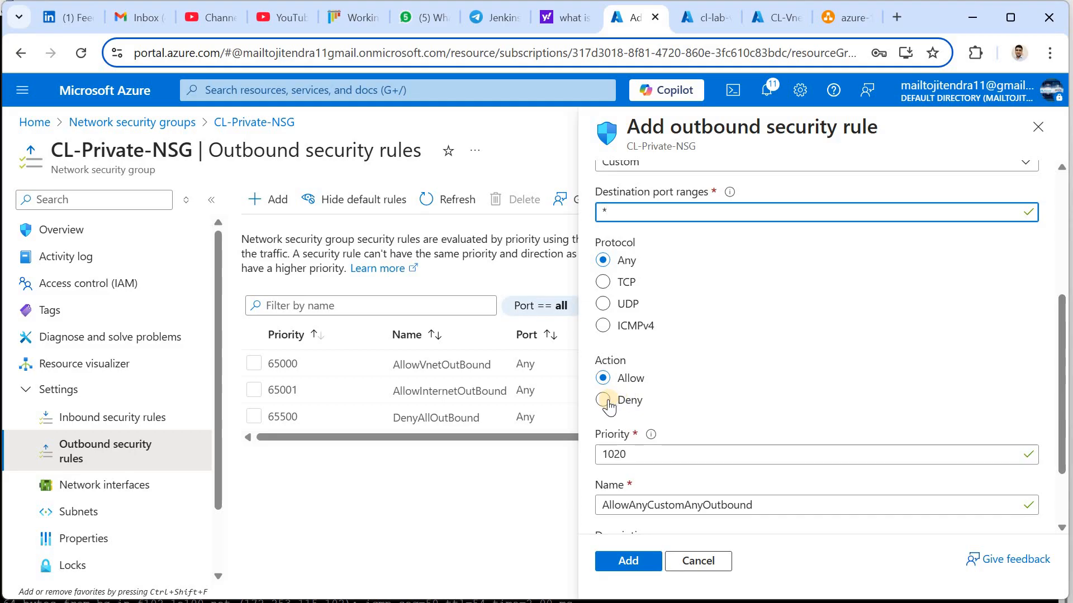
Set the action to Deny, keep priority 1020, name it DenyInternet1, and add the rule
{"action": "left_click", "coordinate": [604, 400]}
{"action": "left_click", "coordinate": [619, 455]}
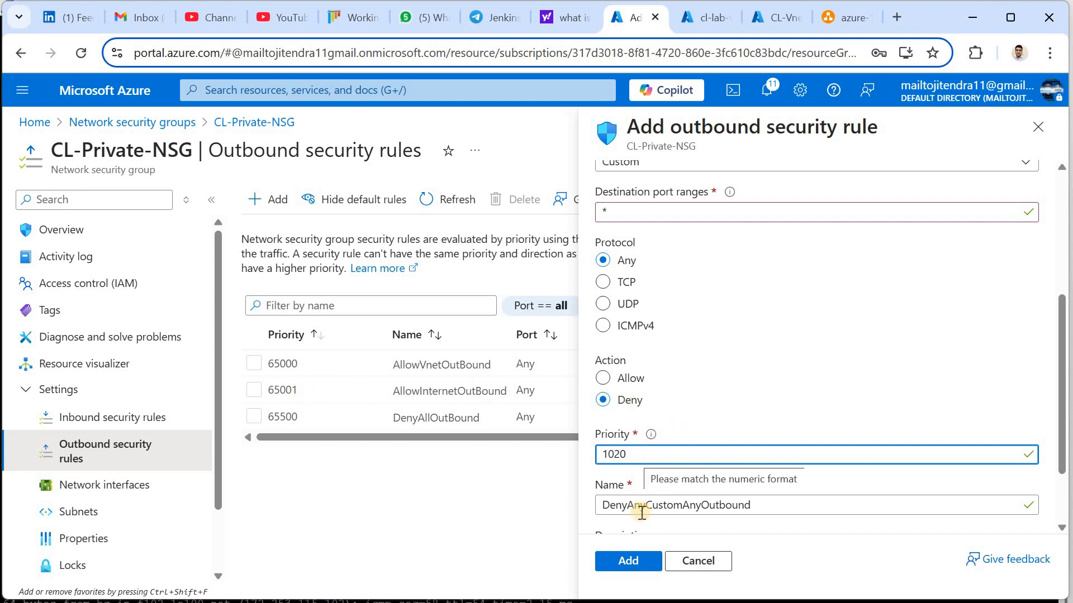
{"action": "left_click_drag", "start_coordinate": [626, 507], "coordinate": [790, 497]}
{"action": "key", "text": "BackSpace"}
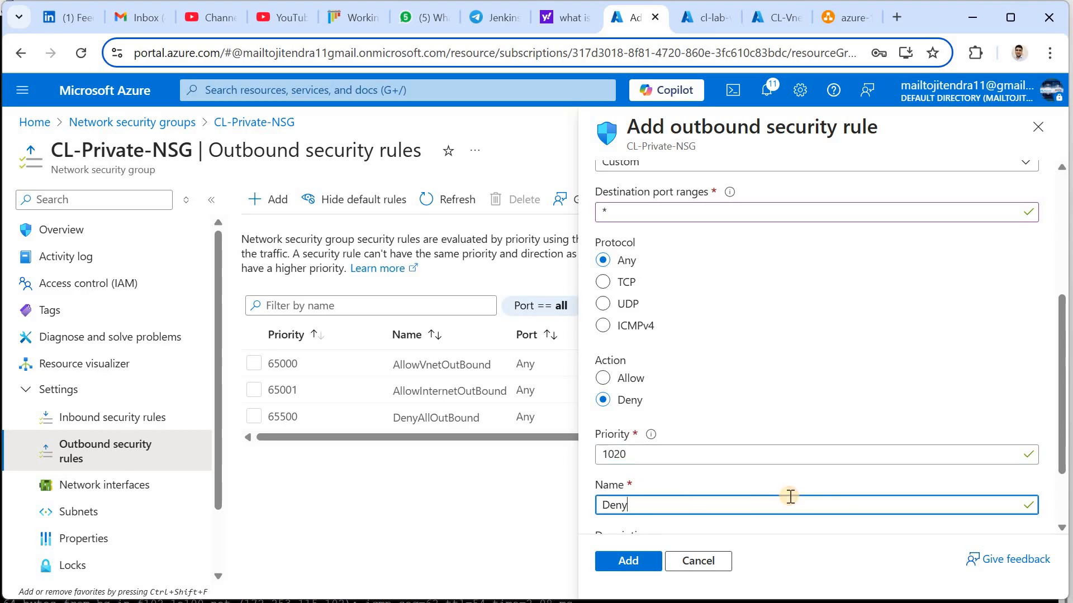
{"action": "type", "text": "DenyInternet1"}
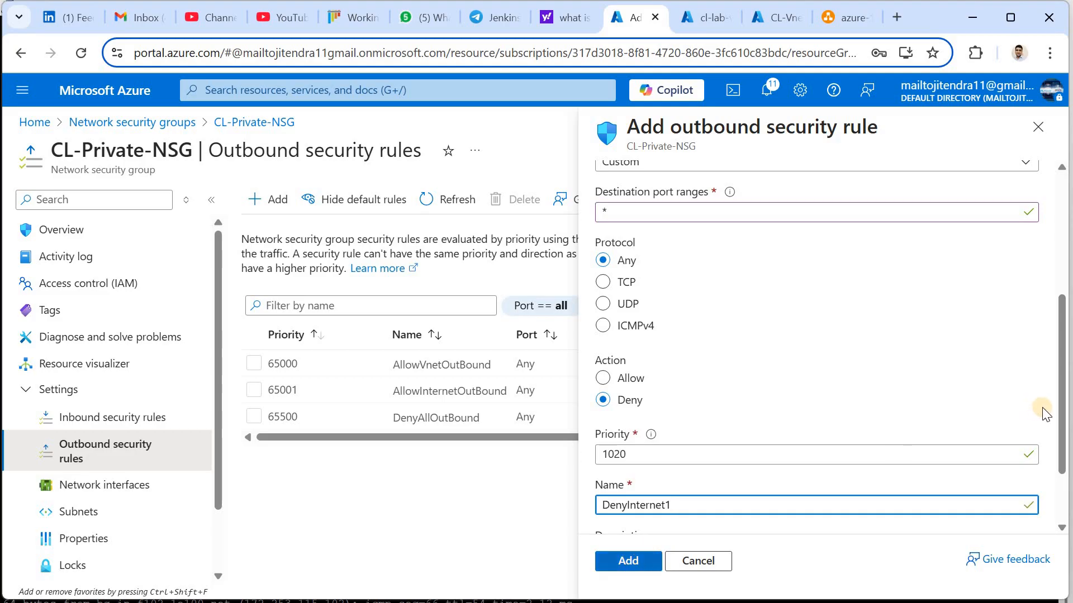
{"action": "scroll", "coordinate": [1060, 441], "scroll_direction": "down", "scroll_amount": 2}
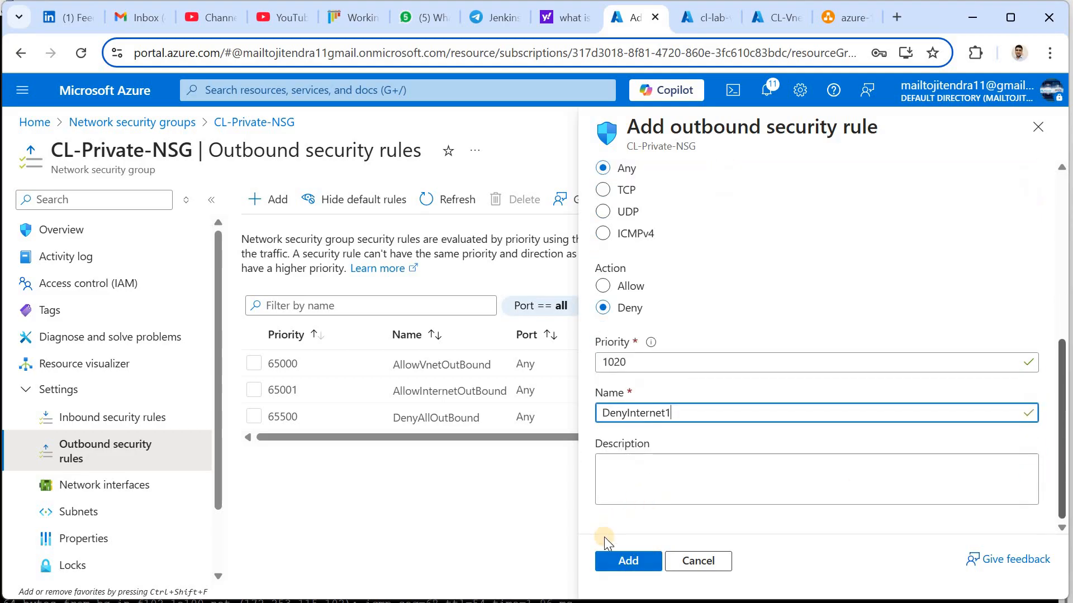
{"action": "left_click", "coordinate": [627, 560]}
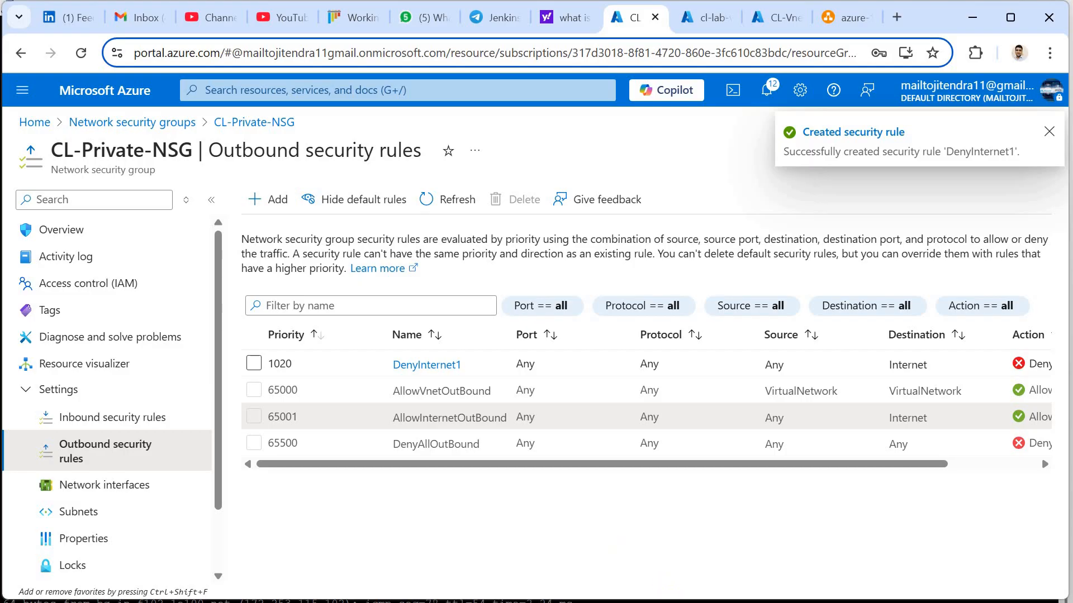
Restart 'ping google.com' in the SSH session and highlight the new replies at about 1.7–1.9 ms
{"action": "key", "text": "alt+Tab"}
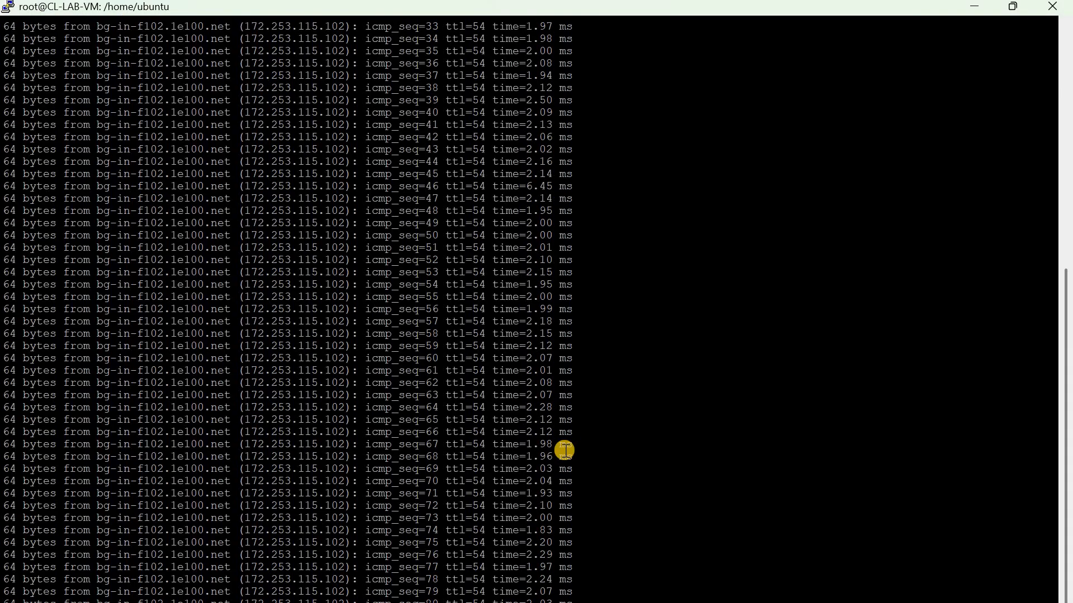
{"action": "key", "text": "ctrl+c"}
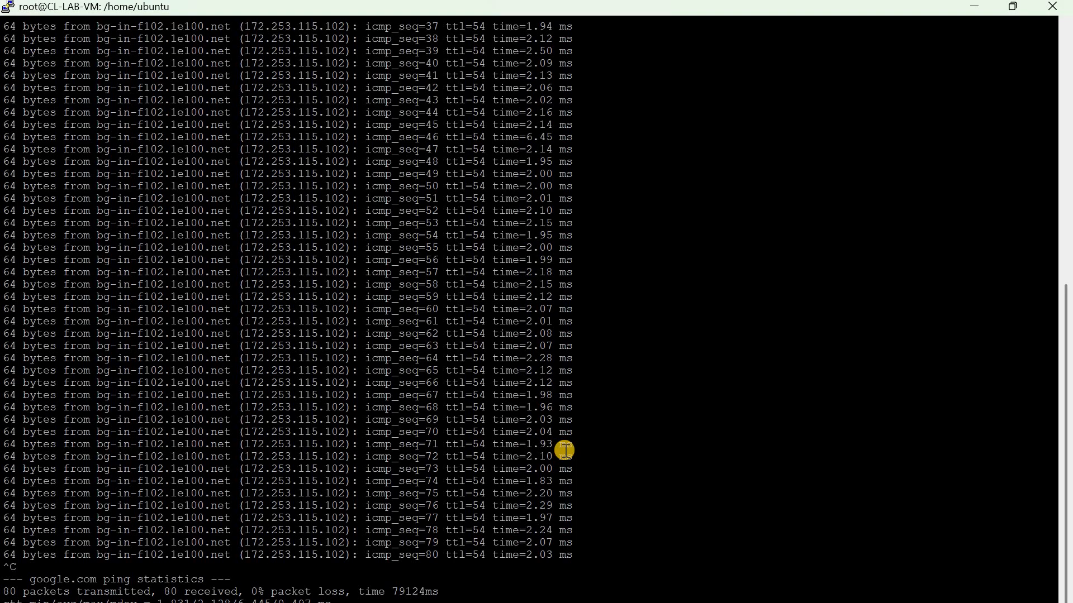
{"action": "key", "text": "Return"}
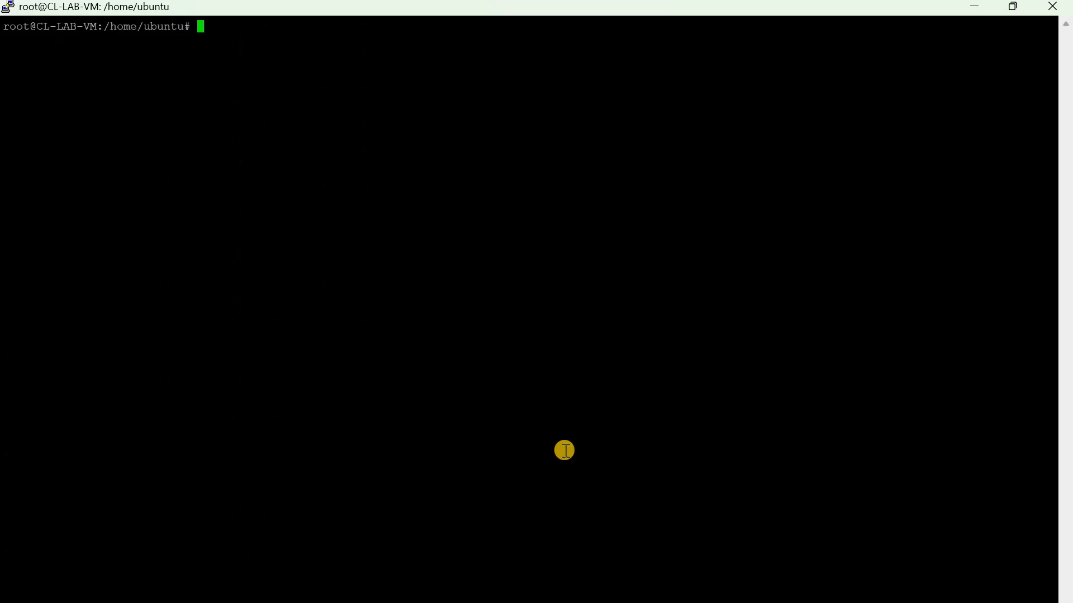
{"action": "type", "text": "ping google.com"}
{"action": "key", "text": "Return"}
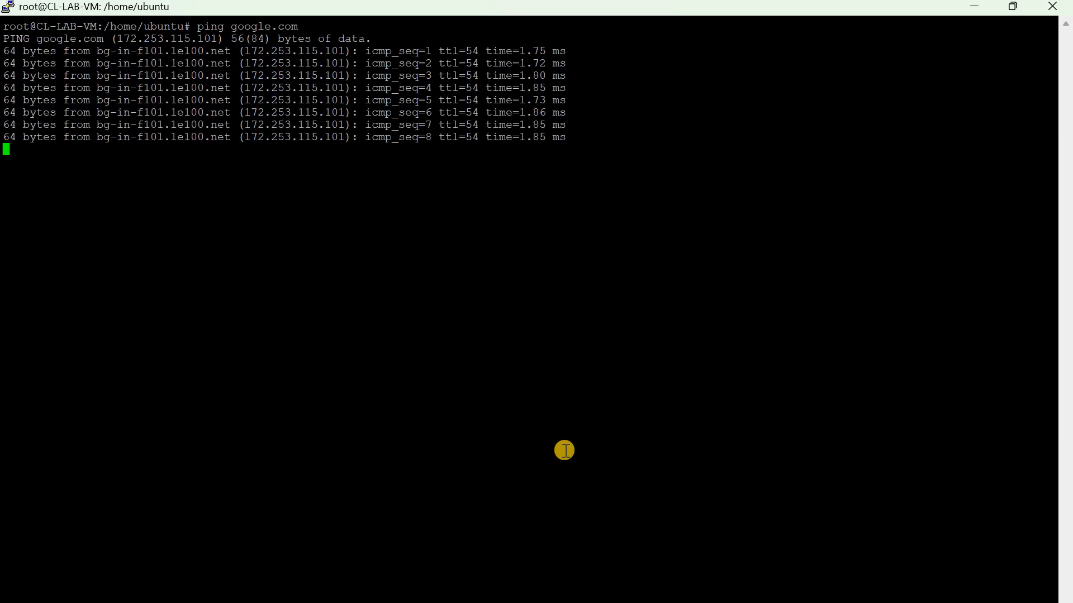
{"action": "left_click_drag", "start_coordinate": [170, 137], "coordinate": [118, 56]}
{"action": "left_click", "coordinate": [576, 150]}
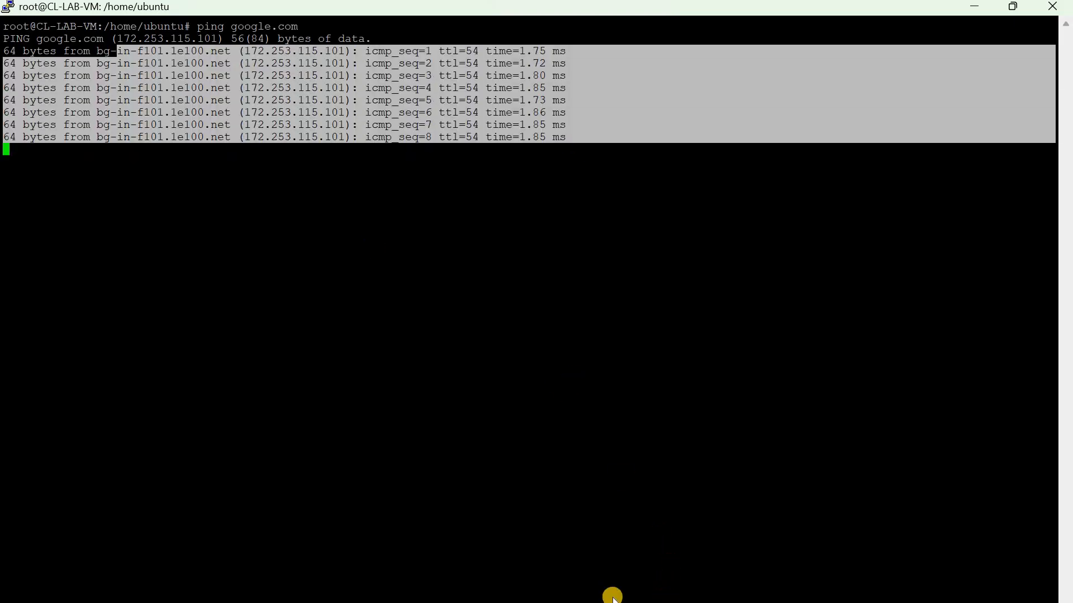
Check the azure-vnet.jpg lab diagram, then return to CL-Private-NSG's outbound rules showing DenyInternet1 at priority 1020
{"action": "mouse_move", "coordinate": [589, 602]}
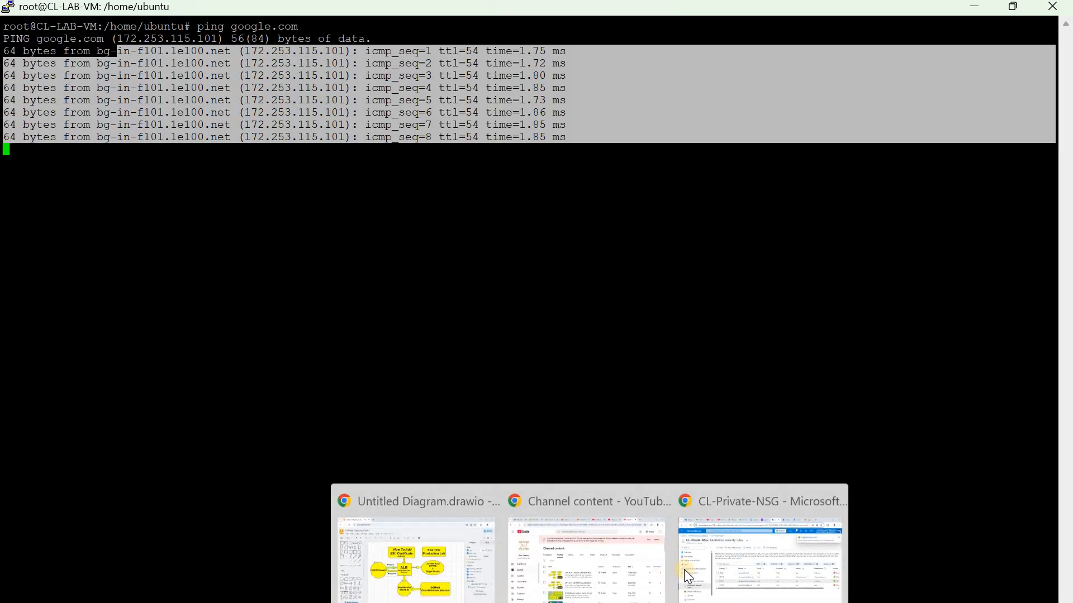
{"action": "left_click", "coordinate": [738, 561]}
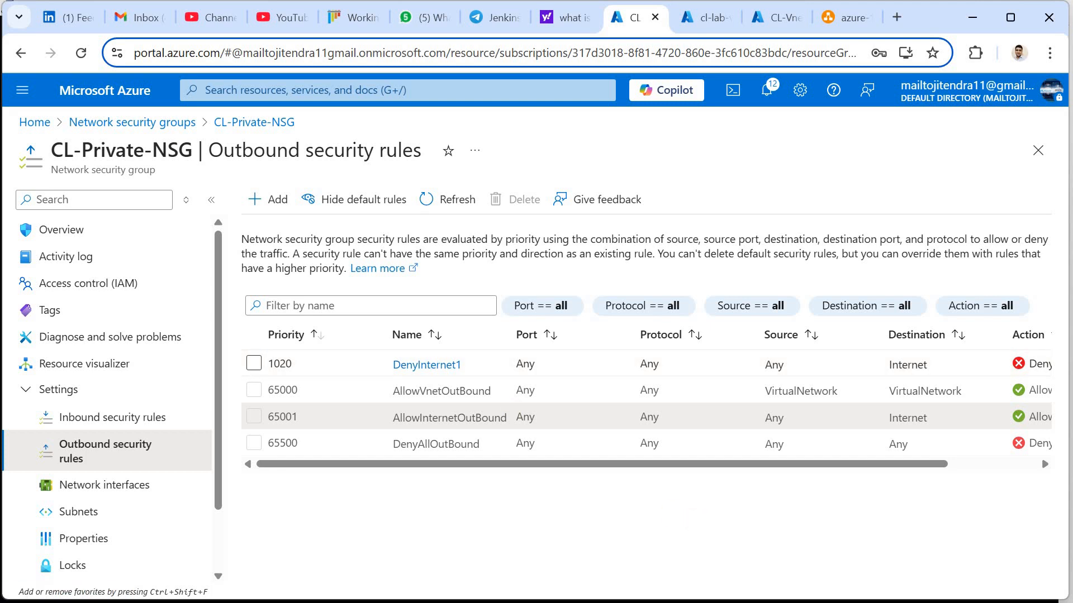
{"action": "key", "text": "alt+Tab"}
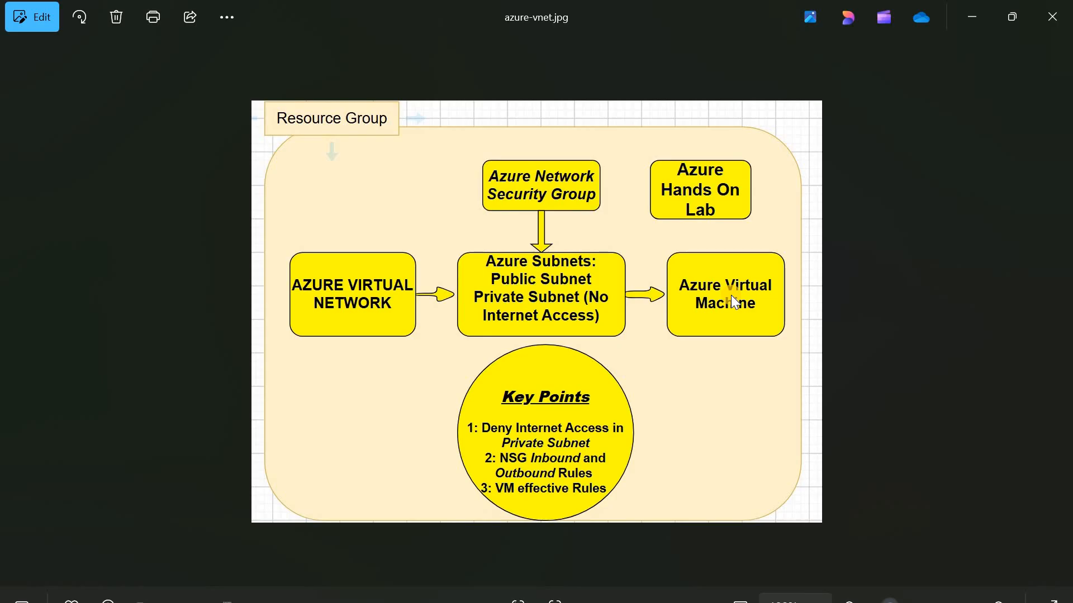
{"action": "key", "text": "alt+Tab"}
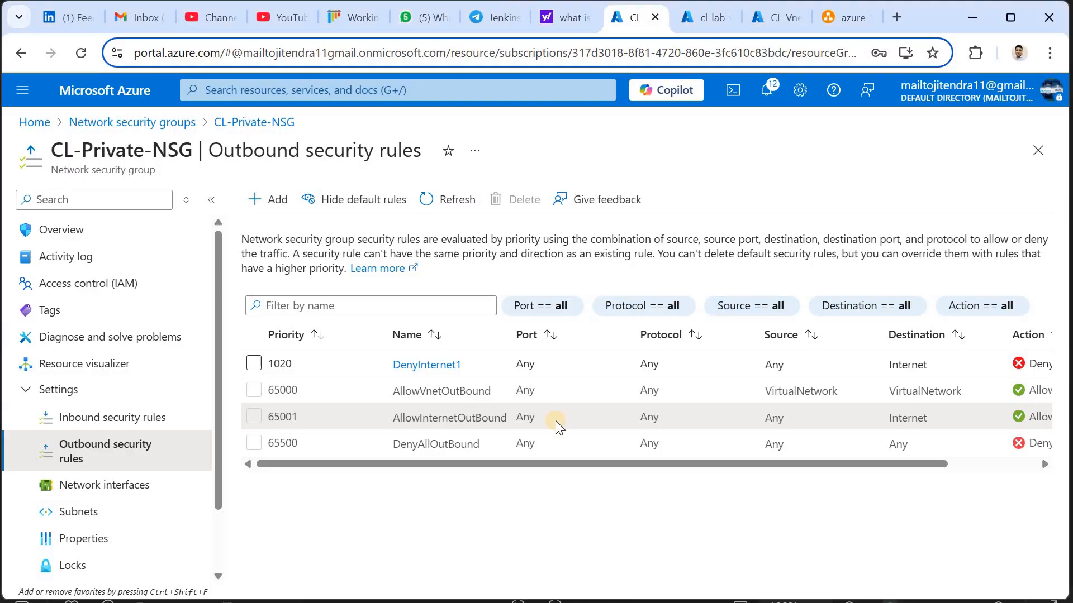
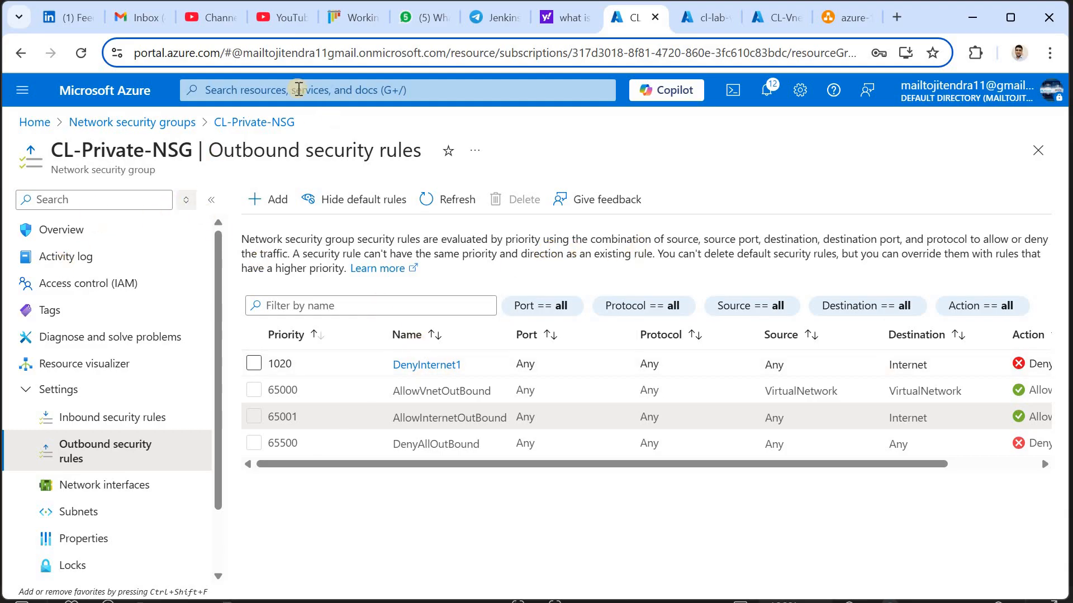
Open the CL-LAB-VM virtual machine from the Virtual machines list
{"action": "left_click", "coordinate": [267, 91]}
{"action": "left_click", "coordinate": [311, 359]}
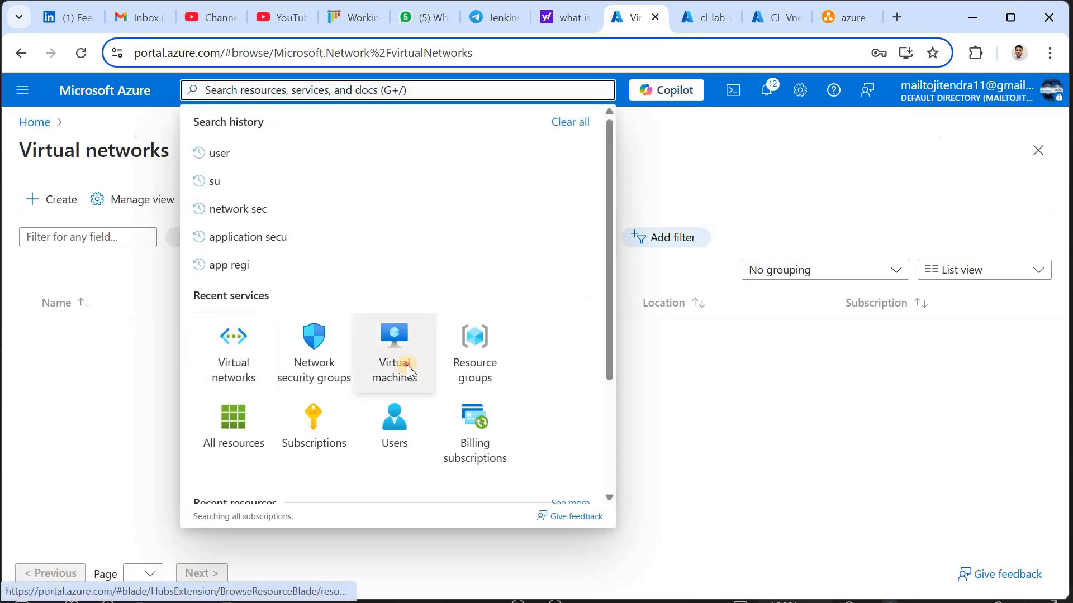
{"action": "left_click", "coordinate": [407, 364]}
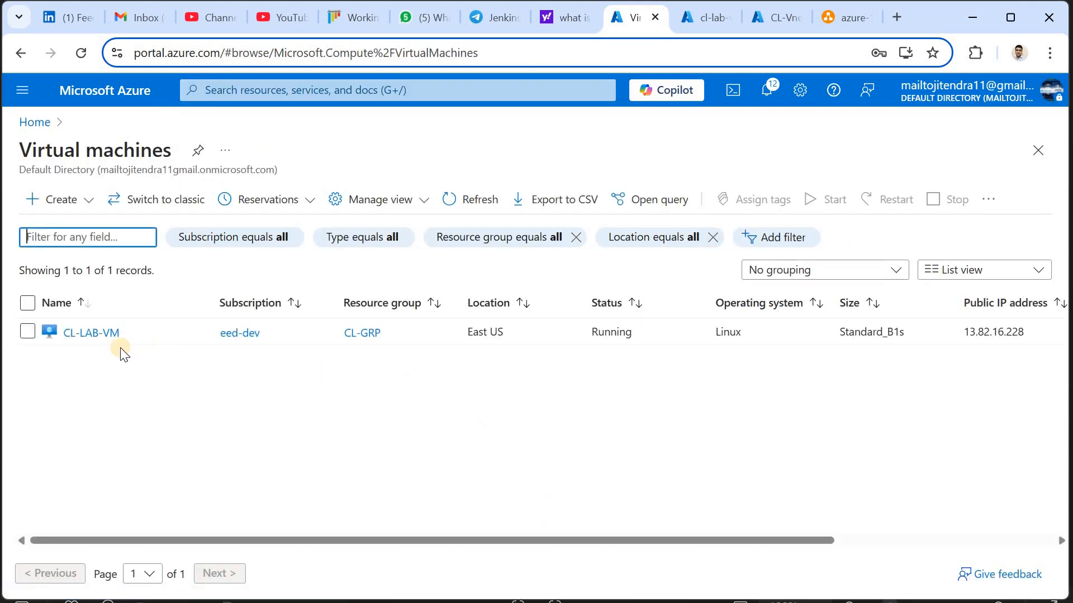
{"action": "left_click", "coordinate": [105, 337]}
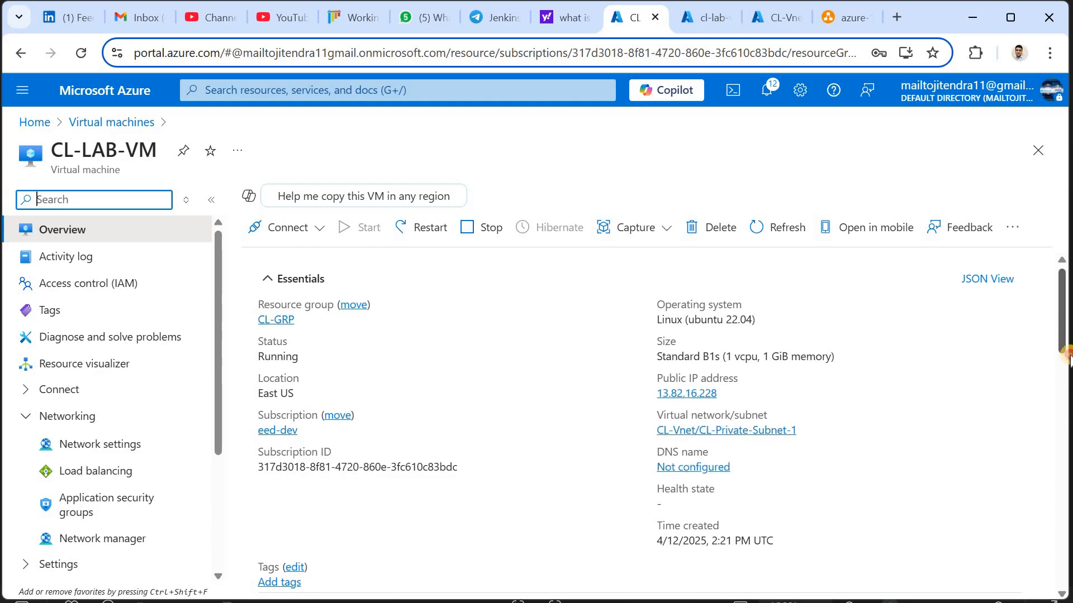
Find the VM's network interface name, cl-lab-vm179, under Networking and duplicate the browser tab
{"action": "left_click_drag", "start_coordinate": [1064, 328], "coordinate": [1060, 441]}
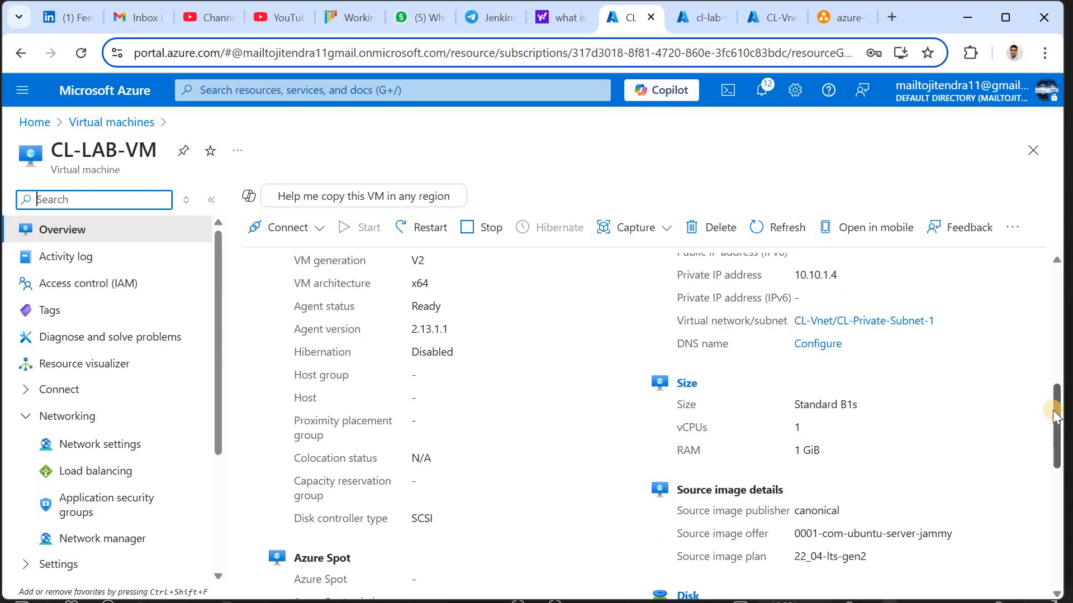
{"action": "scroll", "coordinate": [1006, 385], "scroll_direction": "up", "scroll_amount": 2}
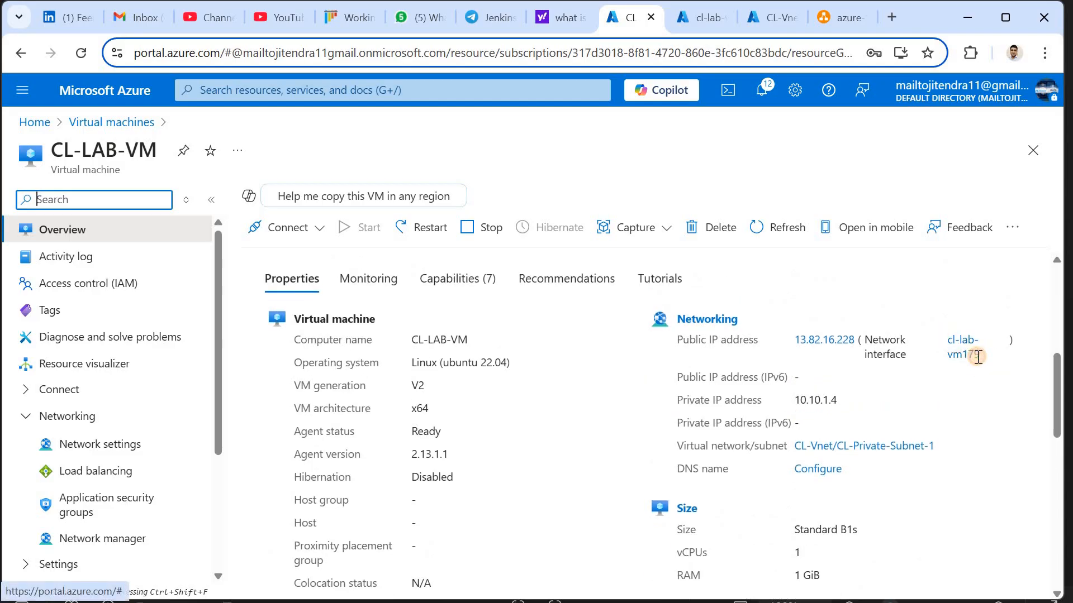
{"action": "left_click_drag", "start_coordinate": [978, 358], "coordinate": [941, 338]}
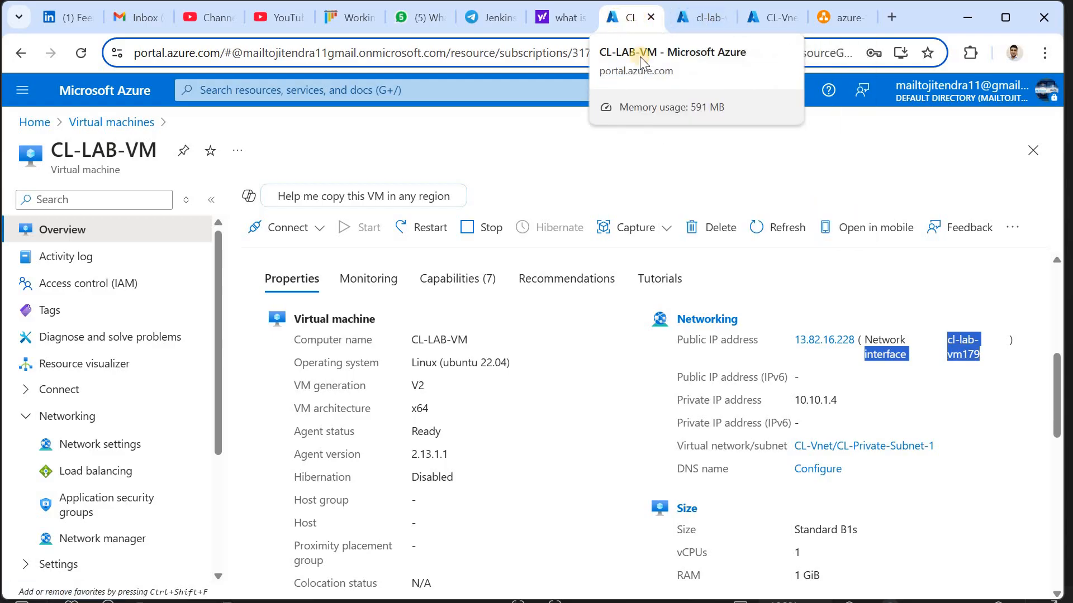
{"action": "right_click", "coordinate": [616, 22]}
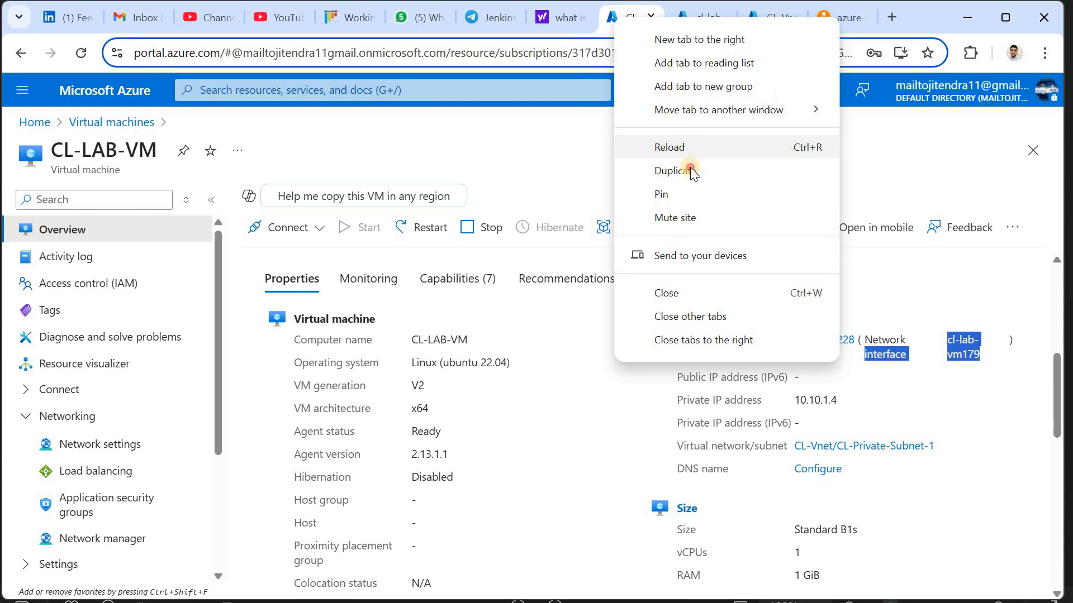
{"action": "left_click", "coordinate": [479, 85]}
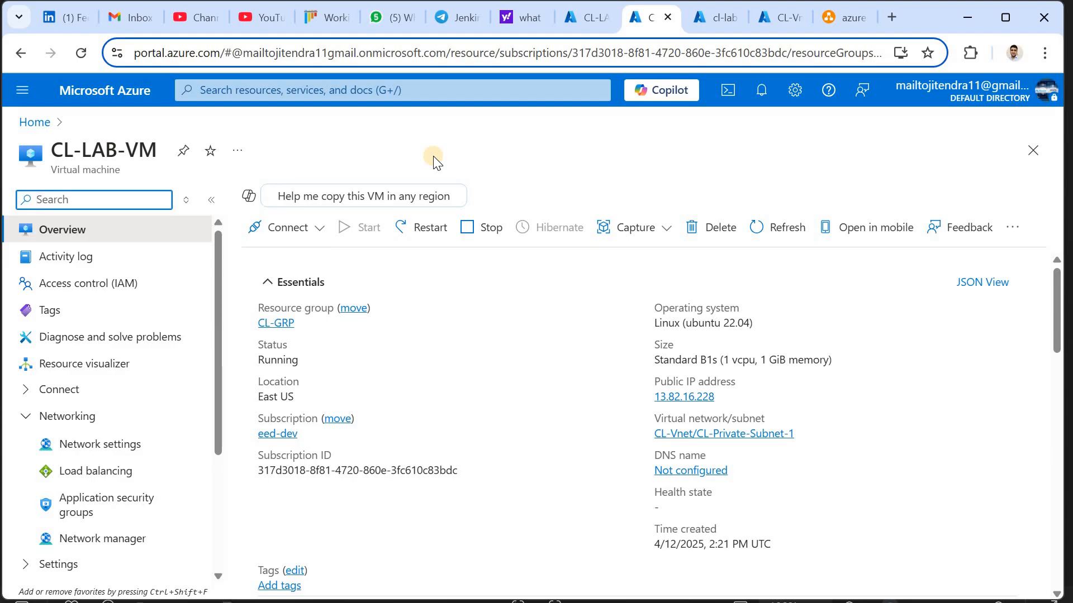
On network interface cl-lab-vm179, open its Network security group setting and keep CL-Private-NSG selected
{"action": "left_click", "coordinate": [288, 91]}
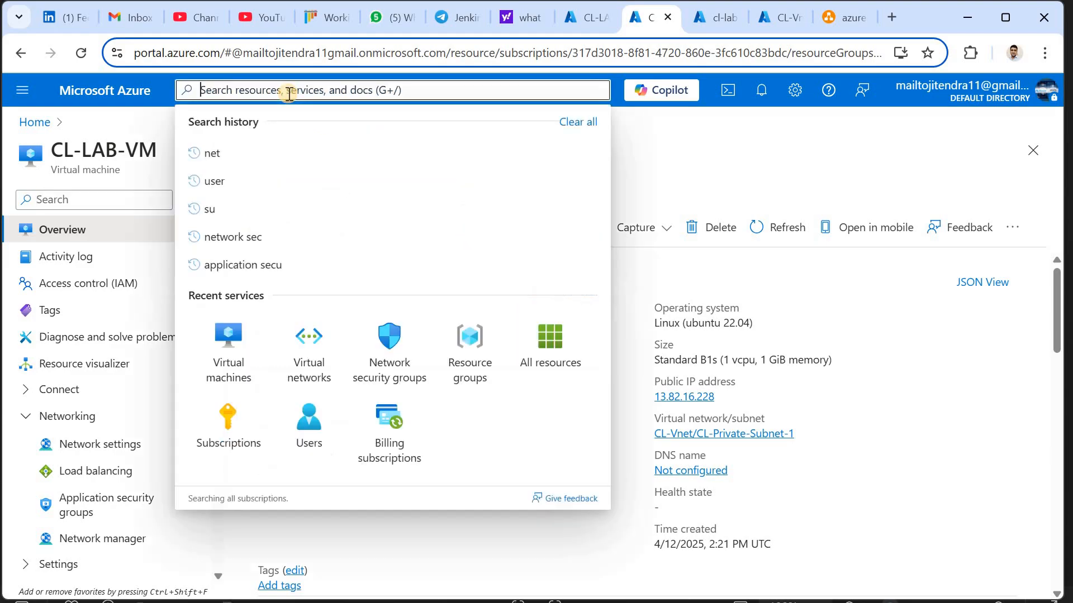
{"action": "type", "text": "net"}
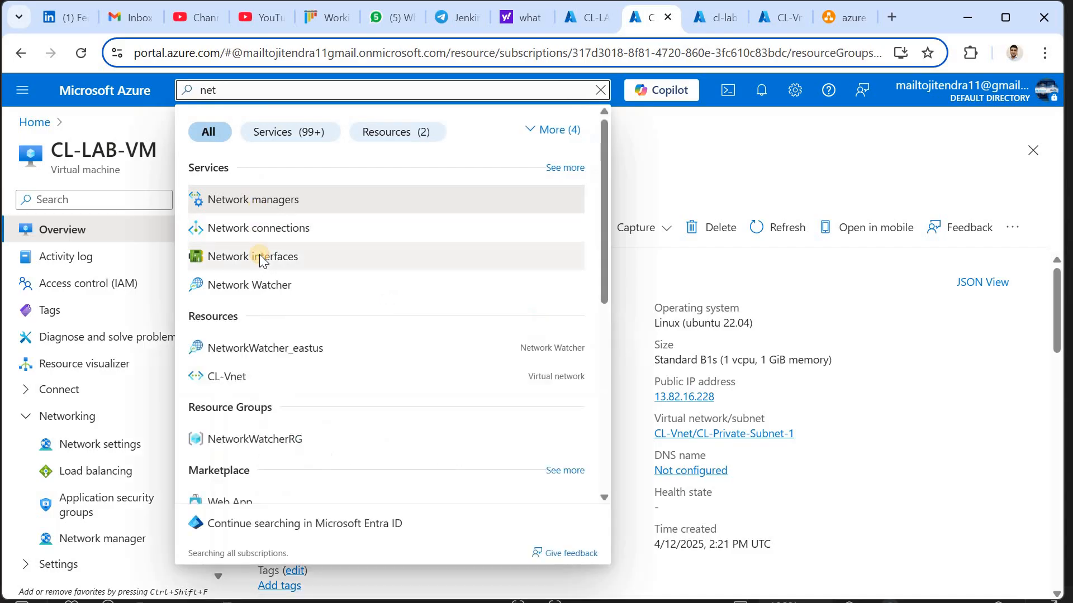
{"action": "left_click", "coordinate": [259, 257]}
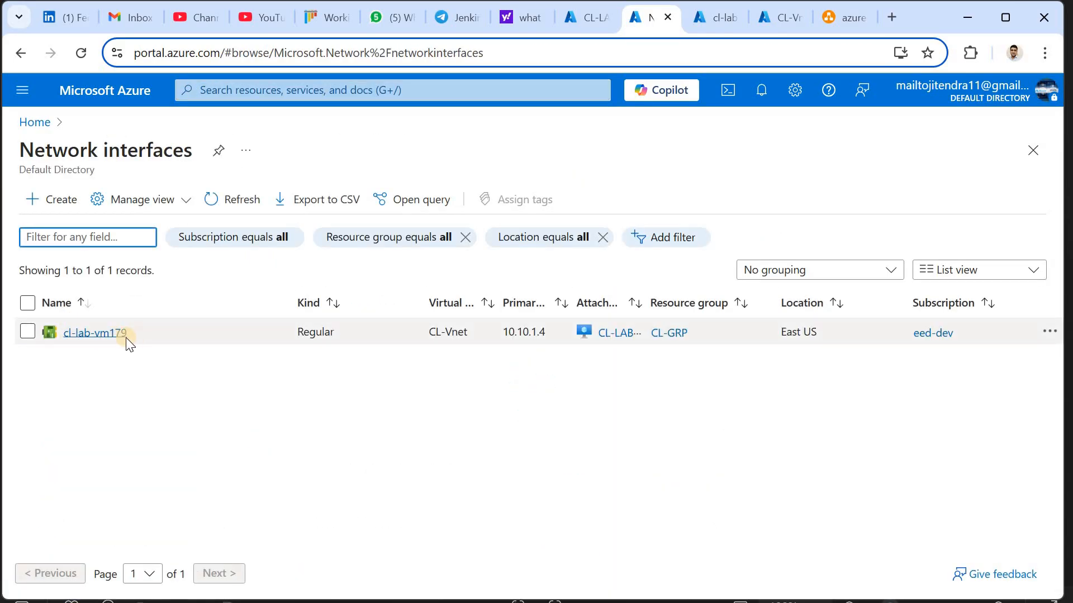
{"action": "left_click", "coordinate": [94, 338]}
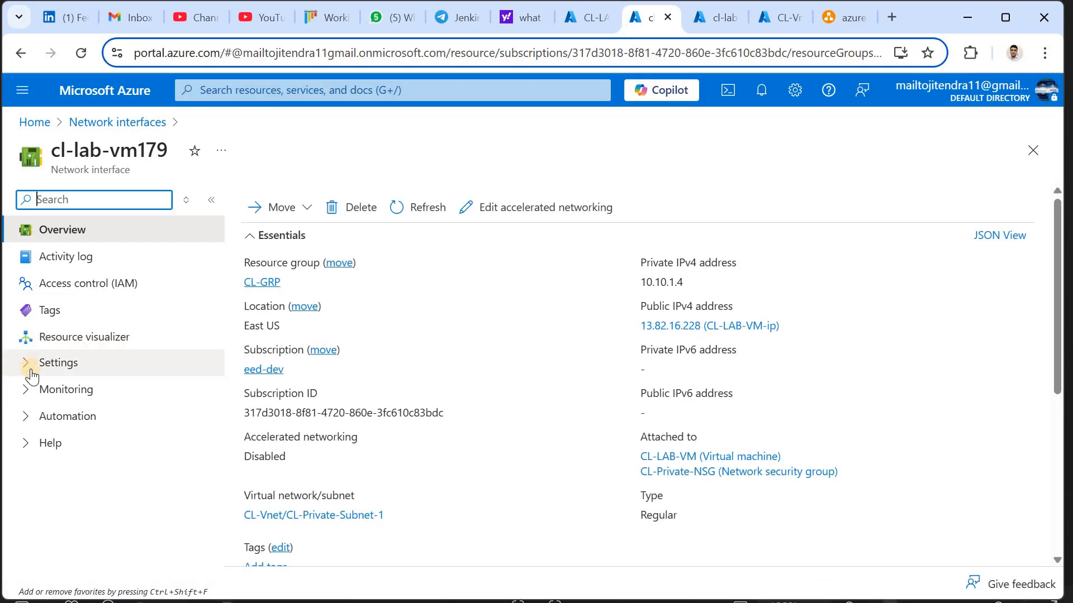
{"action": "left_click", "coordinate": [31, 372]}
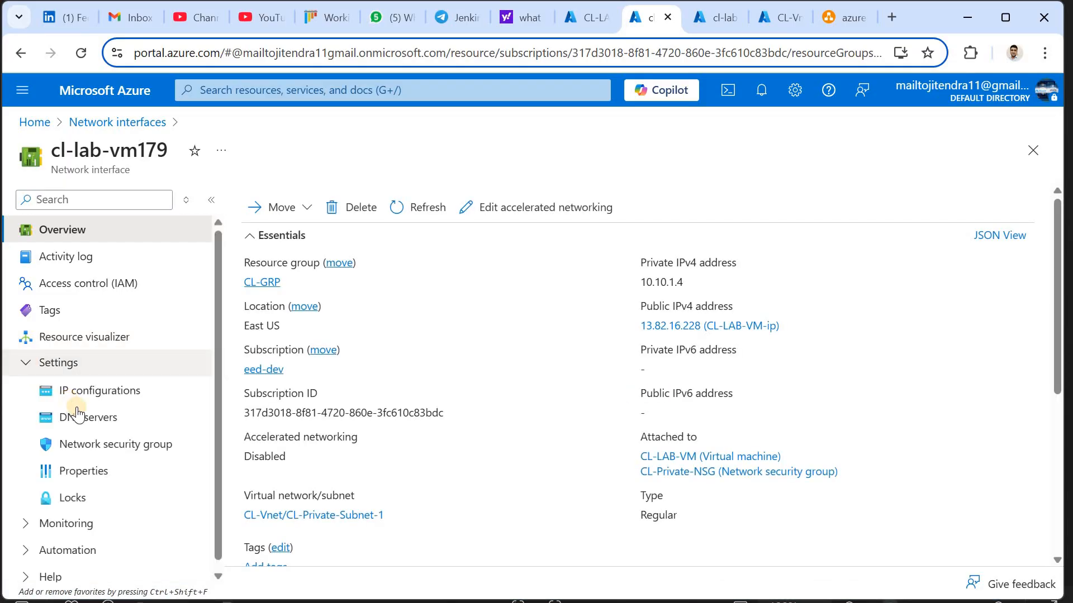
{"action": "left_click", "coordinate": [104, 445]}
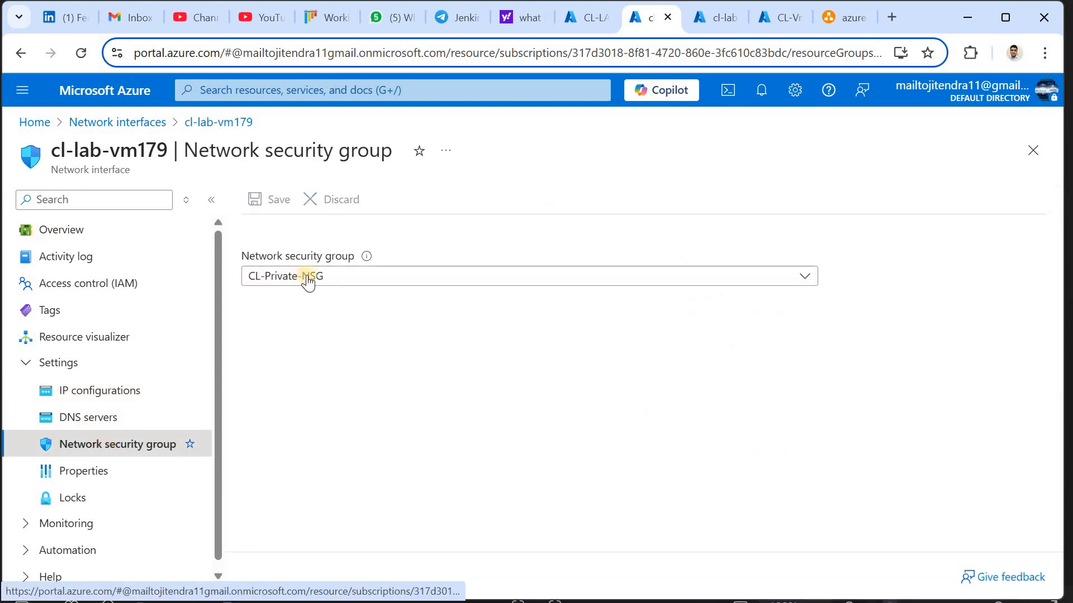
{"action": "left_click", "coordinate": [323, 282]}
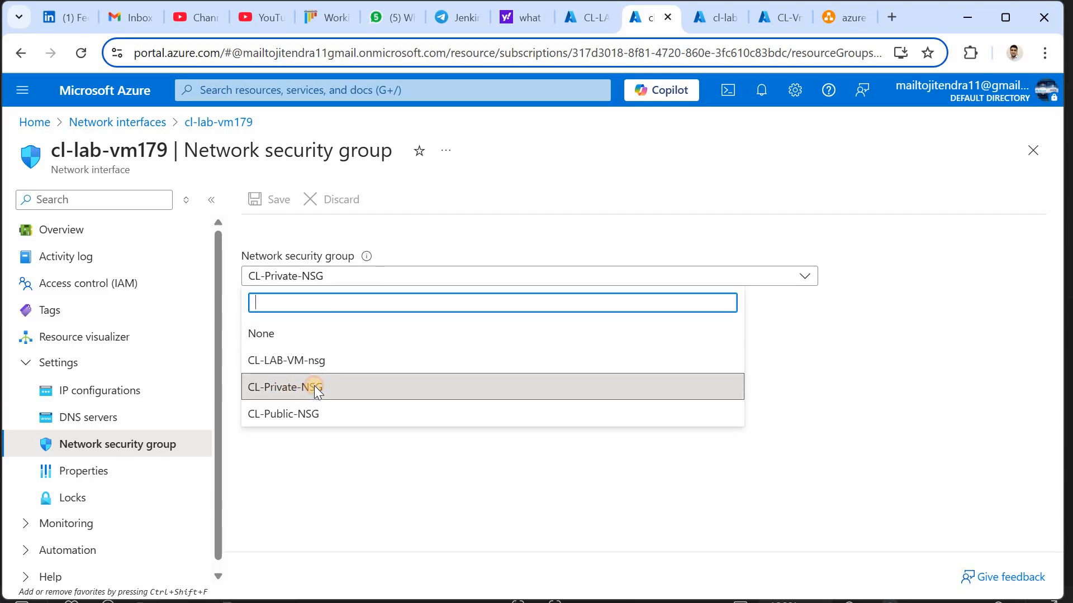
{"action": "left_click", "coordinate": [314, 387]}
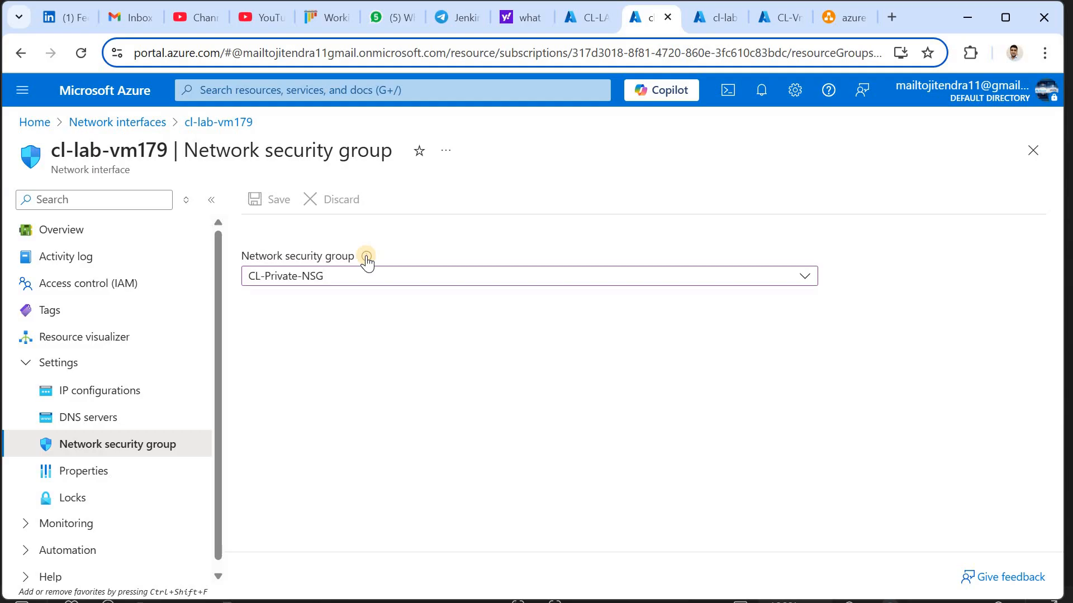
{"action": "mouse_move", "coordinate": [367, 261]}
Glance at the azure-vnet.jpg diagram, then return to the CL-LAB-VM overview in the portal
{"action": "key", "text": "alt+Tab"}
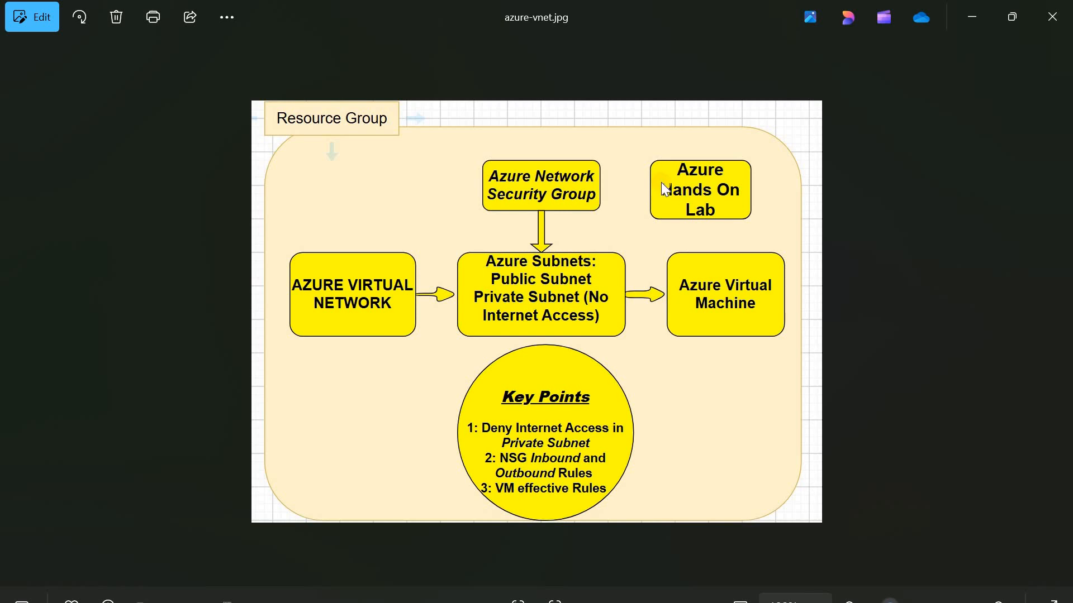
{"action": "key", "text": "alt+Tab"}
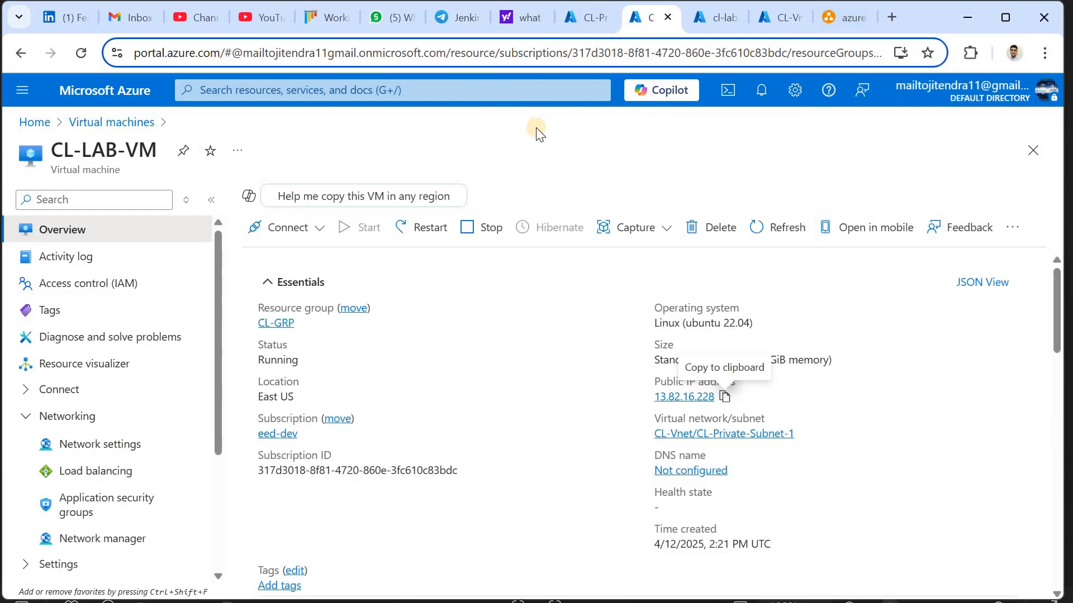
Review CL-Private-NSG's rules: inbound AllowSSH on 22 and AllowAnyHTTPInbound on 80, outbound DenyInternet1
{"action": "left_click", "coordinate": [582, 16]}
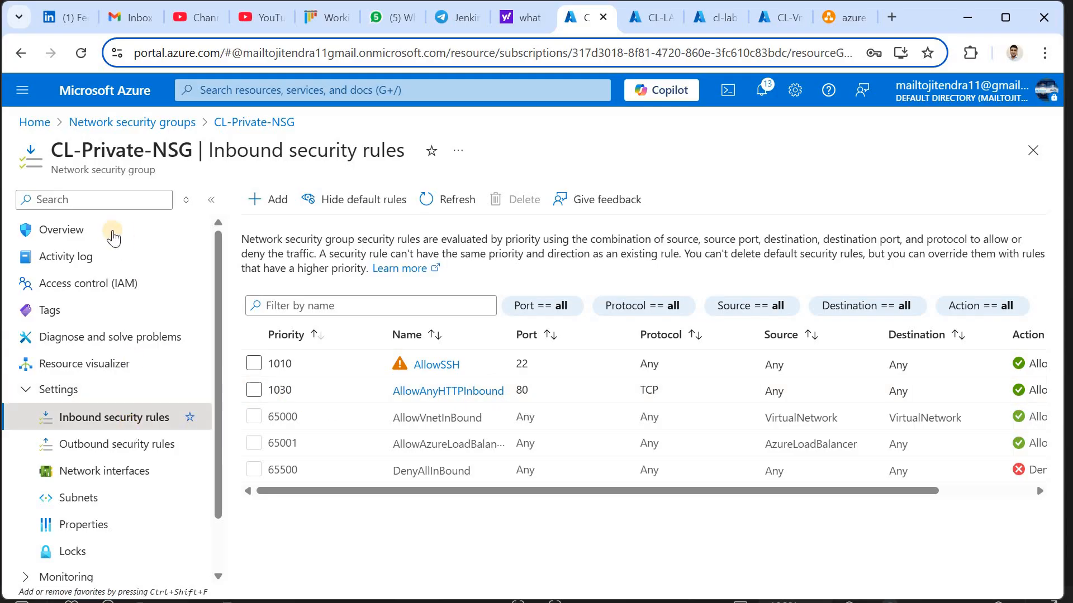
{"action": "triple_click", "coordinate": [183, 159]}
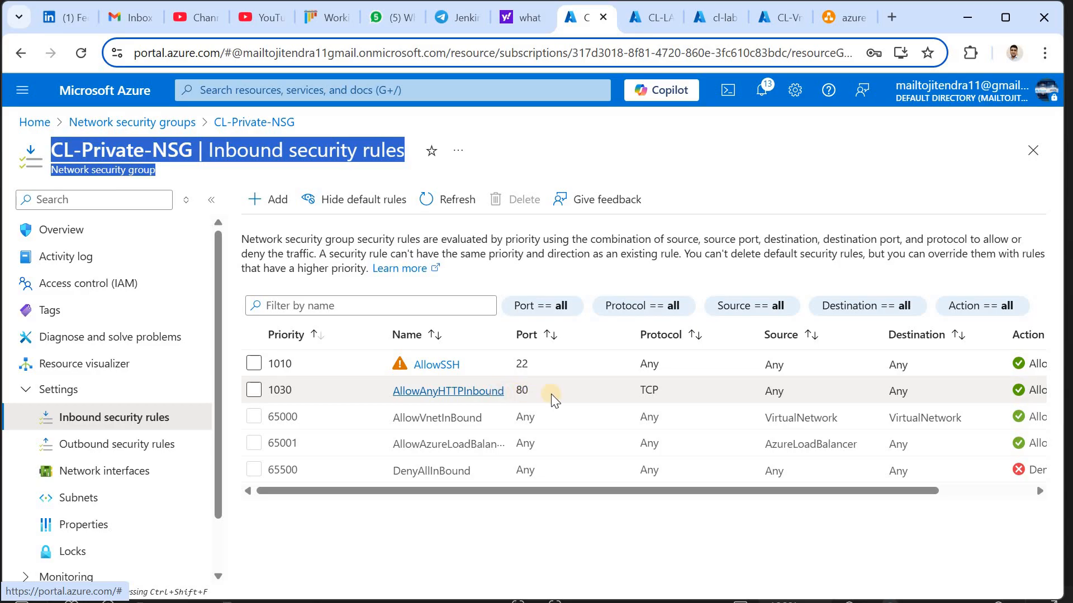
{"action": "left_click", "coordinate": [123, 446]}
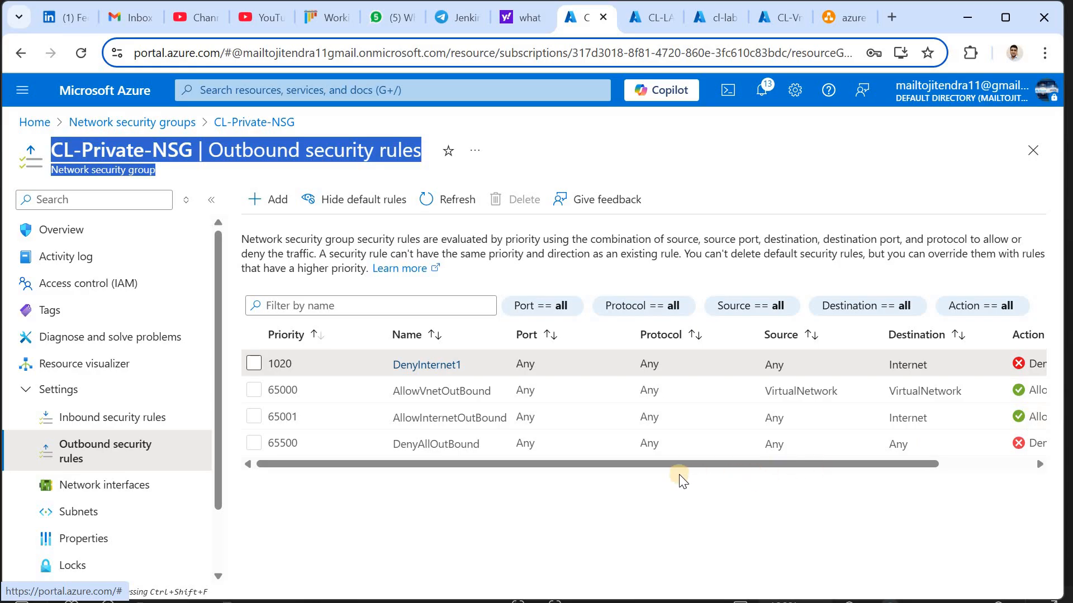
{"action": "left_click_drag", "start_coordinate": [437, 450], "coordinate": [718, 469]}
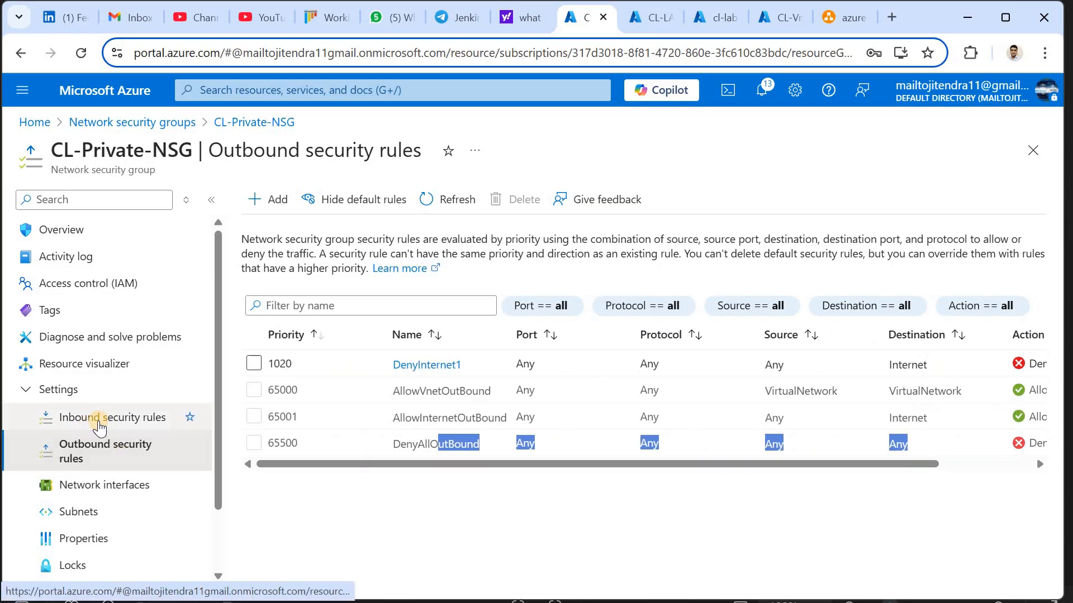
{"action": "left_click", "coordinate": [100, 428]}
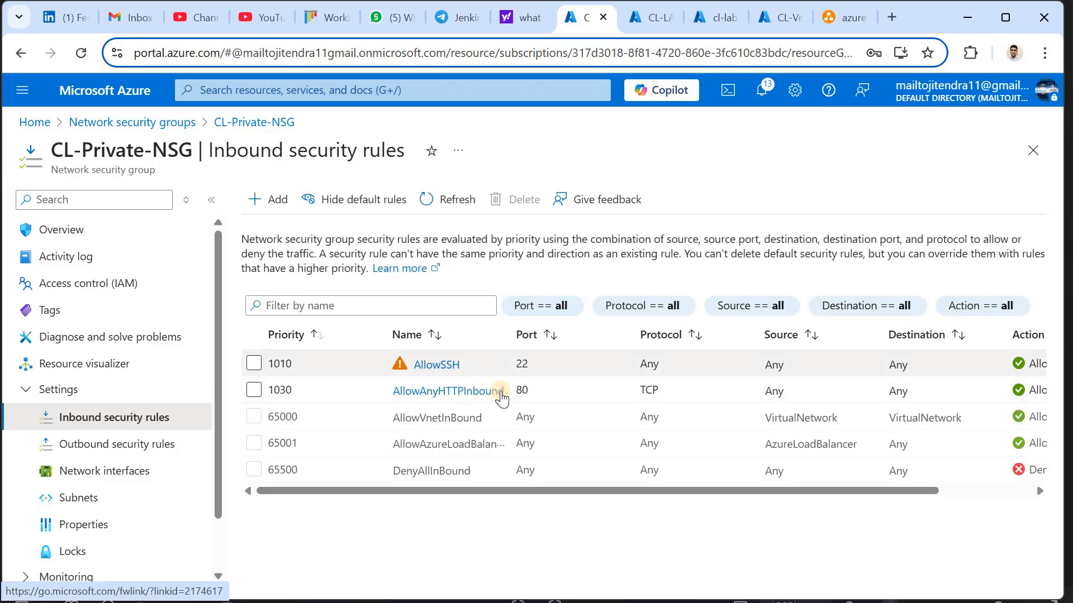
{"action": "double_click", "coordinate": [522, 391]}
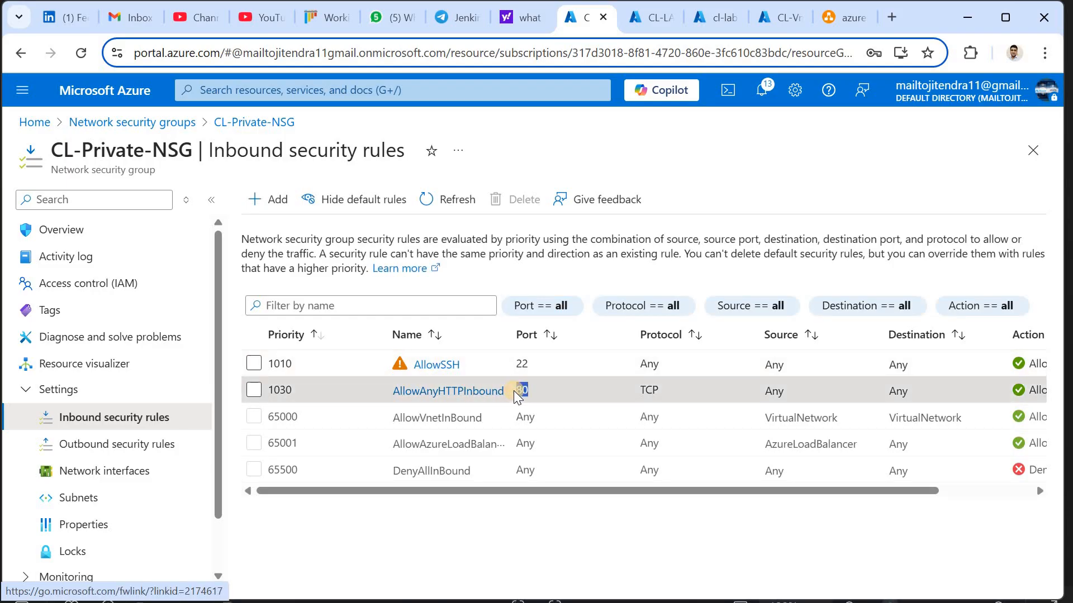
{"action": "left_click", "coordinate": [653, 17]}
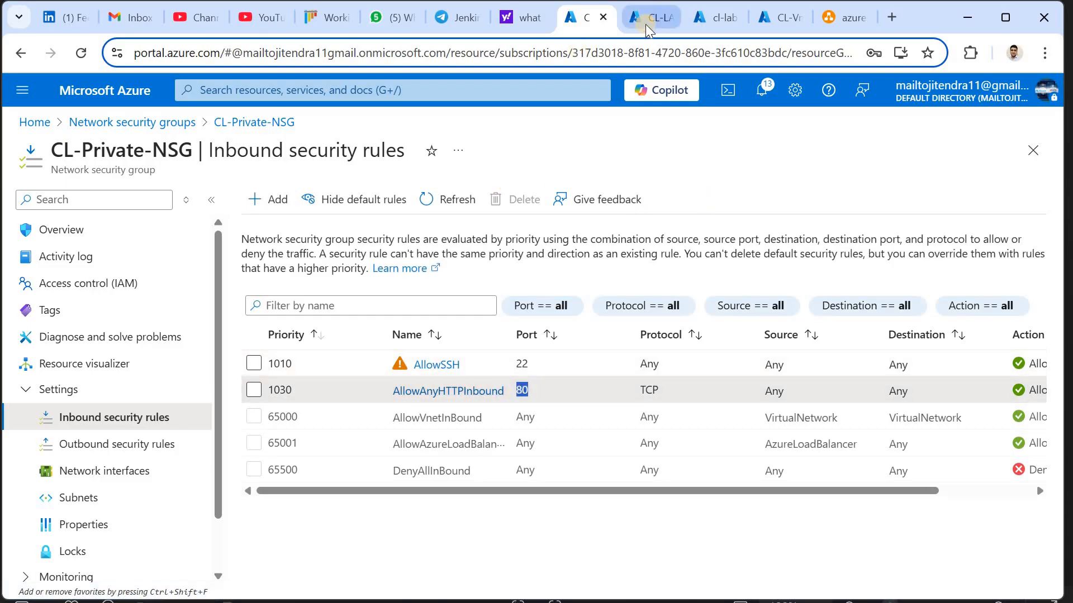
Load the VM's public IP 13.82.16.228 in a new tab and confirm the Apache2 default page appears
{"action": "left_click", "coordinate": [724, 397]}
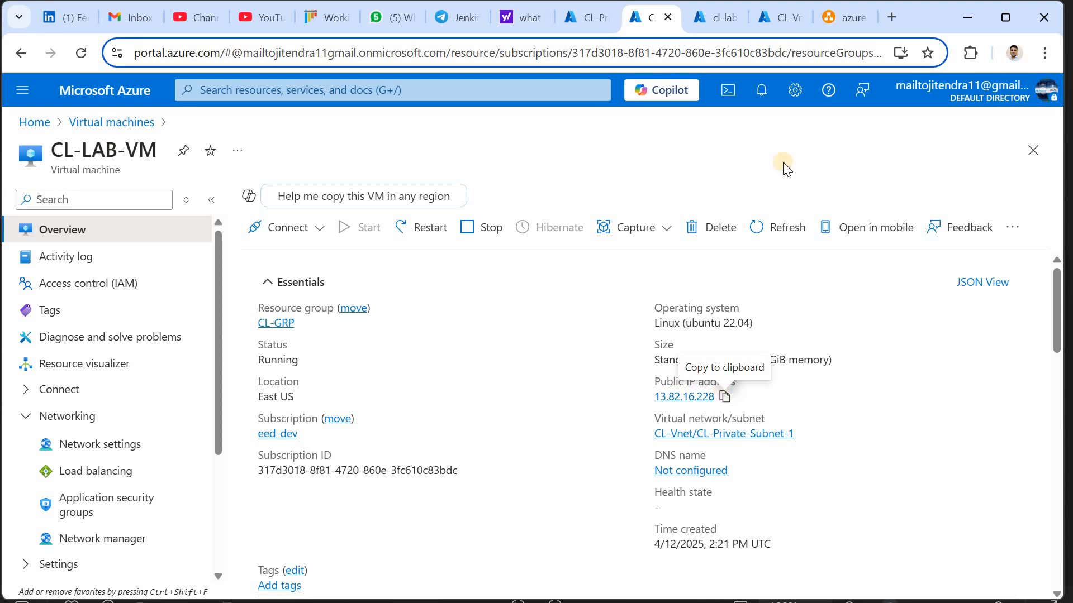
{"action": "left_click", "coordinate": [882, 15]}
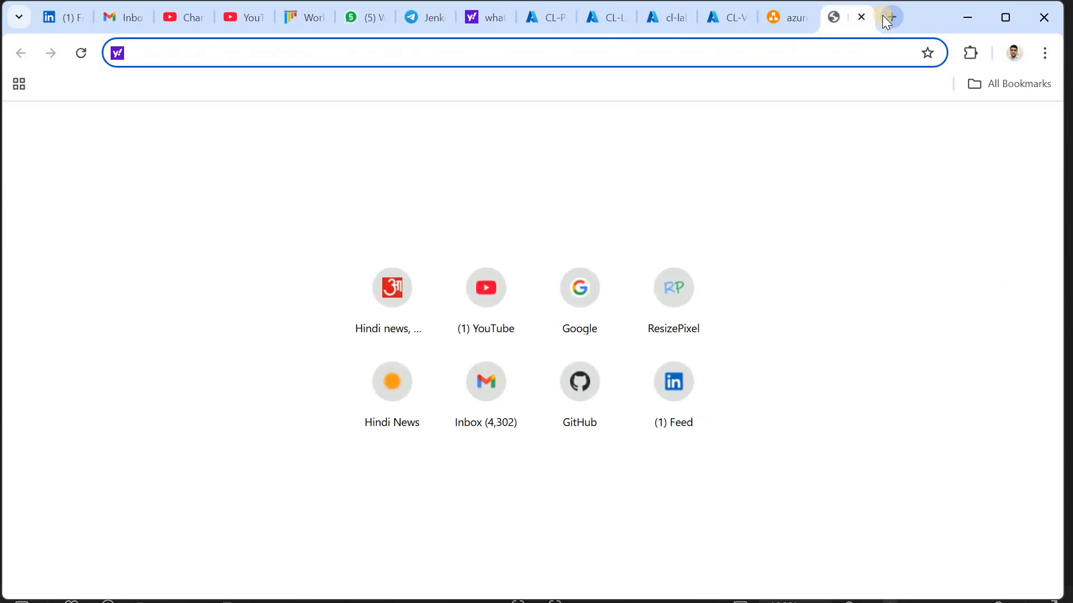
{"action": "key", "text": "ctrl+v"}
{"action": "key", "text": "Return"}
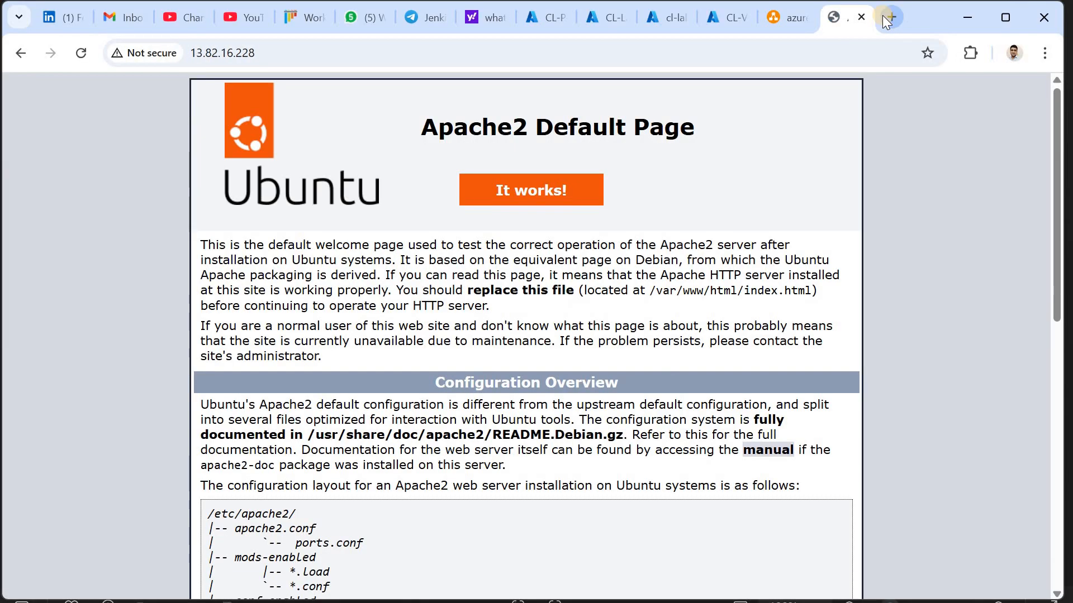
{"action": "left_click", "coordinate": [600, 15]}
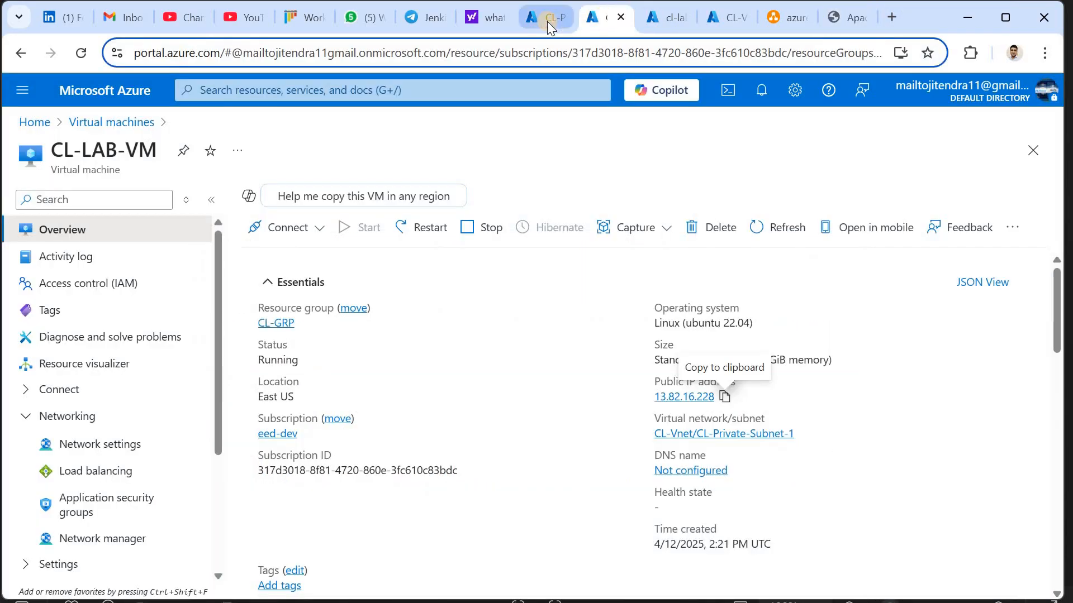
Glance at CL-Private-NSG's outbound rules, then go back to its inbound rules
{"action": "left_click", "coordinate": [548, 22]}
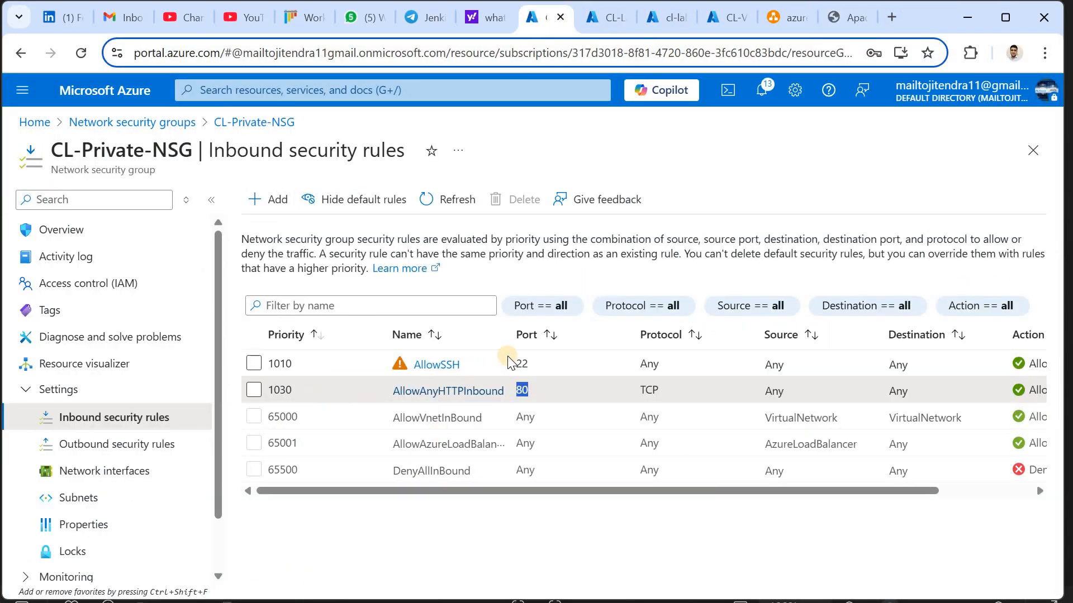
{"action": "left_click", "coordinate": [130, 444]}
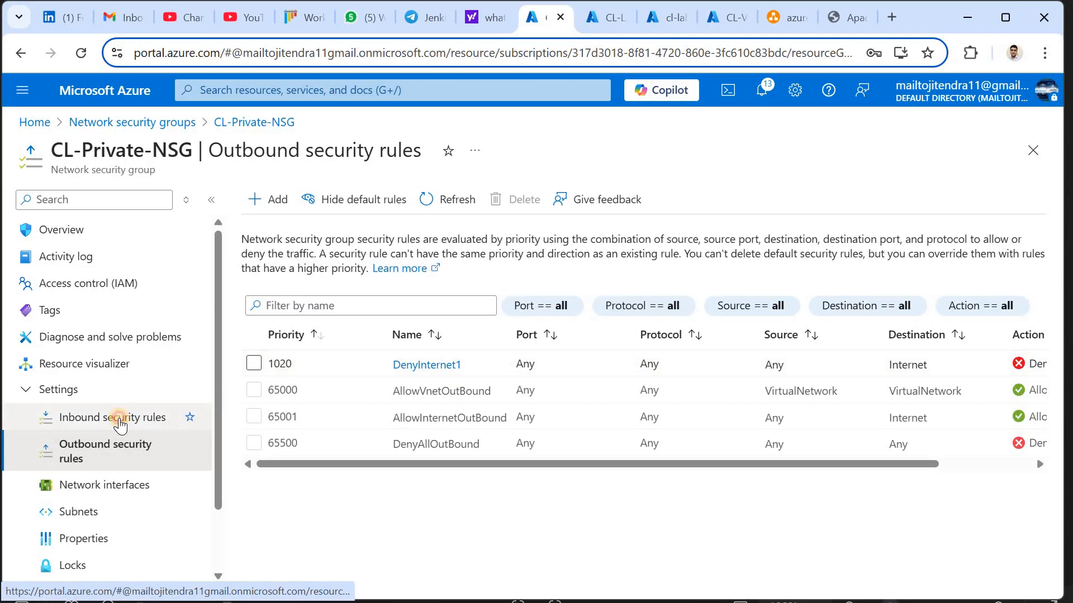
{"action": "left_click", "coordinate": [121, 424]}
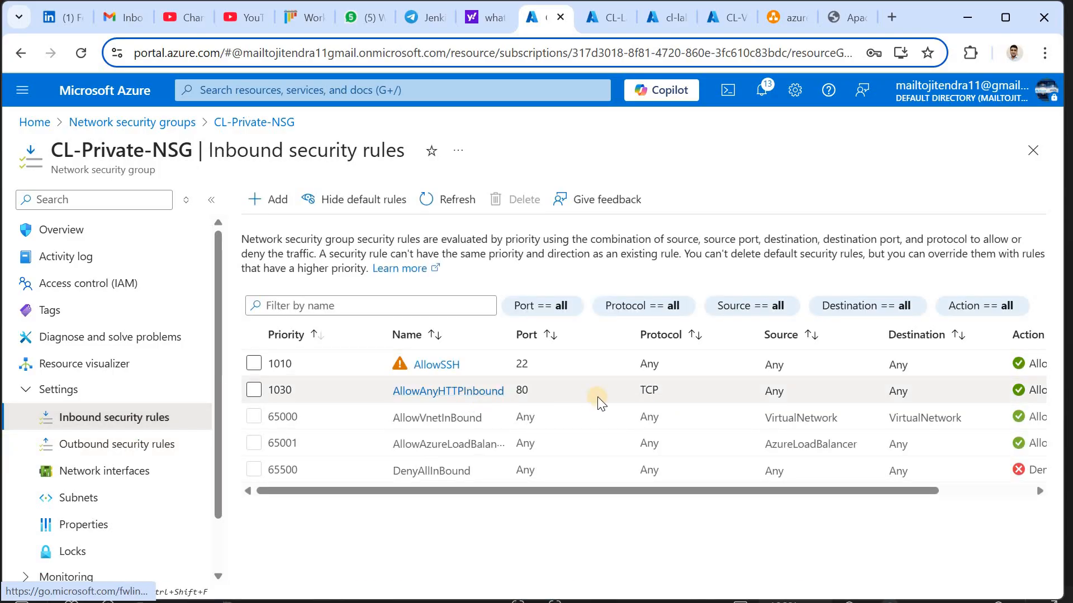